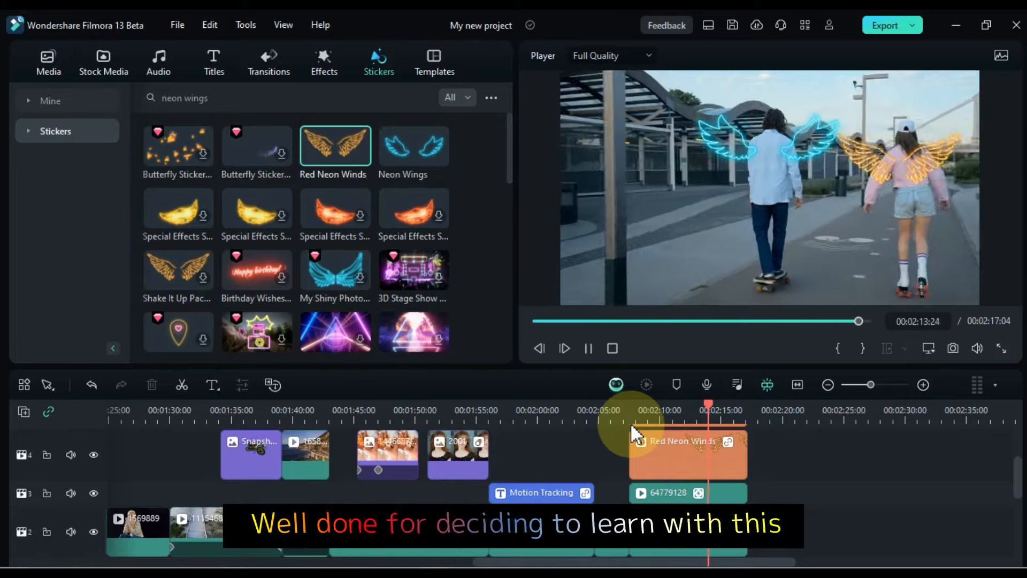
{"action": "scroll", "coordinate": [672, 501], "scroll_direction": "up", "scroll_amount": 3}
{"action": "scroll", "coordinate": [672, 500], "scroll_direction": "down", "scroll_amount": 3}
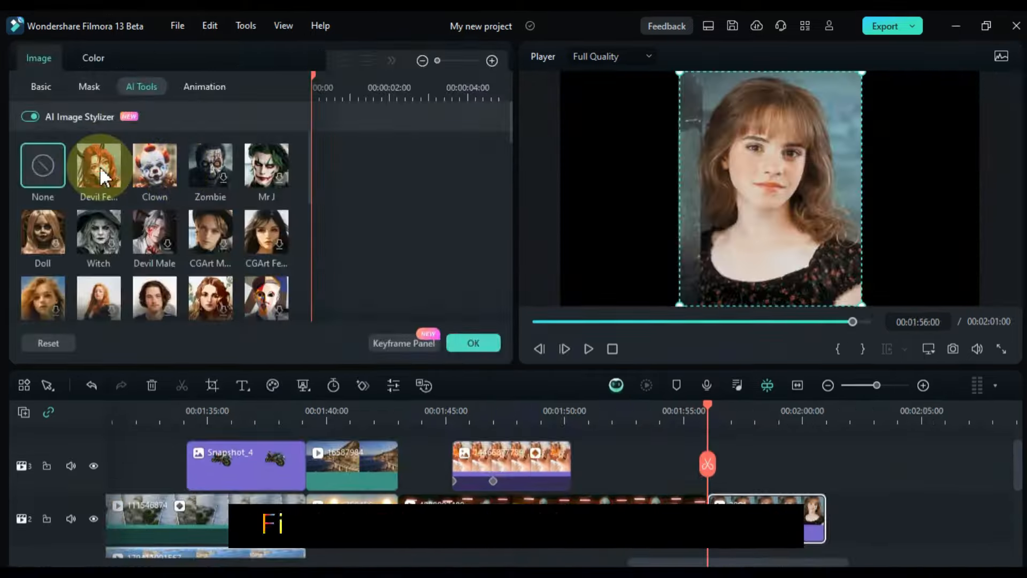
- Apply the red-haired Devil Female style from AI Image Stylizer to the portrait image and accept uploading it for processing
{"action": "left_click", "coordinate": [100, 166]}
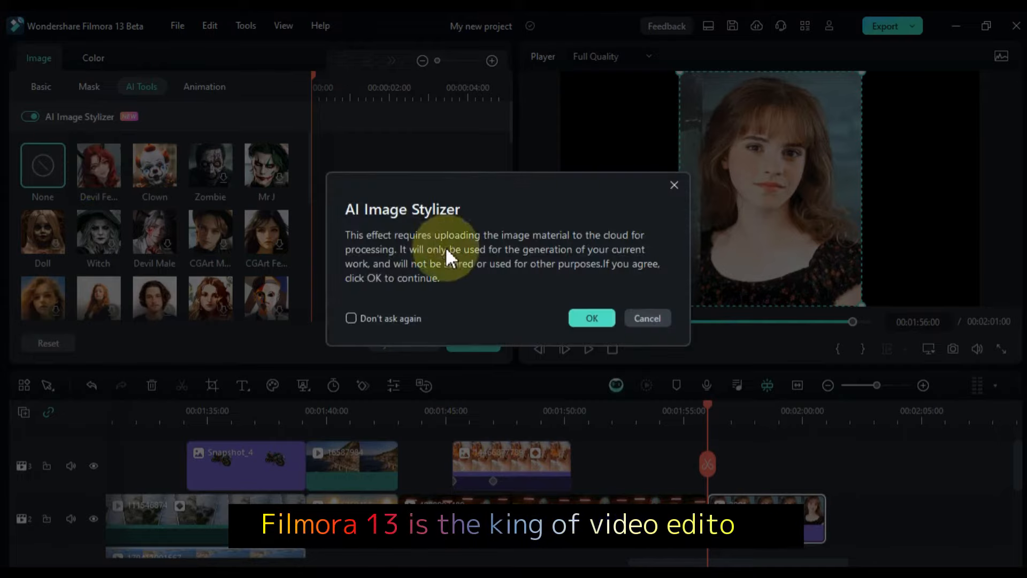
{"action": "left_click", "coordinate": [592, 318]}
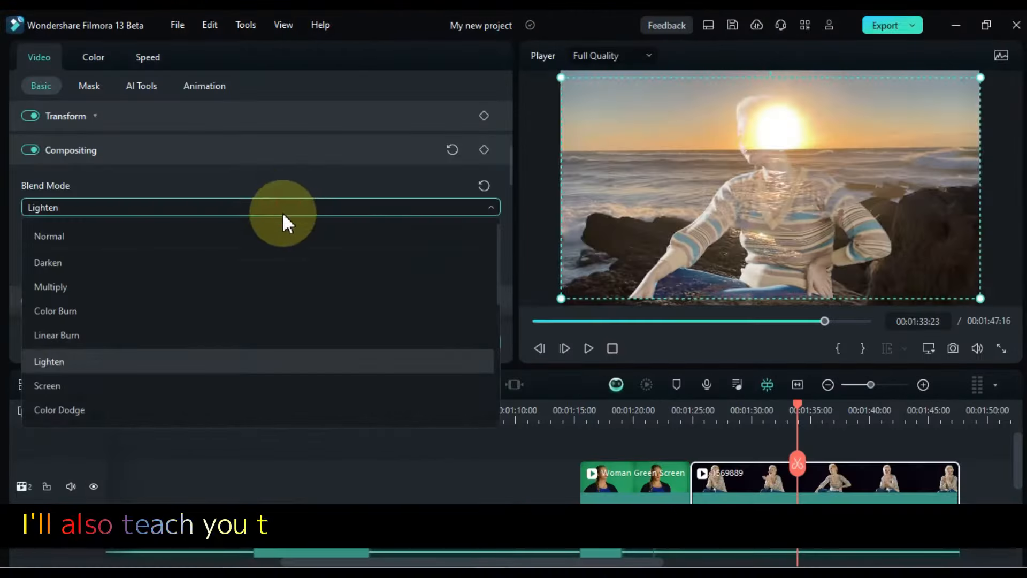
{"action": "scroll", "coordinate": [210, 387], "scroll_direction": "down", "scroll_amount": 1}
{"action": "scroll", "coordinate": [211, 391], "scroll_direction": "down", "scroll_amount": 2}
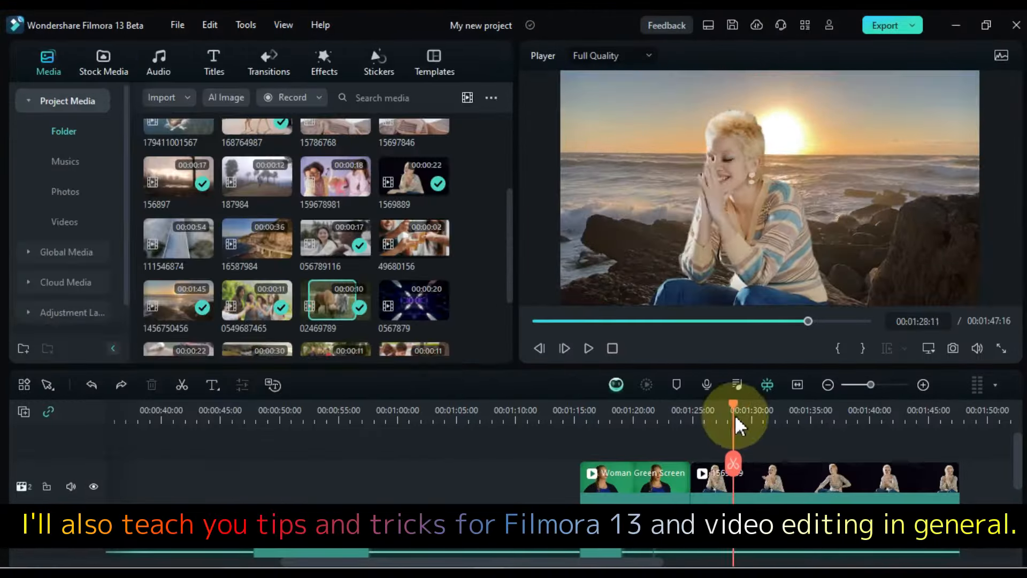
{"action": "left_click_drag", "start_coordinate": [734, 415], "coordinate": [751, 414]}
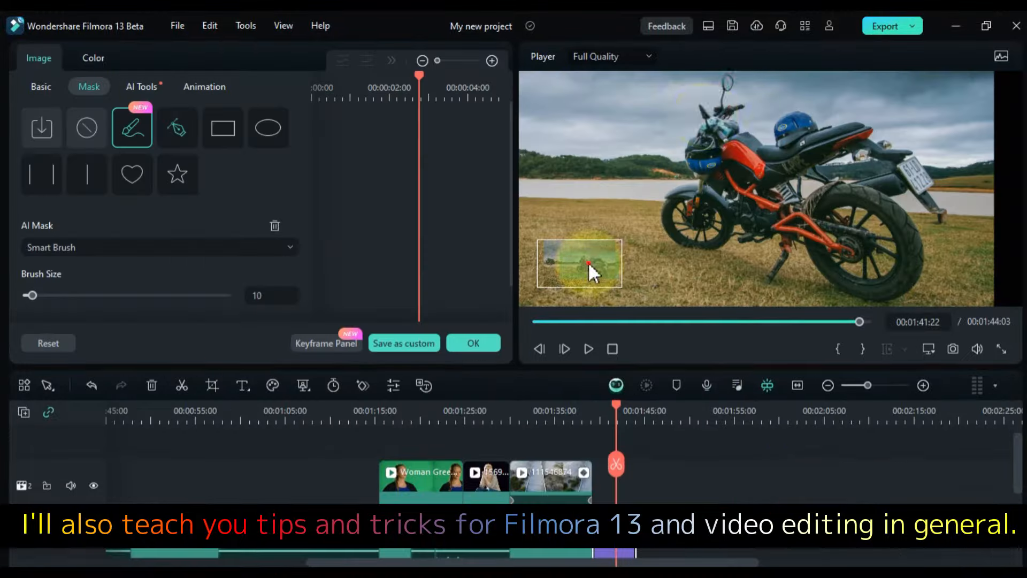
{"action": "mouse_move", "coordinate": [725, 84]}
{"action": "left_mouse_down"}
{"action": "mouse_move", "coordinate": [711, 247]}
{"action": "mouse_move", "coordinate": [904, 194]}
{"action": "mouse_move", "coordinate": [782, 143]}
{"action": "mouse_move", "coordinate": [694, 213]}
{"action": "left_mouse_up"}
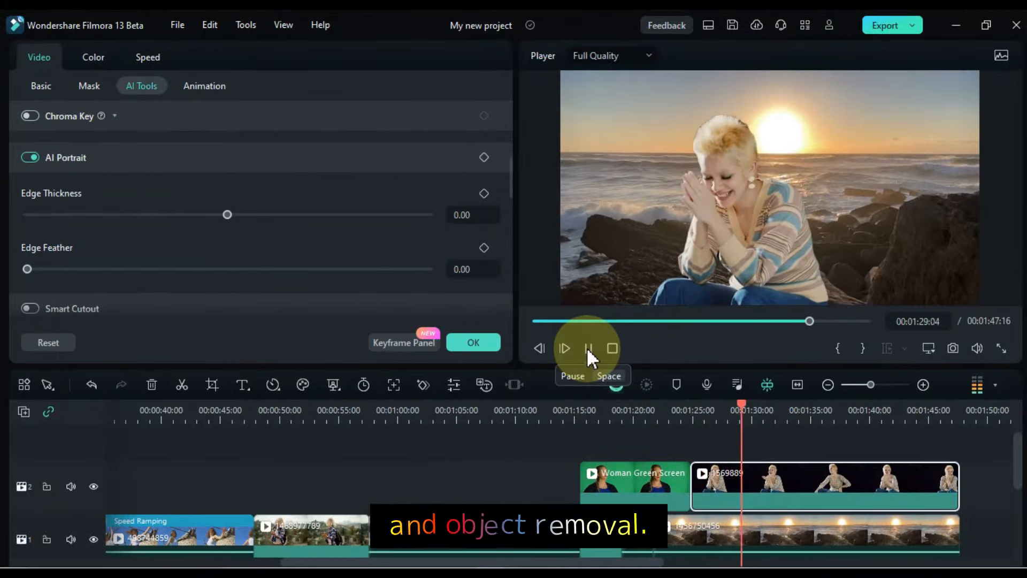
{"action": "left_click", "coordinate": [588, 350]}
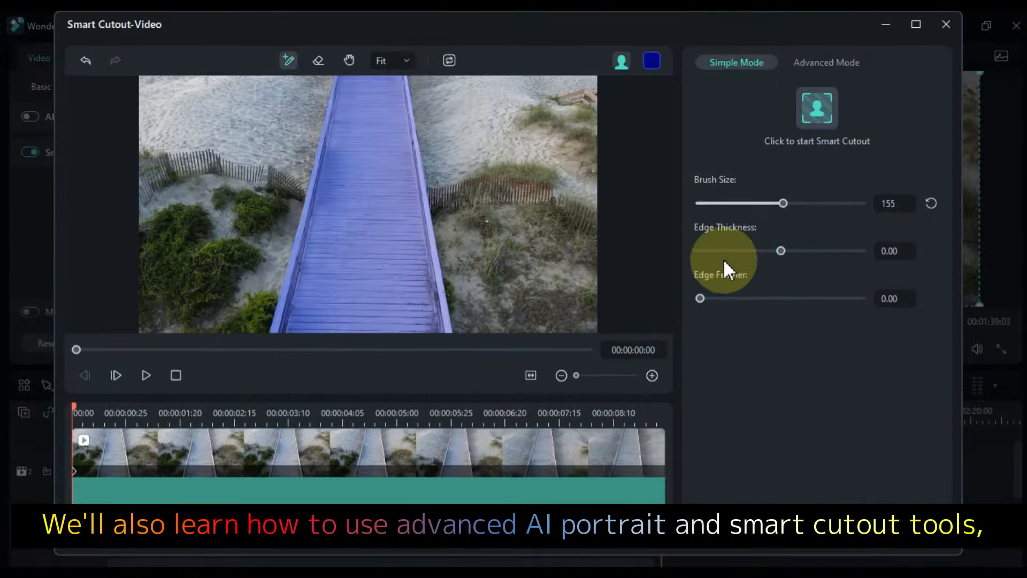
{"action": "left_click_drag", "start_coordinate": [723, 258], "coordinate": [764, 267]}
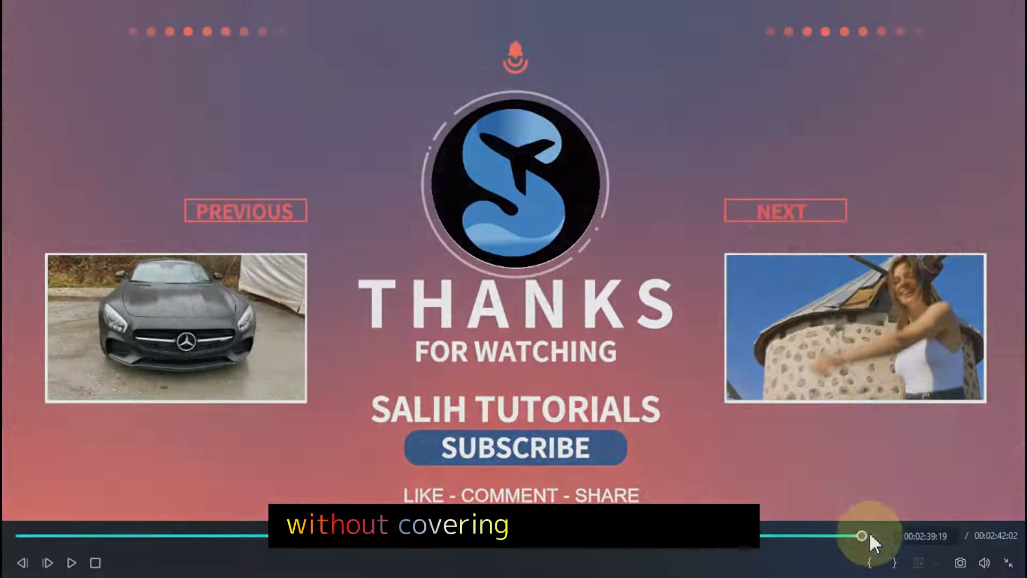
{"action": "left_click_drag", "start_coordinate": [869, 532], "coordinate": [851, 537]}
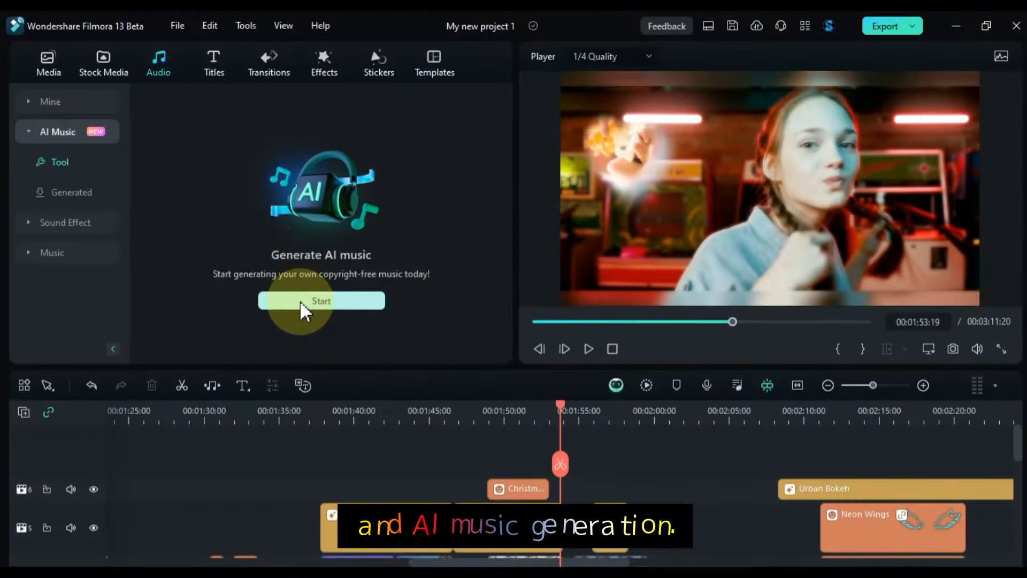
{"action": "left_click", "coordinate": [301, 305]}
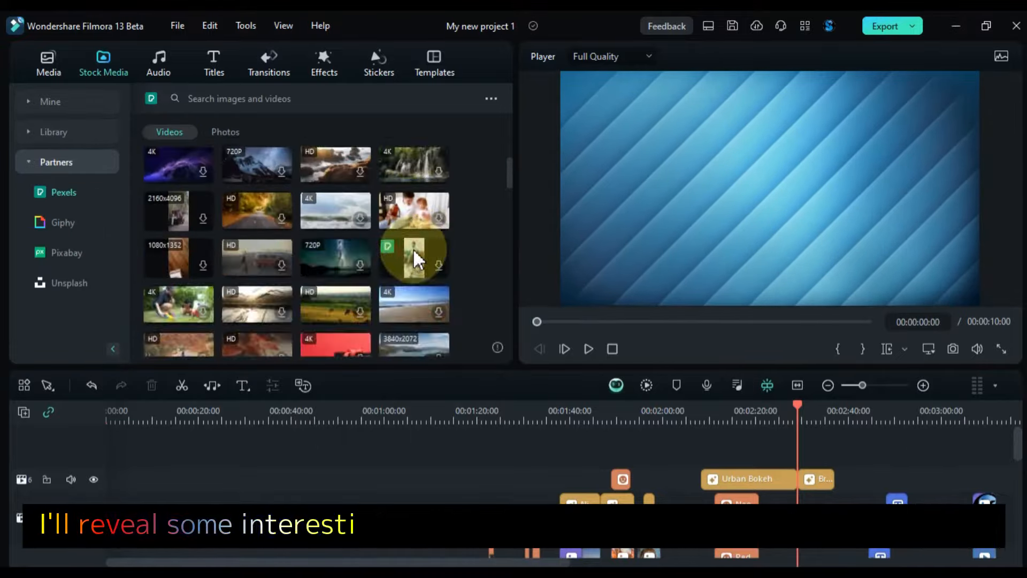
{"action": "scroll", "coordinate": [417, 260], "scroll_direction": "down", "scroll_amount": 10}
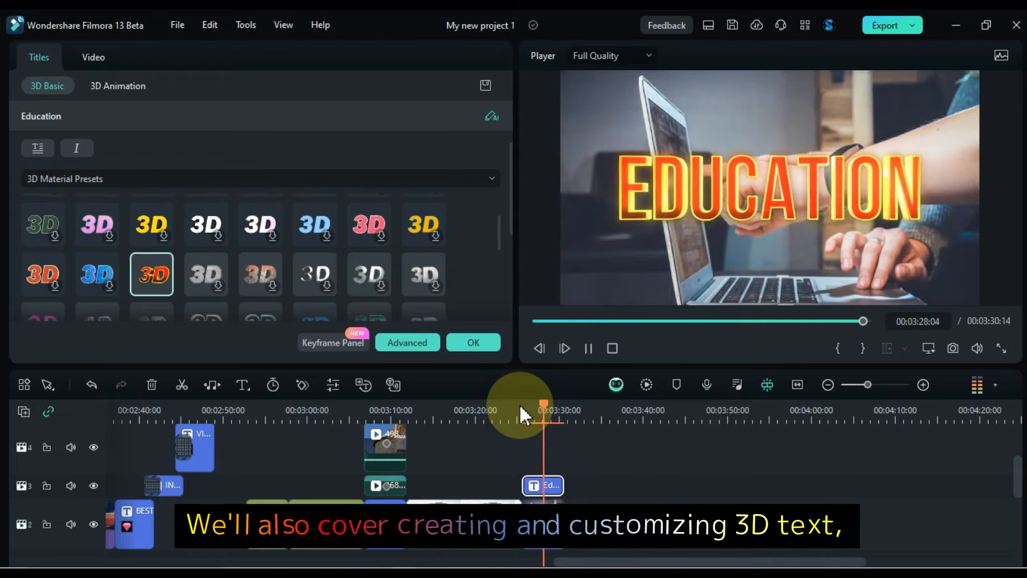
{"action": "key", "text": "space"}
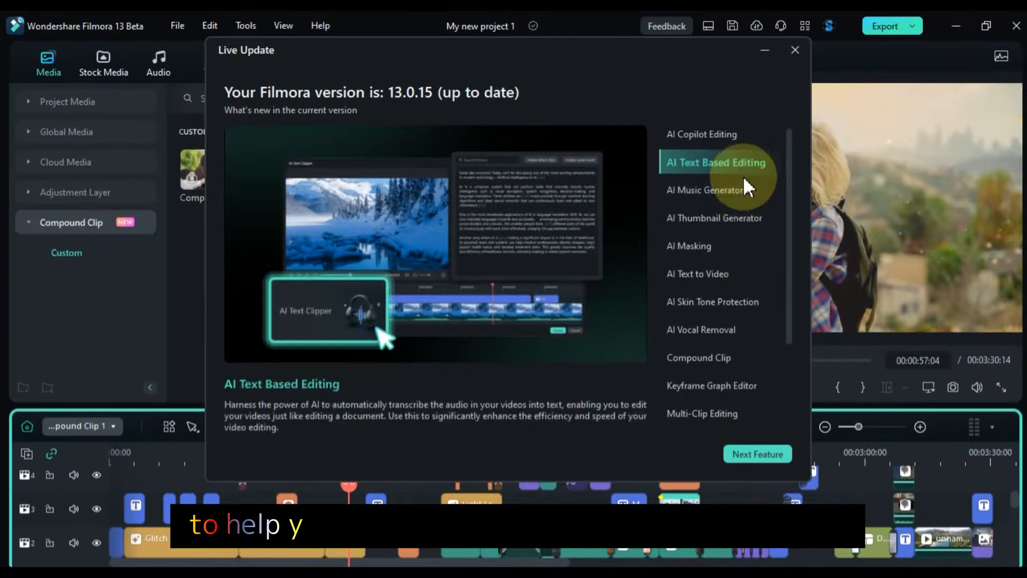
- Review the AI Music Generator, AI Thumbnail Generator, AI Masking and AI Text to Video features in the Live Update window
{"action": "left_click", "coordinate": [744, 192]}
{"action": "left_click", "coordinate": [742, 220]}
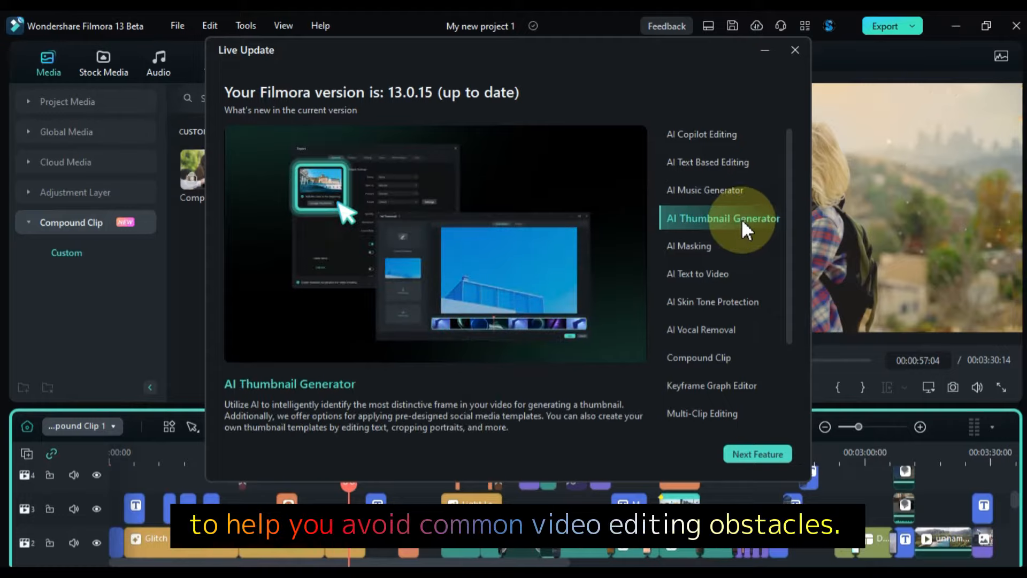
{"action": "left_click", "coordinate": [738, 247]}
{"action": "left_click", "coordinate": [738, 272]}
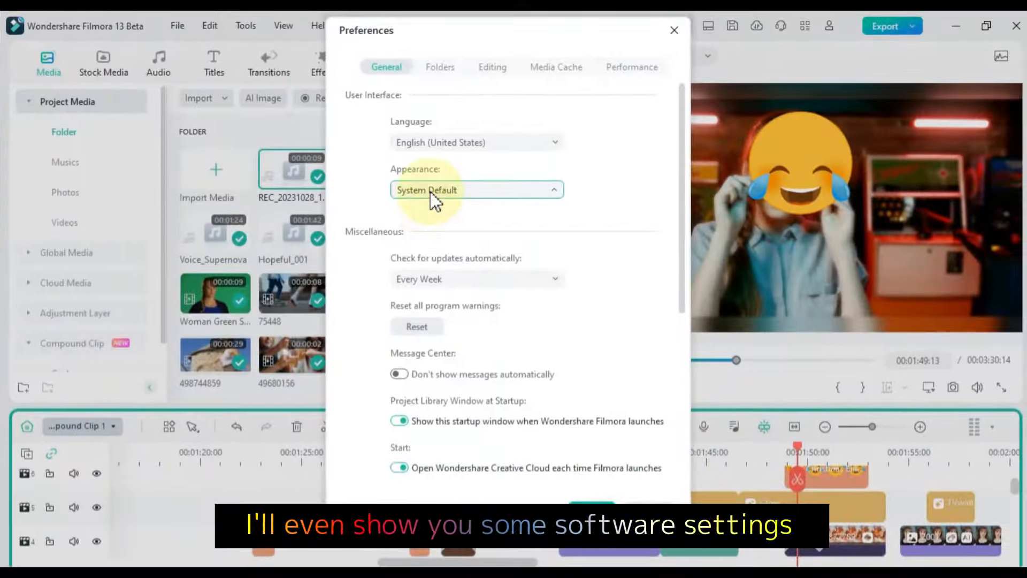
- Set the interface appearance to Dark Mode in the preferences and look through the general and folder settings
{"action": "left_click", "coordinate": [572, 190]}
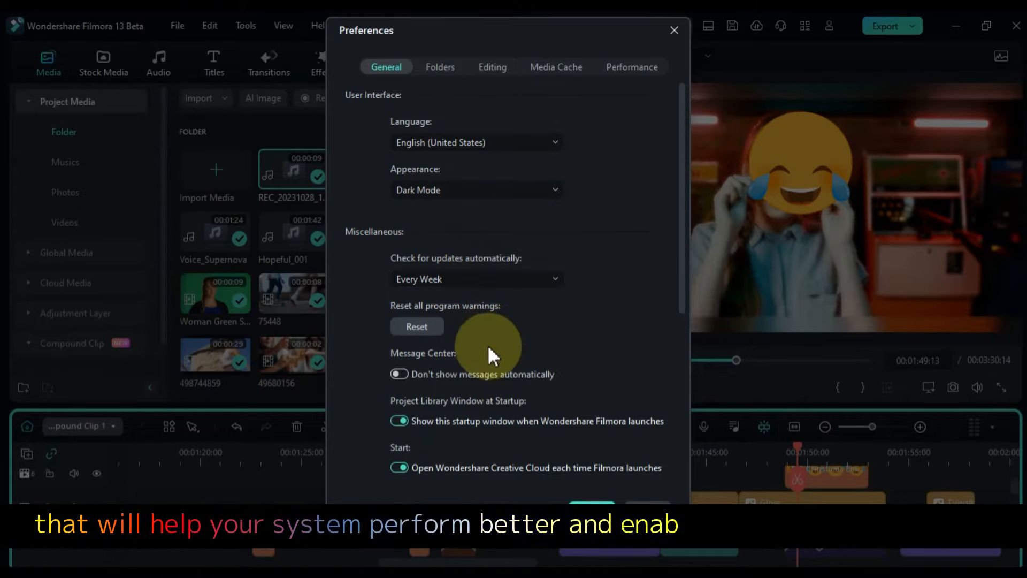
{"action": "scroll", "coordinate": [488, 349], "scroll_direction": "down", "scroll_amount": 5}
{"action": "left_click", "coordinate": [437, 75]}
{"action": "left_click", "coordinate": [823, 20]}
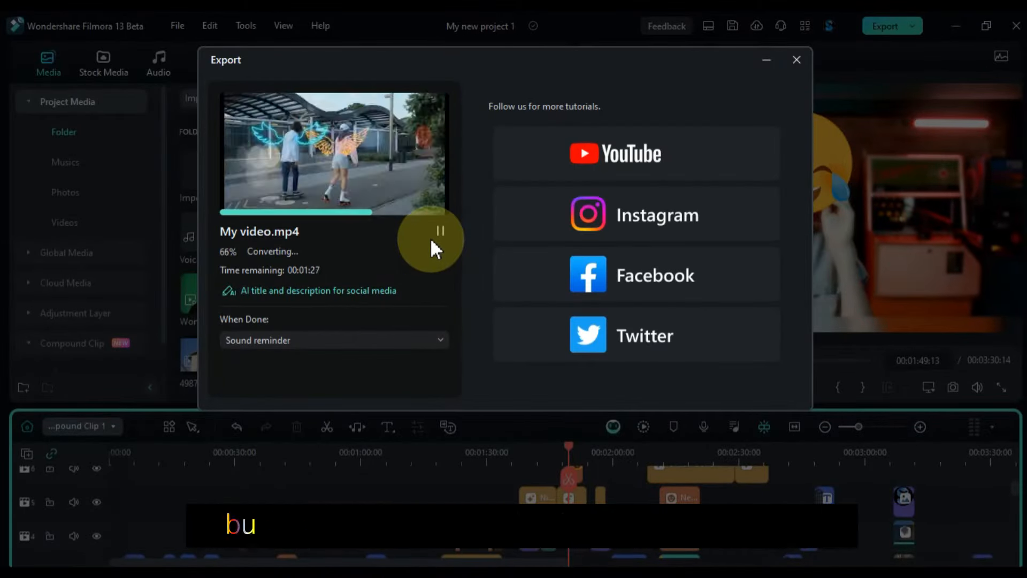
- Run the Filmora installer and start the program once it is installed
{"action": "left_click", "coordinate": [286, 374]}
{"action": "double_click", "coordinate": [658, 139]}
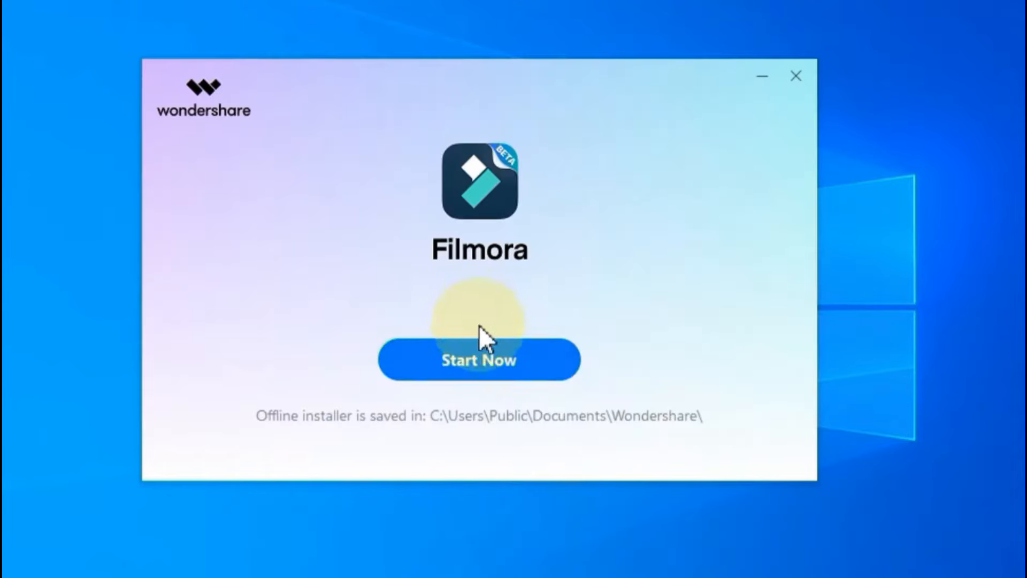
{"action": "left_click", "coordinate": [480, 355]}
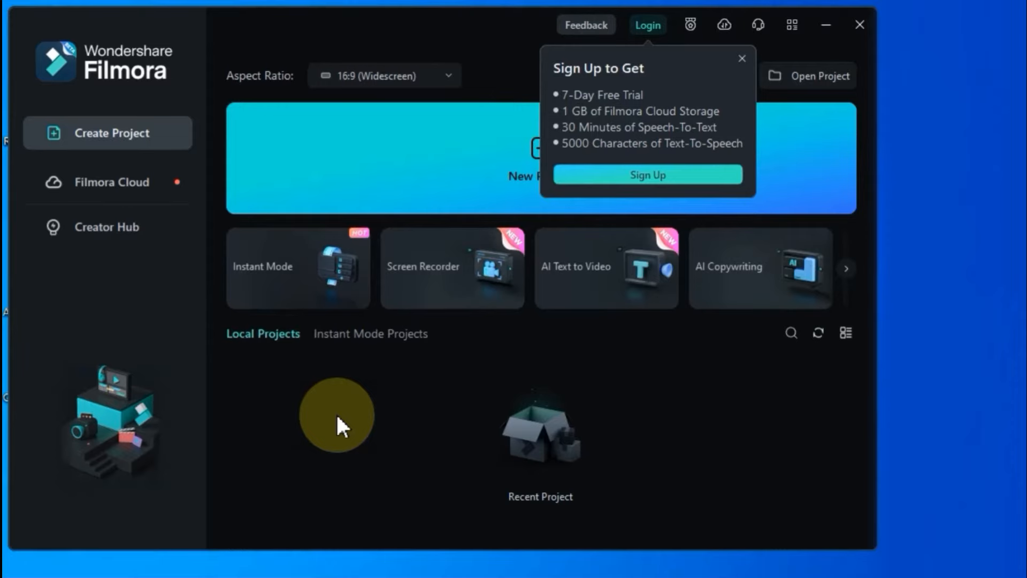
- Log in to the Wondershare account with the account's login name and password
{"action": "left_click", "coordinate": [651, 22]}
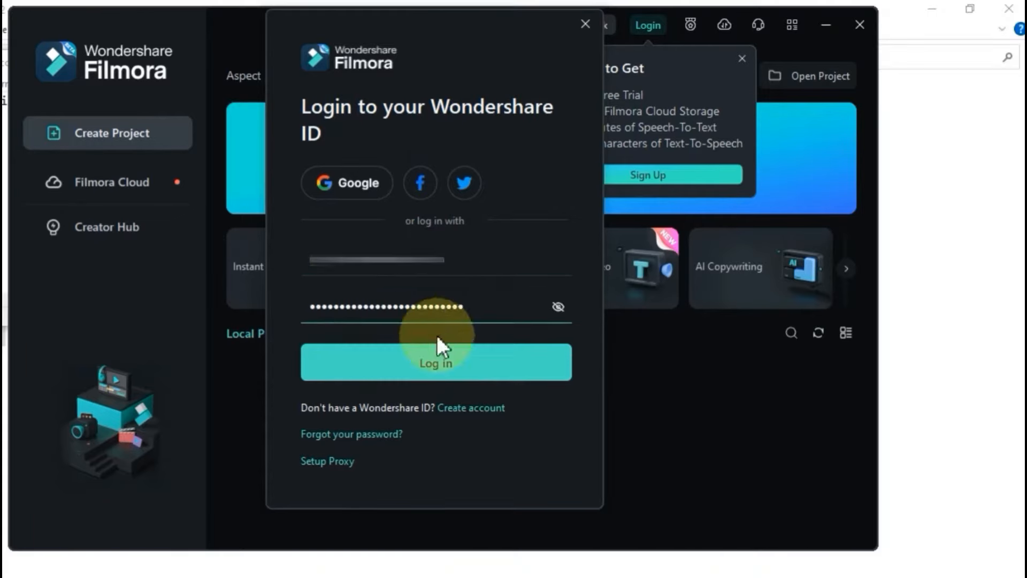
{"action": "left_click", "coordinate": [428, 369]}
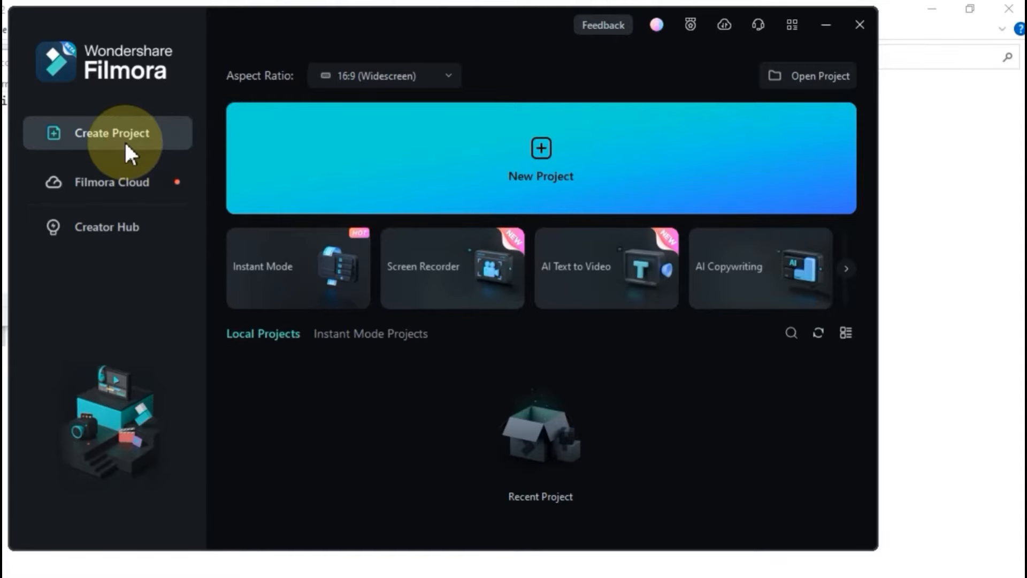
- Check the Filmora Cloud storage and upload options, then return to the project creation page
{"action": "left_click", "coordinate": [116, 182]}
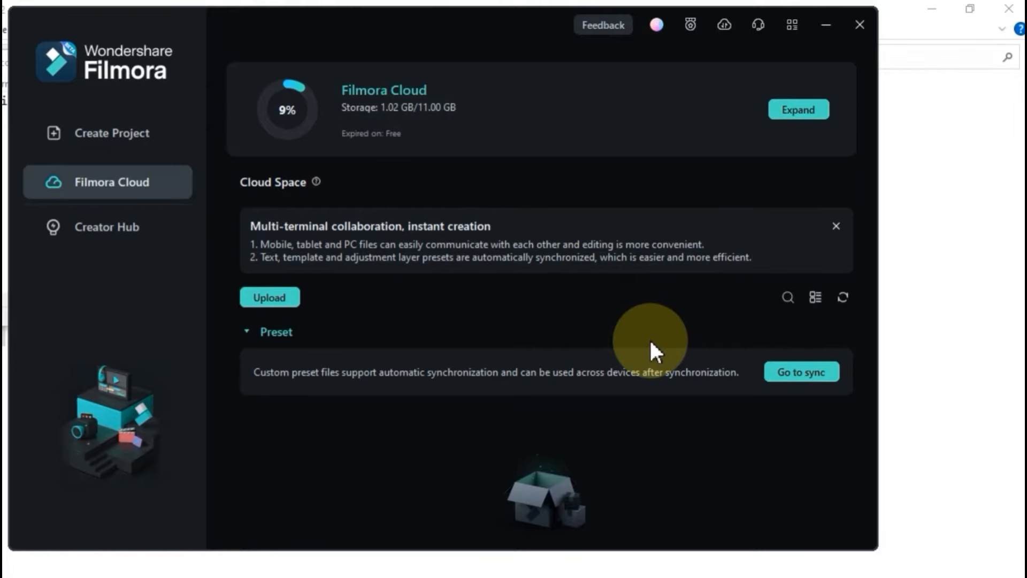
{"action": "left_click", "coordinate": [140, 140]}
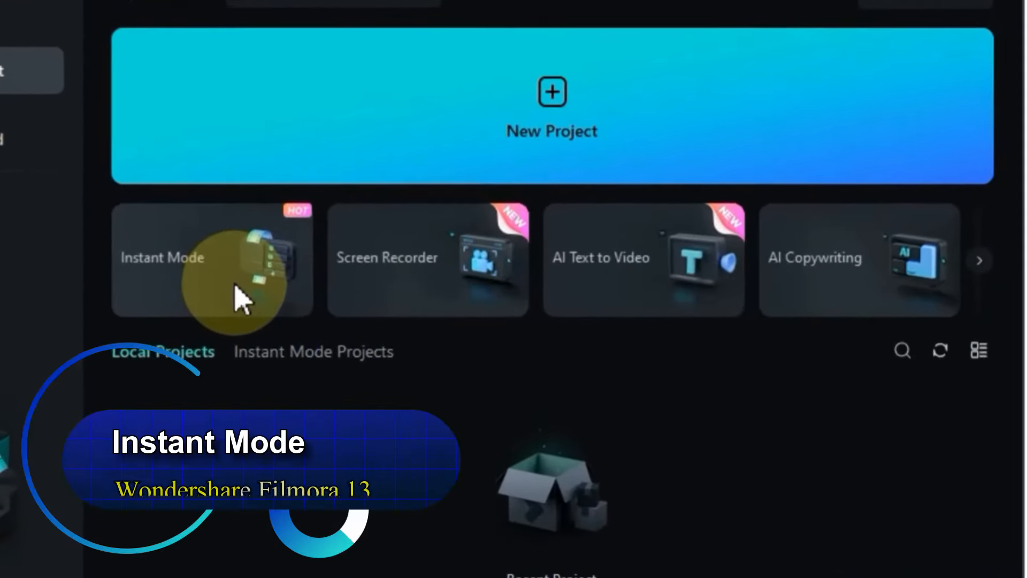
- Open Instant Mode and browse its 16:9 templates
{"action": "left_click", "coordinate": [239, 299]}
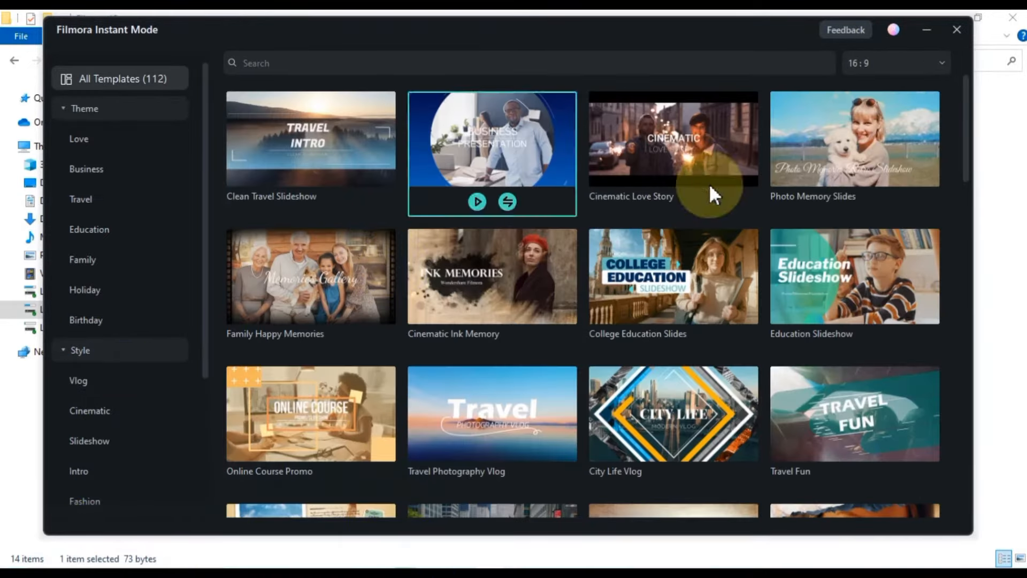
{"action": "left_click_drag", "start_coordinate": [968, 113], "coordinate": [972, 86]}
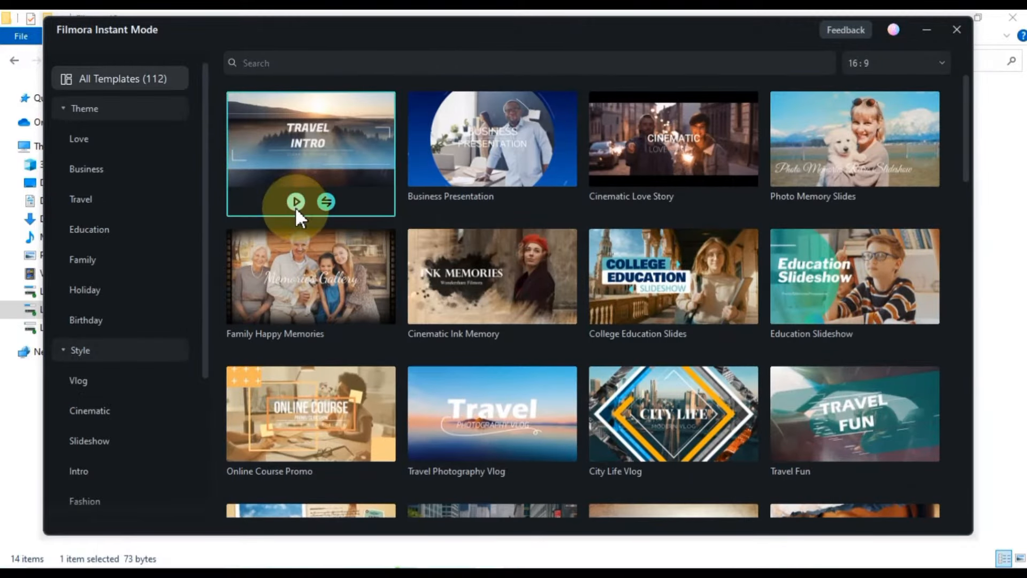
- Preview the Clean Travel Slideshow template to about halfway, pause it and choose it as the template to use
{"action": "left_click", "coordinate": [296, 208]}
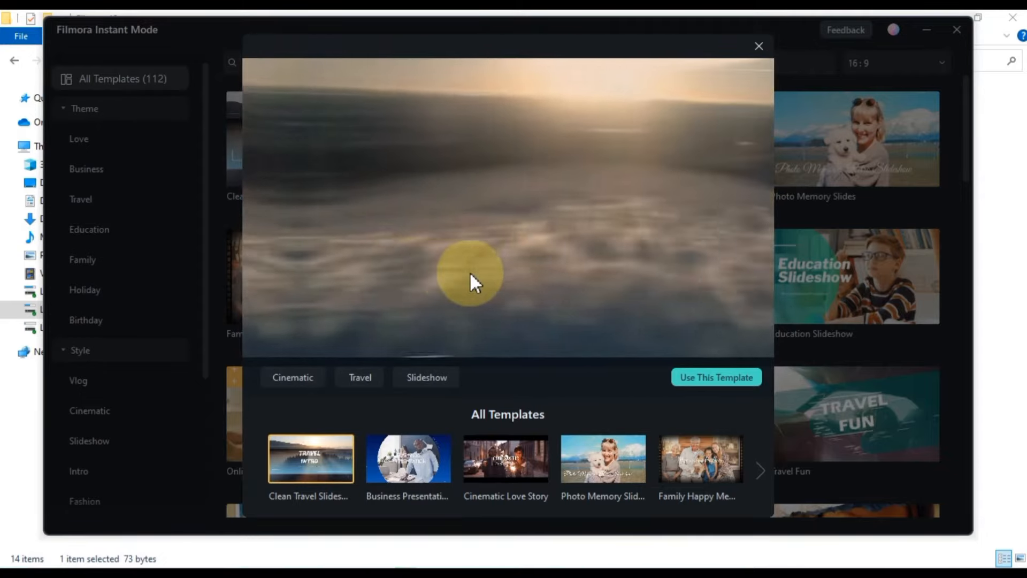
{"action": "mouse_move", "coordinate": [366, 281]}
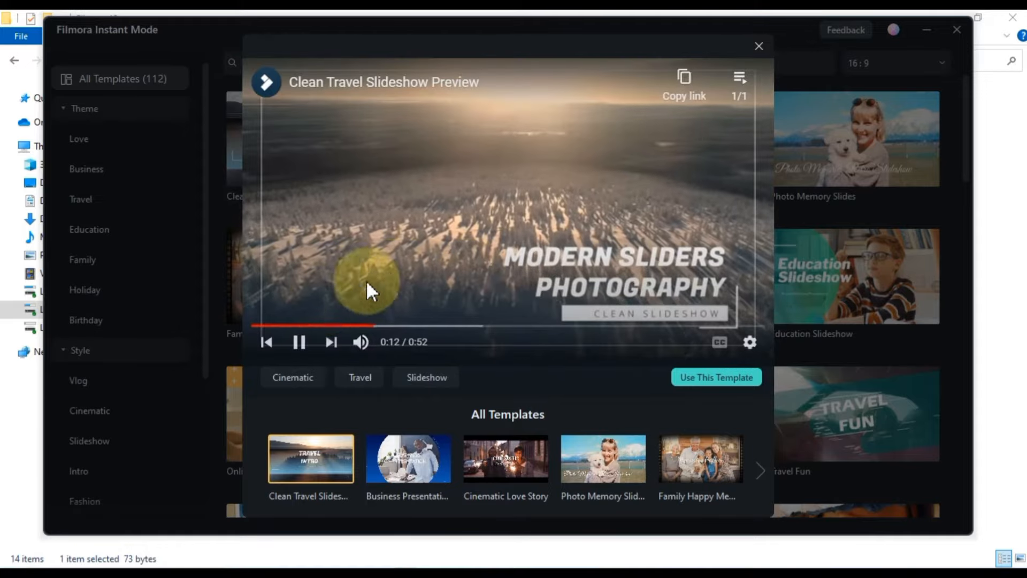
{"action": "left_click_drag", "start_coordinate": [504, 324], "coordinate": [506, 325]}
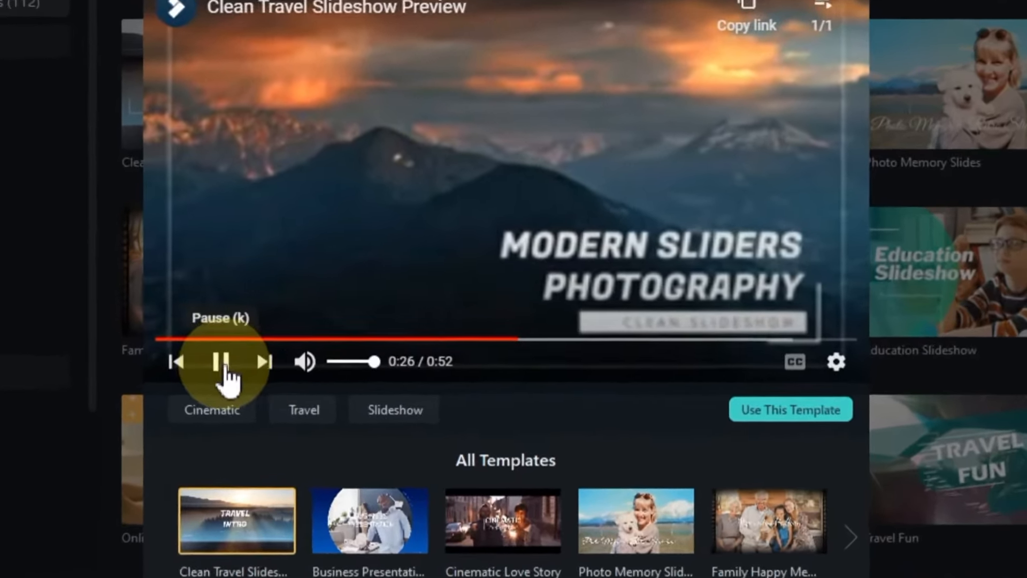
{"action": "left_click", "coordinate": [299, 342]}
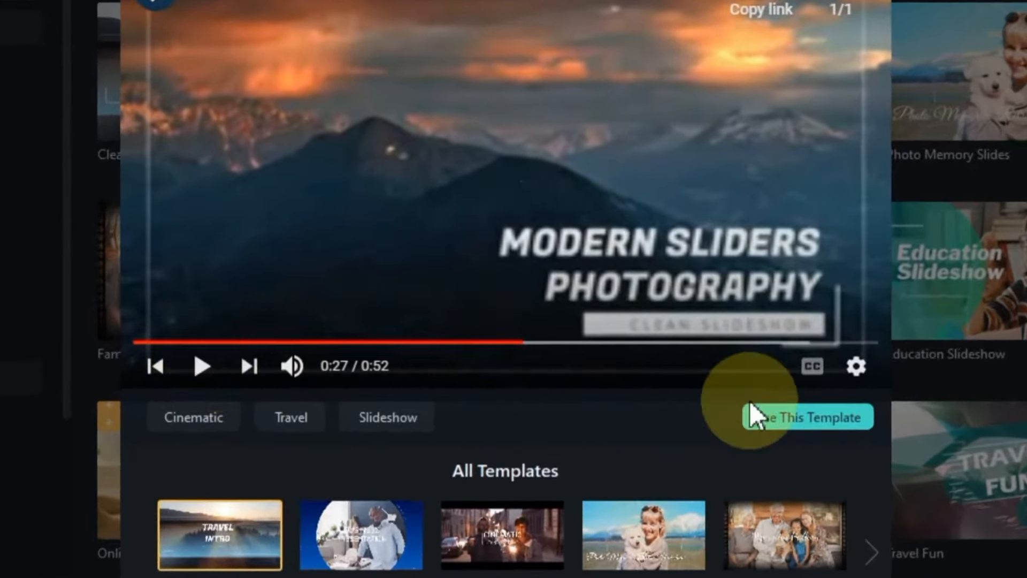
{"action": "left_click", "coordinate": [811, 417]}
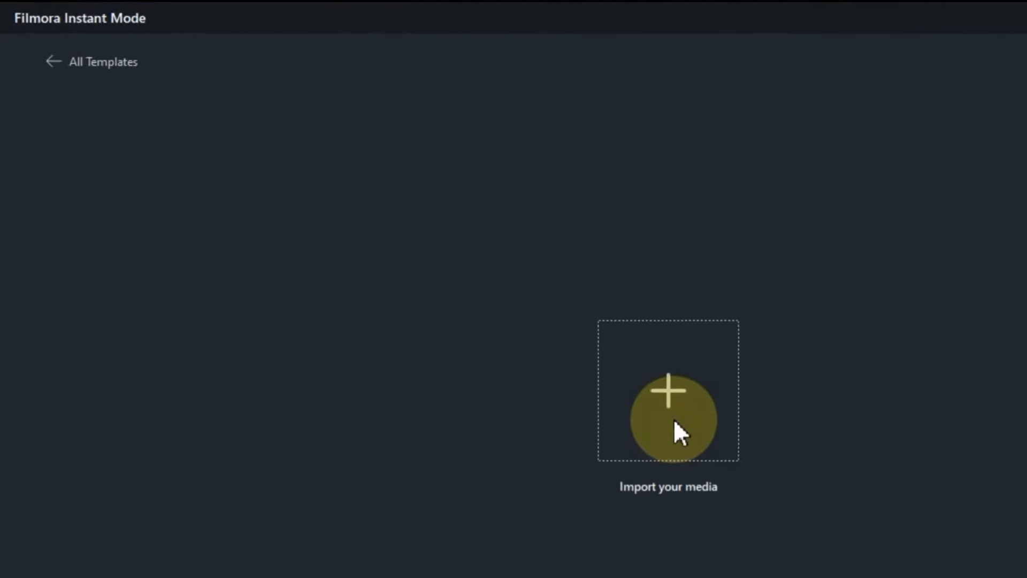
- Import all seven MP4 clips from New folder (9) as media for the template
{"action": "left_click", "coordinate": [673, 418]}
{"action": "left_click", "coordinate": [373, 185]}
{"action": "left_click", "coordinate": [503, 203], "text": "ctrl"}
{"action": "left_click", "coordinate": [634, 188], "text": "ctrl"}
{"action": "left_click", "coordinate": [551, 305], "text": "ctrl"}
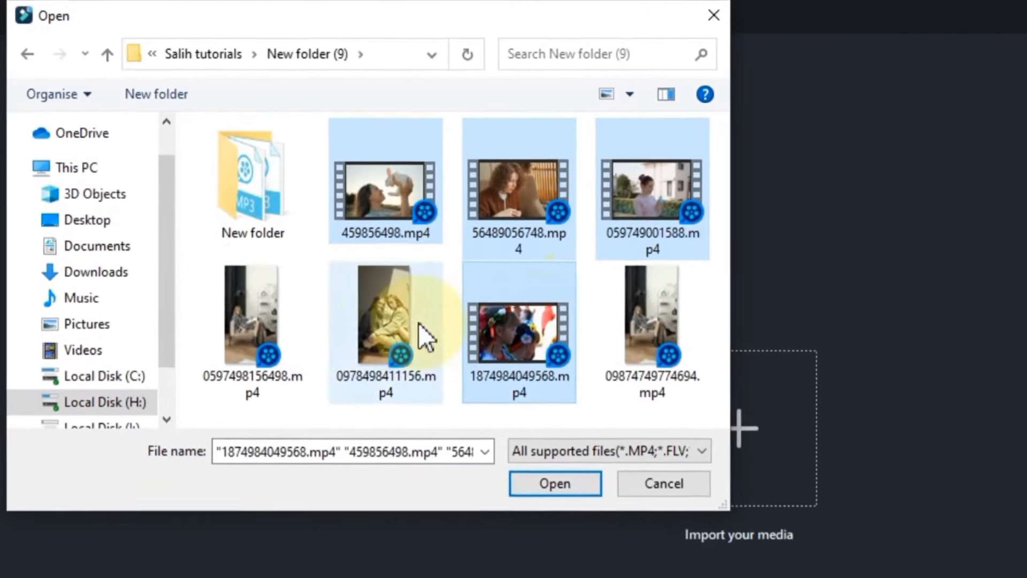
{"action": "left_click", "coordinate": [271, 348], "text": "ctrl"}
{"action": "left_click", "coordinate": [401, 326], "text": "ctrl"}
{"action": "left_click", "coordinate": [650, 327], "text": "ctrl"}
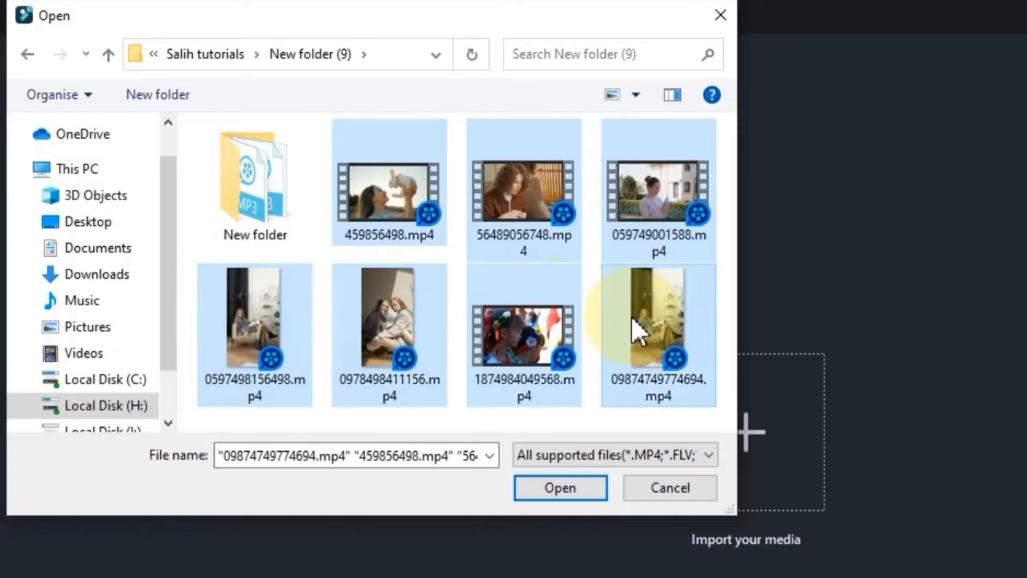
{"action": "left_click", "coordinate": [559, 488]}
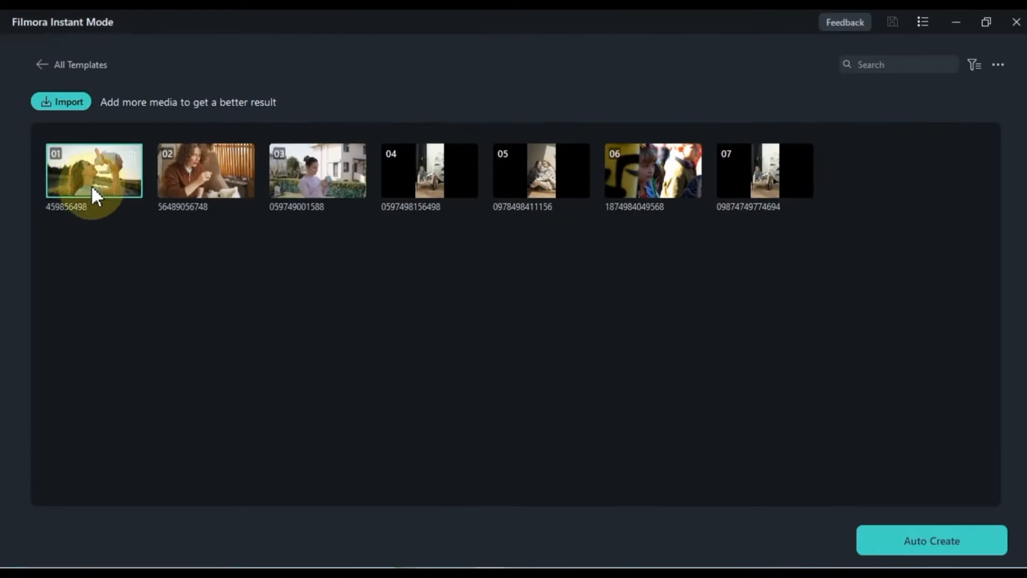
- Auto-create the slideshow from the seven imported clips and dismiss the three introductory tips
{"action": "left_click_drag", "start_coordinate": [92, 187], "coordinate": [801, 240]}
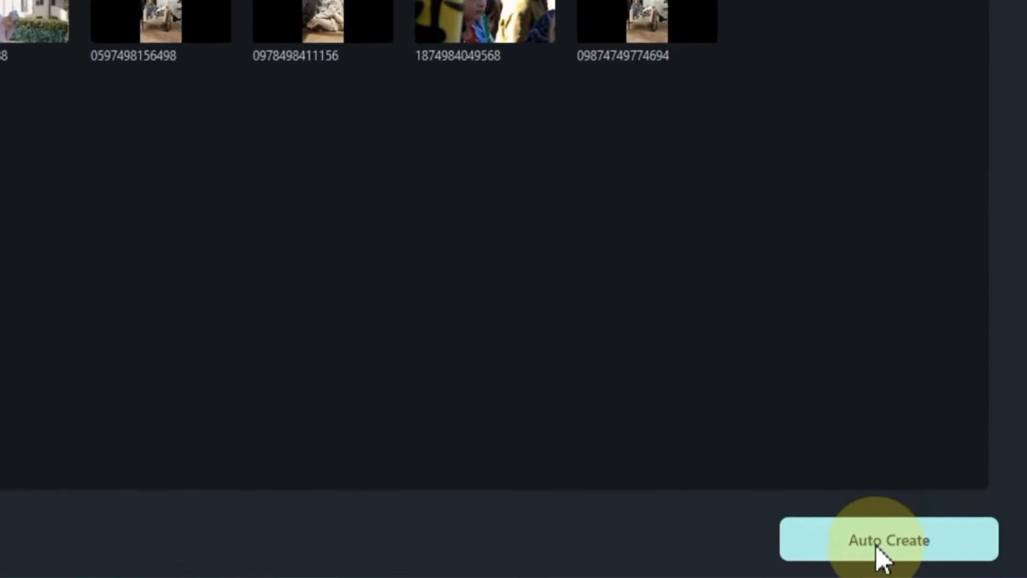
{"action": "left_click", "coordinate": [876, 545]}
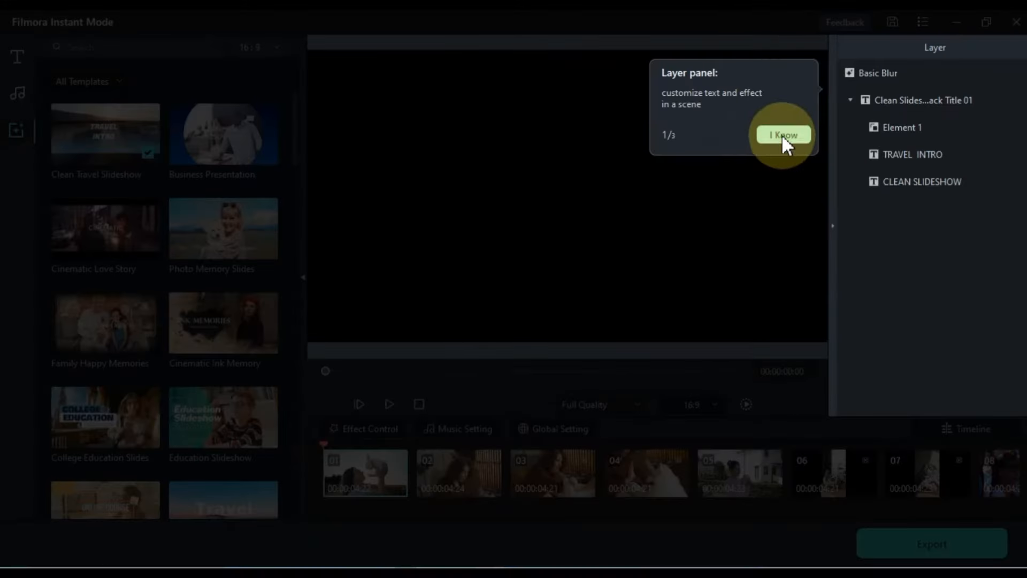
{"action": "left_click", "coordinate": [672, 182]}
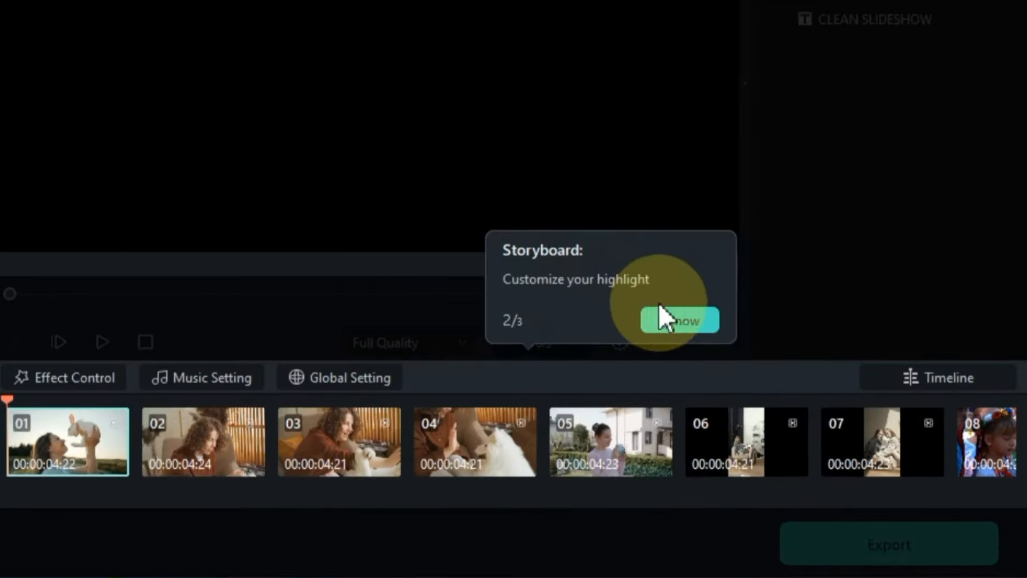
{"action": "left_click", "coordinate": [776, 387]}
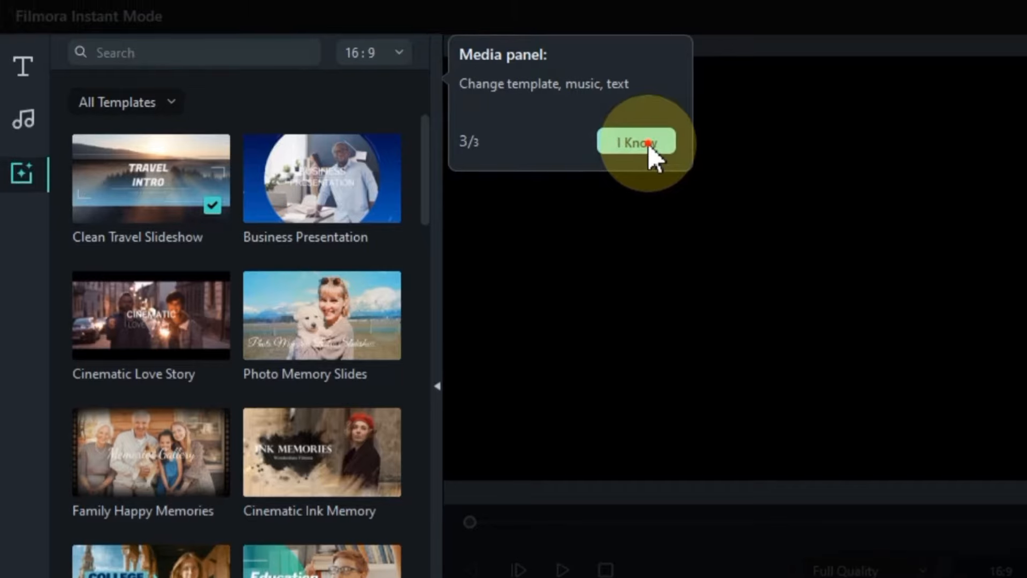
{"action": "left_click", "coordinate": [647, 144]}
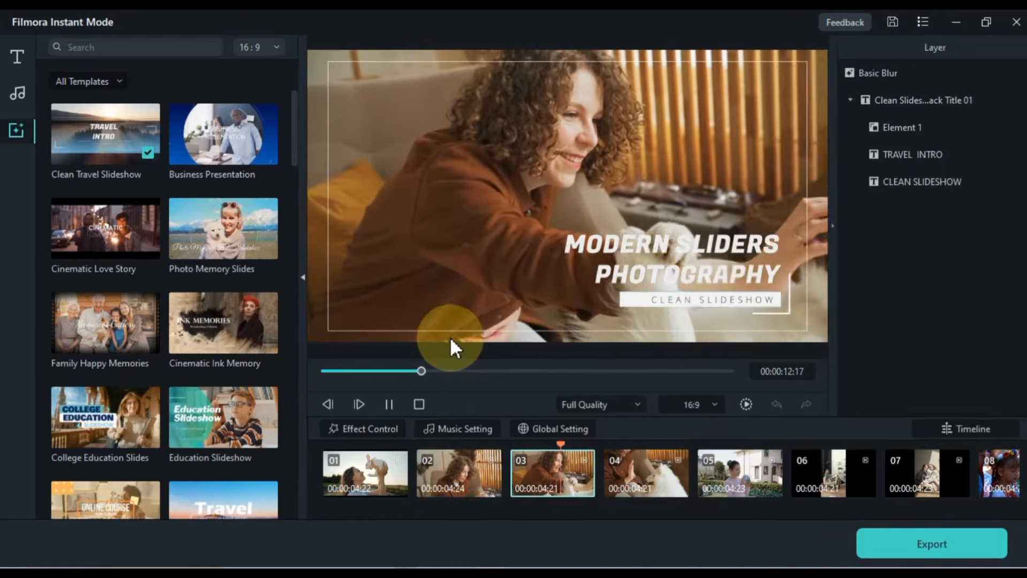
- Replace the third clip's MODERN SLIDERS PHOTOGRAPHY title with "Edit Your Text" on the first line and "Colorize" on the second
{"action": "left_click", "coordinate": [650, 233]}
{"action": "left_click", "coordinate": [651, 252]}
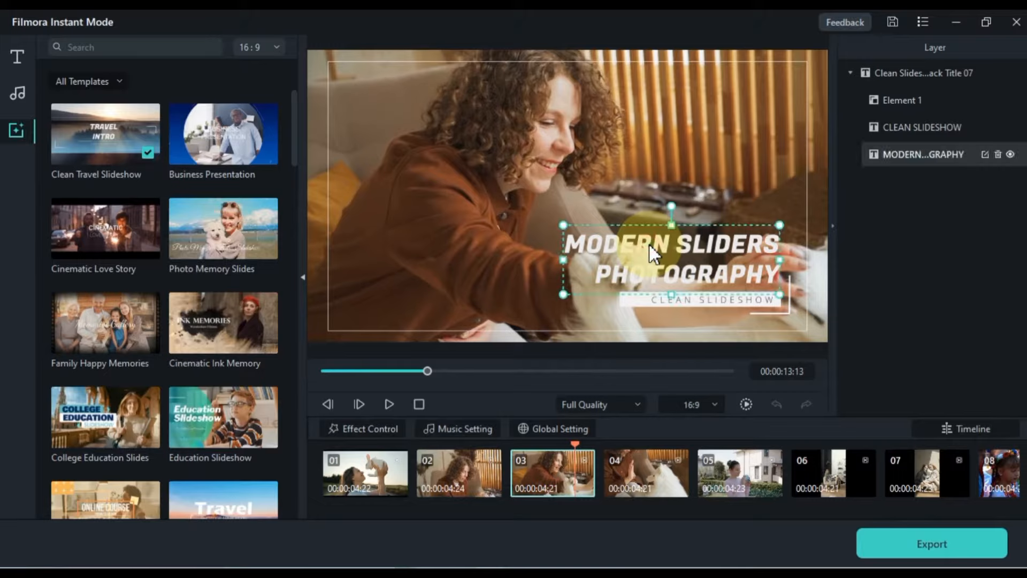
{"action": "double_click", "coordinate": [652, 251]}
{"action": "left_click_drag", "start_coordinate": [566, 238], "coordinate": [775, 231]}
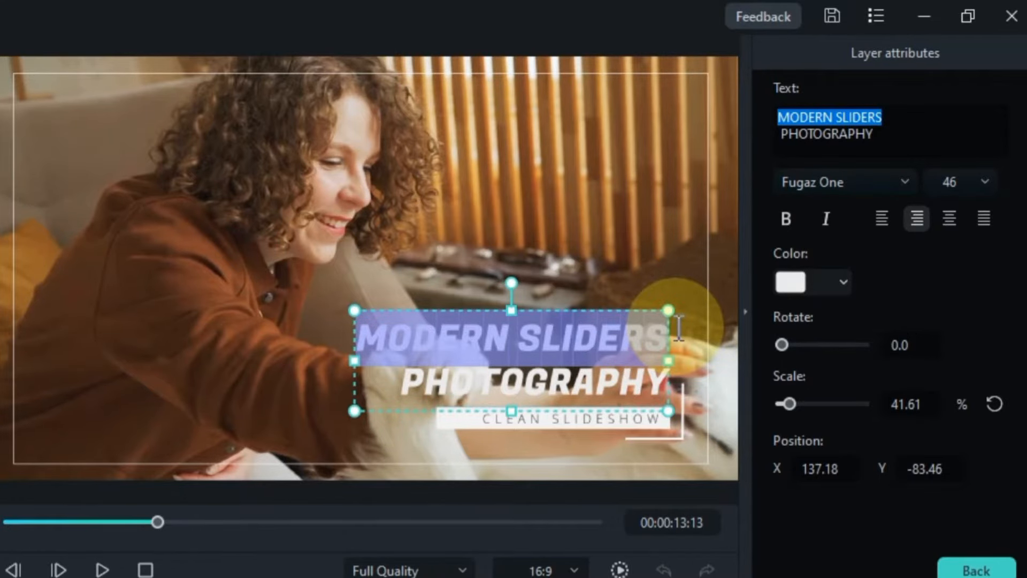
{"action": "type", "text": "Edit Your Text"}
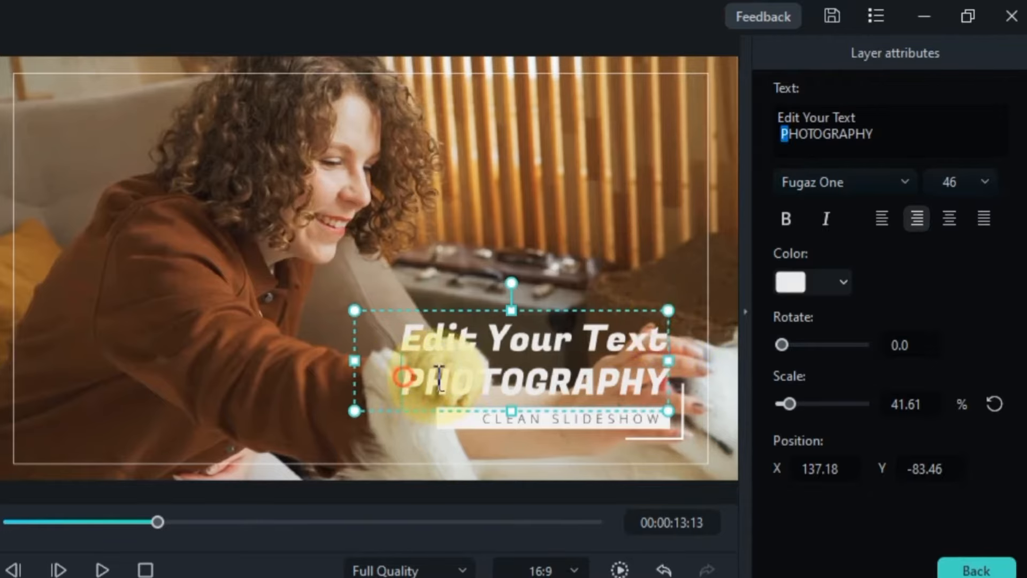
{"action": "left_click_drag", "start_coordinate": [401, 379], "coordinate": [716, 389]}
{"action": "type", "text": "Colorize"}
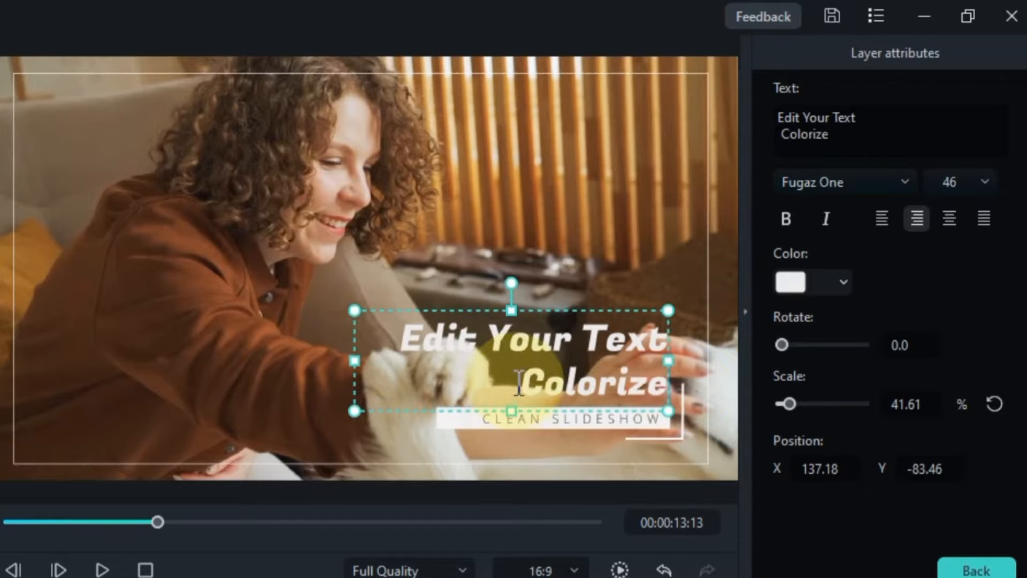
- Change the whole word "Colorize" in the title to the custom blue #5487ff
{"action": "left_click_drag", "start_coordinate": [518, 383], "coordinate": [670, 384]}
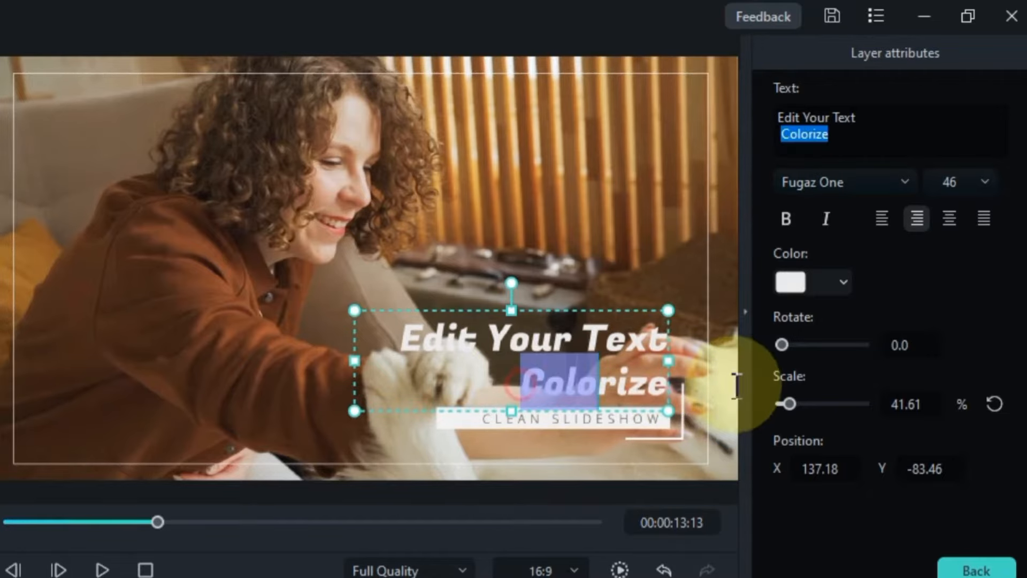
{"action": "left_click", "coordinate": [781, 286]}
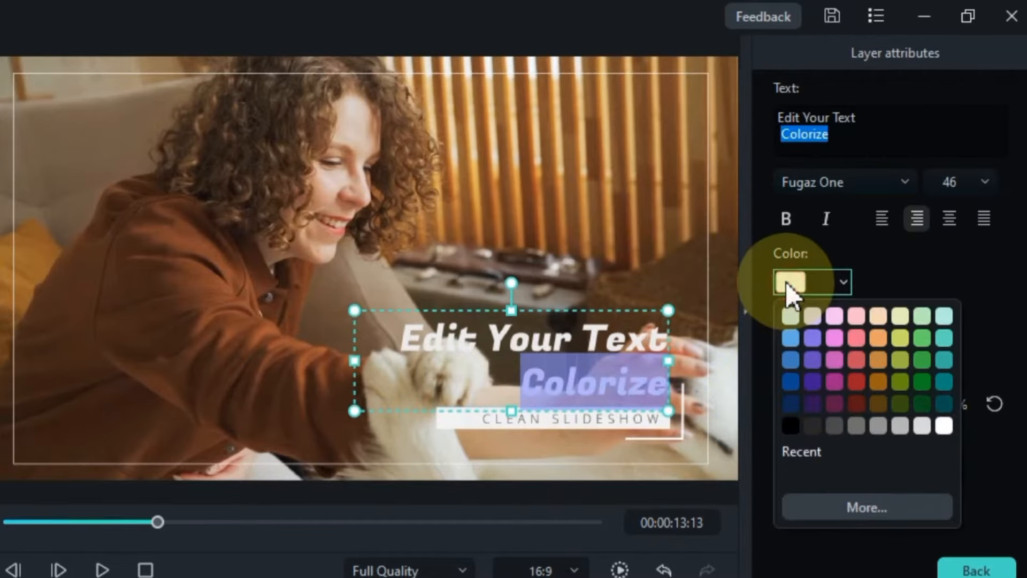
{"action": "left_click", "coordinate": [862, 506]}
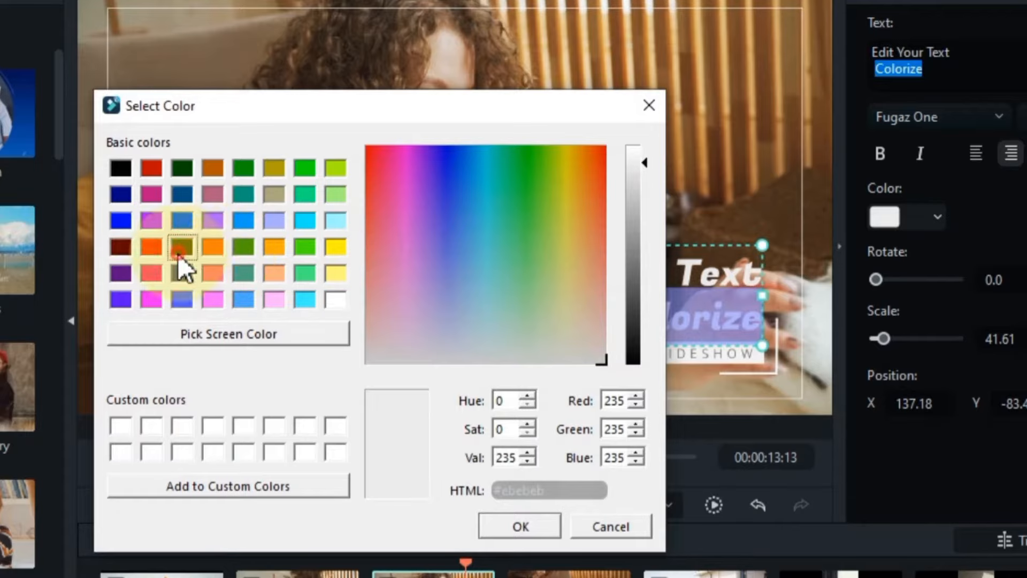
{"action": "left_click", "coordinate": [150, 247]}
{"action": "left_click", "coordinate": [212, 220]}
{"action": "left_click", "coordinate": [252, 215]}
{"action": "left_click", "coordinate": [442, 166]}
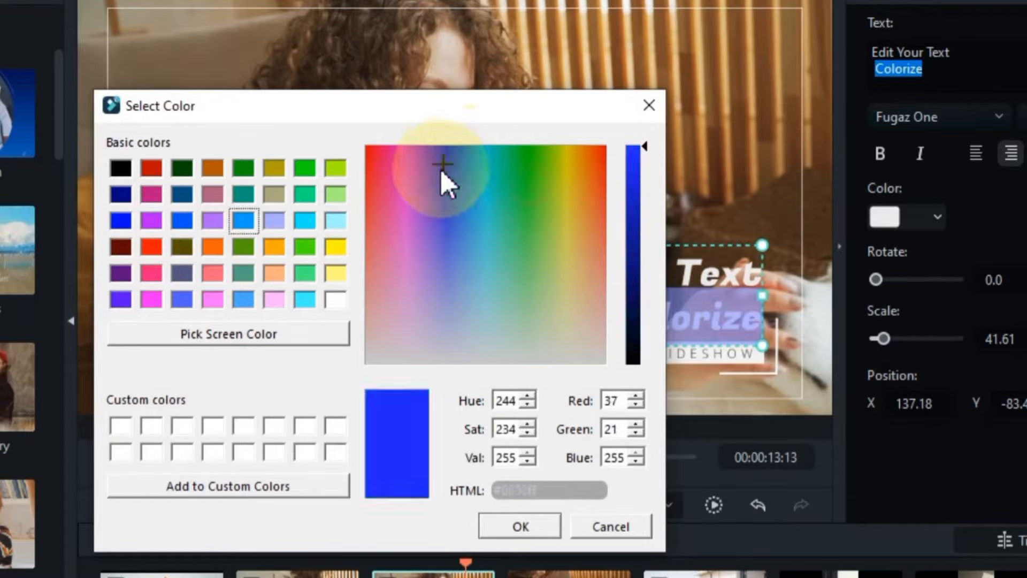
{"action": "left_click", "coordinate": [458, 220]}
{"action": "left_click", "coordinate": [458, 220]}
{"action": "left_click", "coordinate": [535, 528]}
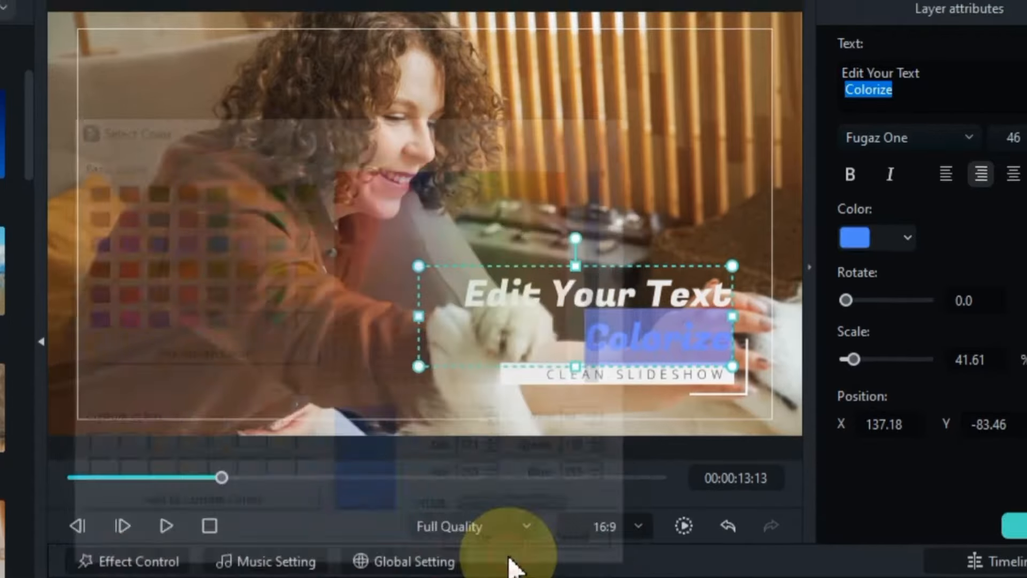
- Color the letters "lo" in "Colorize" olive green using a preset swatch
{"action": "left_click", "coordinate": [655, 327]}
{"action": "left_click_drag", "start_coordinate": [629, 328], "coordinate": [664, 329]}
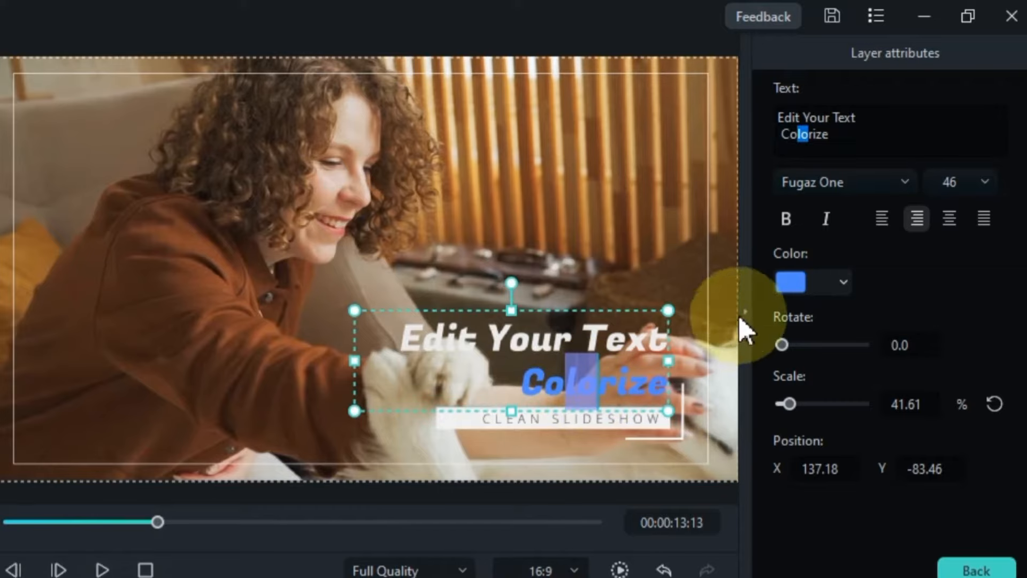
{"action": "left_click", "coordinate": [794, 281]}
{"action": "left_click", "coordinate": [890, 377]}
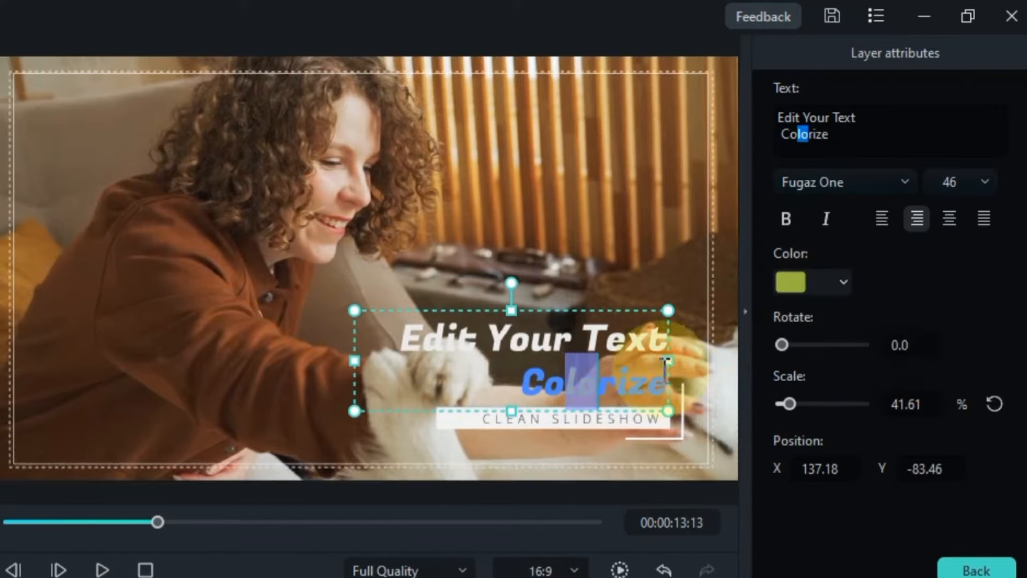
- Color the letters "iz" in "Colorize" yellow using a basic color
{"action": "left_click", "coordinate": [649, 381]}
{"action": "left_click_drag", "start_coordinate": [617, 383], "coordinate": [652, 384]}
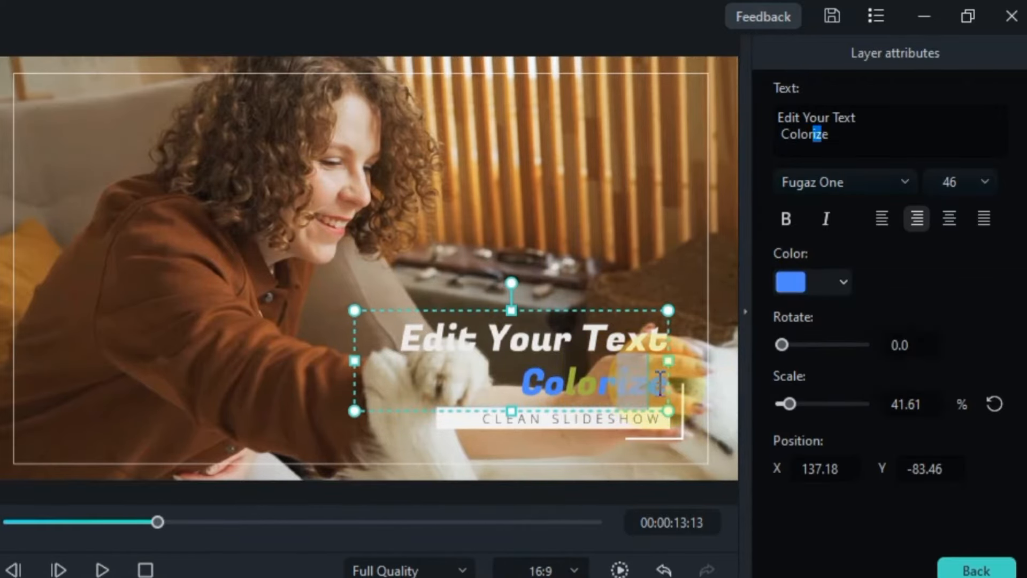
{"action": "left_click", "coordinate": [779, 281]}
{"action": "left_click", "coordinate": [849, 507]}
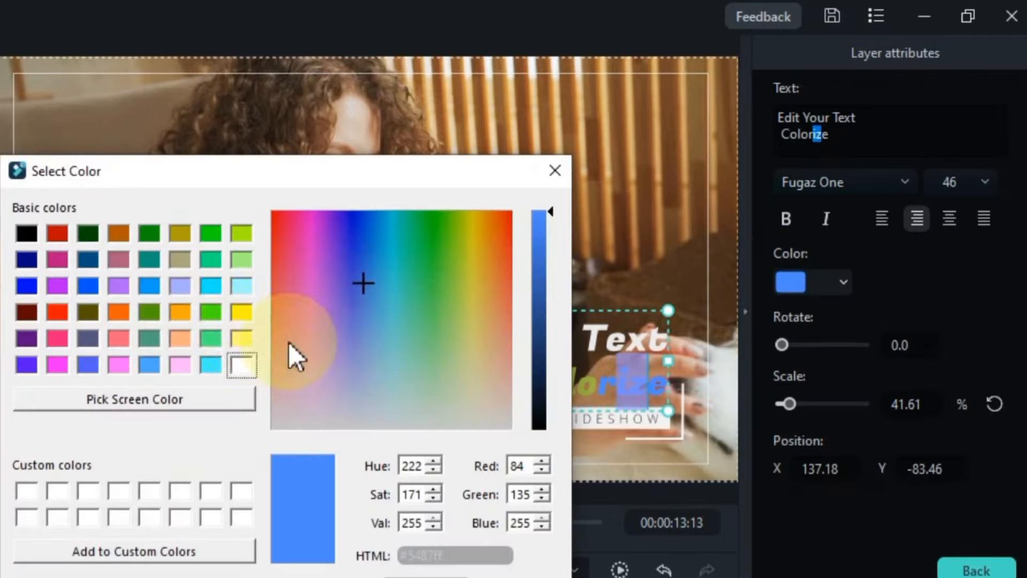
{"action": "left_click", "coordinate": [241, 312]}
{"action": "left_click", "coordinate": [415, 577]}
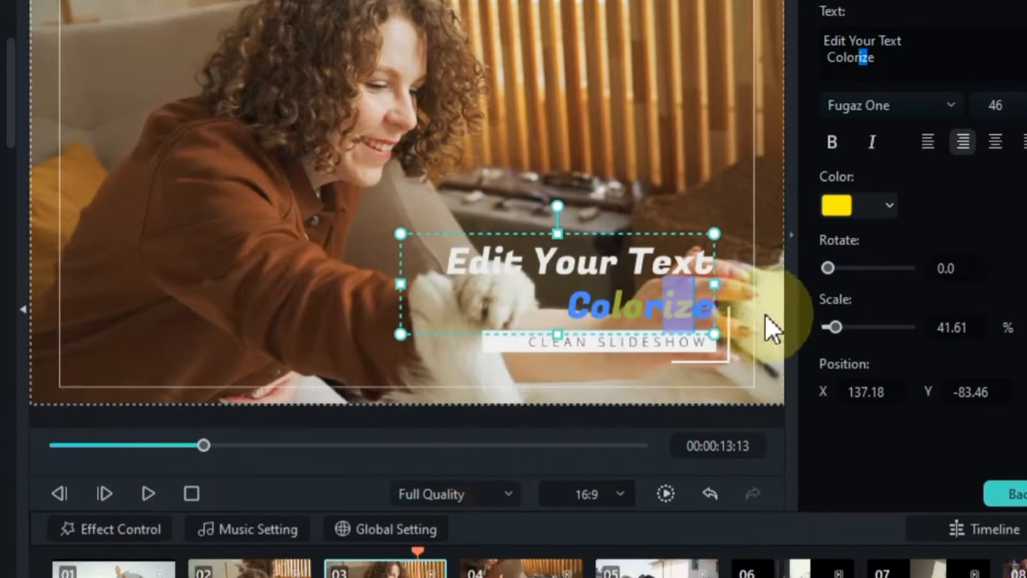
{"action": "left_click", "coordinate": [691, 302]}
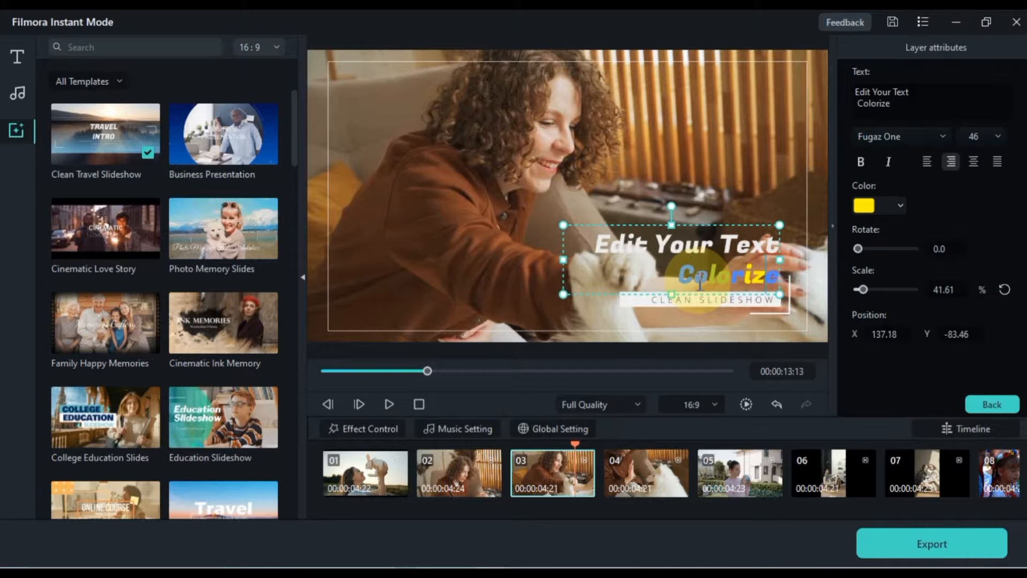
- Select the CLEAN SLIDESHOW subtitle, then scrub the preview to the TRAVEL INTRO title in clip 10, around 00:00:48:16
{"action": "left_click", "coordinate": [670, 304]}
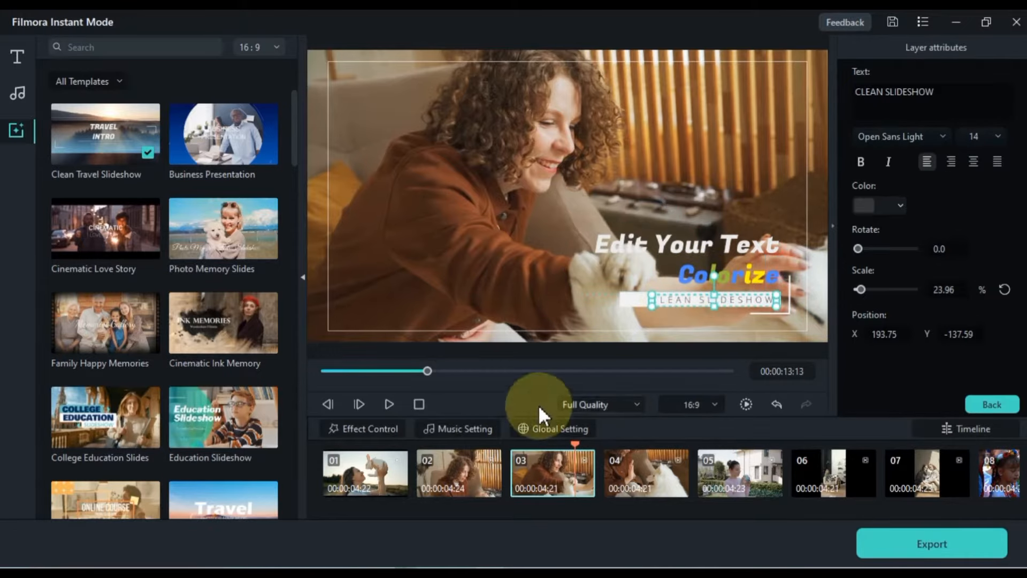
{"action": "left_click_drag", "start_coordinate": [440, 373], "coordinate": [695, 371]}
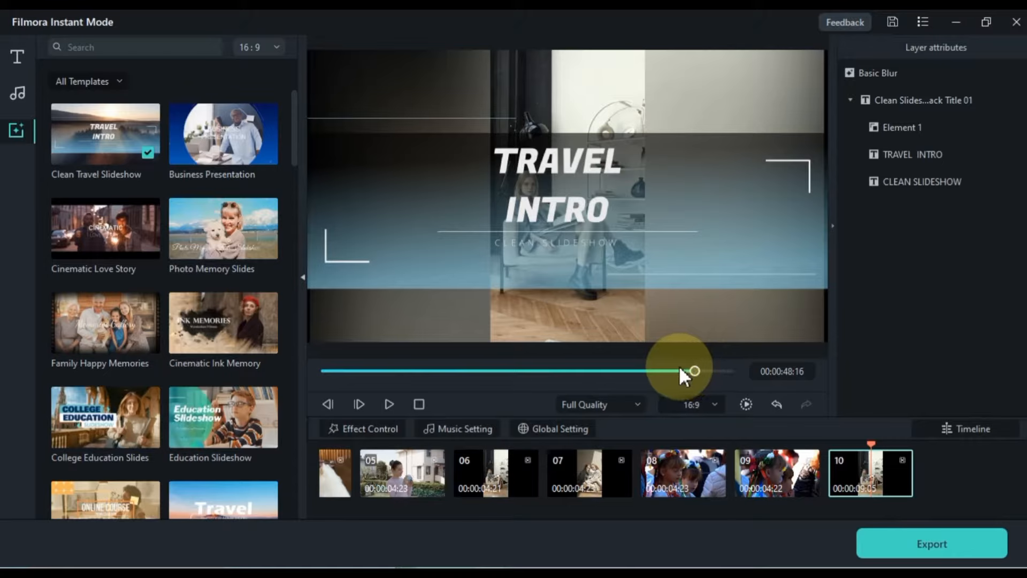
- Browse the available music, titles and slideshow templates
{"action": "left_click", "coordinate": [22, 92]}
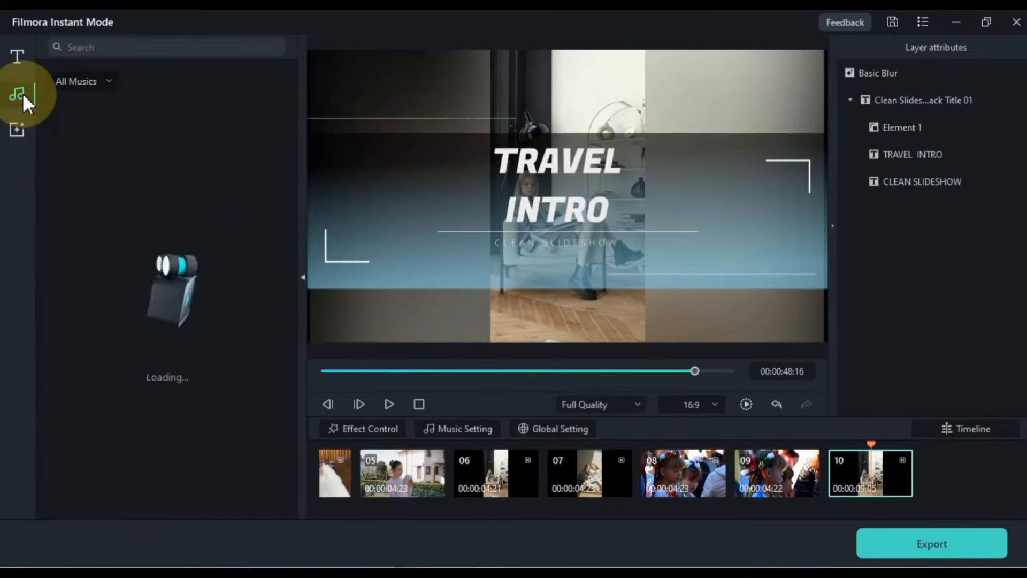
{"action": "left_click_drag", "start_coordinate": [294, 103], "coordinate": [272, 117]}
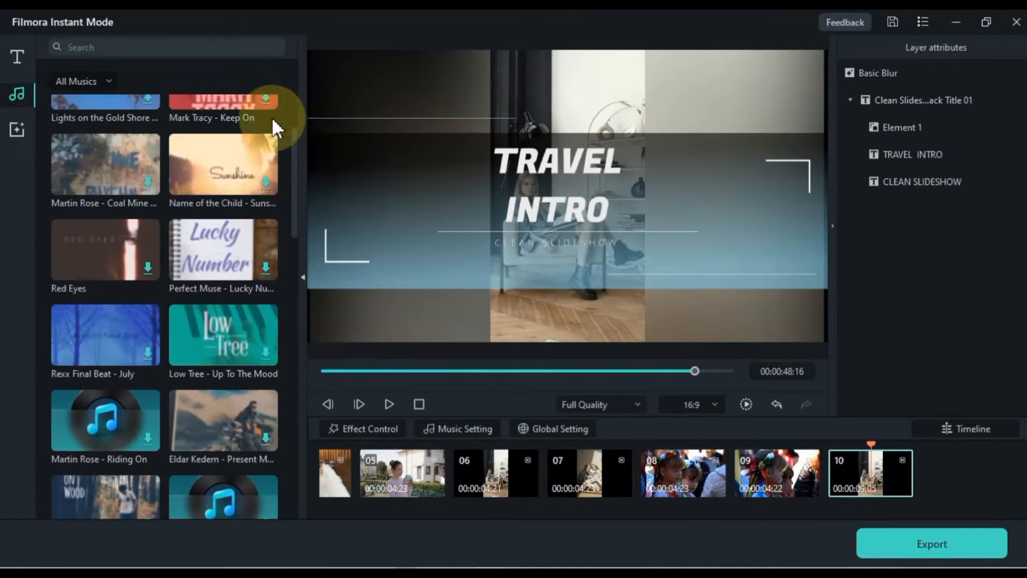
{"action": "left_click", "coordinate": [20, 46]}
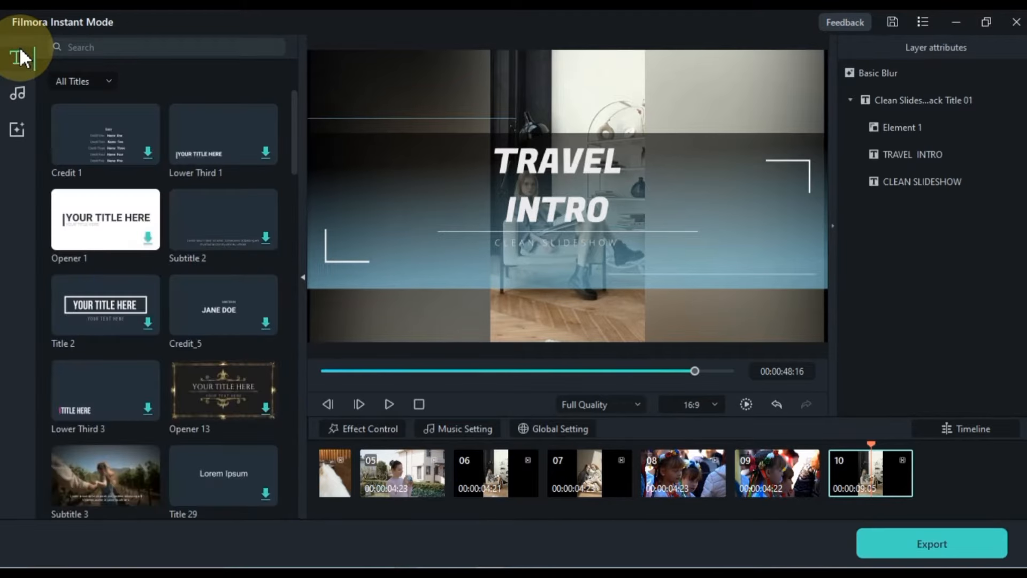
{"action": "left_click_drag", "start_coordinate": [290, 102], "coordinate": [254, 88]}
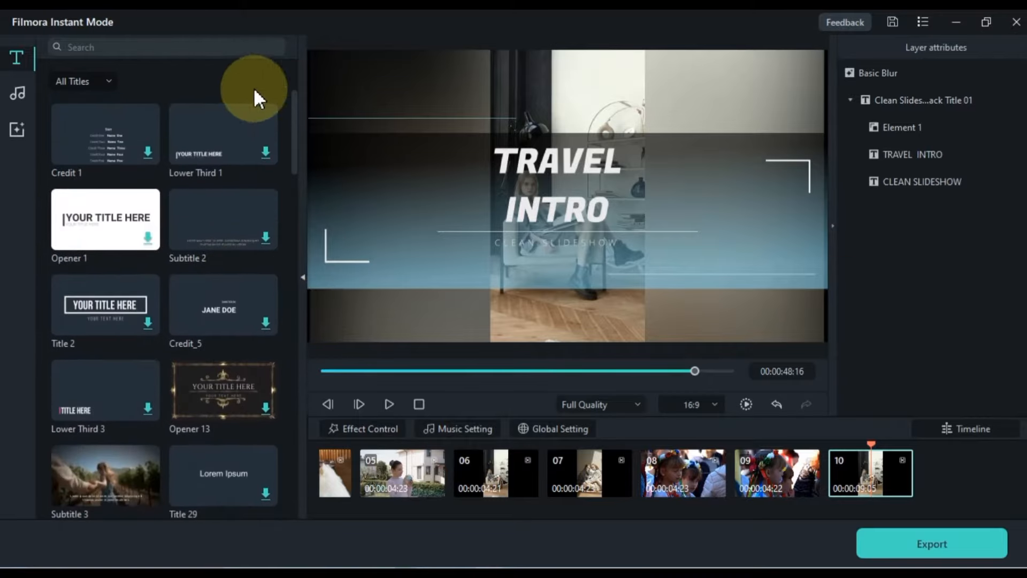
{"action": "left_click", "coordinate": [18, 130]}
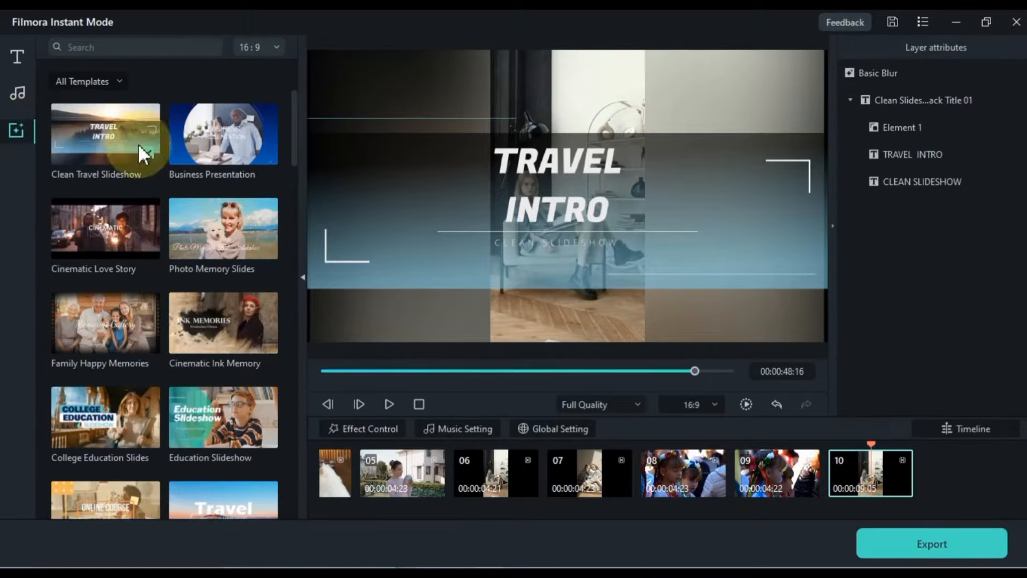
{"action": "left_click_drag", "start_coordinate": [287, 101], "coordinate": [308, 62]}
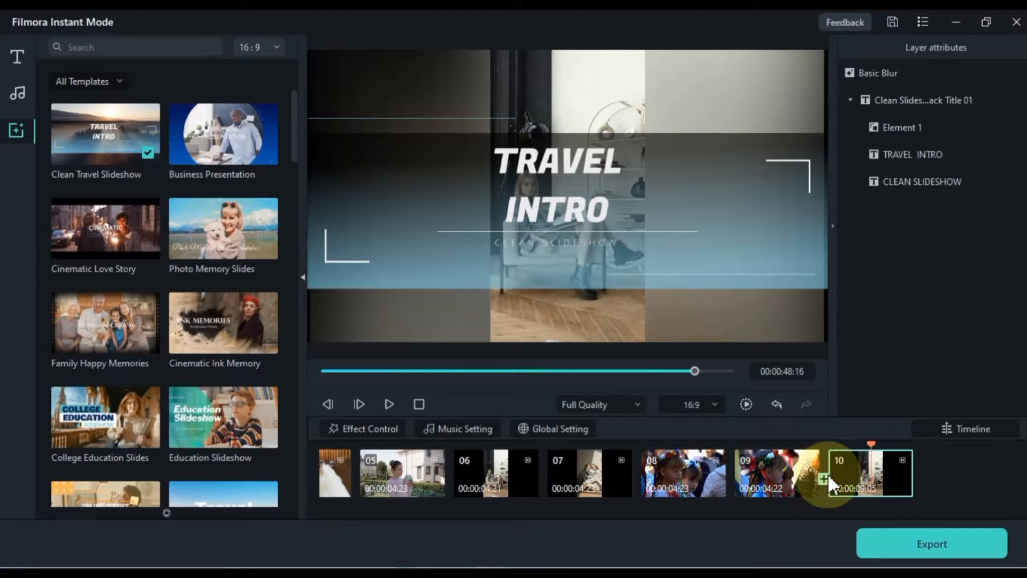
- Export the slideshow as "My Video" in MP4 format with Recommend quality, 1920x1080 resolution and 25 fps
{"action": "left_click", "coordinate": [932, 551]}
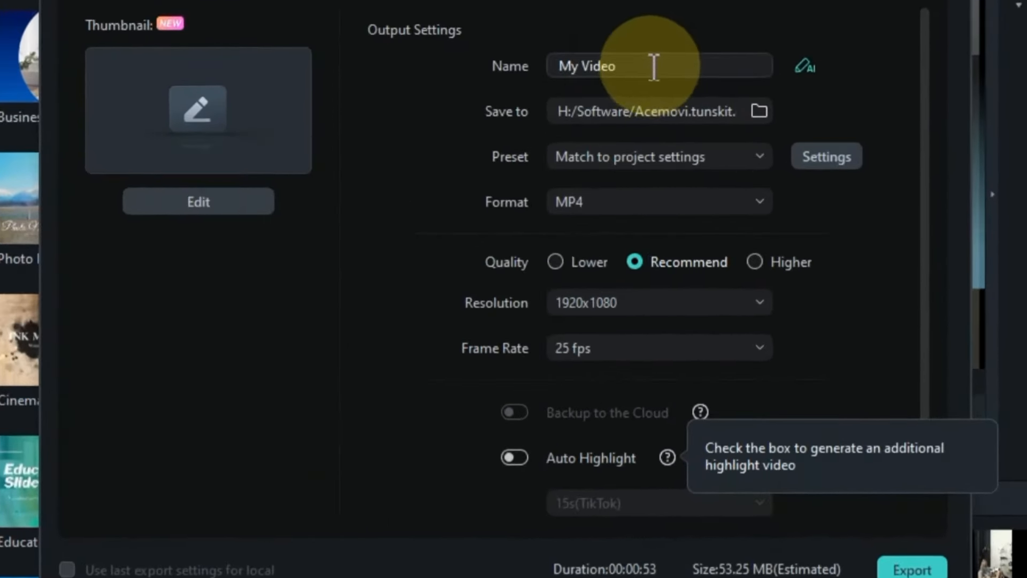
{"action": "left_click_drag", "start_coordinate": [623, 112], "coordinate": [508, 112]}
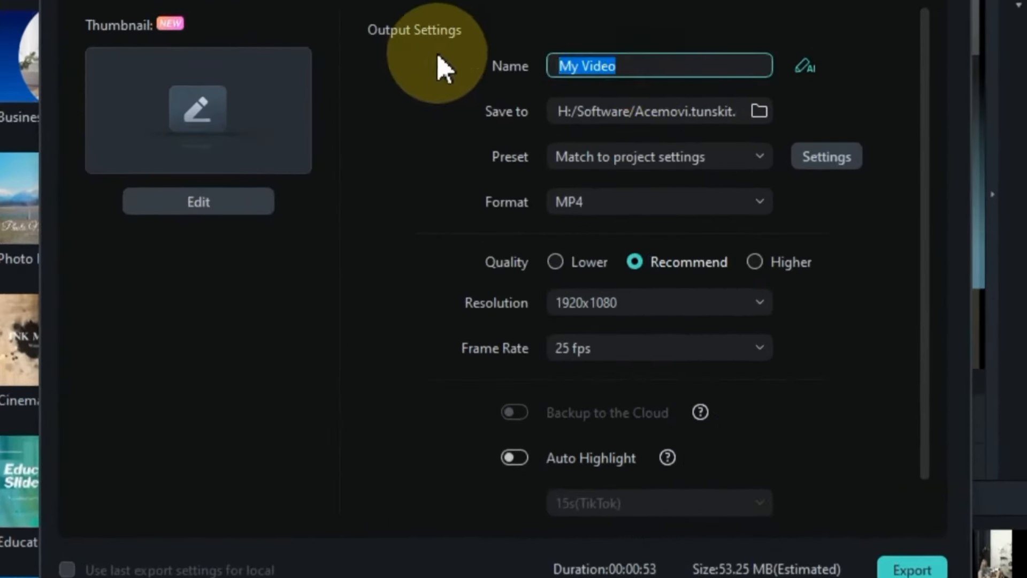
{"action": "left_click", "coordinate": [445, 104]}
{"action": "left_click", "coordinate": [381, 50]}
{"action": "left_click", "coordinate": [455, 44]}
{"action": "left_click", "coordinate": [276, 46]}
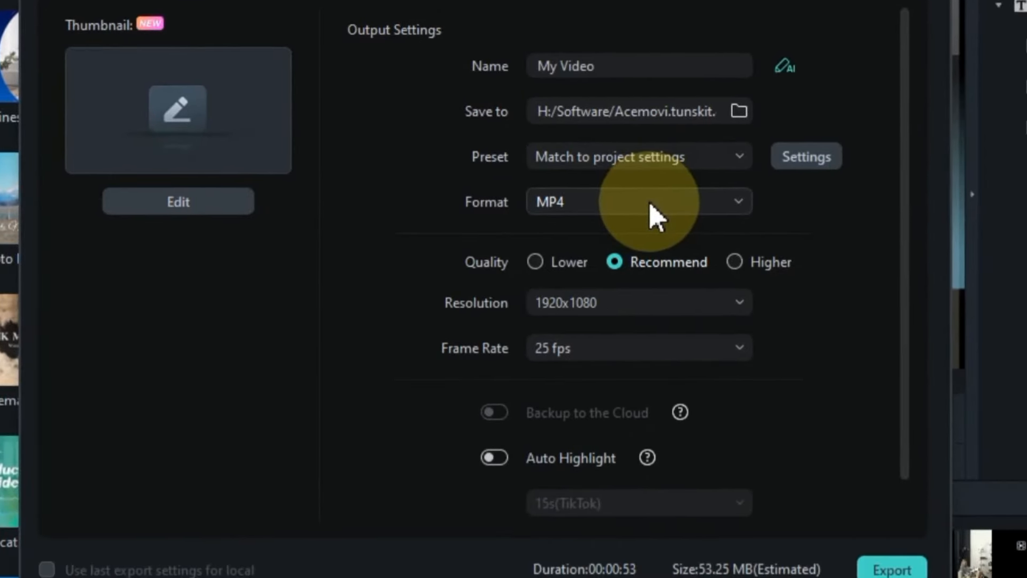
{"action": "left_click", "coordinate": [899, 572]}
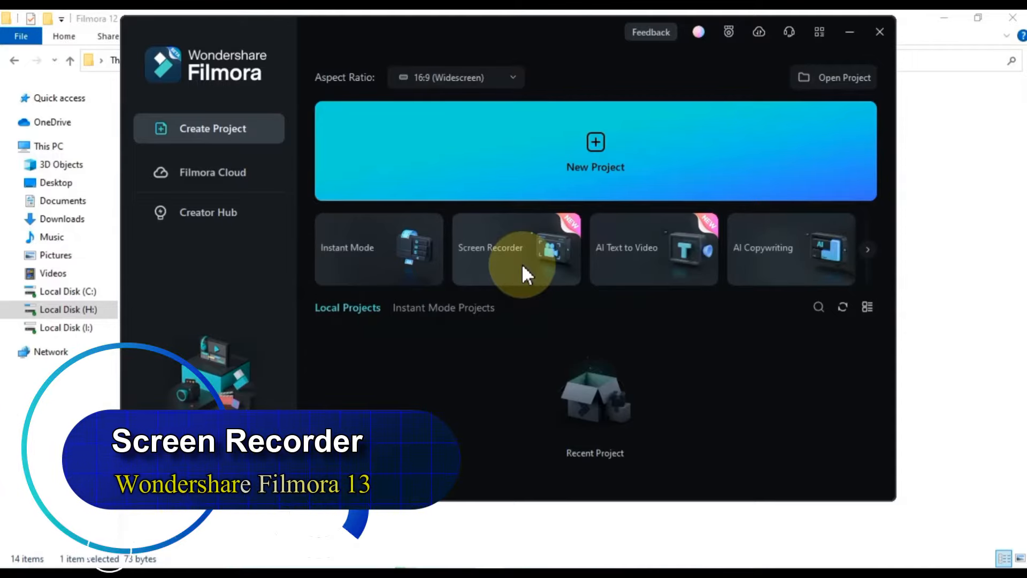
- Launch the Screen Recorder, dismiss the Filmora Beta welcome message and select the full-screen capture area
{"action": "left_click", "coordinate": [523, 266]}
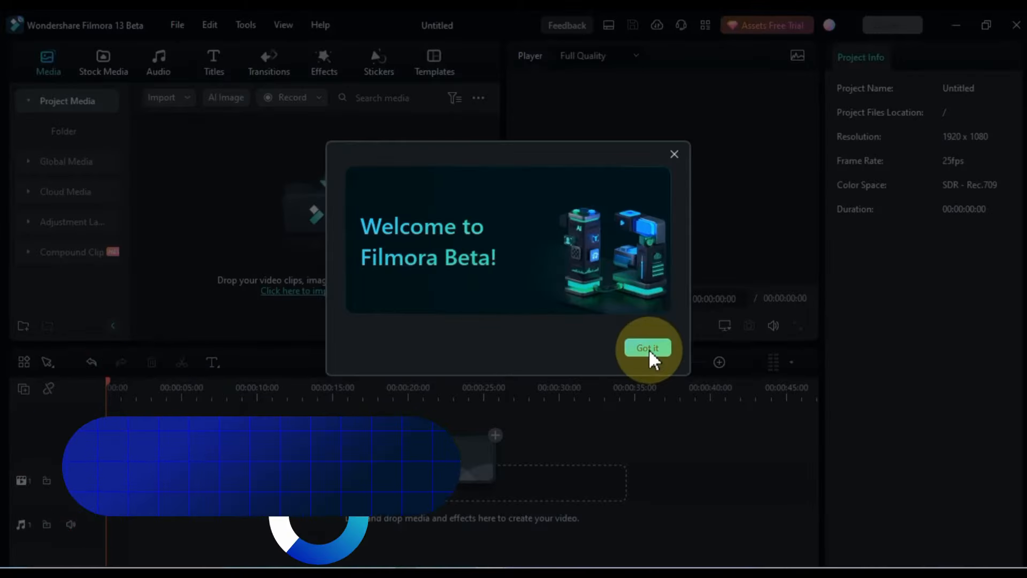
{"action": "left_click", "coordinate": [648, 348]}
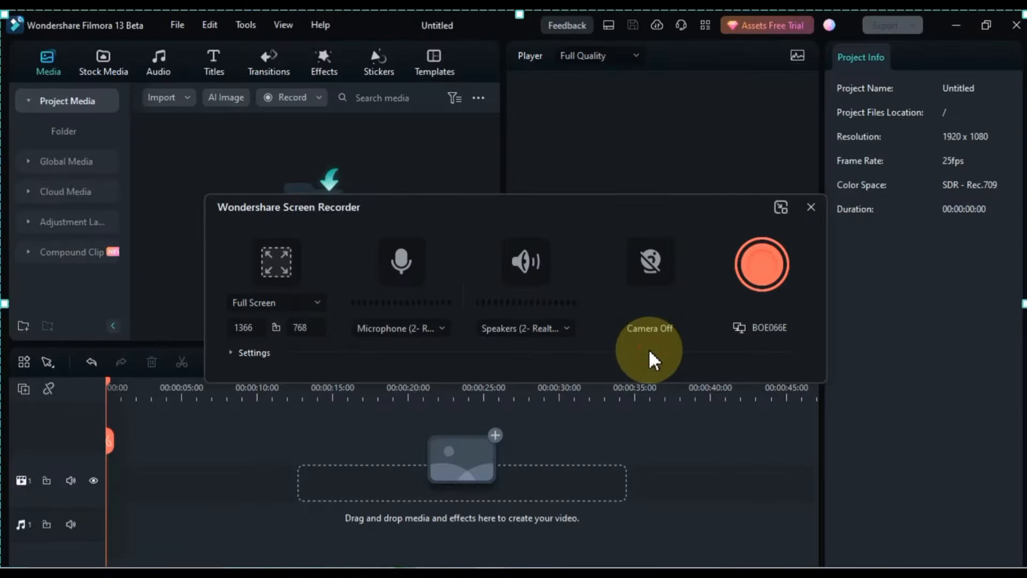
{"action": "left_click", "coordinate": [276, 265]}
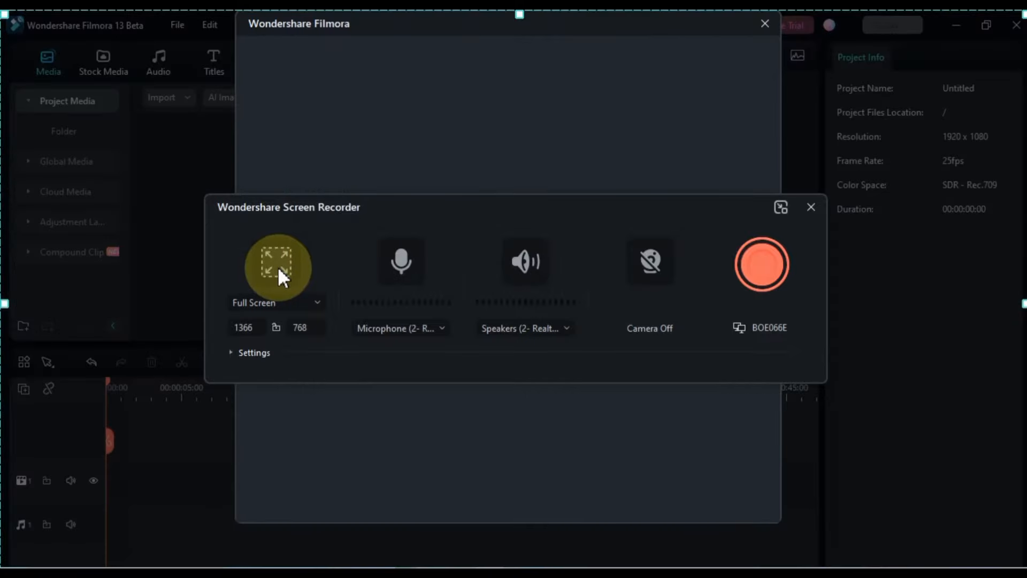
- Switch the capture area to Custom and enlarge the recording frame to 1366 x 739
{"action": "left_click", "coordinate": [279, 303]}
{"action": "left_click", "coordinate": [271, 355]}
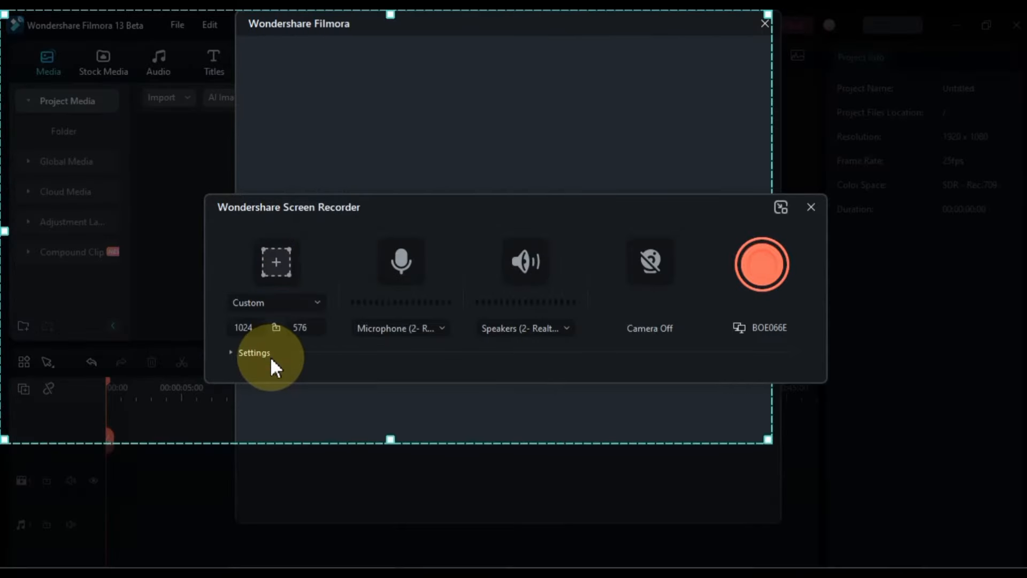
{"action": "left_click_drag", "start_coordinate": [769, 16], "coordinate": [1024, 17]}
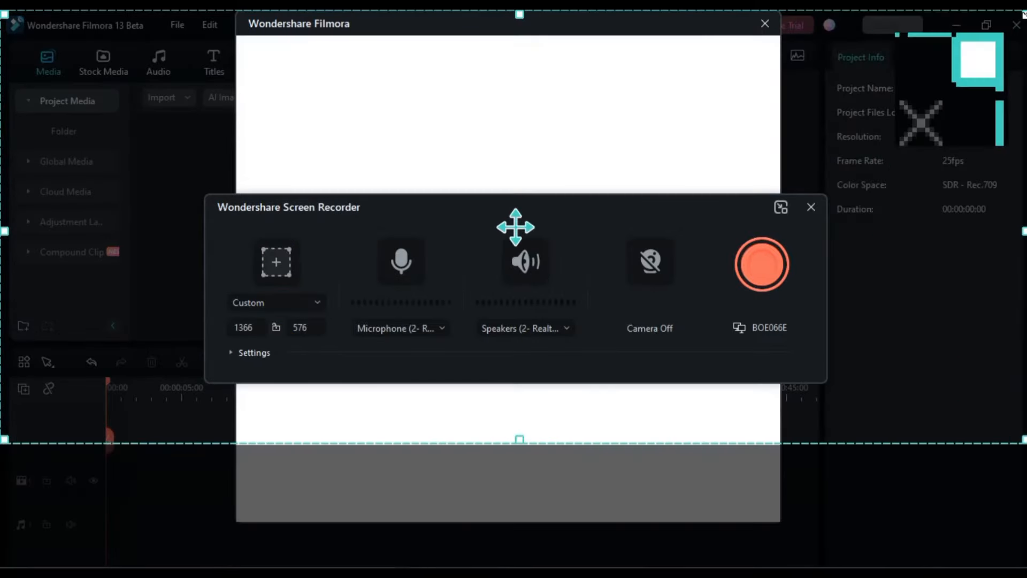
{"action": "left_click_drag", "start_coordinate": [512, 448], "coordinate": [517, 563]}
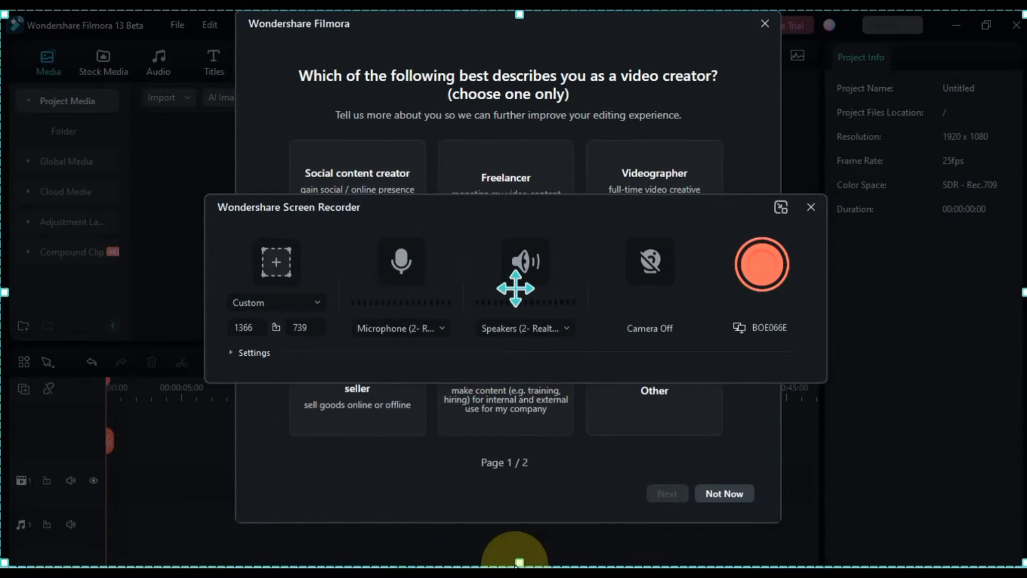
- Reselect the Custom capture area and stretch its frame again to 1366 x 739
{"action": "left_click", "coordinate": [302, 304]}
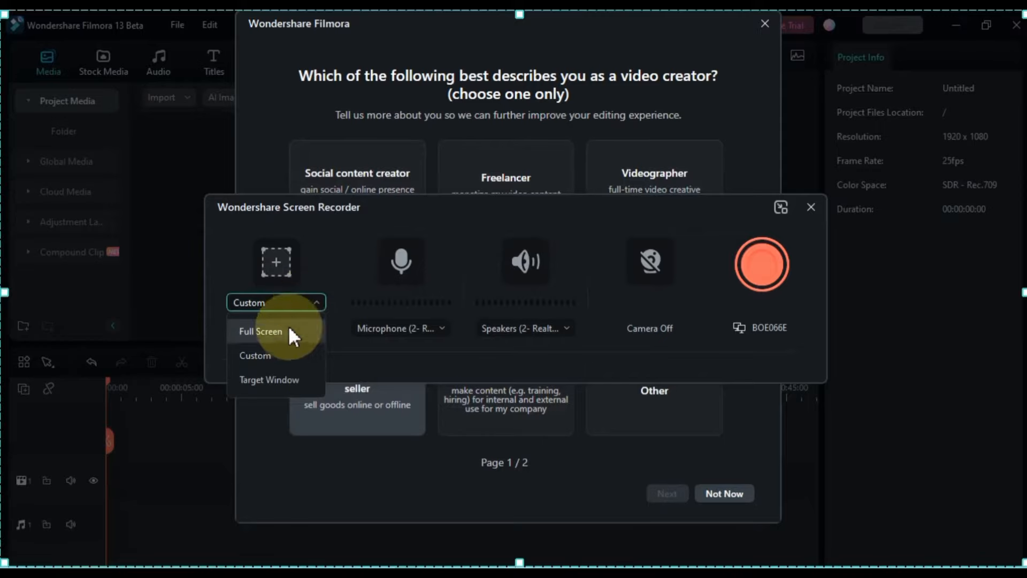
{"action": "left_click", "coordinate": [270, 355]}
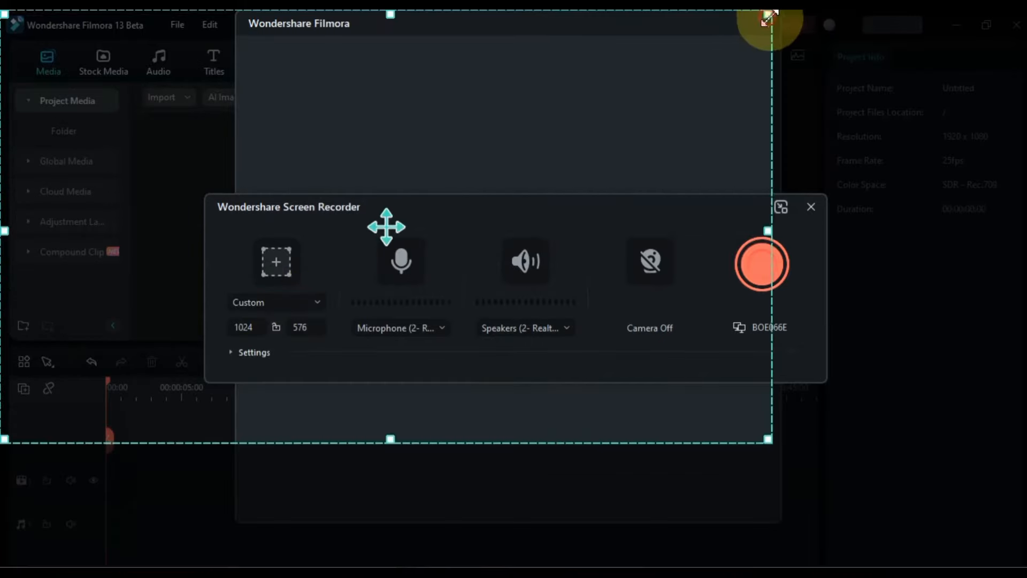
{"action": "left_click_drag", "start_coordinate": [768, 16], "coordinate": [1023, 10]}
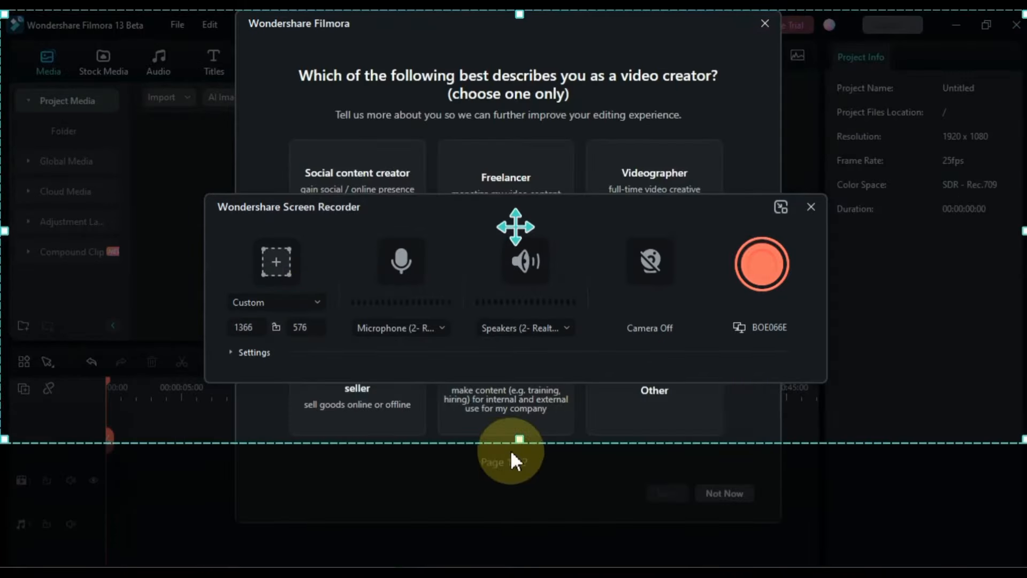
{"action": "left_click_drag", "start_coordinate": [511, 451], "coordinate": [517, 562]}
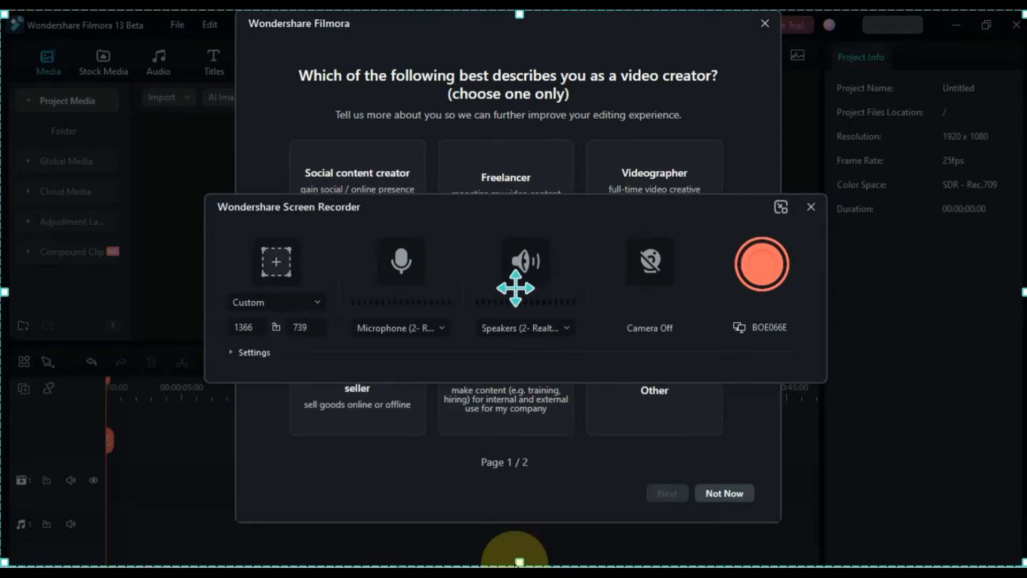
{"action": "left_click", "coordinate": [300, 306]}
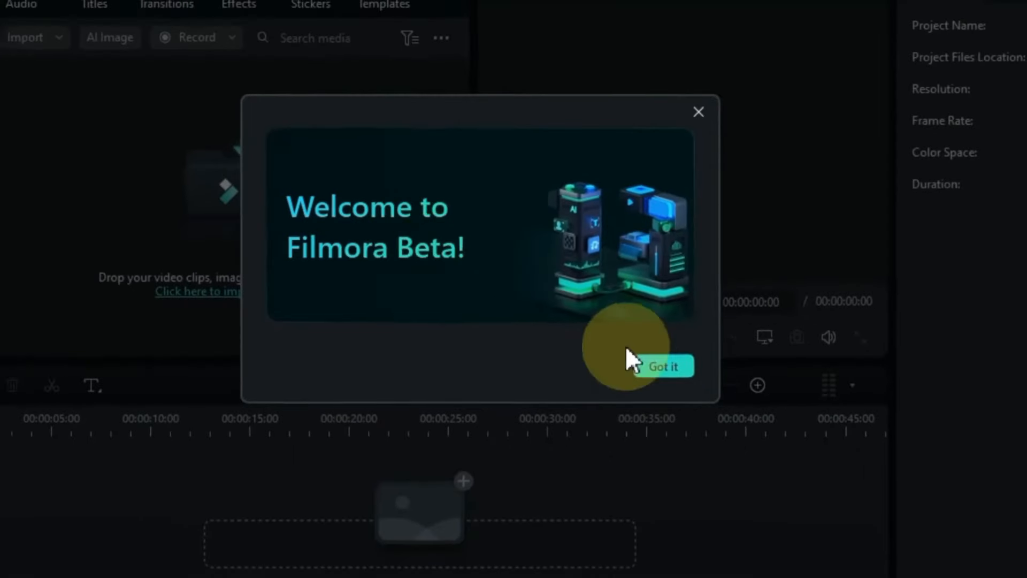
- Dismiss the Filmora Beta welcome message and widen a Custom capture frame to 1366, extending its lower edge to nearly the full screen height
{"action": "left_click", "coordinate": [661, 366]}
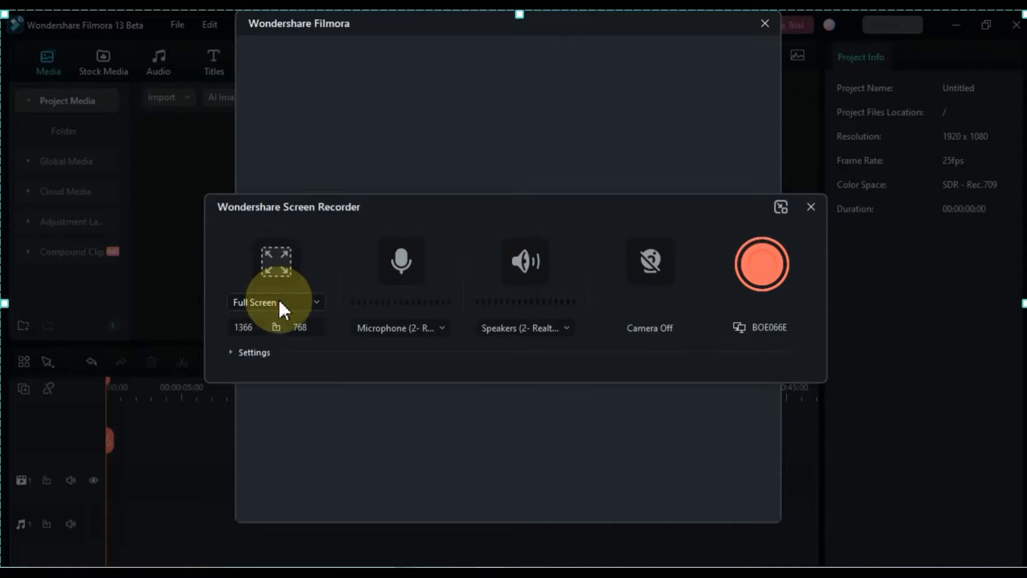
{"action": "left_click", "coordinate": [279, 302]}
{"action": "left_click", "coordinate": [268, 355]}
{"action": "left_click_drag", "start_coordinate": [772, 12], "coordinate": [1024, 12]}
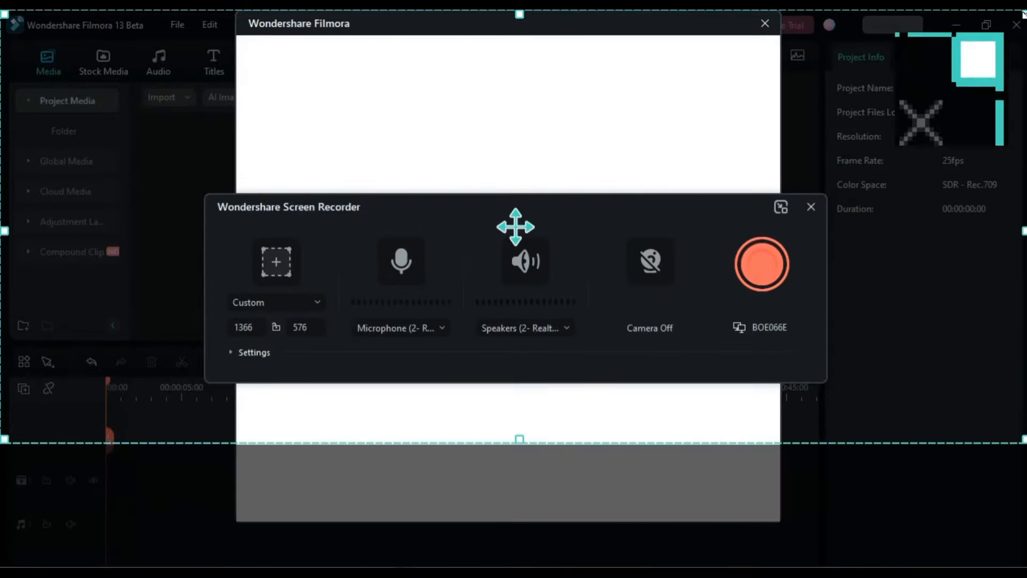
{"action": "left_click_drag", "start_coordinate": [517, 441], "coordinate": [509, 565]}
- Select Target Window as the capture area and skip the video creator survey
{"action": "left_click", "coordinate": [303, 302]}
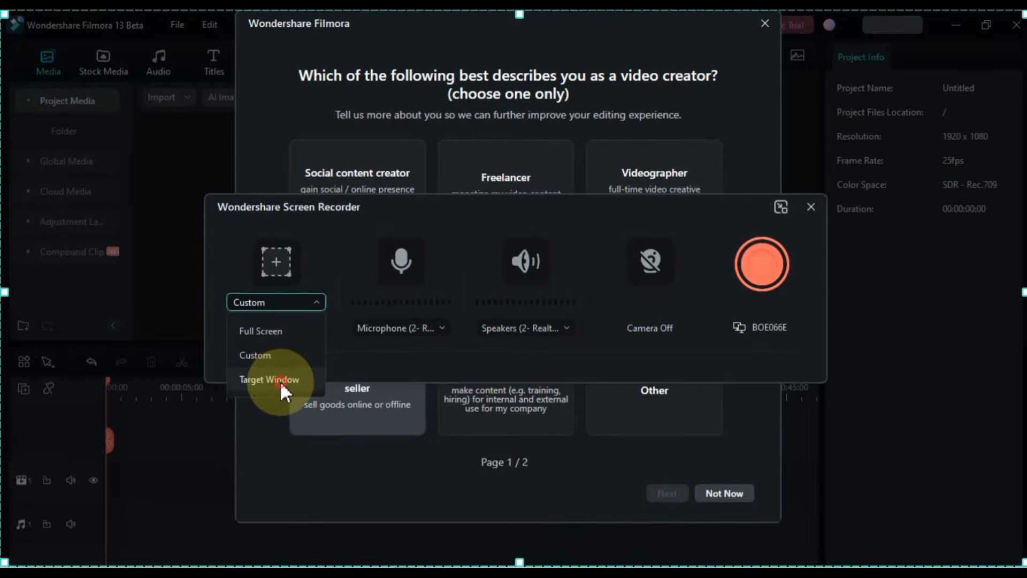
{"action": "left_click", "coordinate": [281, 381]}
{"action": "left_click", "coordinate": [724, 494]}
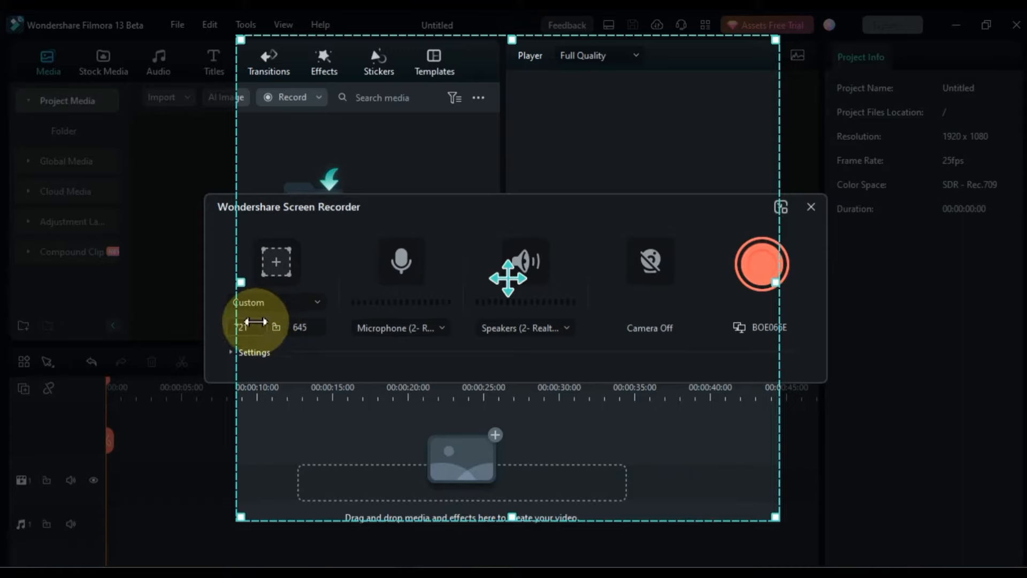
- Set the capture area to Full Screen and check the available microphone and speaker devices
{"action": "left_click", "coordinate": [265, 302]}
{"action": "left_click", "coordinate": [264, 333]}
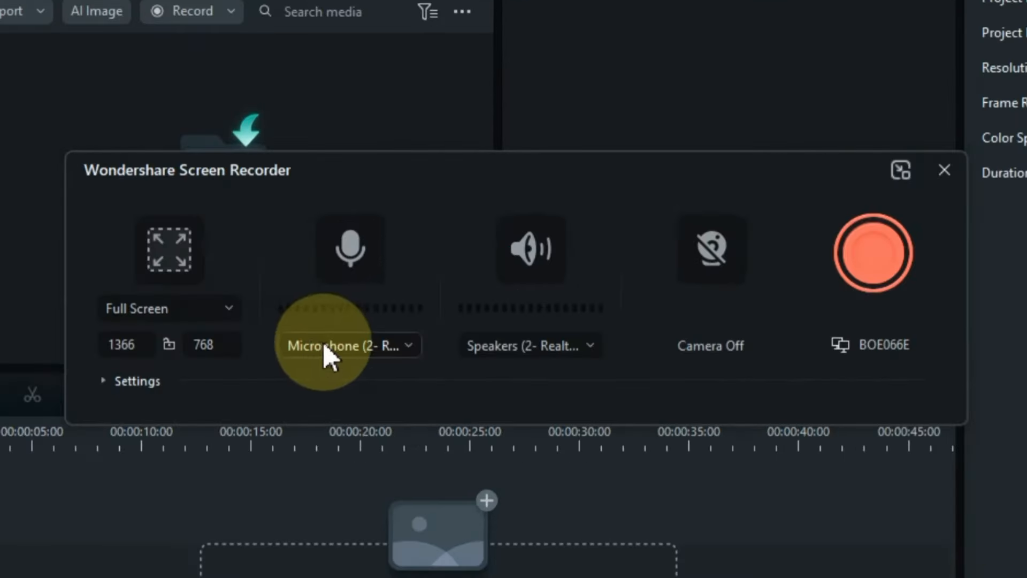
{"action": "left_click", "coordinate": [323, 345]}
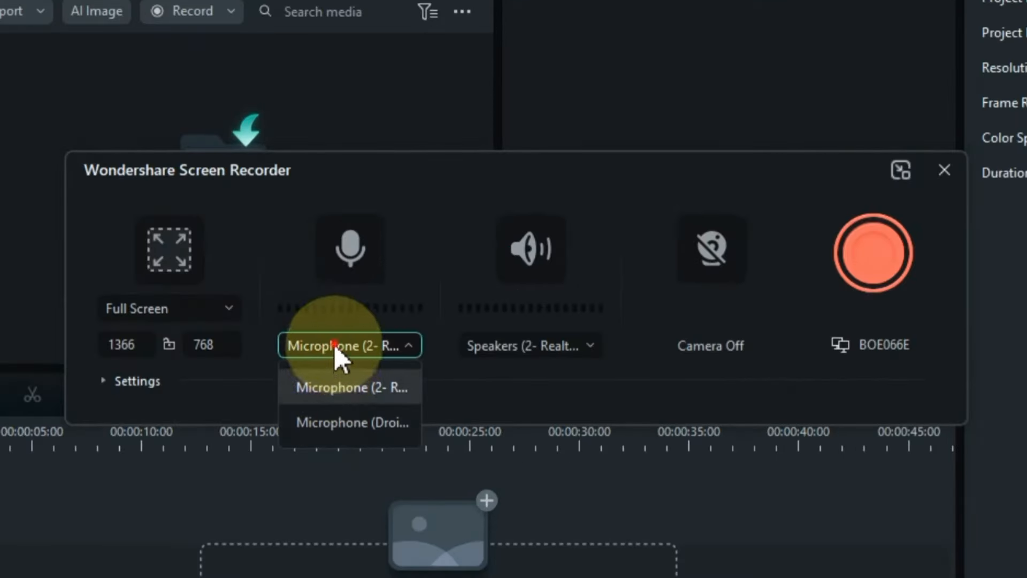
{"action": "left_click", "coordinate": [334, 345]}
{"action": "left_click", "coordinate": [555, 343]}
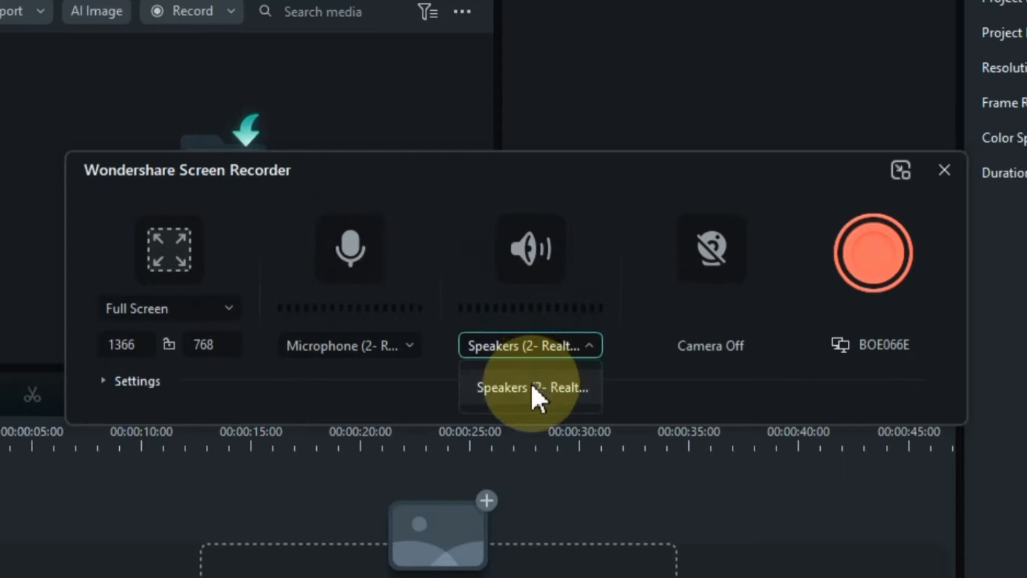
{"action": "left_click", "coordinate": [624, 322]}
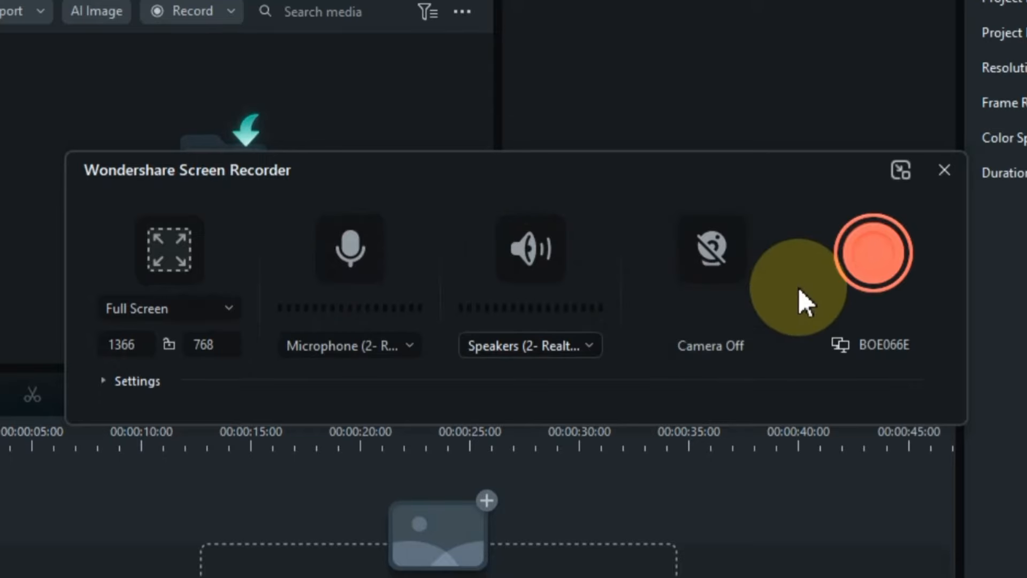
- Record a few seconds of the full screen, stop the recording and close the Screen Recorder
{"action": "left_click", "coordinate": [874, 253]}
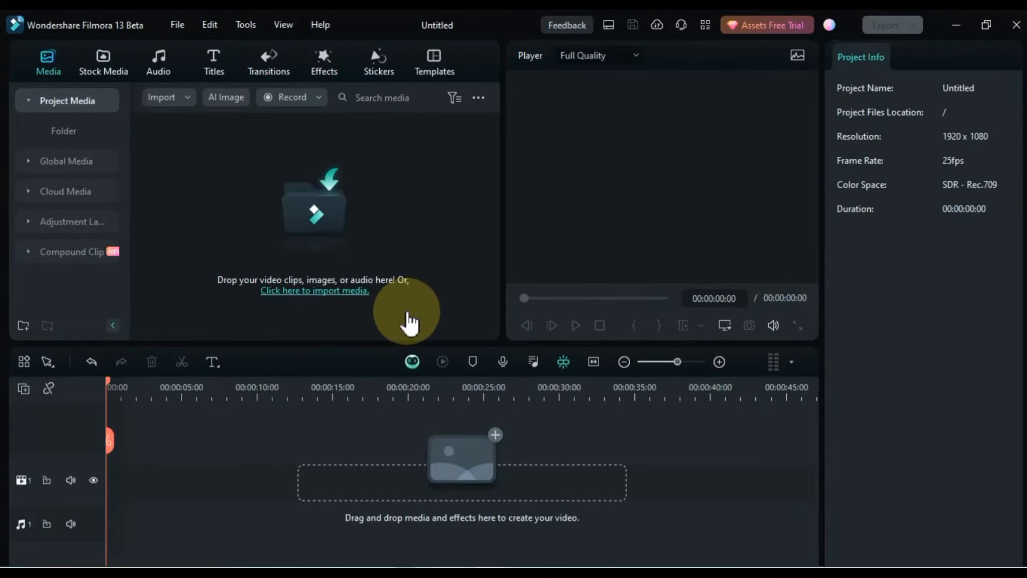
{"action": "key", "text": "F9"}
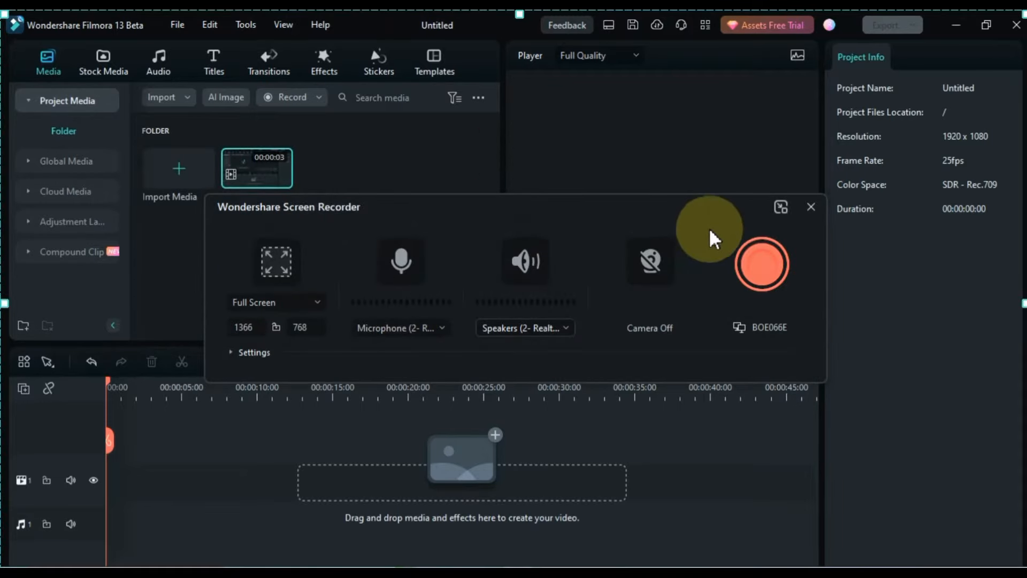
{"action": "left_click", "coordinate": [811, 210]}
- Relaunch Filmora, open AI Text to Video and enter a short text titled "Story of the Lion and the Mouse."
{"action": "double_click", "coordinate": [169, 150]}
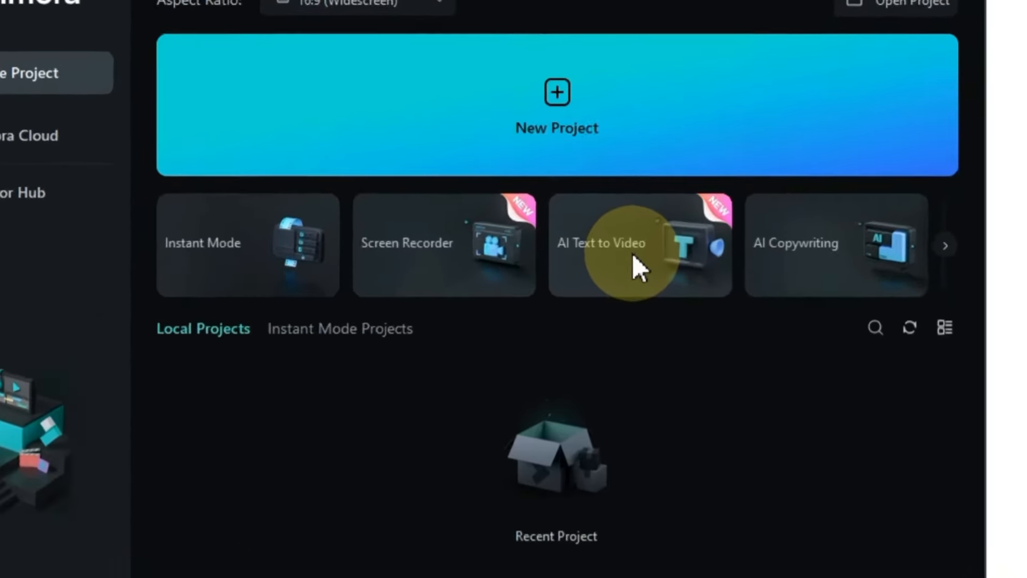
{"action": "left_click", "coordinate": [633, 256]}
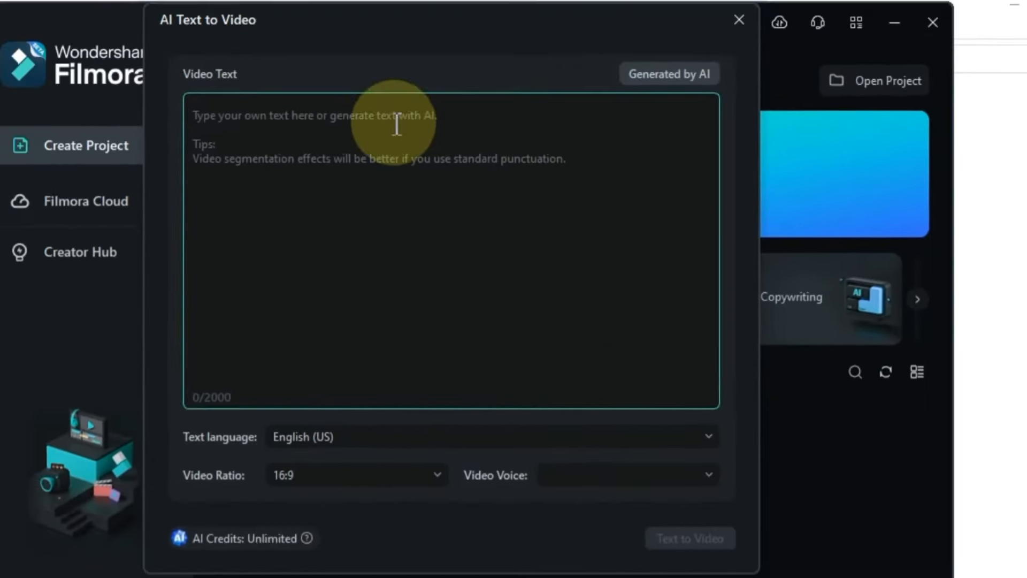
{"action": "left_click", "coordinate": [363, 82]}
{"action": "type", "text": "Story of the Lion and the Mouse. Onc"}
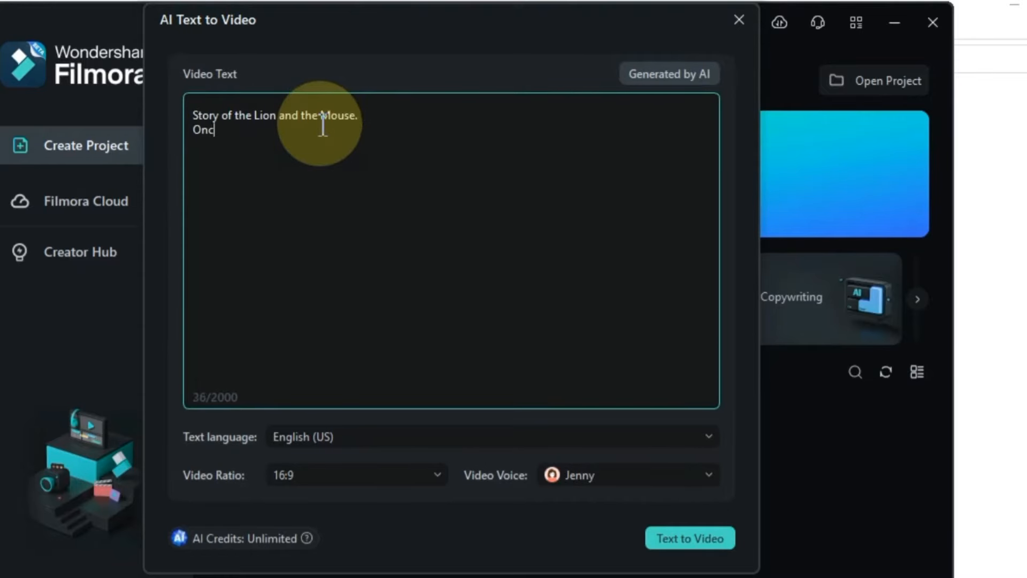
{"action": "type", "text": "e upon a time, a l"}
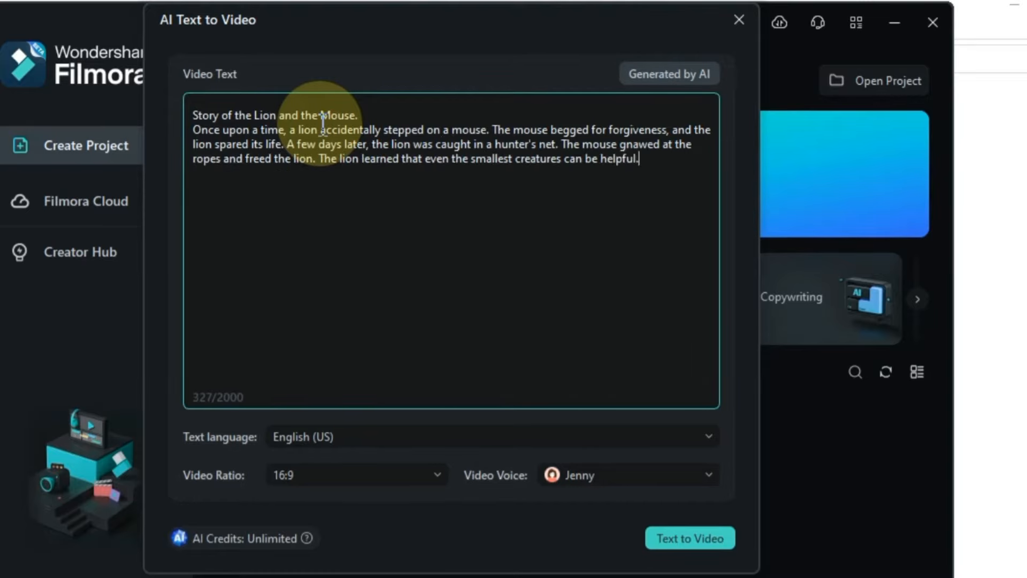
- Review the text language and video ratio options, choosing English (US) and 16:9
{"action": "left_click", "coordinate": [375, 442]}
{"action": "scroll", "coordinate": [383, 283], "scroll_direction": "down", "scroll_amount": 1}
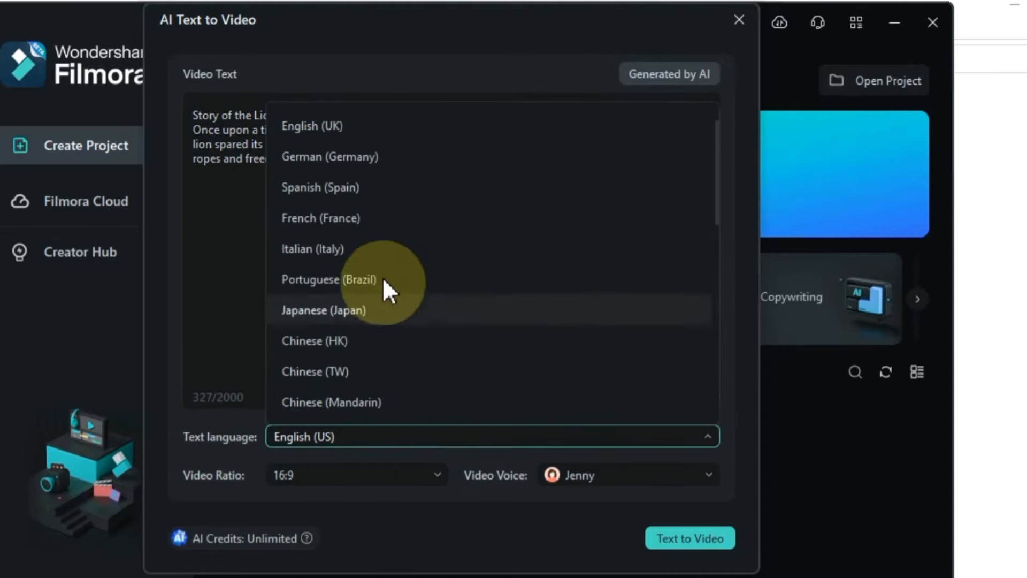
{"action": "scroll", "coordinate": [375, 177], "scroll_direction": "up", "scroll_amount": 1}
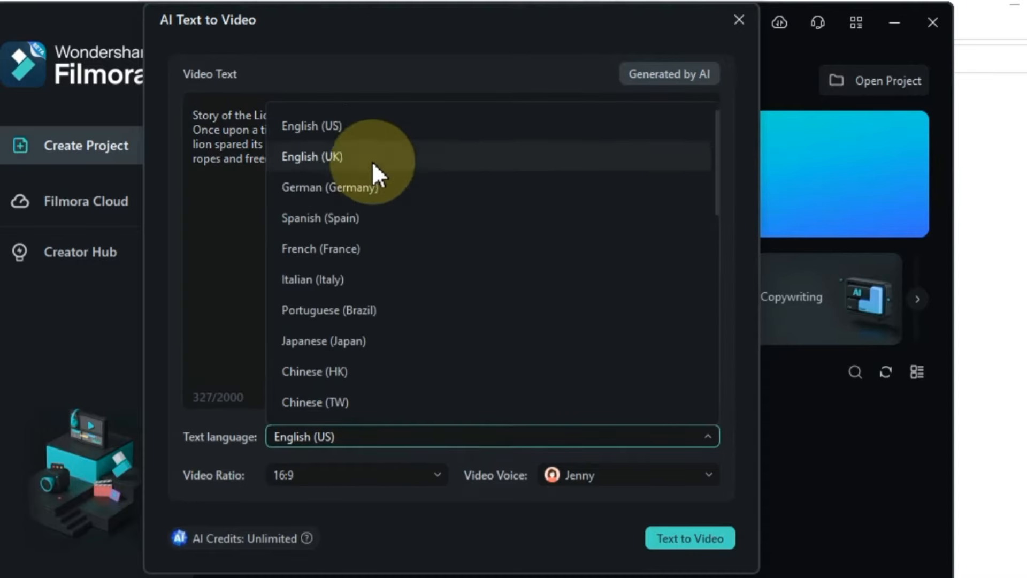
{"action": "left_click", "coordinate": [370, 121]}
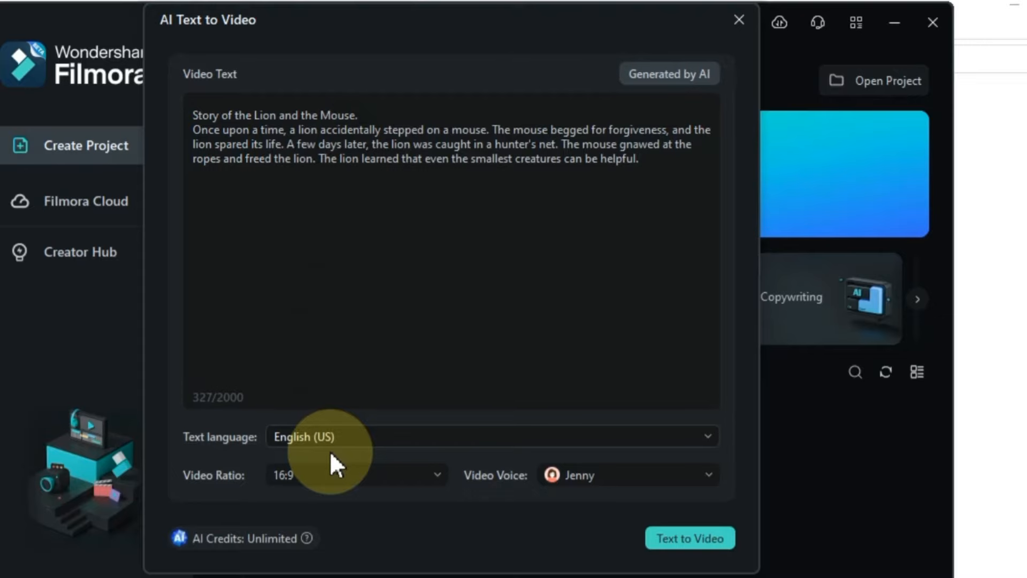
{"action": "left_click", "coordinate": [330, 473]}
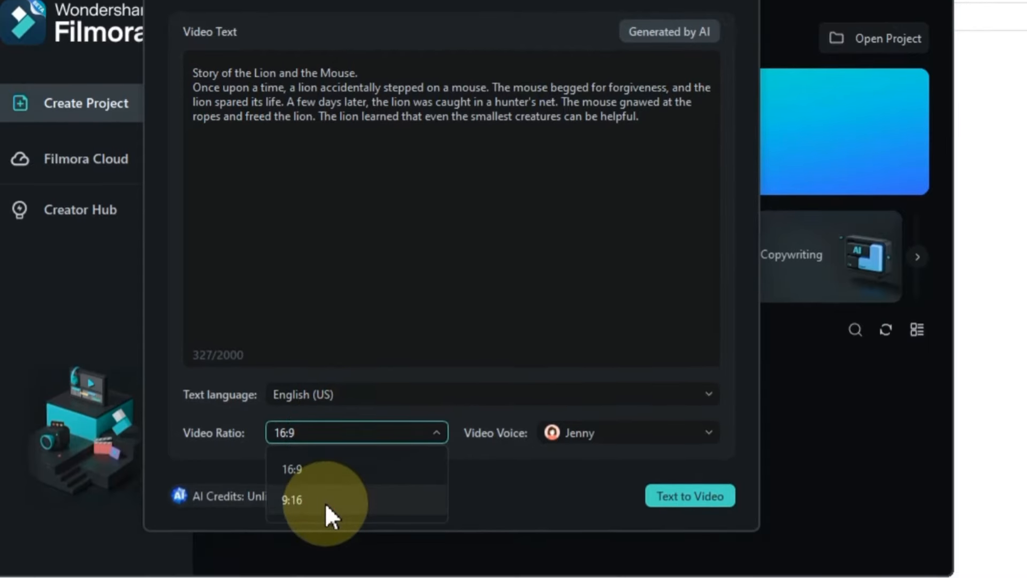
{"action": "left_click", "coordinate": [322, 470]}
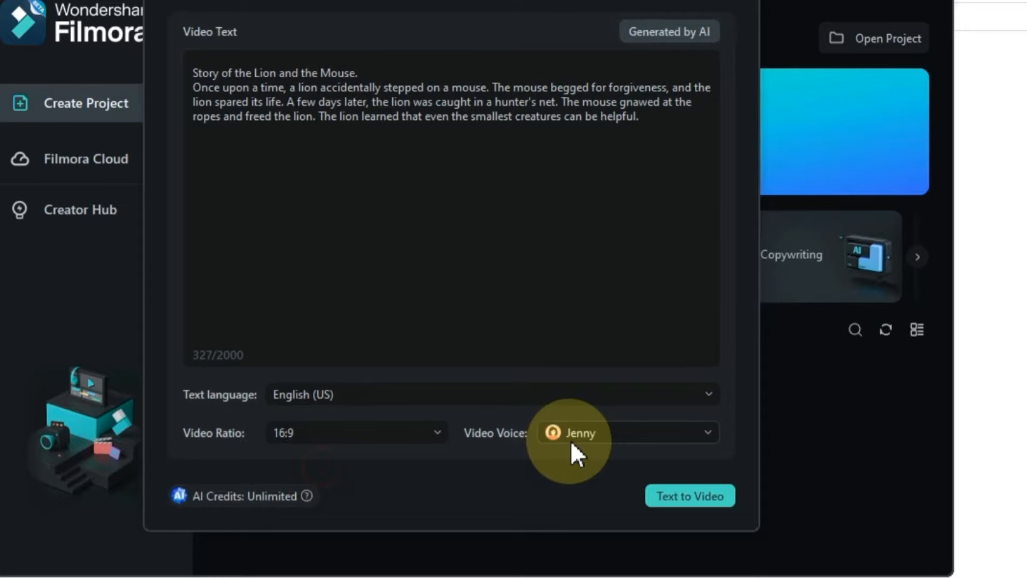
- Generate the text-based video with the Mark voice and play it back
{"action": "left_click", "coordinate": [621, 436]}
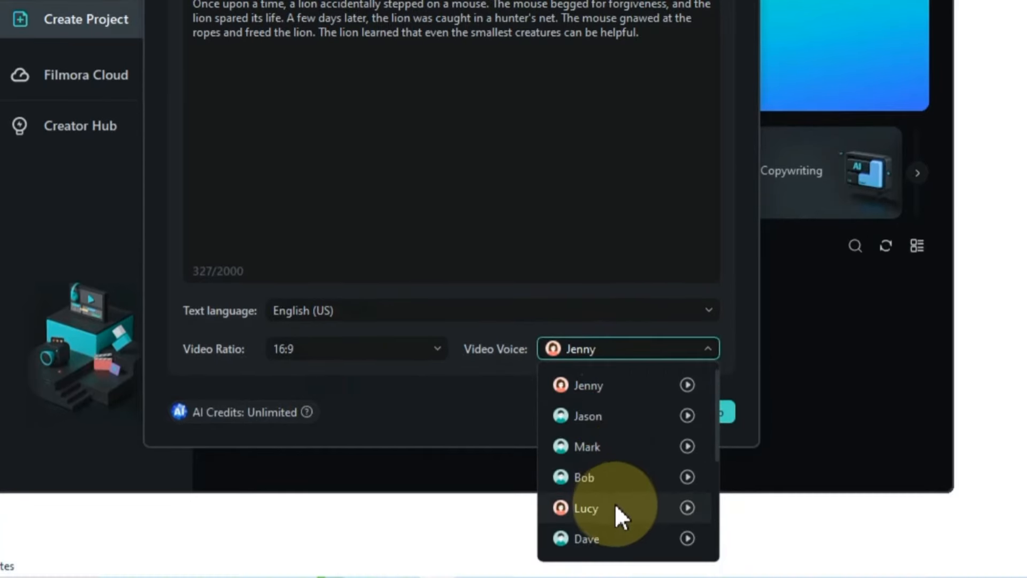
{"action": "left_click", "coordinate": [606, 445]}
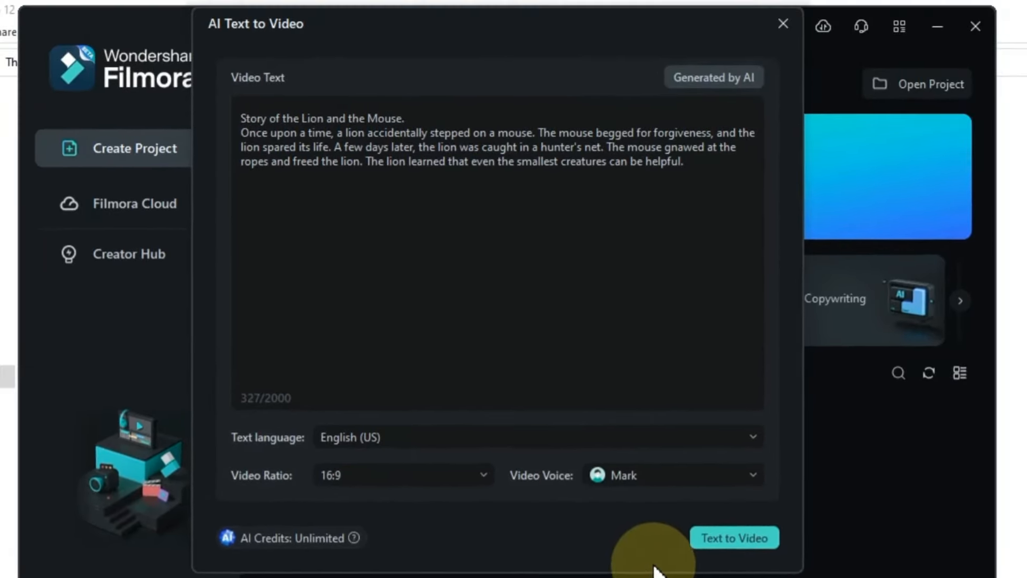
{"action": "left_click", "coordinate": [679, 411]}
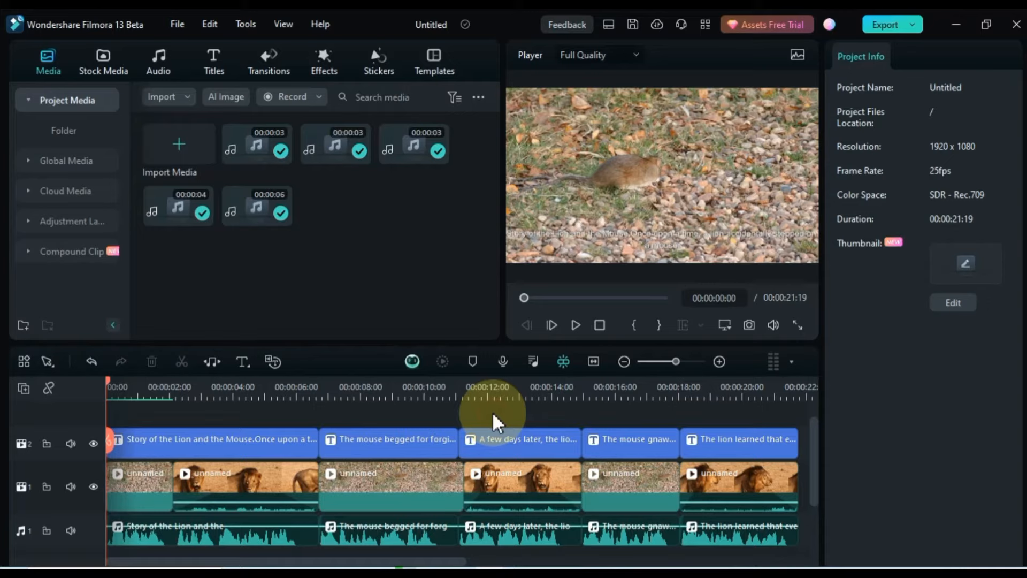
{"action": "left_click", "coordinate": [572, 327]}
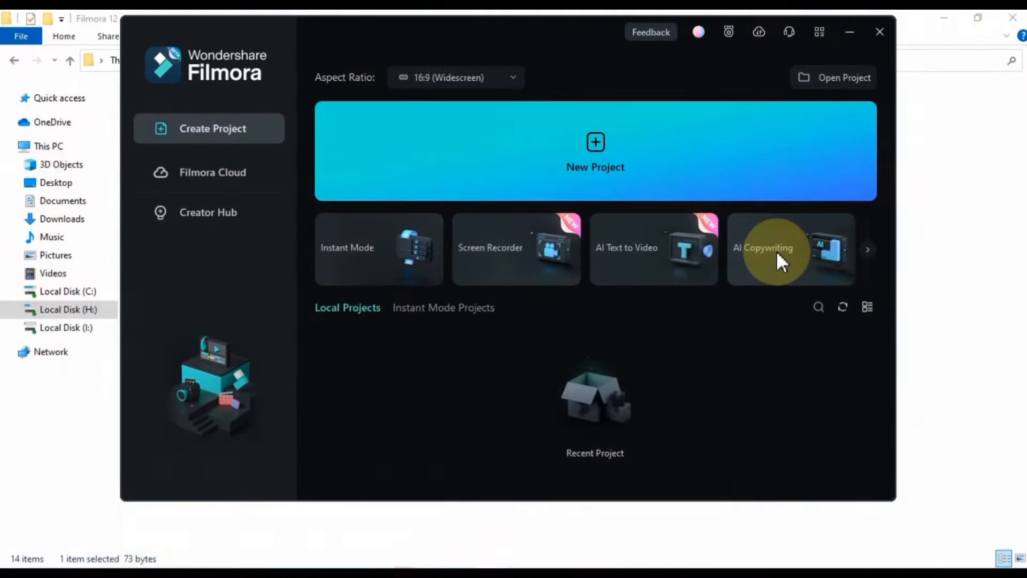
- Open AI Copywriting, choose Youtube Video Ideas as the content type and enter the video topic "New ideas for cooking"
{"action": "left_click", "coordinate": [779, 255]}
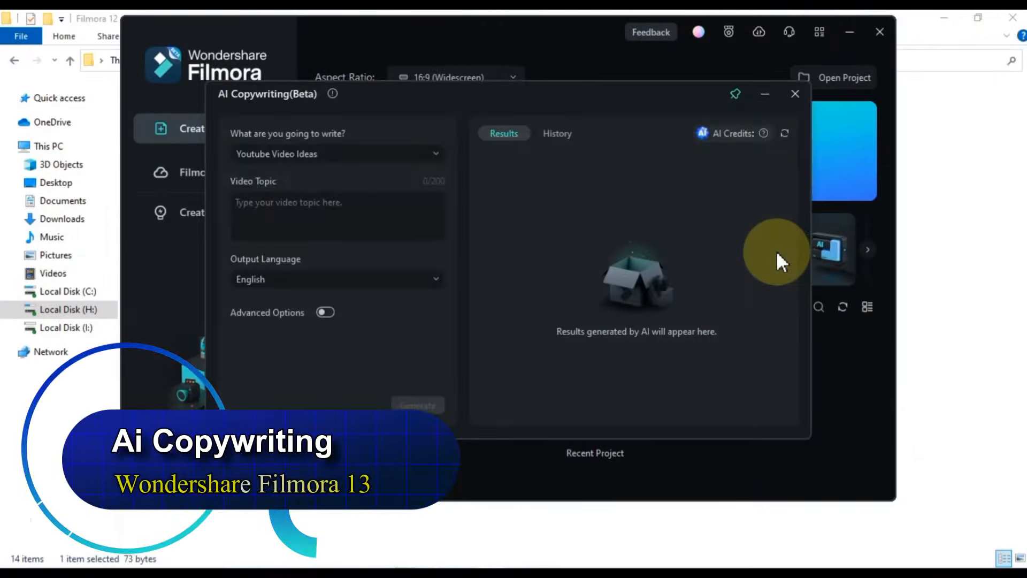
{"action": "left_click", "coordinate": [346, 153]}
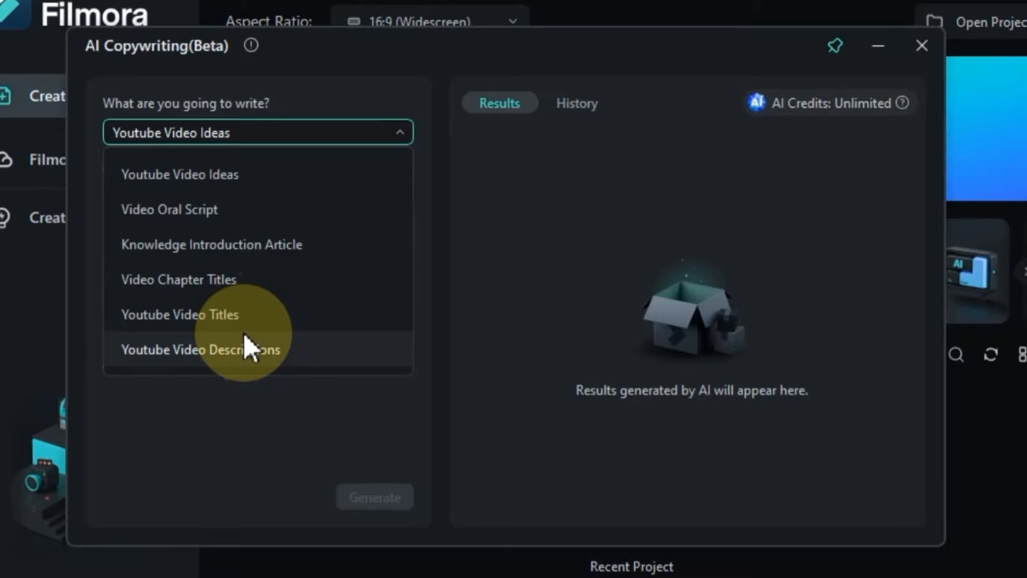
{"action": "left_click", "coordinate": [239, 178]}
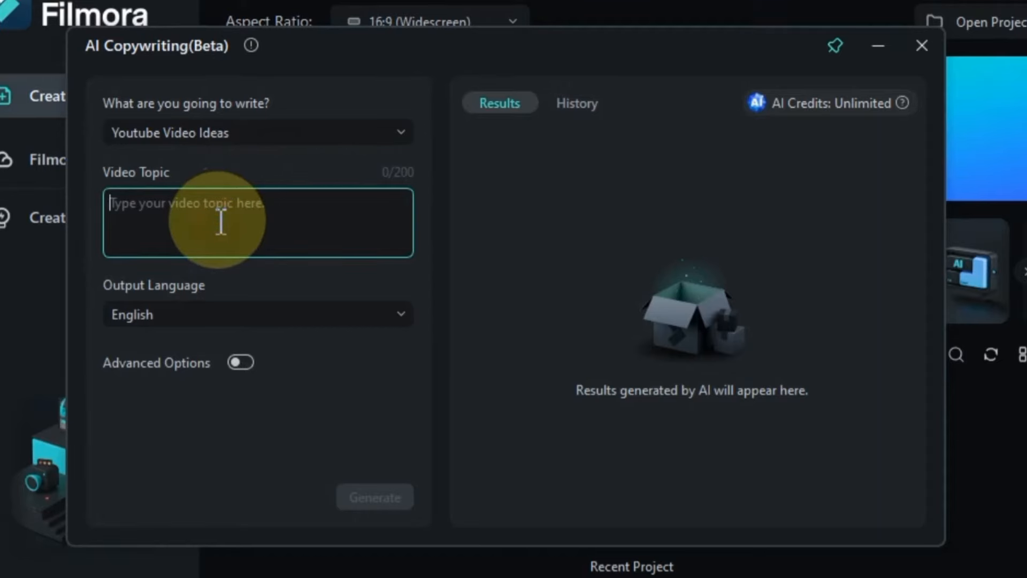
{"action": "type", "text": "New ideas for cooking"}
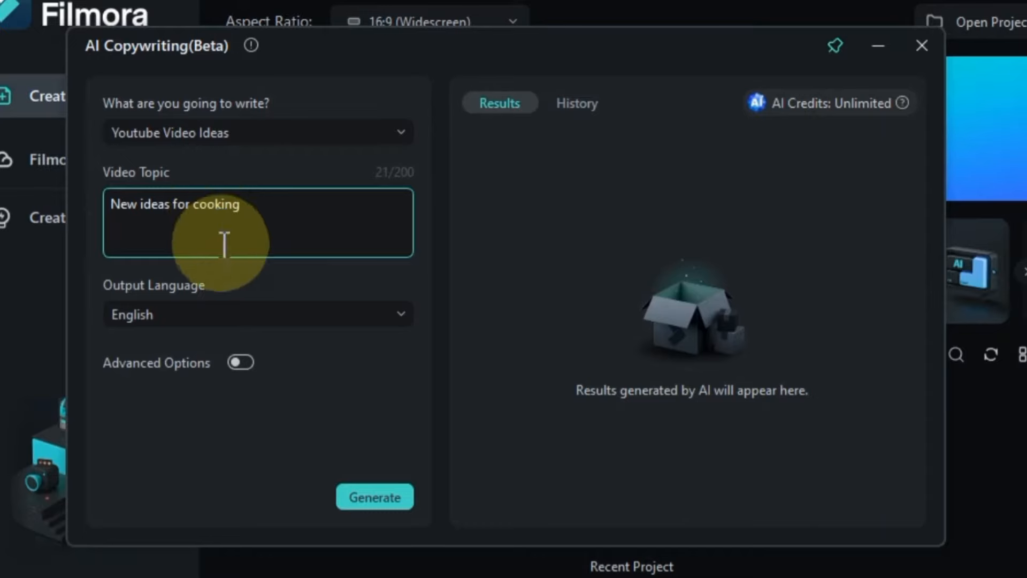
- Review the output language choices and the advanced number-of-results options, keeping English and leaving the advanced options off
{"action": "left_click", "coordinate": [252, 315]}
{"action": "scroll", "coordinate": [257, 461], "scroll_direction": "down", "scroll_amount": 3}
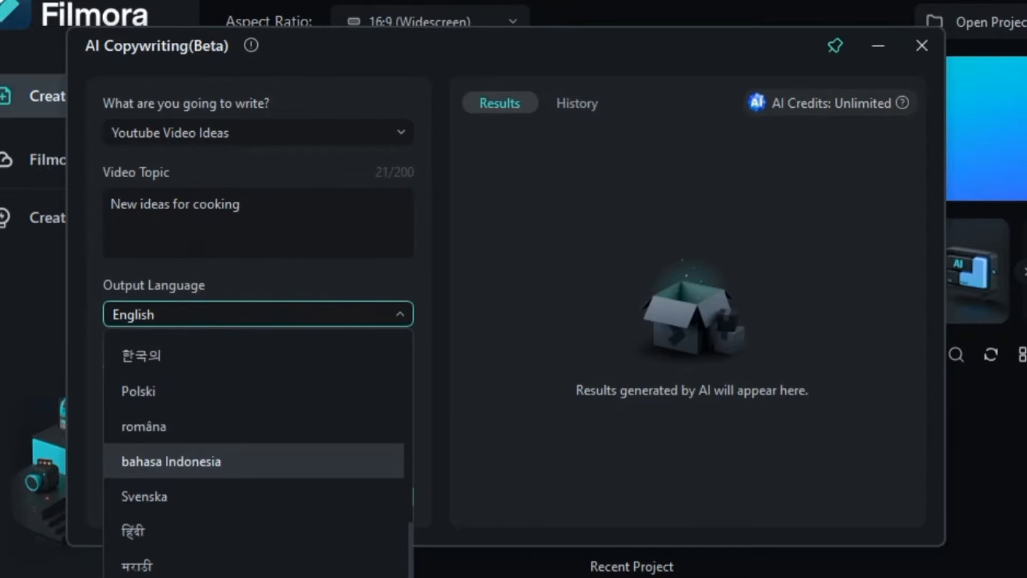
{"action": "scroll", "coordinate": [257, 454], "scroll_direction": "up", "scroll_amount": 3}
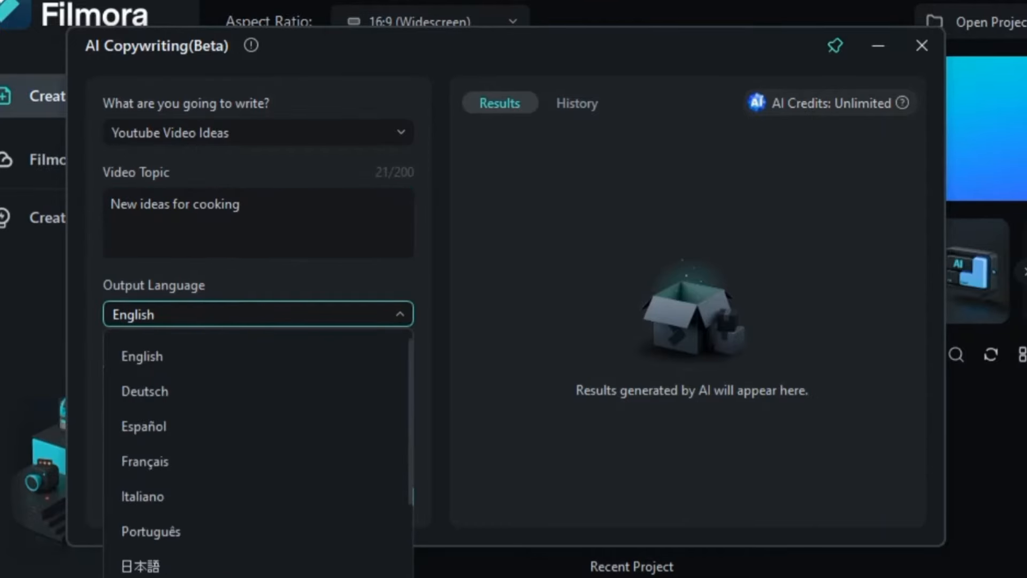
{"action": "left_click", "coordinate": [205, 316]}
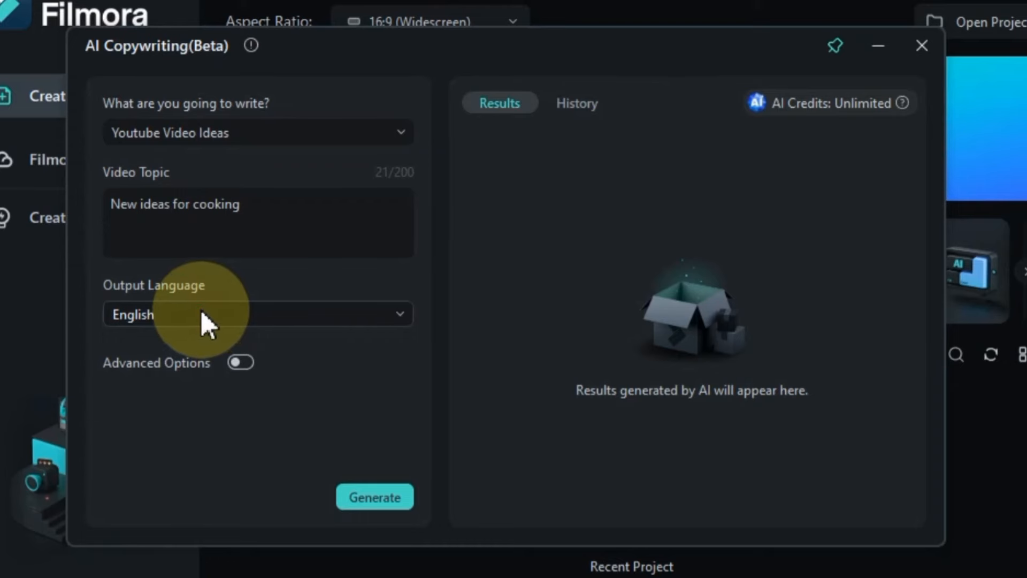
{"action": "left_click", "coordinate": [242, 361]}
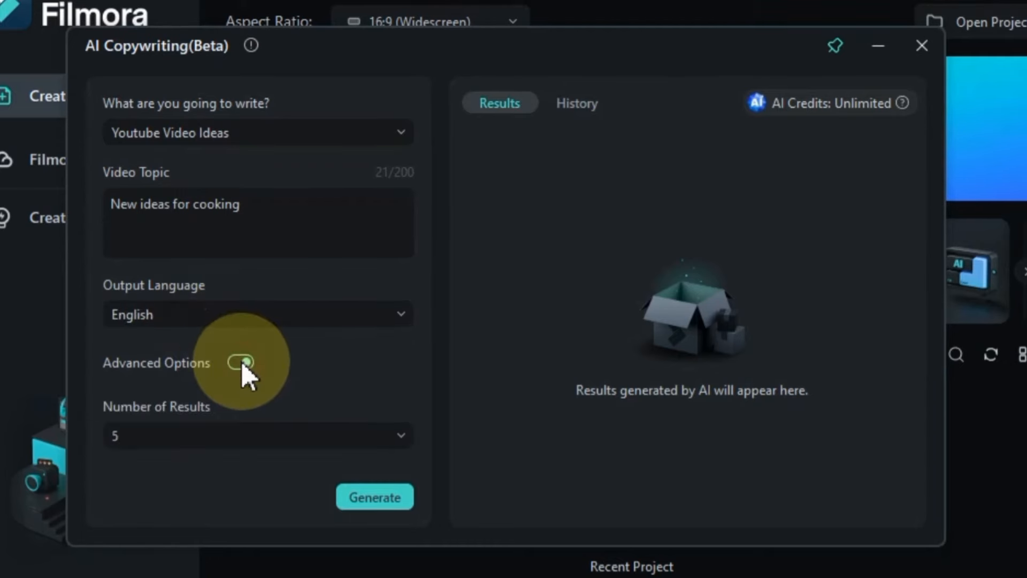
{"action": "left_click", "coordinate": [221, 435]}
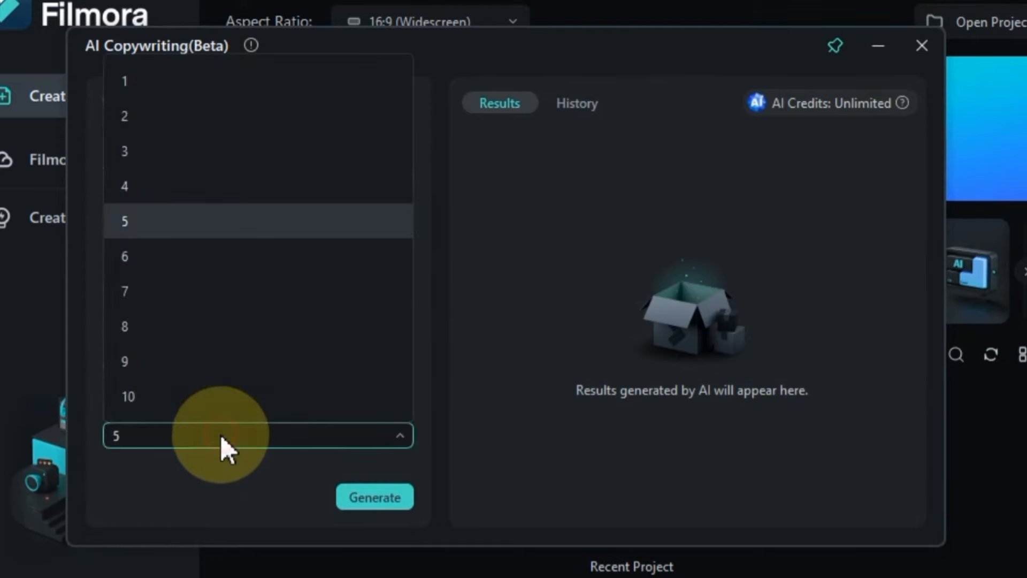
{"action": "left_click", "coordinate": [220, 436]}
{"action": "left_click", "coordinate": [239, 363]}
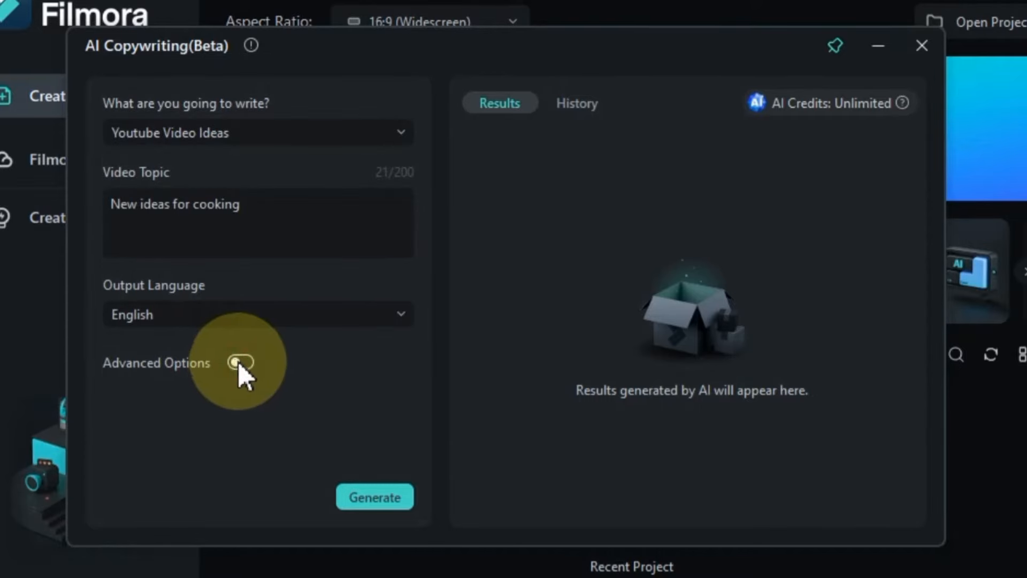
- Generate the YouTube video ideas for the cooking topic and read through the suggestions
{"action": "left_click", "coordinate": [385, 488]}
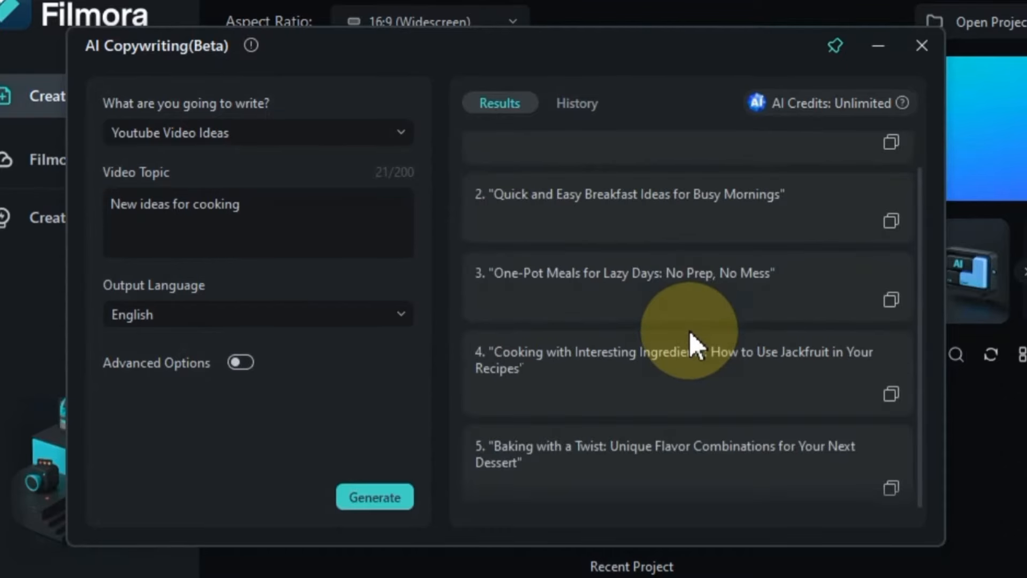
{"action": "scroll", "coordinate": [688, 330], "scroll_direction": "up", "scroll_amount": 1}
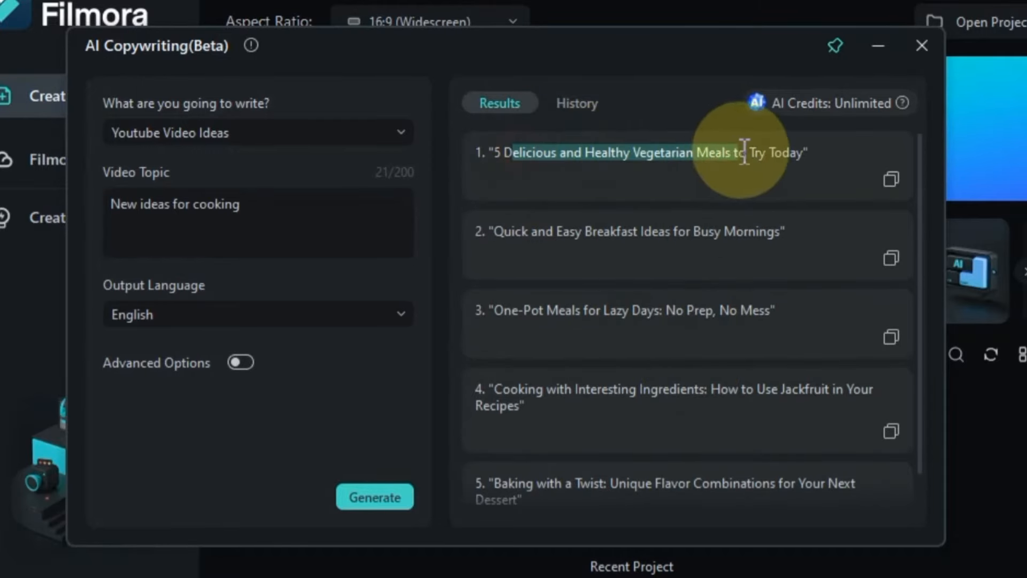
{"action": "left_click_drag", "start_coordinate": [495, 232], "coordinate": [633, 231]}
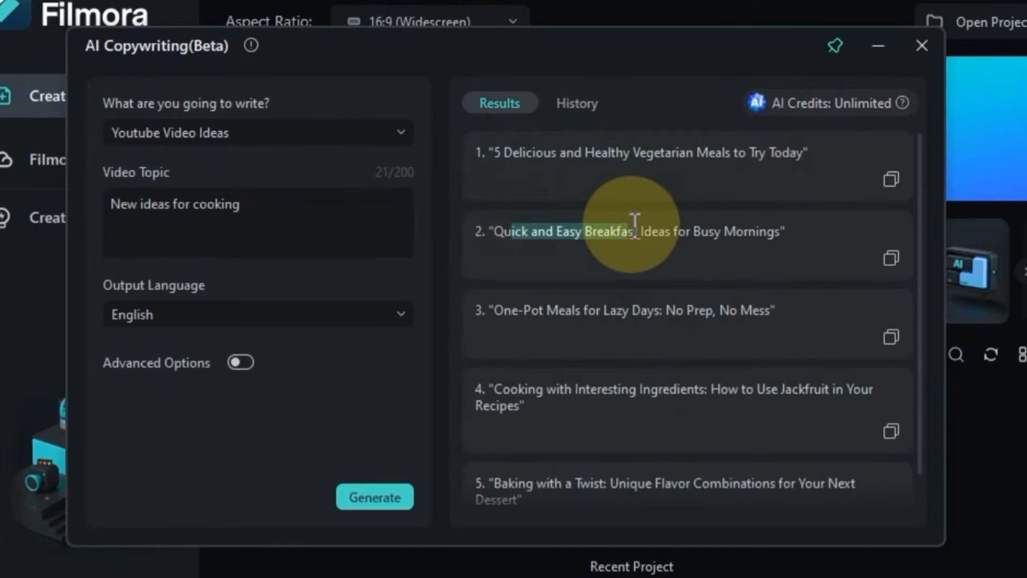
{"action": "left_click", "coordinate": [746, 231]}
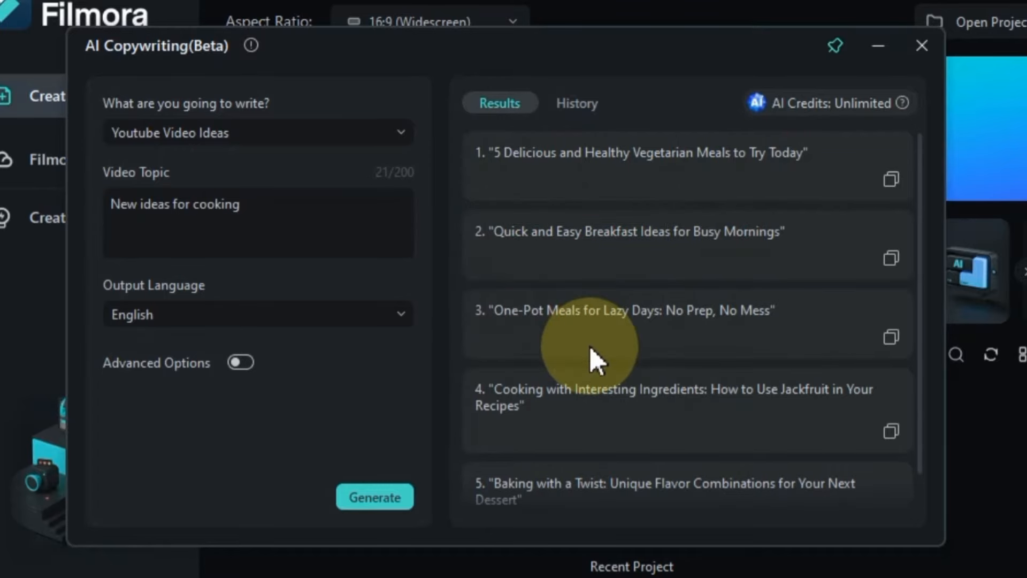
{"action": "scroll", "coordinate": [590, 353], "scroll_direction": "down", "scroll_amount": 1}
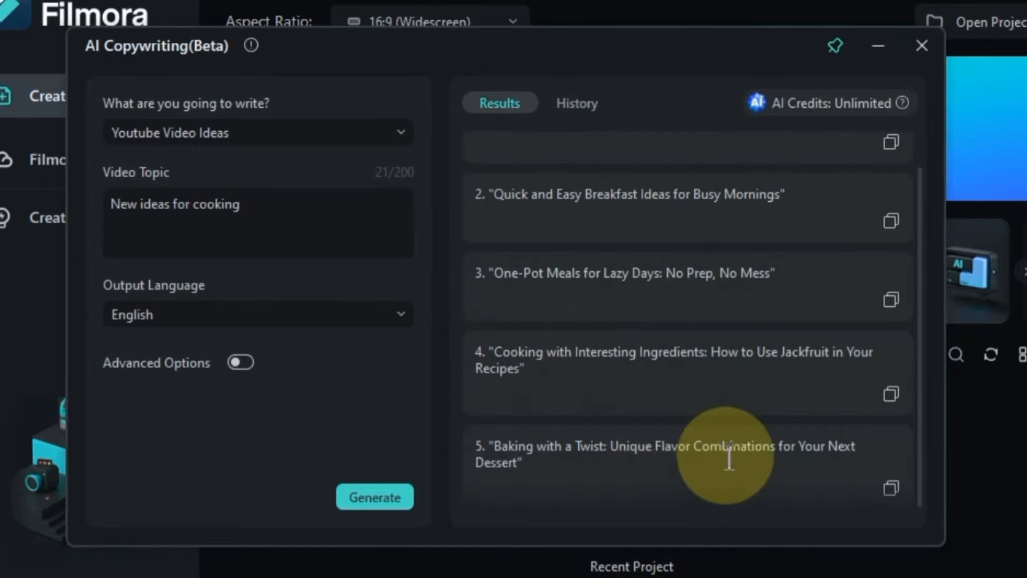
{"action": "left_click_drag", "start_coordinate": [729, 449], "coordinate": [702, 449]}
{"action": "scroll", "coordinate": [856, 305], "scroll_direction": "up", "scroll_amount": 1}
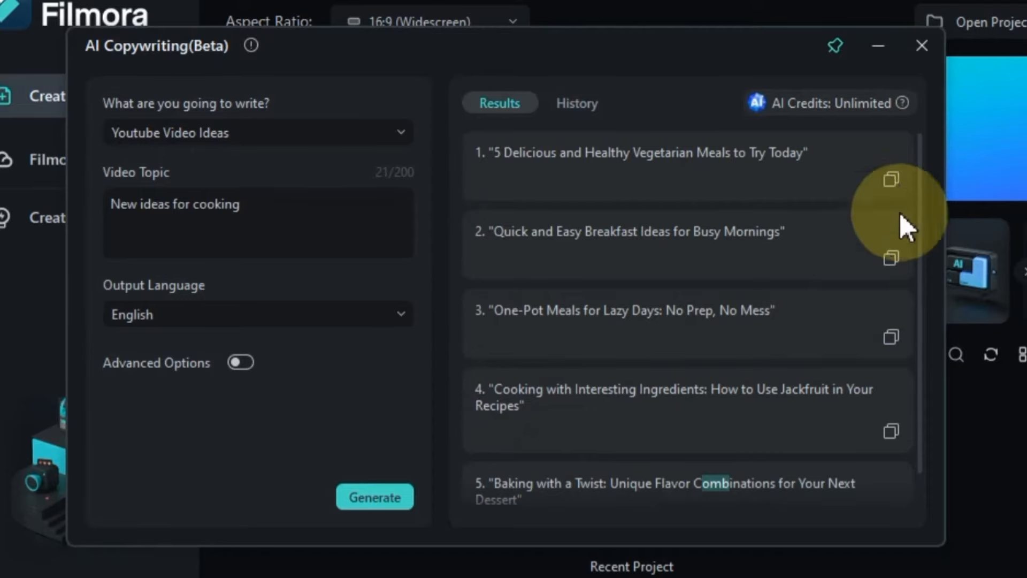
- Copy the first suggestion, "5 Delicious and Healthy Vegetarian Meals to Try Today", to the clipboard and open the generation history
{"action": "left_click", "coordinate": [891, 181]}
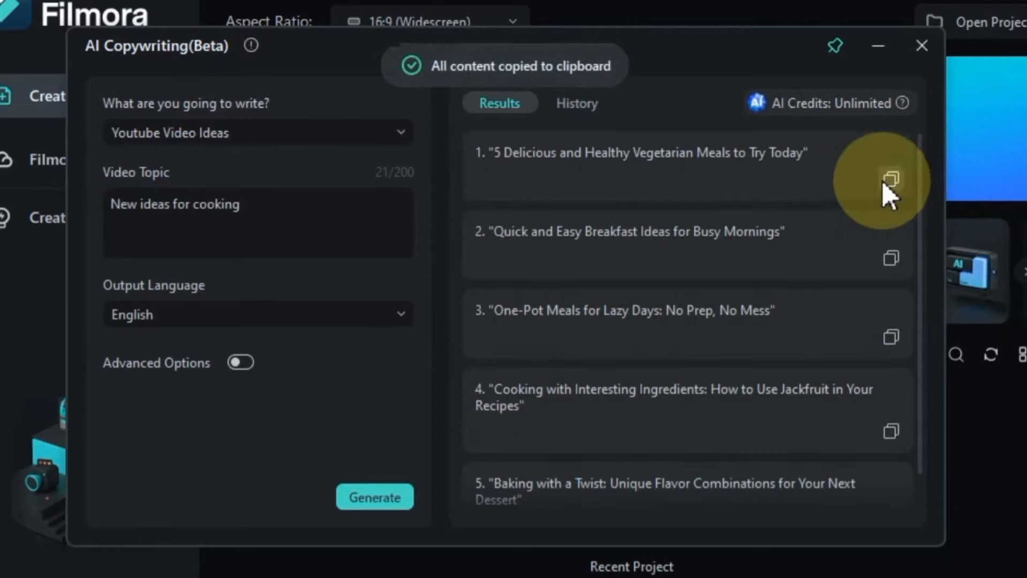
{"action": "left_click", "coordinate": [338, 251]}
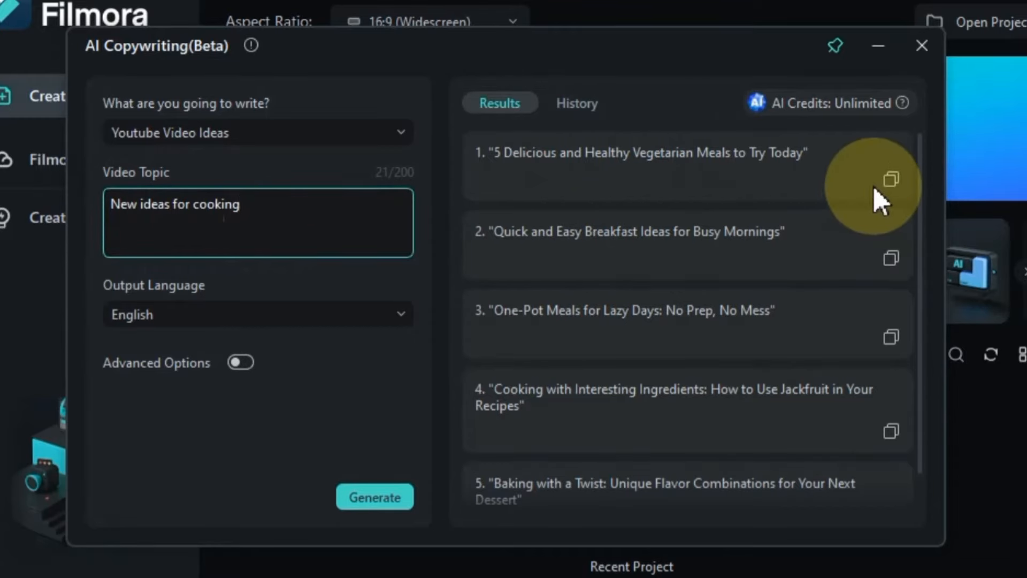
{"action": "left_click", "coordinate": [585, 108]}
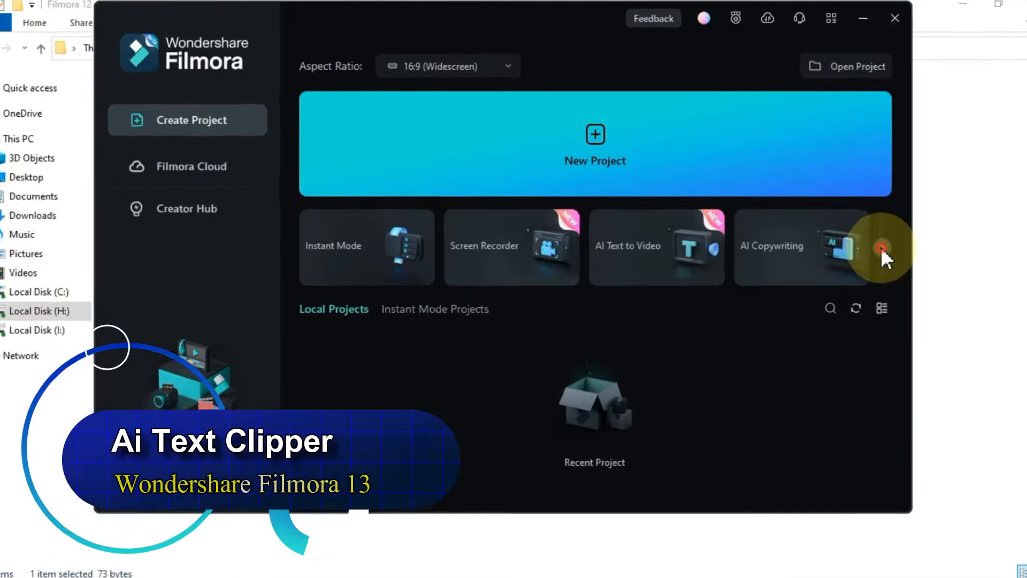
- Launch AI Text Clipper from the start screen's tool row and load video.mp4 from the Filmora 13 folder
{"action": "left_click", "coordinate": [882, 247]}
{"action": "left_click", "coordinate": [882, 247]}
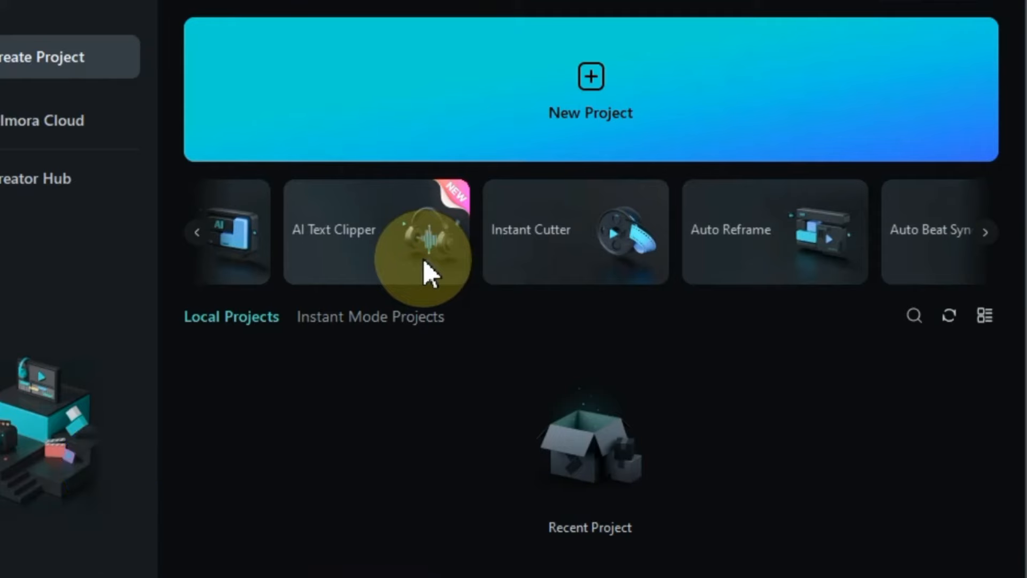
{"action": "left_click", "coordinate": [323, 241]}
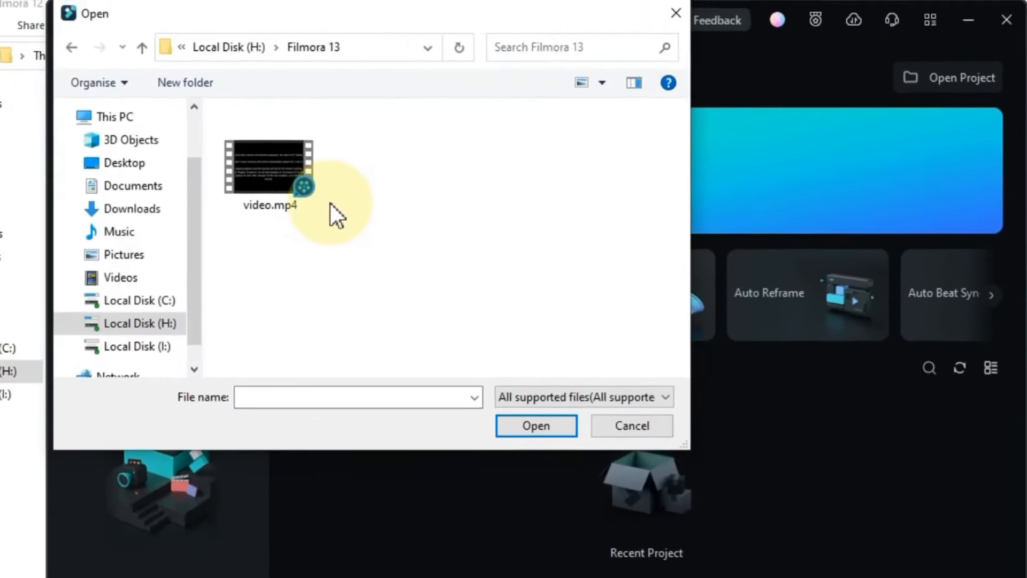
{"action": "left_click", "coordinate": [271, 181]}
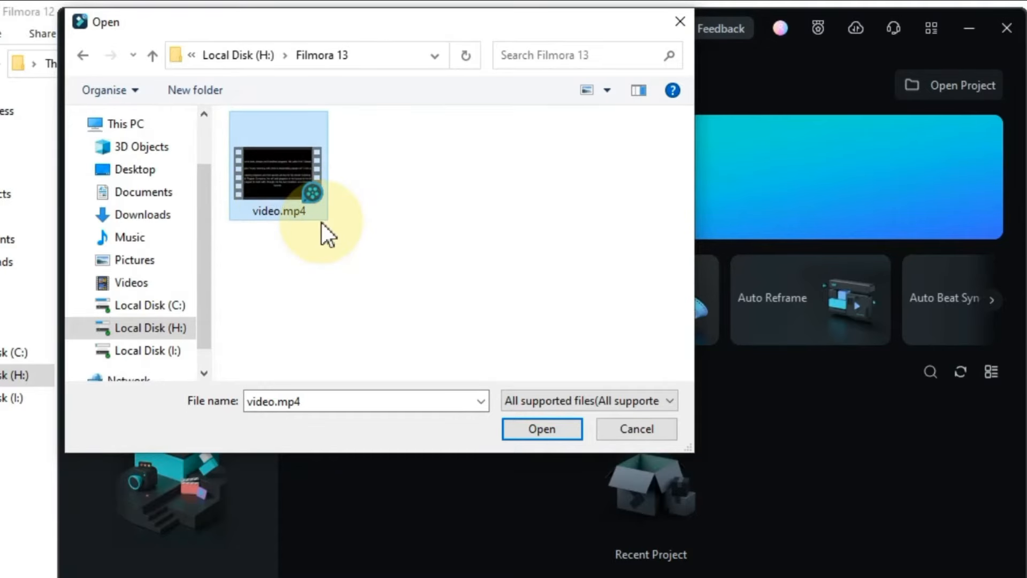
{"action": "left_click", "coordinate": [542, 429]}
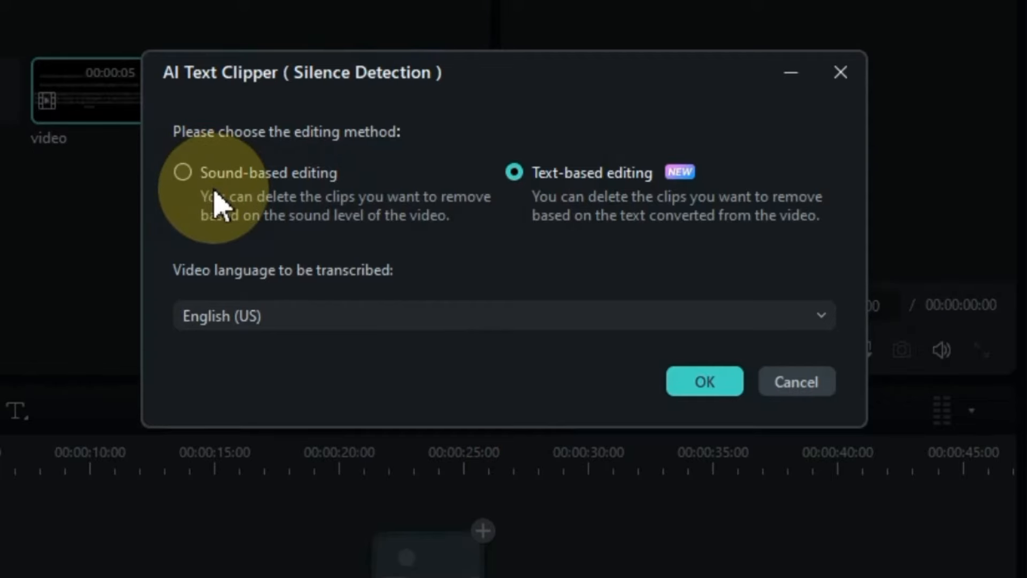
- Check the transcription language choices, then run the clipper with text-based editing and English (US)
{"action": "left_click", "coordinate": [297, 321]}
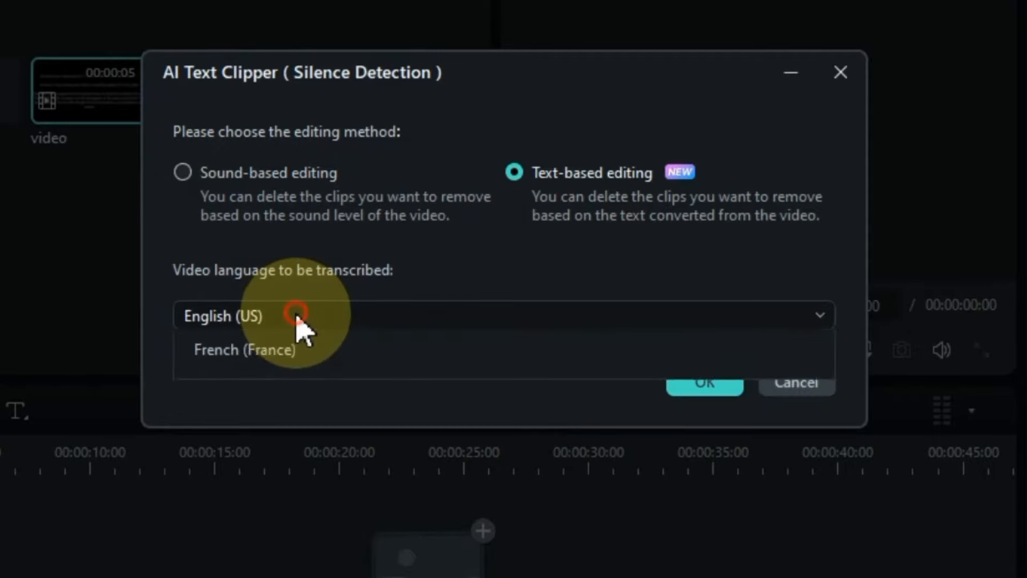
{"action": "left_click", "coordinate": [298, 321]}
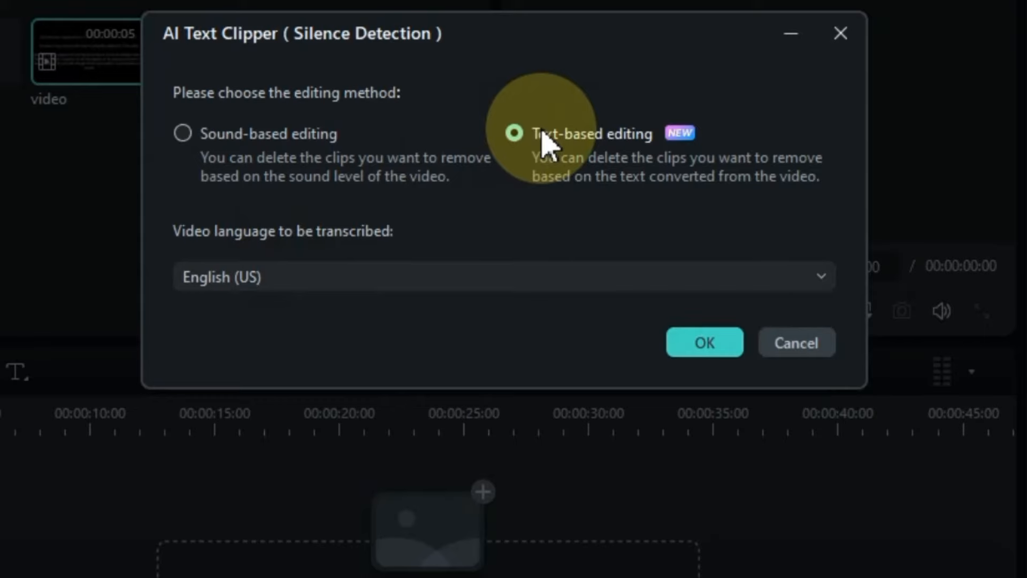
{"action": "left_click", "coordinate": [696, 339]}
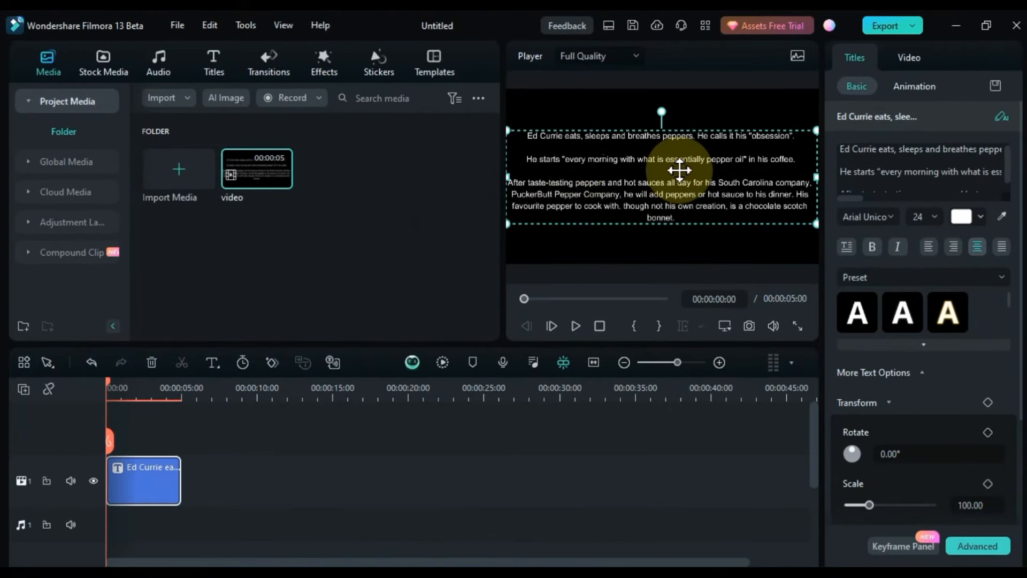
- Examine the title clip's text in its text settings, on the timeline and in the full-screen preview
{"action": "left_click", "coordinate": [895, 178]}
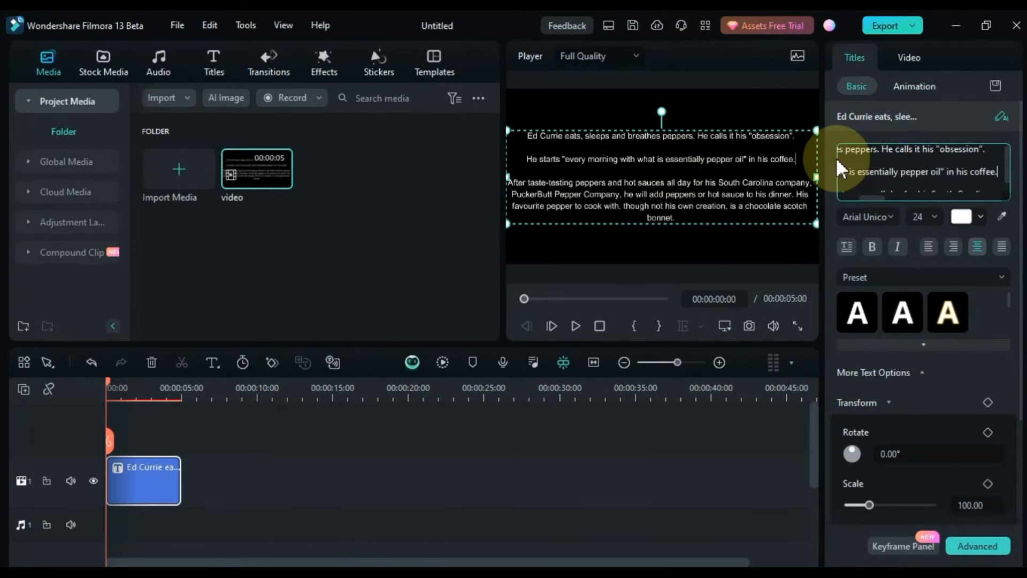
{"action": "scroll", "coordinate": [880, 170], "scroll_direction": "down", "scroll_amount": 1}
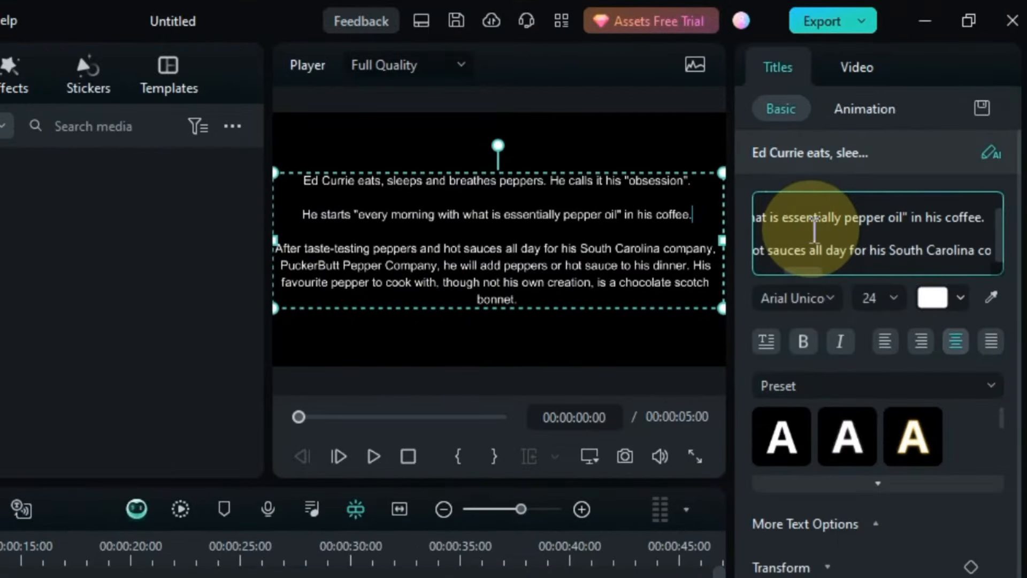
{"action": "left_click_drag", "start_coordinate": [812, 230], "coordinate": [750, 178]}
{"action": "left_click", "coordinate": [839, 226]}
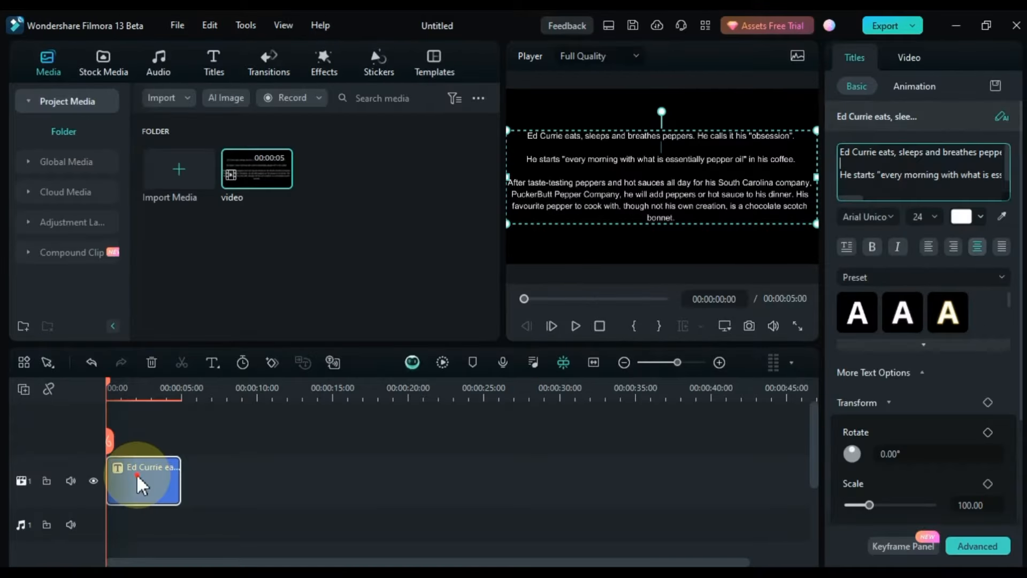
{"action": "left_click", "coordinate": [136, 474]}
{"action": "left_click", "coordinate": [219, 485]}
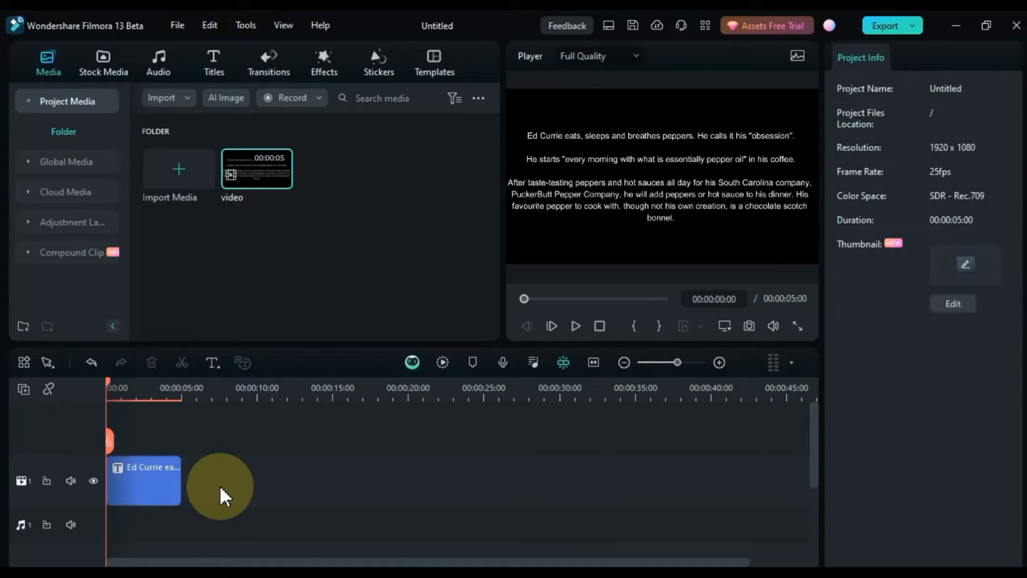
{"action": "left_click", "coordinate": [793, 324]}
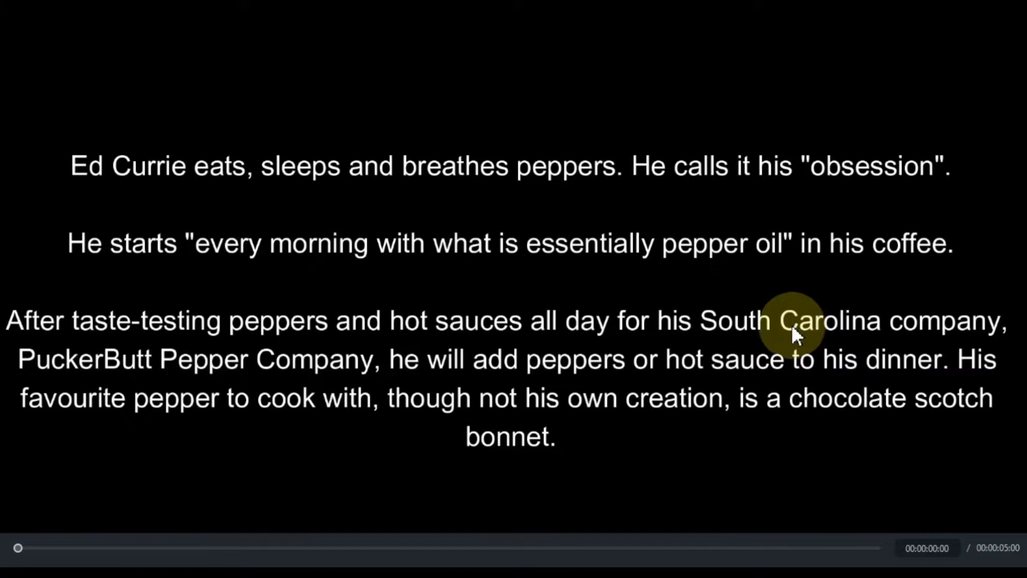
{"action": "left_click", "coordinate": [1006, 549]}
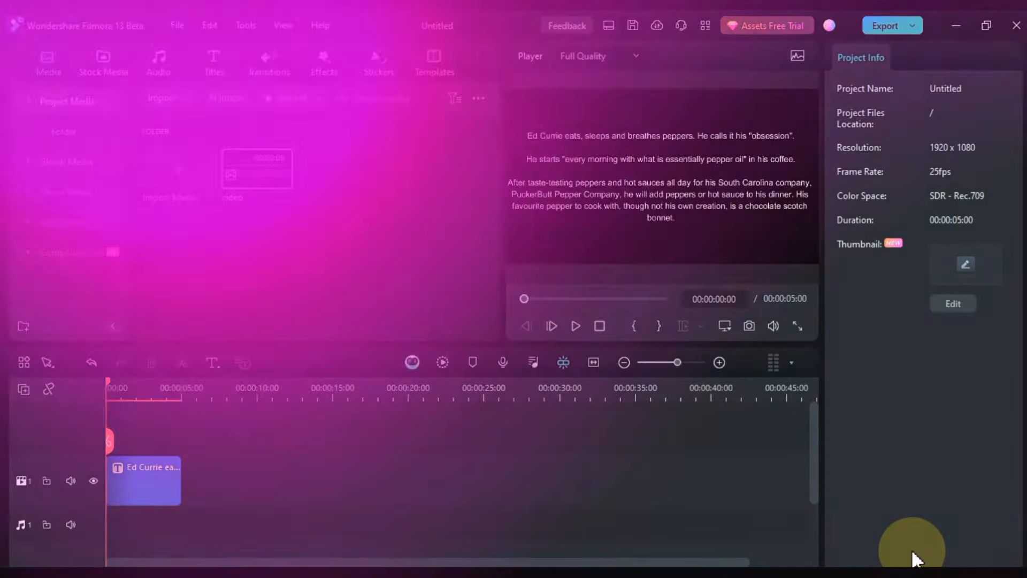
- Open Instant Cutter, look at the Merge mode, return to Trim and load the vv1-1 video for trimming
{"action": "left_click", "coordinate": [586, 267]}
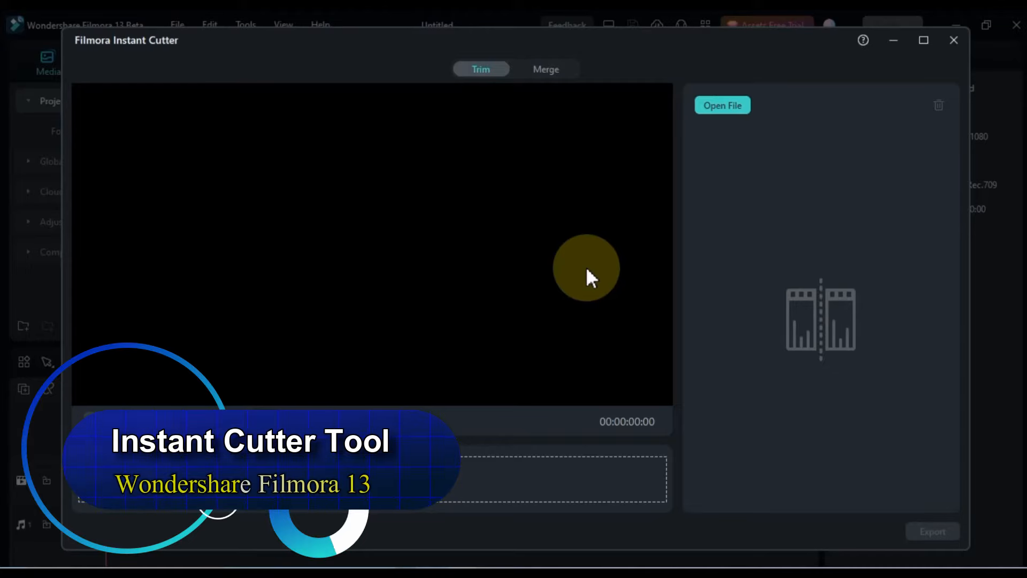
{"action": "left_click", "coordinate": [546, 69]}
{"action": "left_click", "coordinate": [476, 69]}
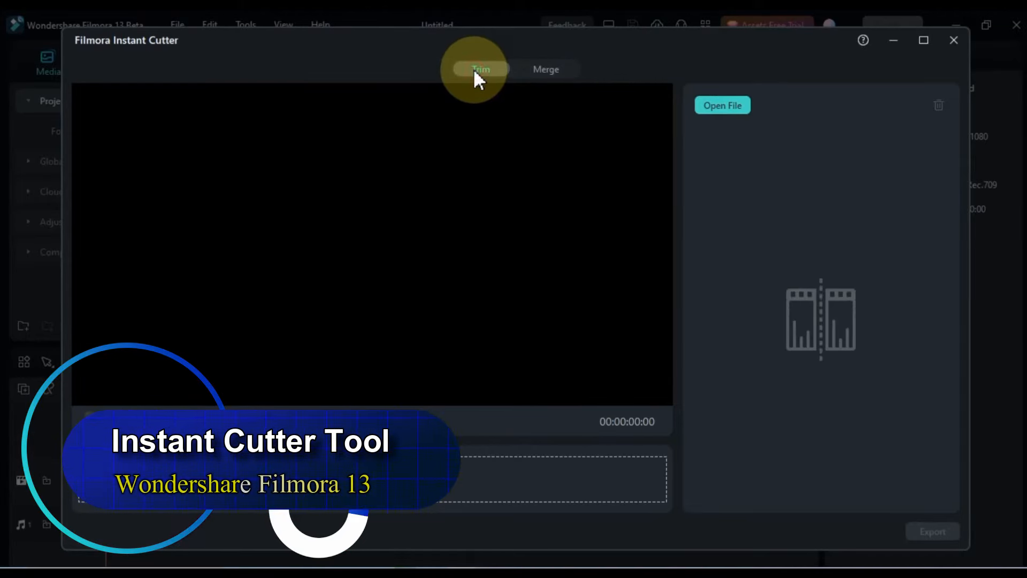
{"action": "left_click_drag", "start_coordinate": [329, 507], "coordinate": [371, 483]}
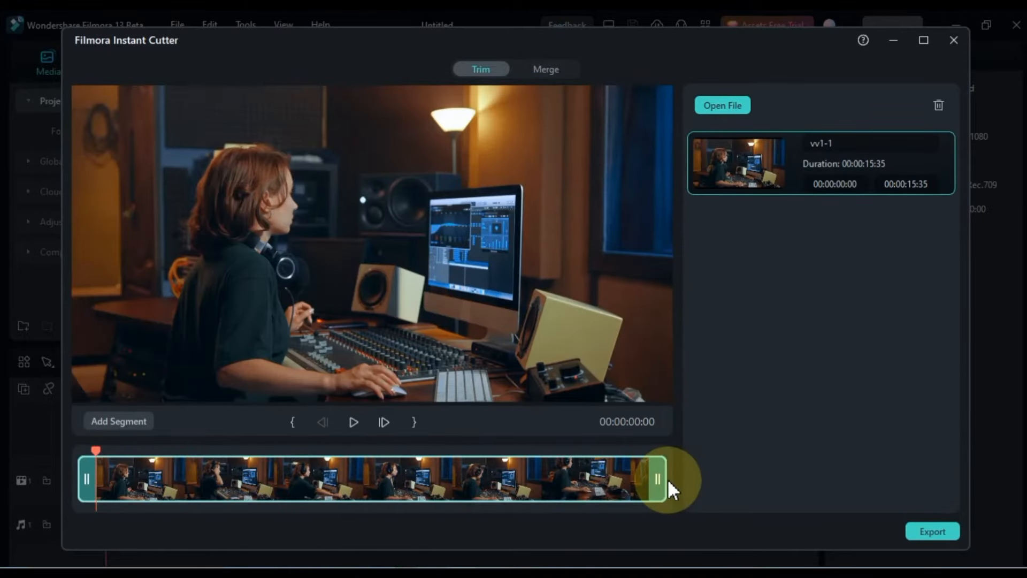
- Trim the vv1-1 clip to run from 00:00:00:00 to 00:00:08:04
{"action": "left_click_drag", "start_coordinate": [659, 479], "coordinate": [383, 490]}
{"action": "left_click_drag", "start_coordinate": [86, 477], "coordinate": [180, 478]}
{"action": "left_click", "coordinate": [203, 478]}
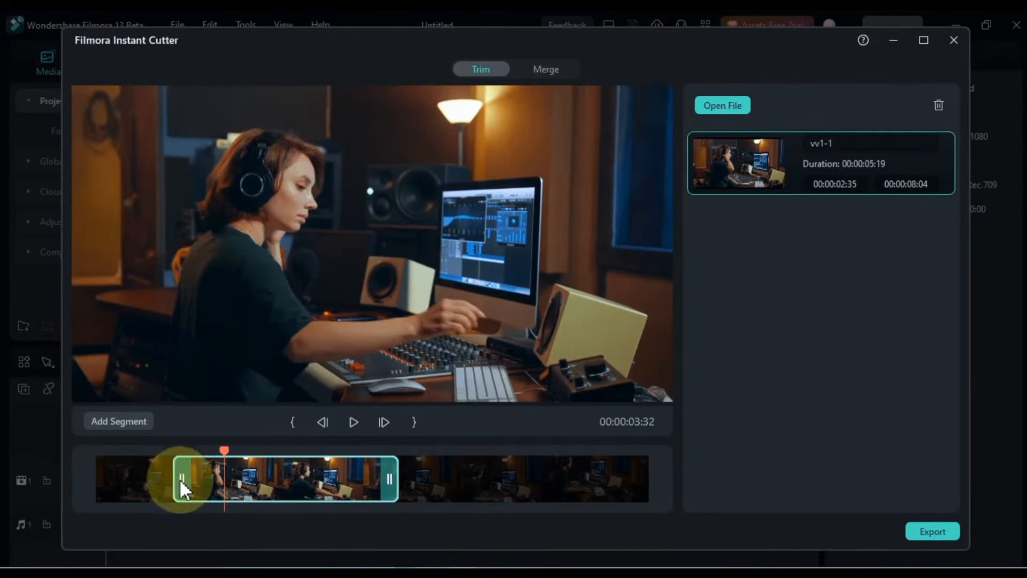
{"action": "left_click_drag", "start_coordinate": [182, 478], "coordinate": [62, 478]}
- Add a second segment of the video, shorten it to end at 00:00:11:34, and delete it from the segment list
{"action": "left_click", "coordinate": [120, 422]}
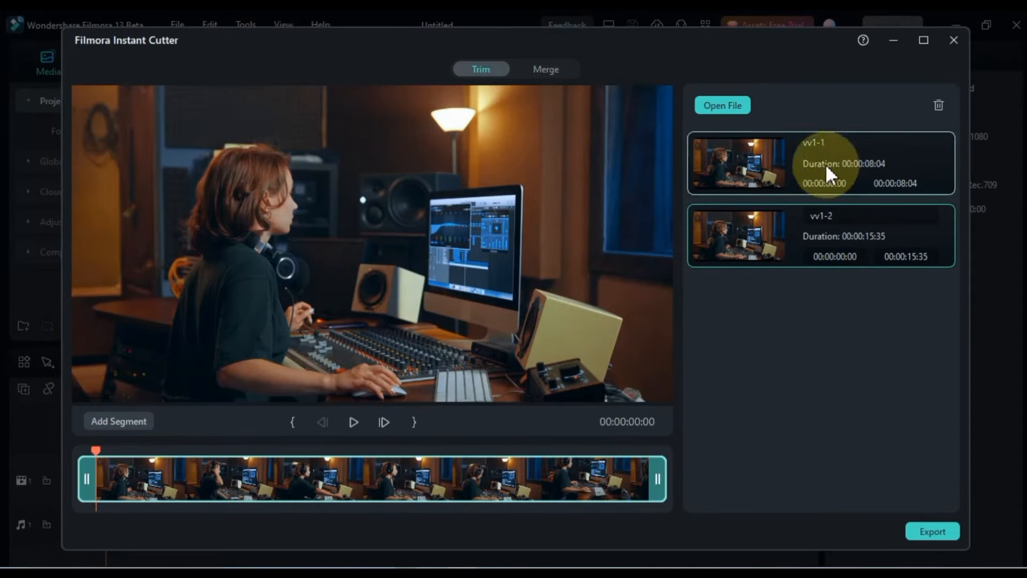
{"action": "left_click_drag", "start_coordinate": [657, 479], "coordinate": [518, 487]}
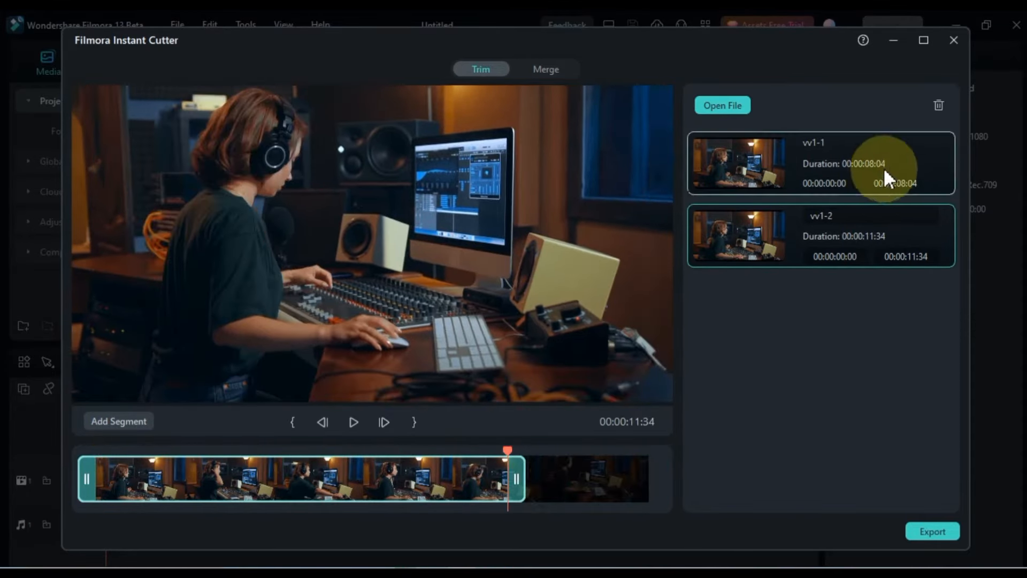
{"action": "left_click", "coordinate": [940, 105]}
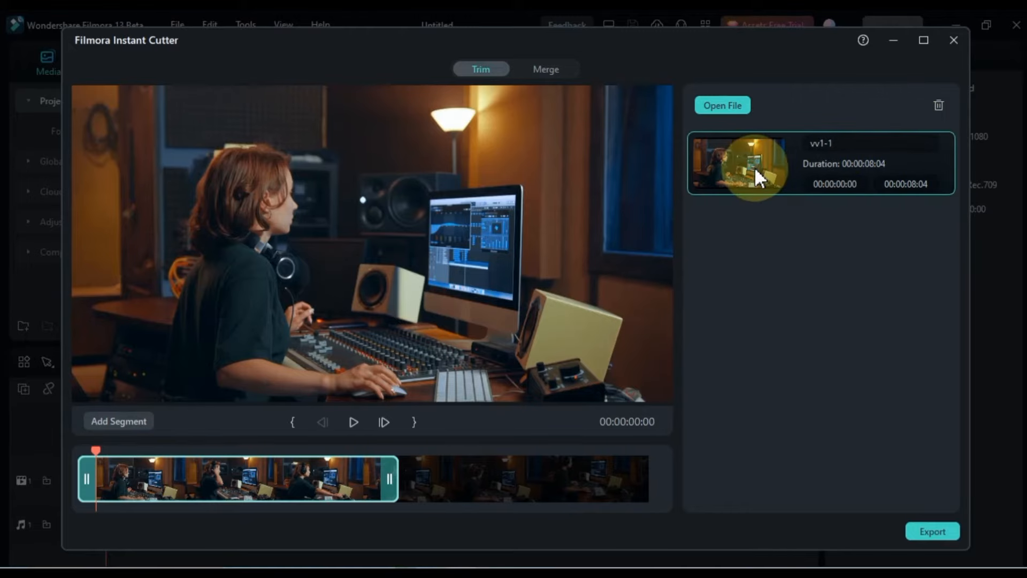
- Export the trimmed vv1-1 segment to the LosslessPath folder, with Open Output Folder as the action when done
{"action": "left_click", "coordinate": [938, 535]}
{"action": "left_click", "coordinate": [514, 267]}
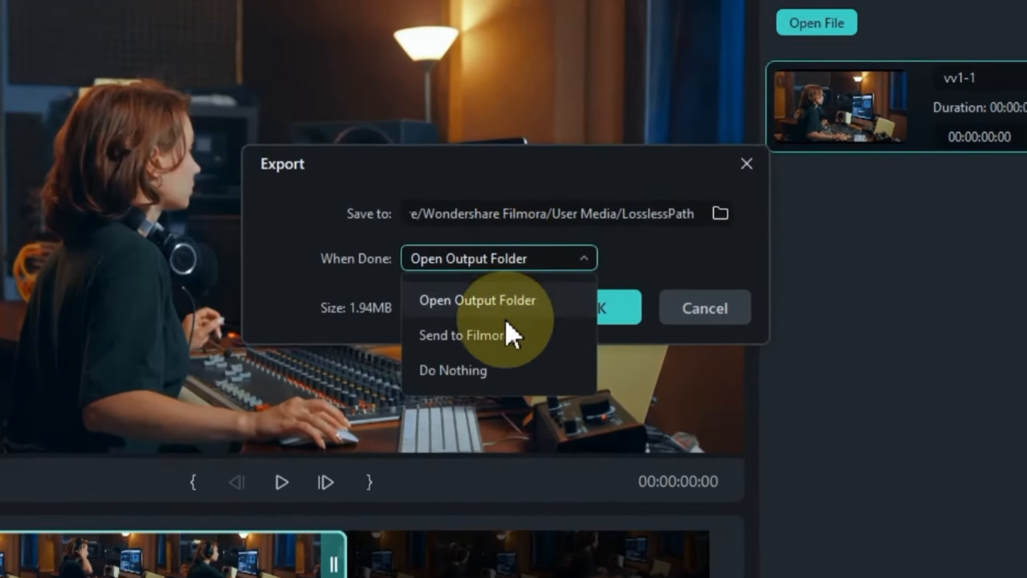
{"action": "left_click", "coordinate": [445, 309]}
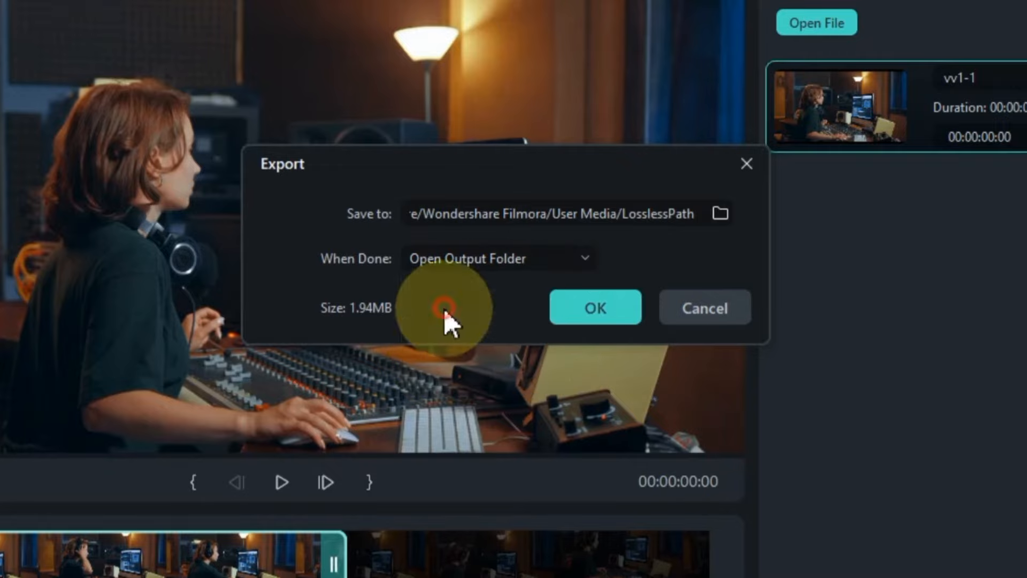
{"action": "left_click", "coordinate": [596, 308]}
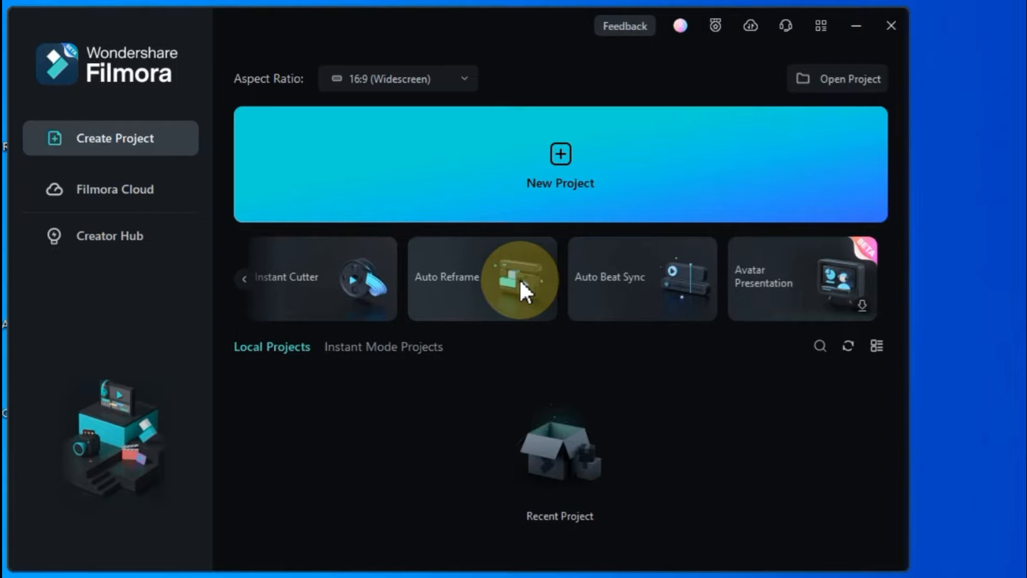
- Launch Auto Reframe from the start screen and import 5497841.mp4 from Local Disk (H:)
{"action": "left_click", "coordinate": [479, 284]}
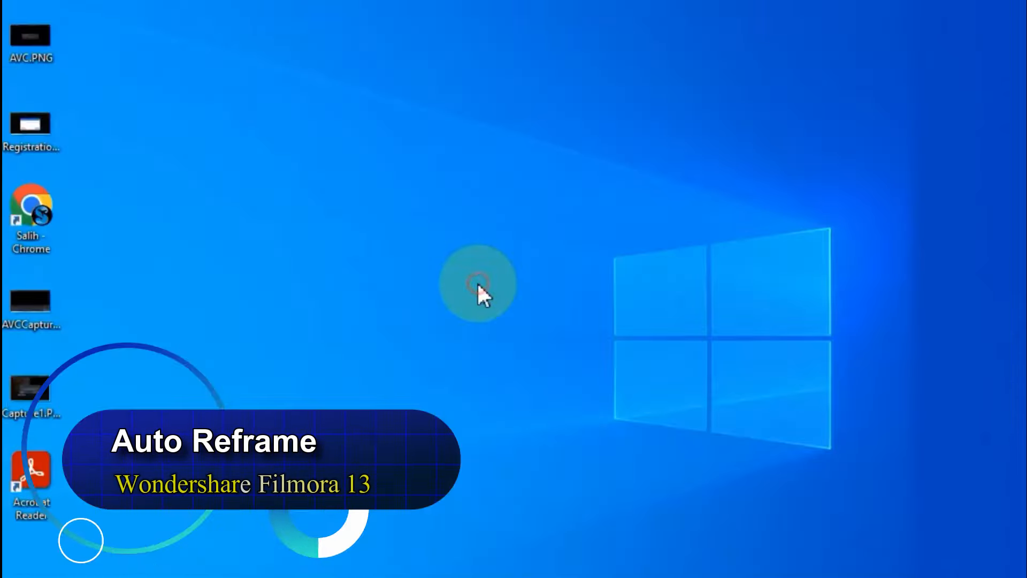
{"action": "left_click", "coordinate": [884, 121]}
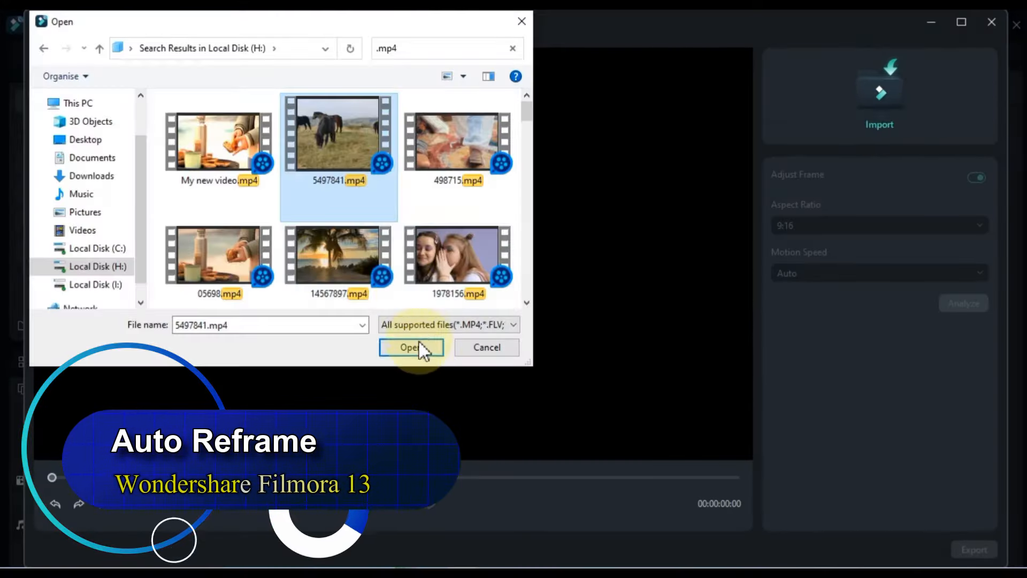
{"action": "left_click", "coordinate": [417, 351]}
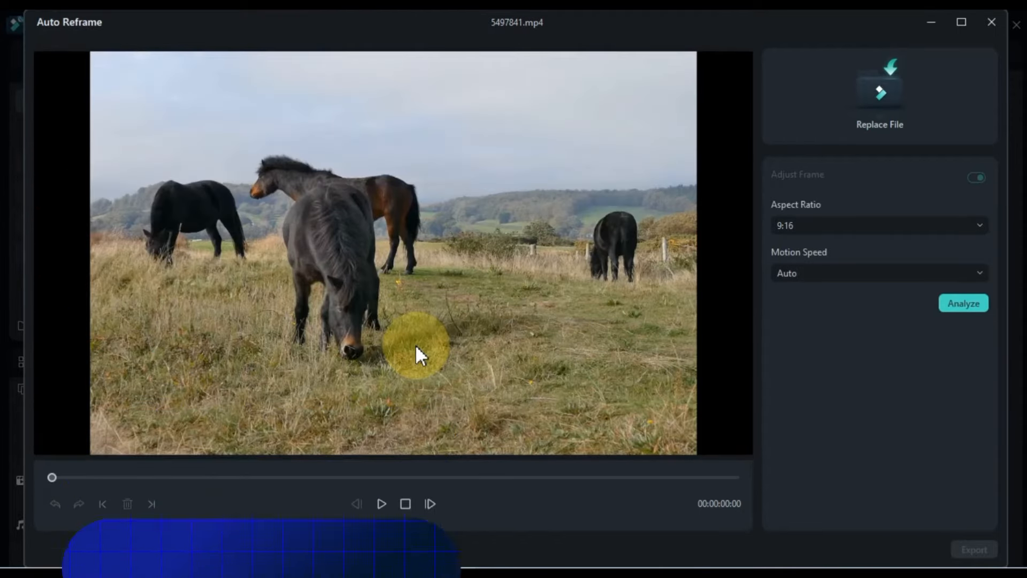
- Try the Fast and Slow motion speeds, return to Auto, and analyze the horse video at 9:16
{"action": "left_click", "coordinate": [887, 274]}
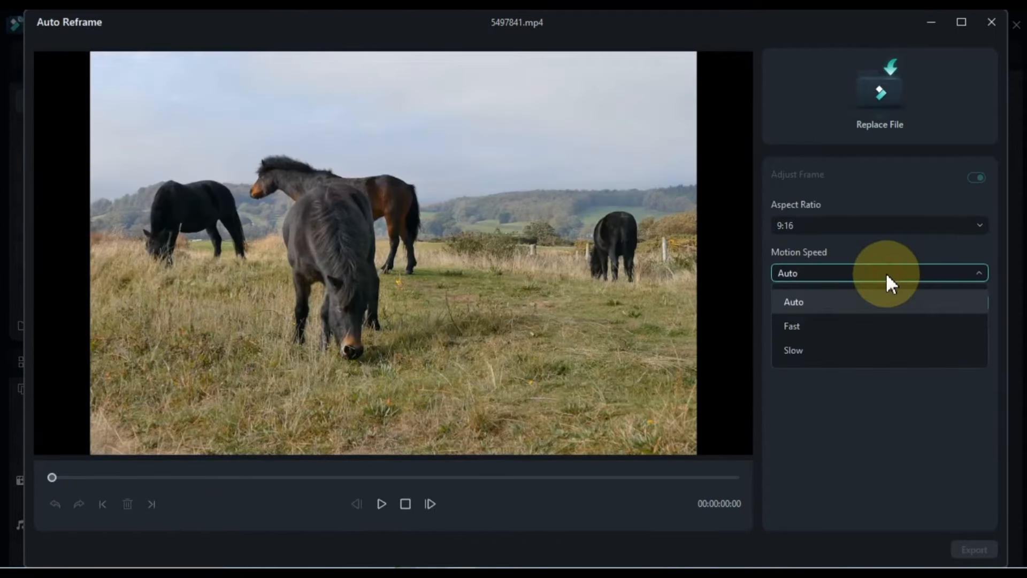
{"action": "left_click", "coordinate": [852, 327]}
{"action": "left_click", "coordinate": [840, 274]}
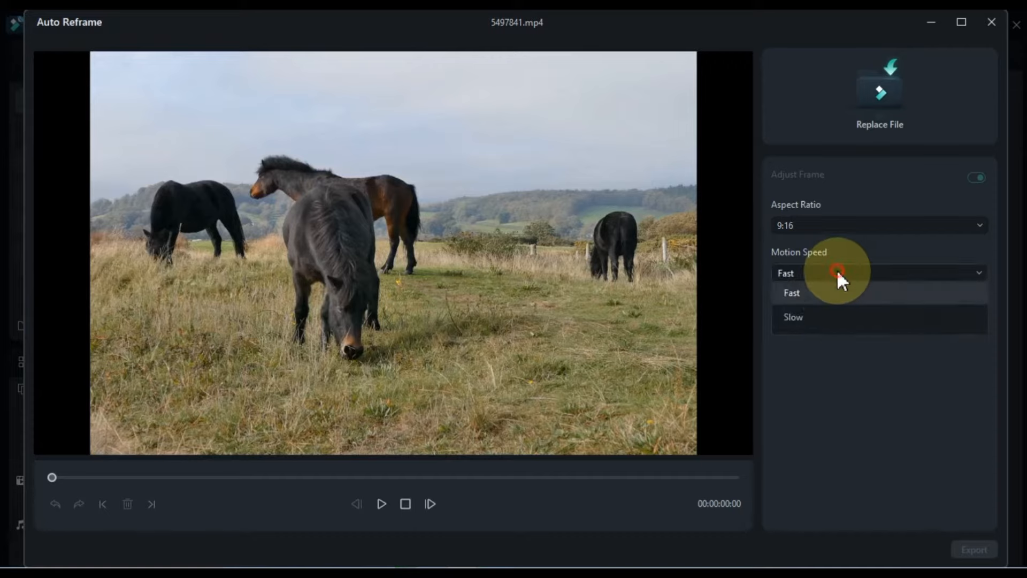
{"action": "left_click", "coordinate": [834, 347]}
{"action": "left_click", "coordinate": [829, 272]}
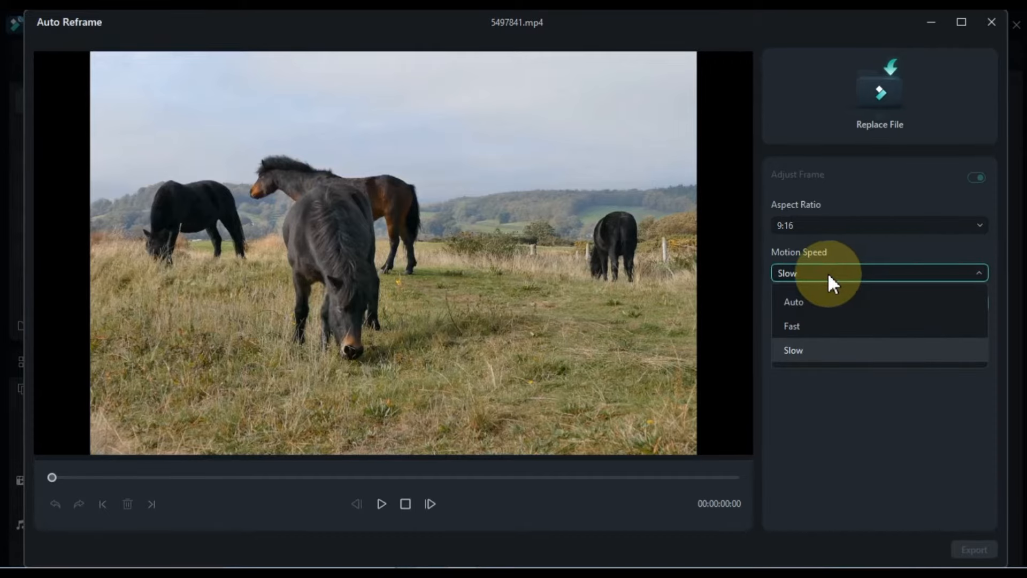
{"action": "left_click", "coordinate": [827, 302]}
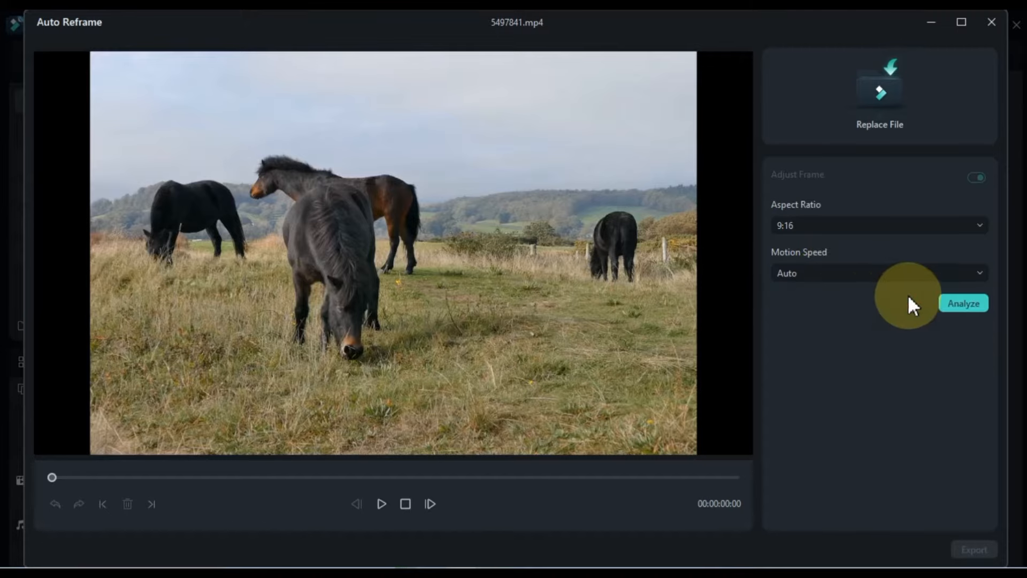
{"action": "left_click", "coordinate": [964, 303]}
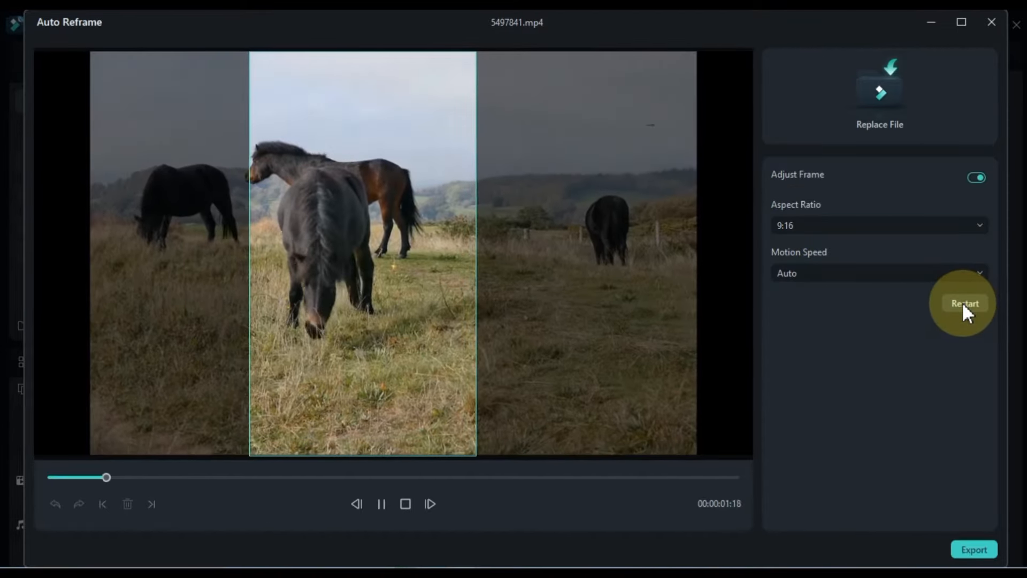
- Shift the 9:16 crop frame slightly left at about 00:00:03:14 and play the reframed video
{"action": "left_click_drag", "start_coordinate": [367, 297], "coordinate": [346, 294]}
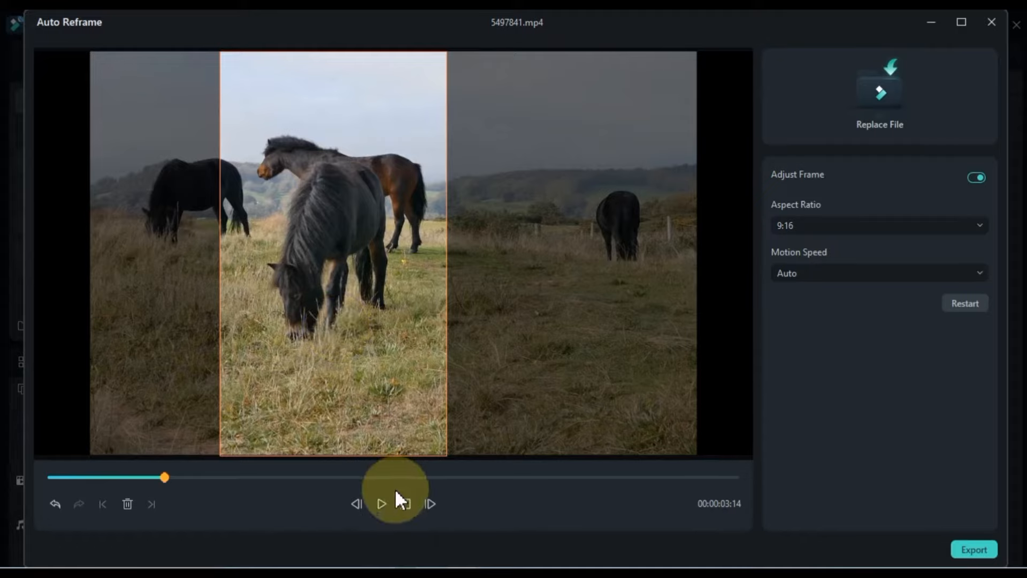
{"action": "left_click", "coordinate": [380, 503]}
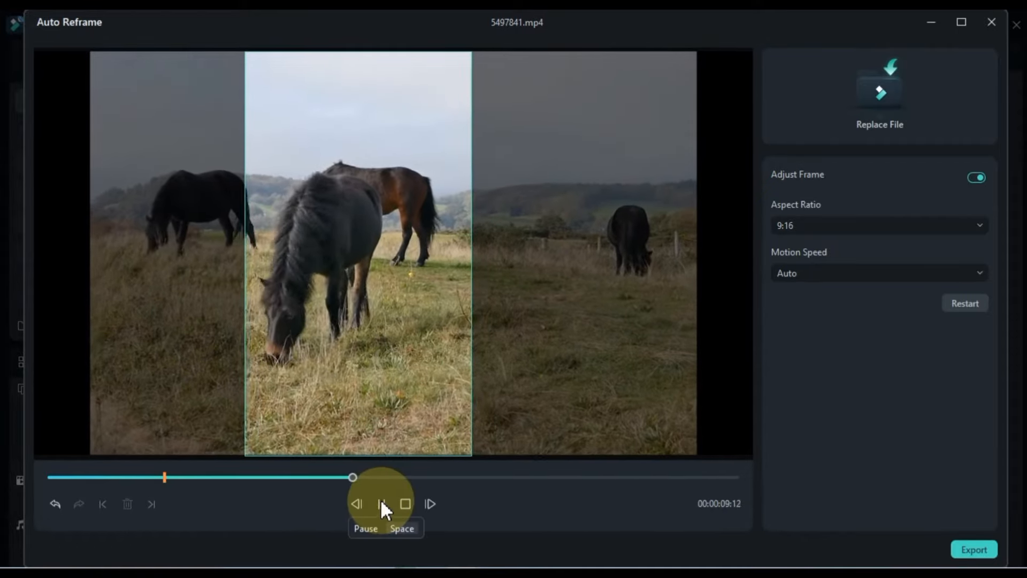
- Set the reframe aspect ratio to 16:9 and restart the analysis
{"action": "left_click", "coordinate": [807, 222]}
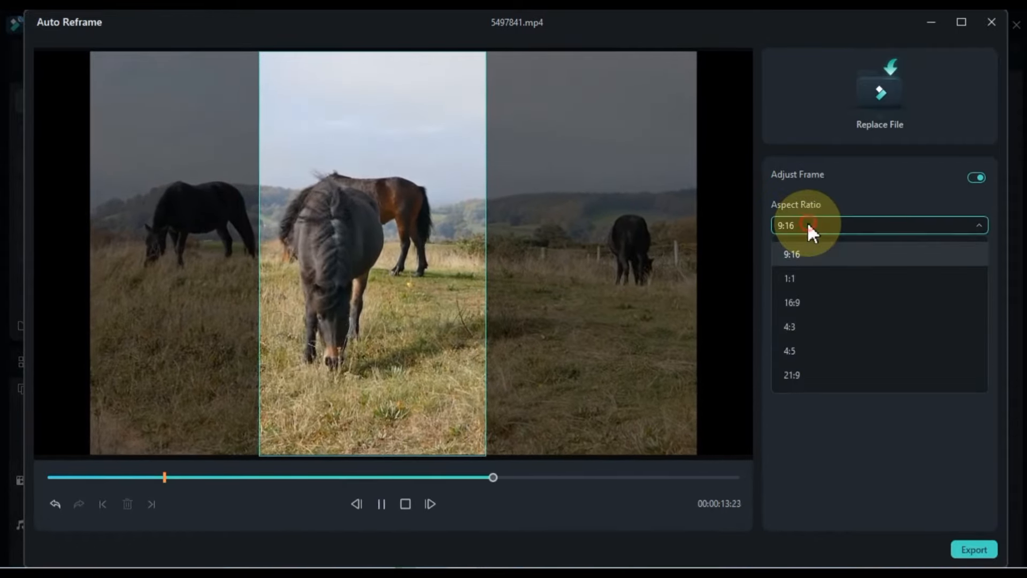
{"action": "left_click", "coordinate": [795, 301]}
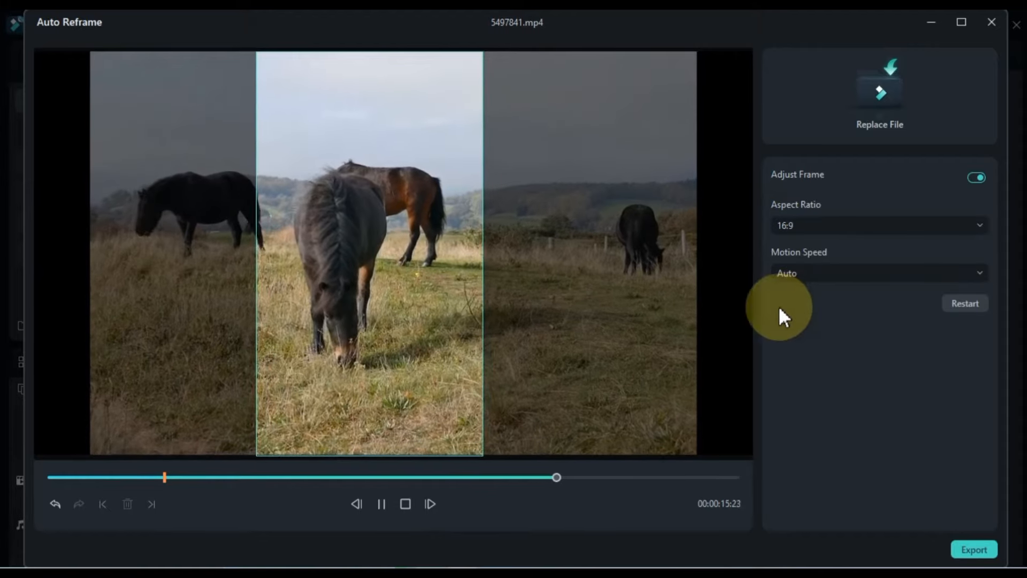
{"action": "left_click", "coordinate": [963, 302]}
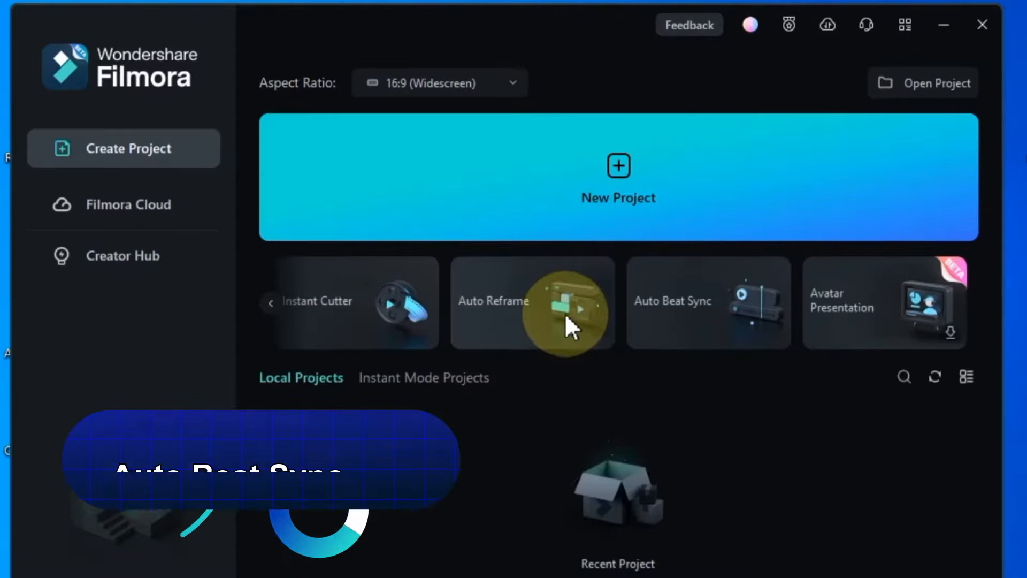
- Launch Auto Beat Sync, import the "Halcyon Runaway feat Valentina Franco NCS Release" file as media, and preview it
{"action": "left_click", "coordinate": [711, 313]}
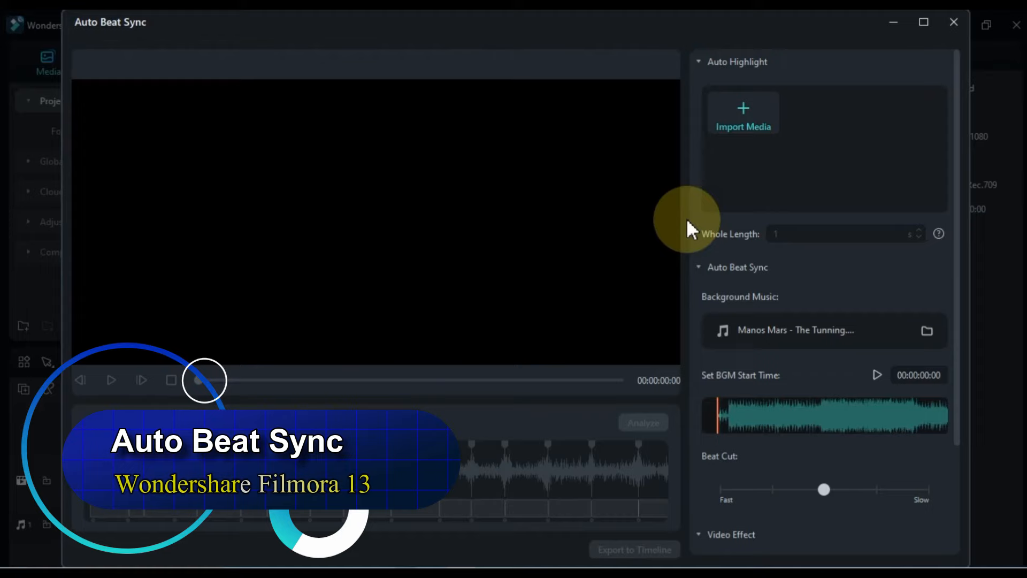
{"action": "left_click", "coordinate": [747, 118]}
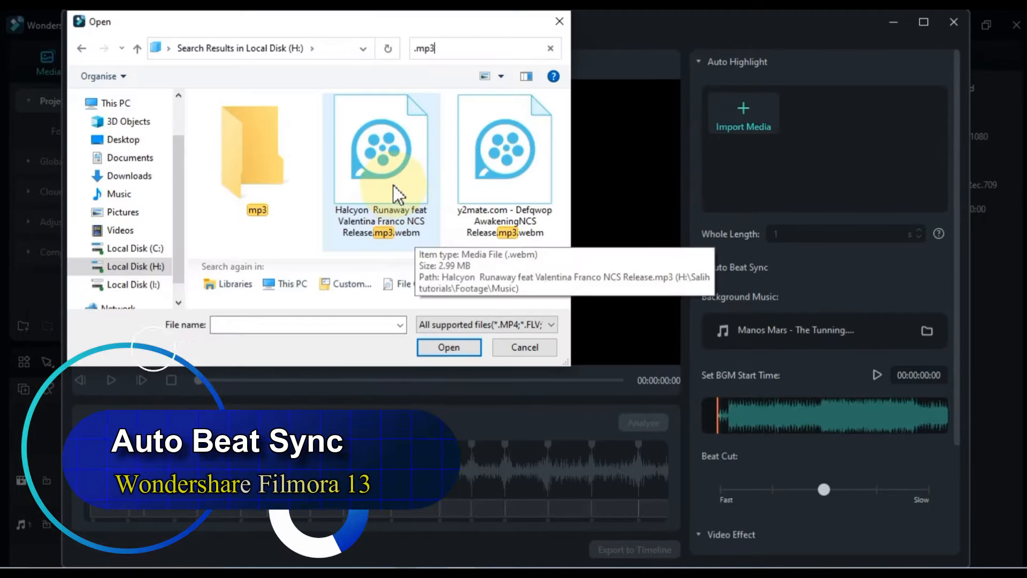
{"action": "left_click", "coordinate": [394, 185]}
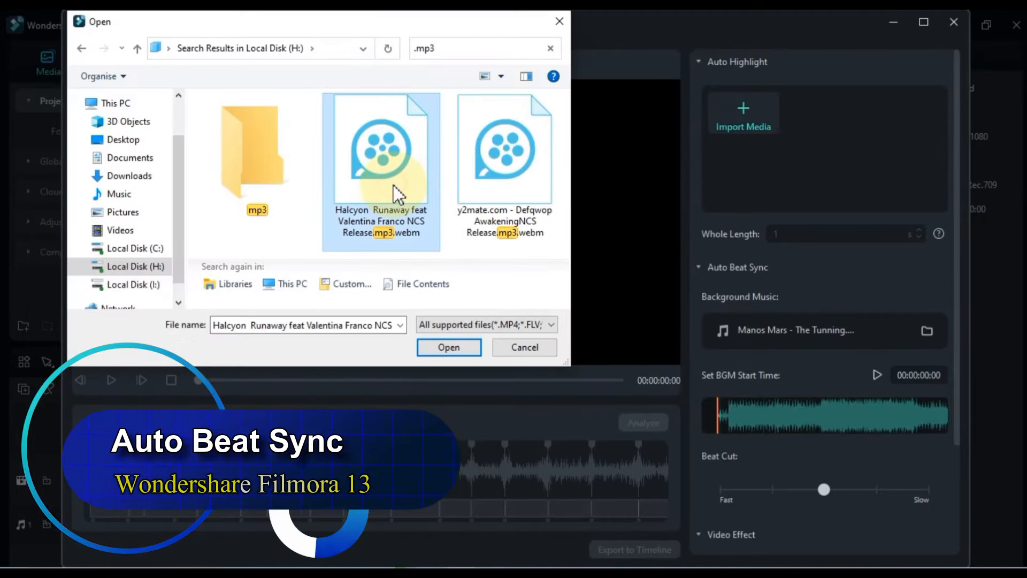
{"action": "left_click", "coordinate": [448, 347]}
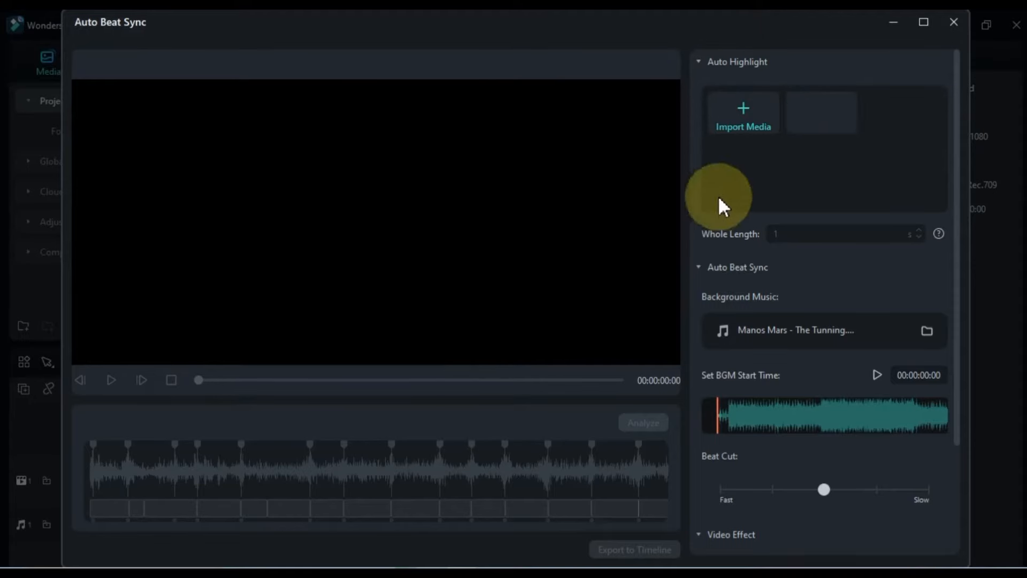
{"action": "left_click", "coordinate": [797, 103]}
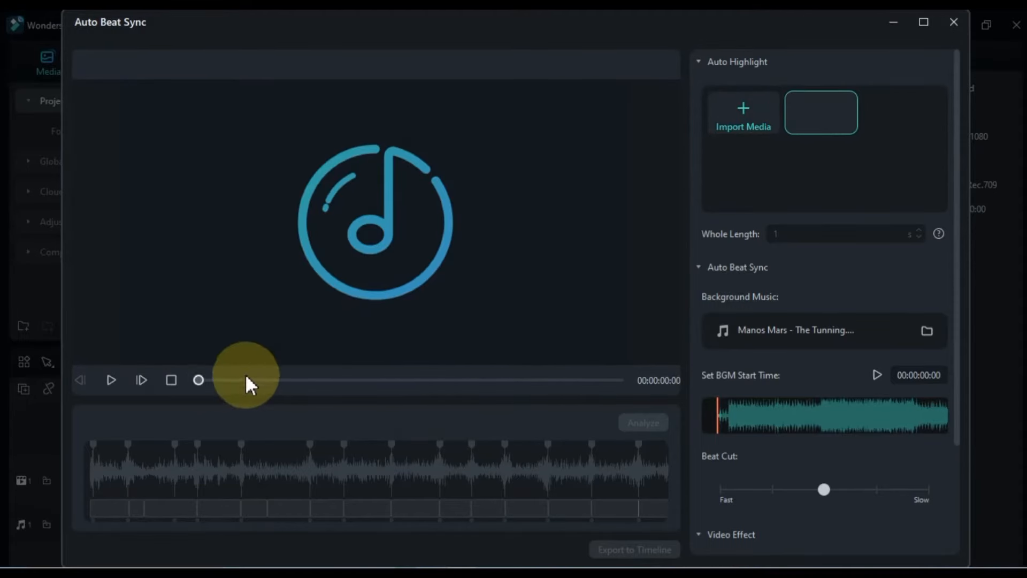
{"action": "left_click", "coordinate": [111, 380]}
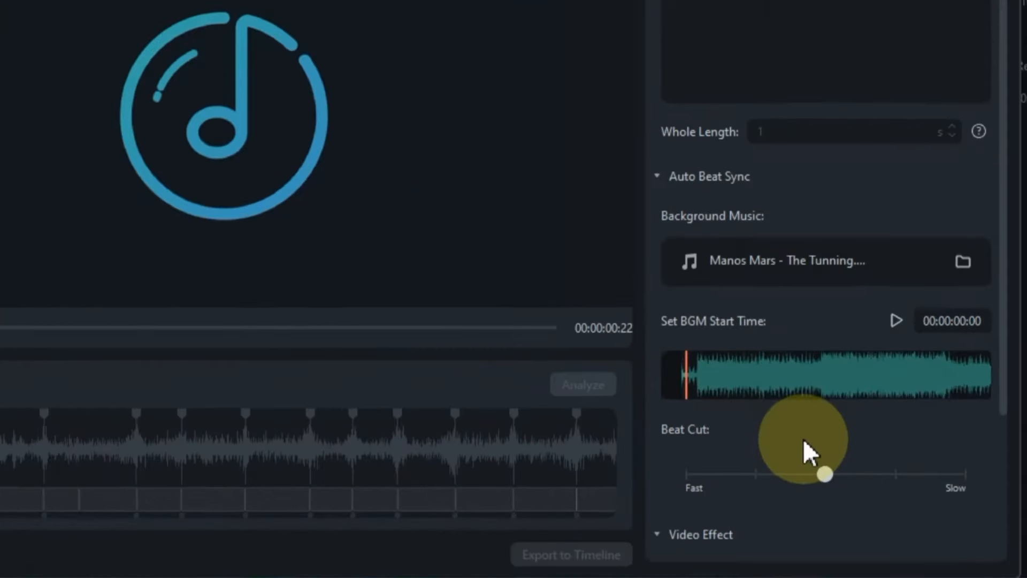
- Set Beat Cut one notch toward Slow and preview the Manos Mars background music in the BGM start time settings
{"action": "scroll", "coordinate": [808, 462], "scroll_direction": "down", "scroll_amount": 3}
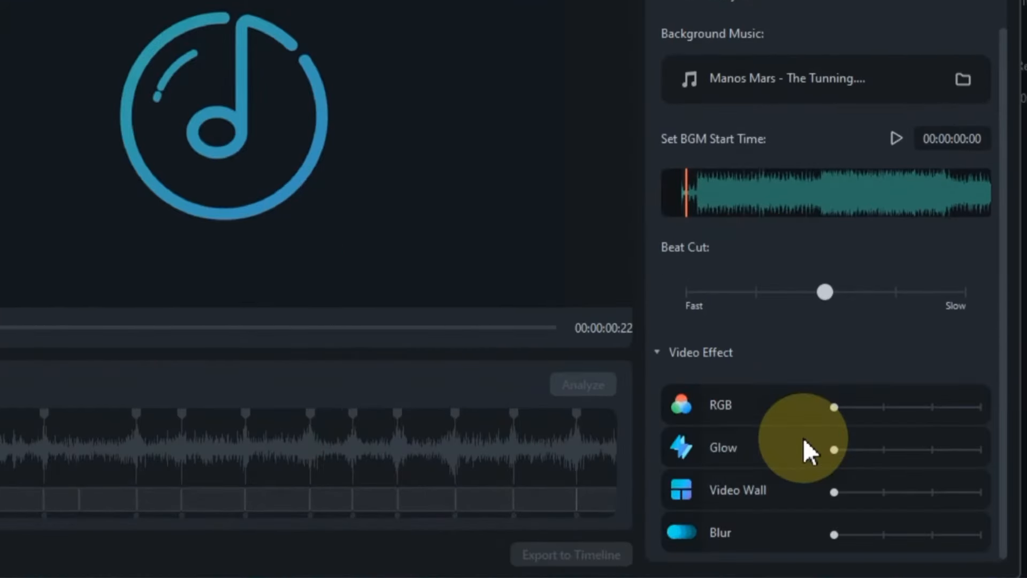
{"action": "left_click_drag", "start_coordinate": [856, 291], "coordinate": [880, 293]}
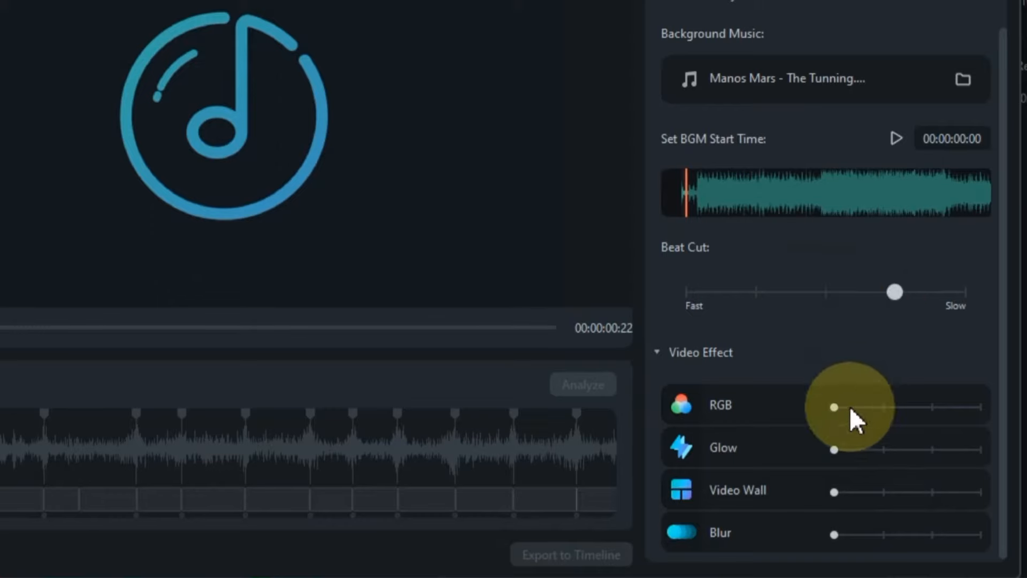
{"action": "scroll", "coordinate": [803, 397], "scroll_direction": "up", "scroll_amount": 3}
{"action": "left_click", "coordinate": [734, 381]}
{"action": "left_click", "coordinate": [891, 316]}
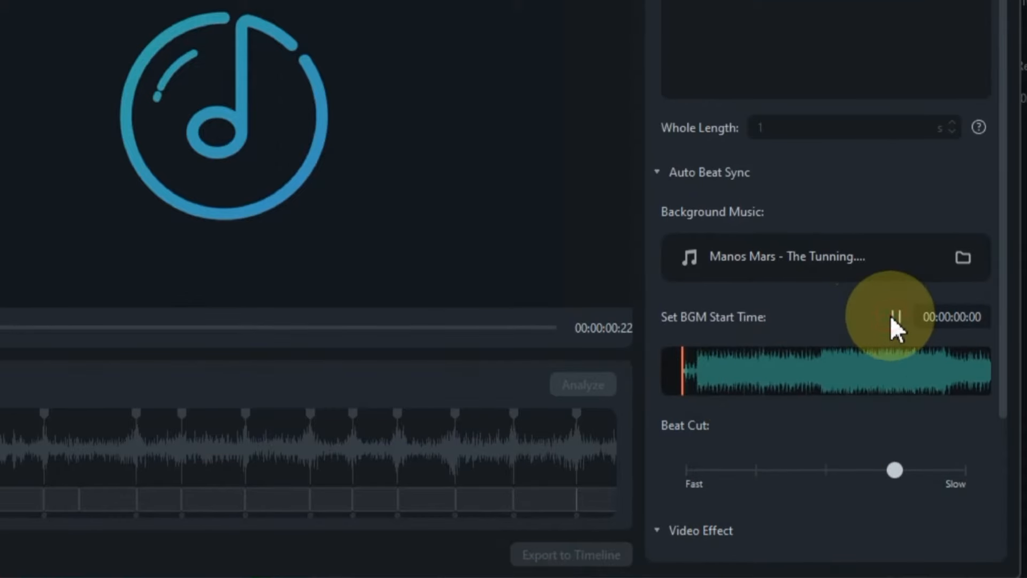
{"action": "scroll", "coordinate": [772, 321], "scroll_direction": "up", "scroll_amount": 1}
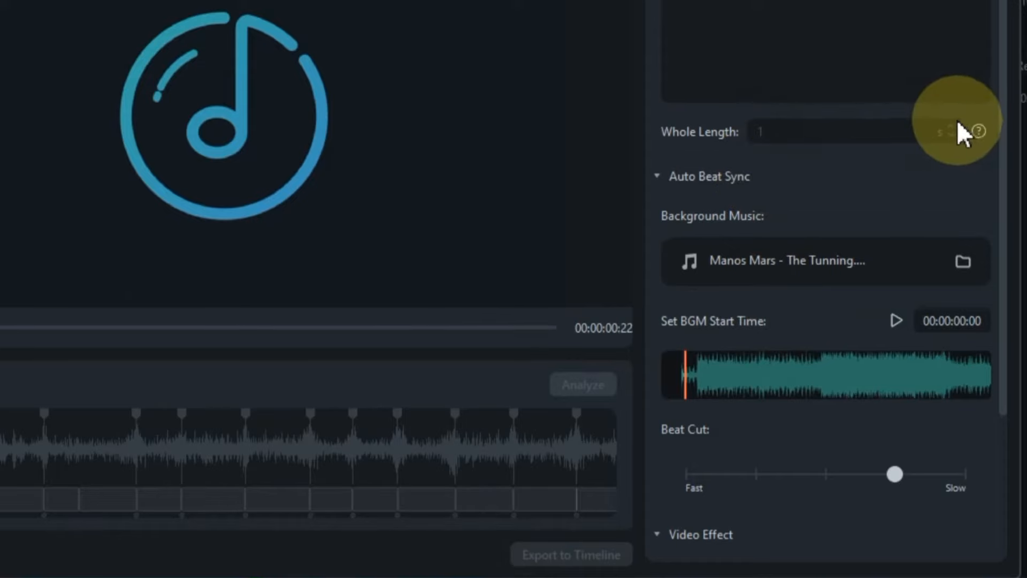
{"action": "left_click", "coordinate": [655, 176]}
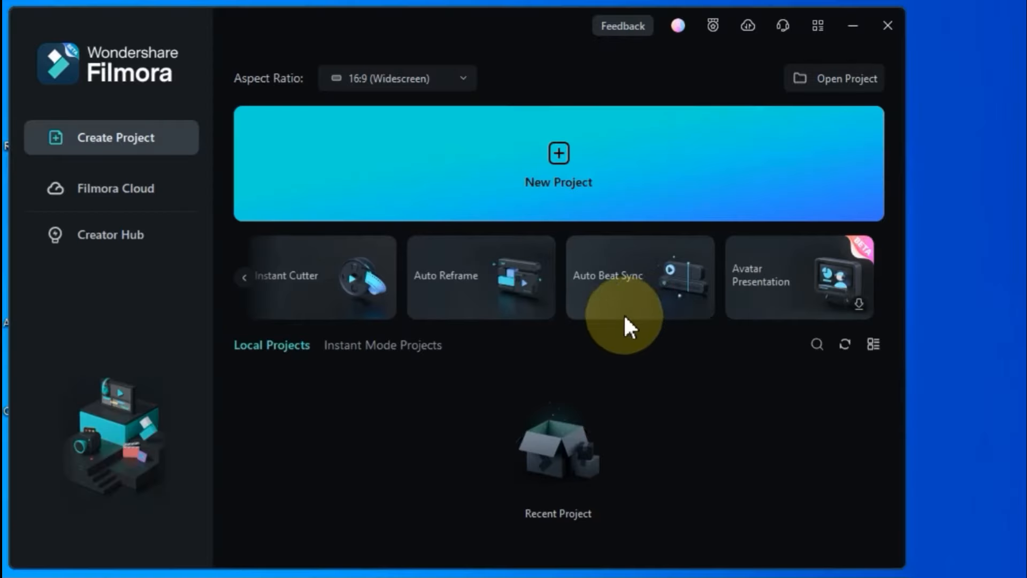
- Launch Avatar Presentation from the start screen and go through its three-step beginner's guide to the end
{"action": "left_click", "coordinate": [863, 307]}
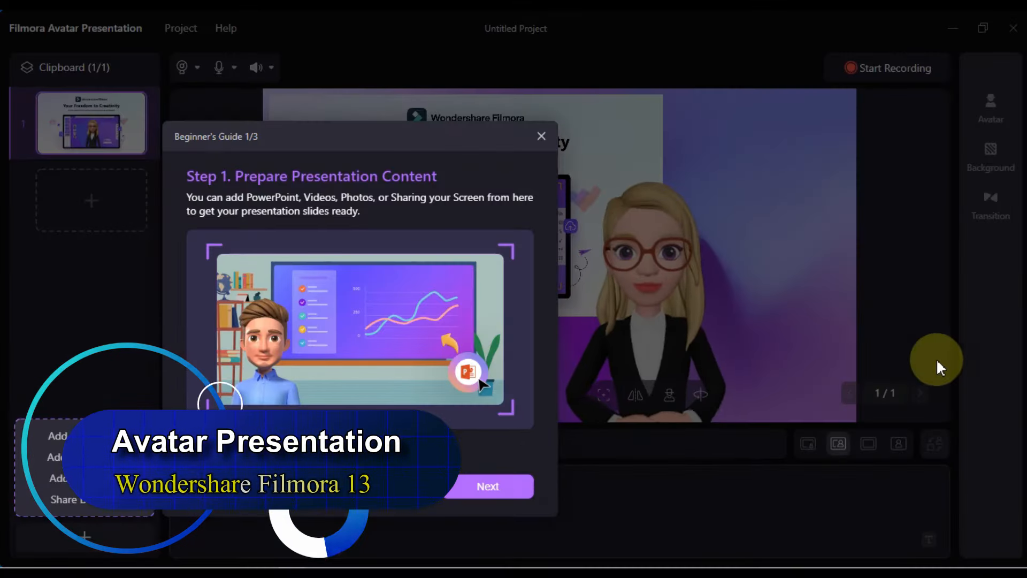
{"action": "left_click", "coordinate": [506, 486]}
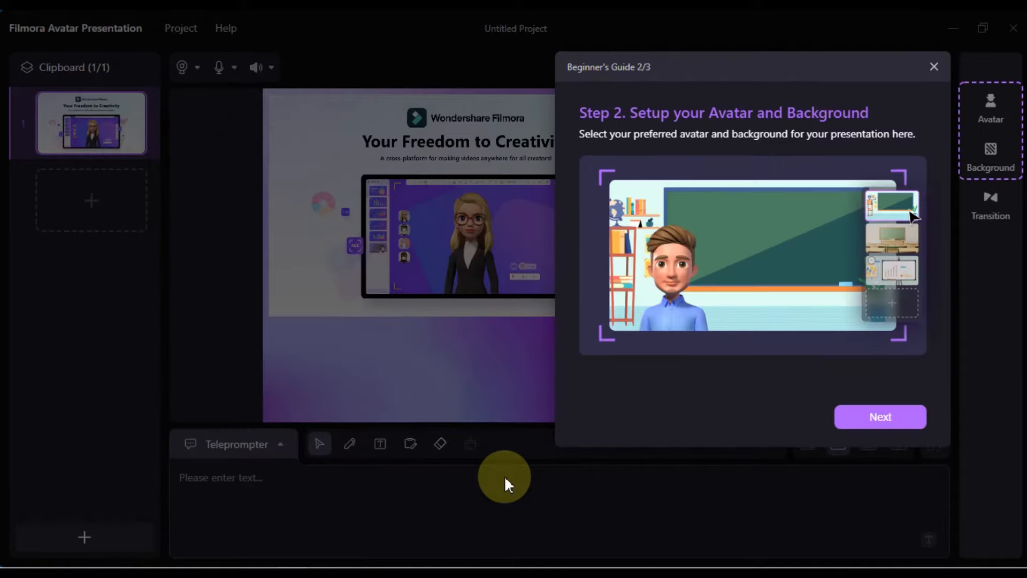
{"action": "left_click", "coordinate": [872, 412]}
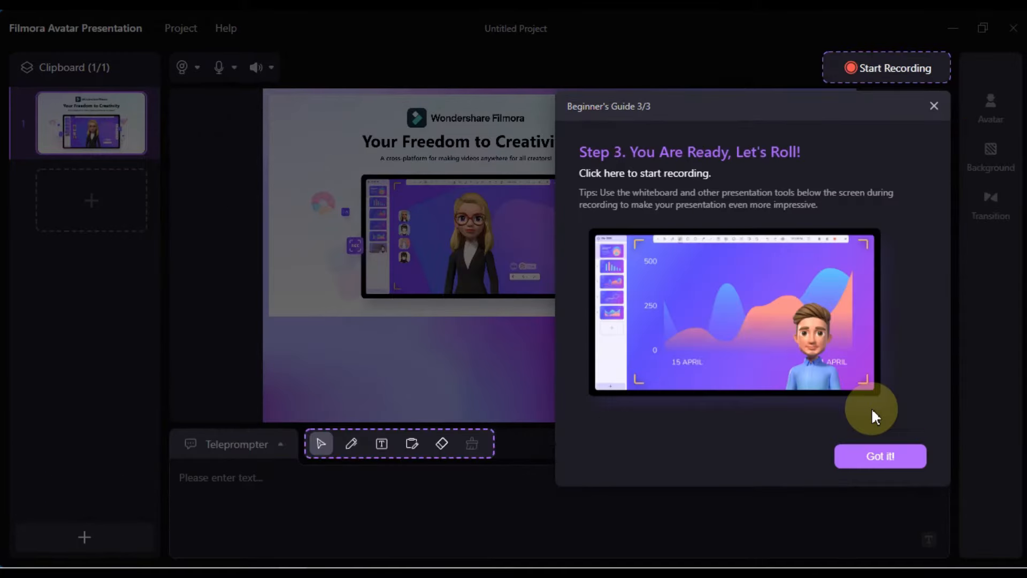
{"action": "left_click", "coordinate": [855, 459]}
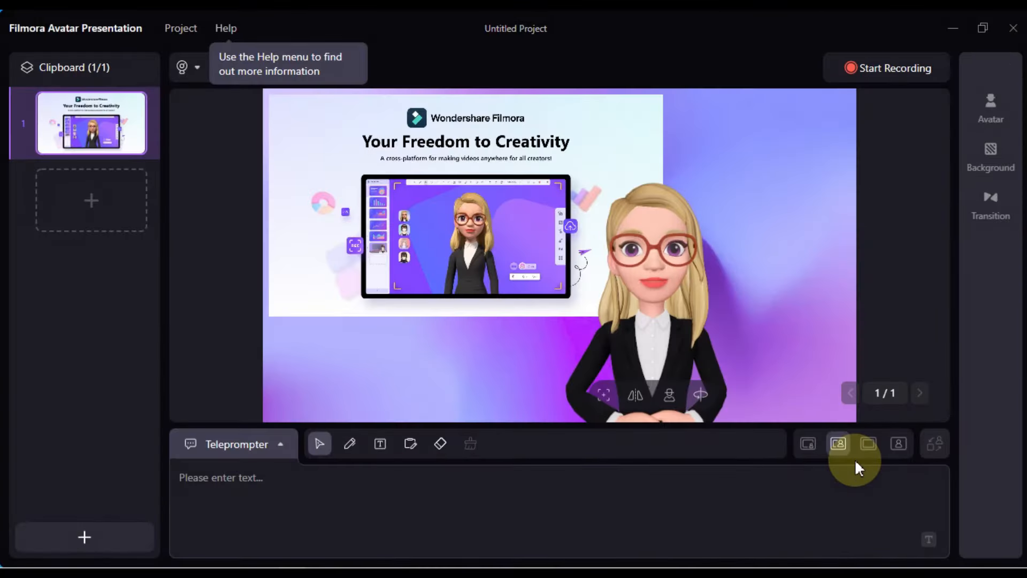
- Try the annotation tool across the slide's image, and erase the mark with the eraser
{"action": "left_click", "coordinate": [411, 444]}
{"action": "mouse_move", "coordinate": [452, 236]}
{"action": "left_mouse_down"}
{"action": "mouse_move", "coordinate": [477, 190]}
{"action": "mouse_move", "coordinate": [489, 229]}
{"action": "mouse_move", "coordinate": [557, 270]}
{"action": "mouse_move", "coordinate": [649, 143]}
{"action": "left_mouse_up"}
{"action": "left_click", "coordinate": [440, 443]}
{"action": "mouse_move", "coordinate": [422, 225]}
{"action": "left_mouse_down"}
{"action": "mouse_move", "coordinate": [452, 214]}
{"action": "mouse_move", "coordinate": [555, 241]}
{"action": "mouse_move", "coordinate": [642, 150]}
{"action": "left_mouse_up"}
{"action": "left_click", "coordinate": [408, 446]}
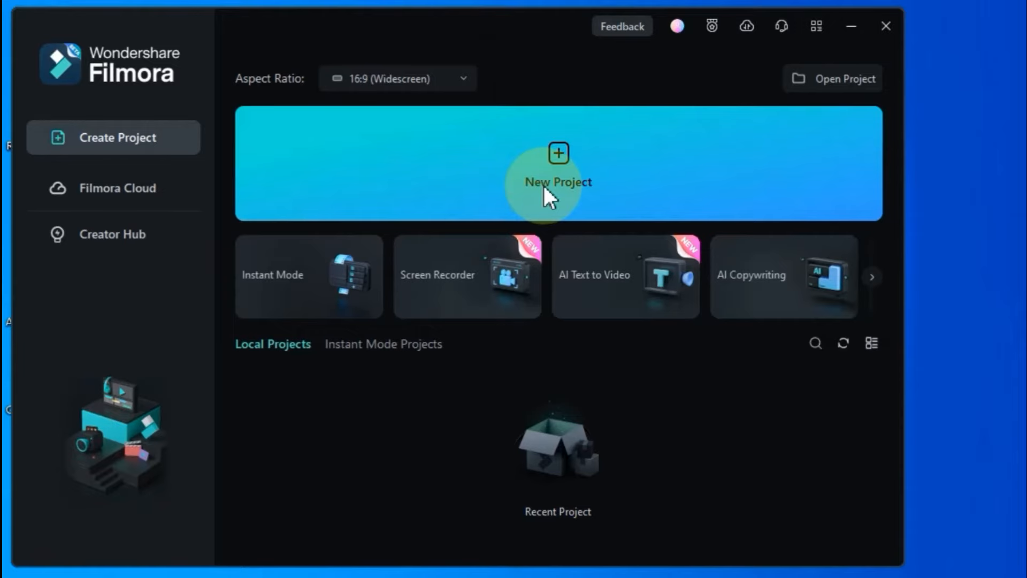
- Create a new video project with the default 16:9 (Widescreen) aspect ratio
{"action": "left_click", "coordinate": [405, 77]}
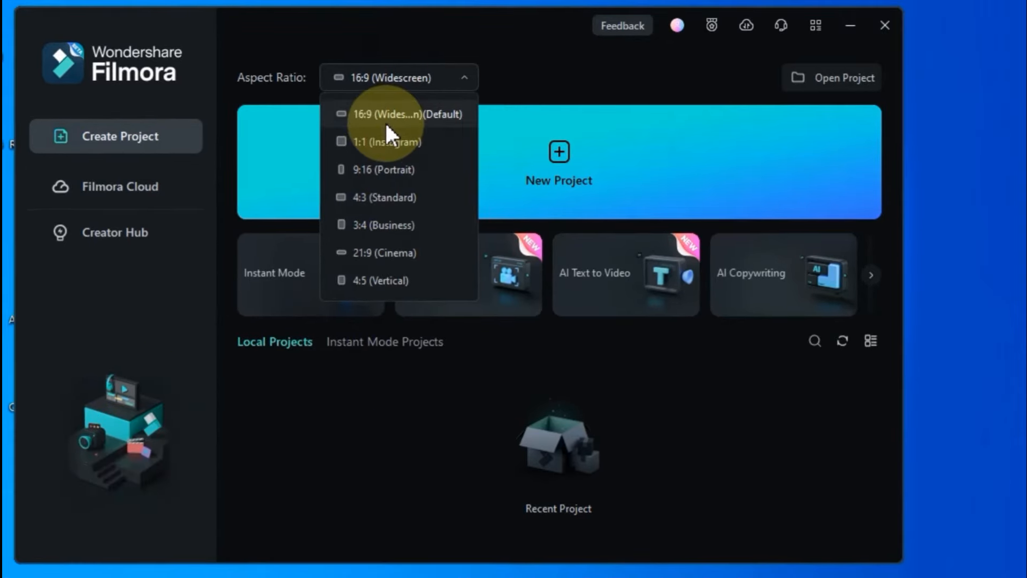
{"action": "left_click", "coordinate": [350, 118]}
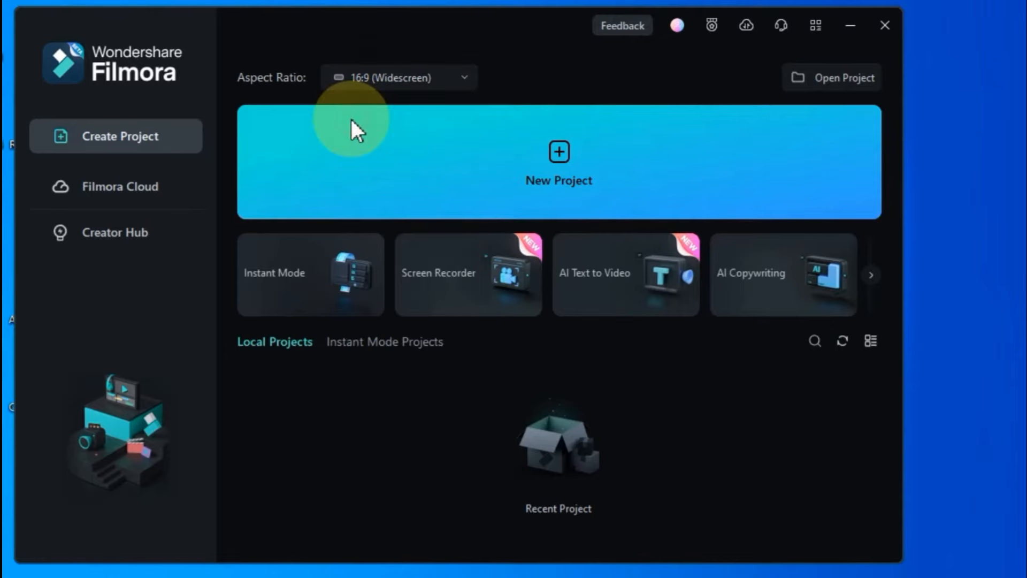
{"action": "left_click", "coordinate": [558, 155]}
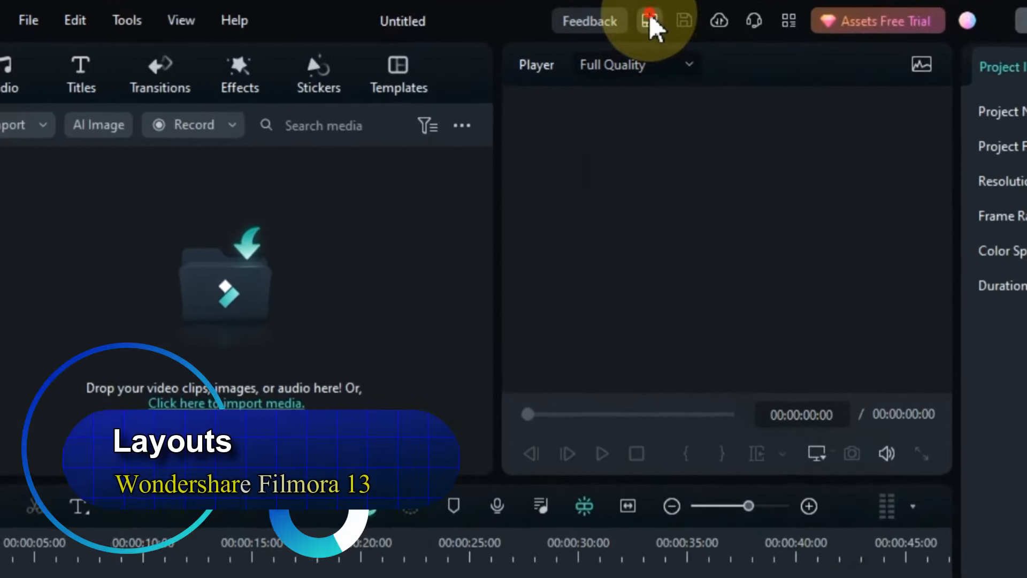
- Try the Organize, Timeline and Short Video workspace layouts in turn, and settle on the Classic layout
{"action": "left_click", "coordinate": [609, 25]}
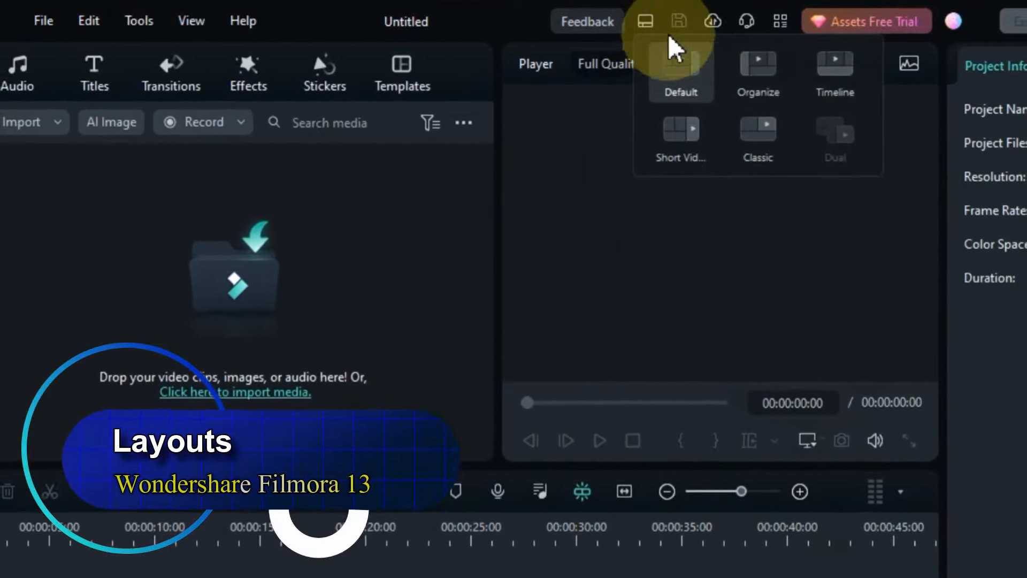
{"action": "left_click", "coordinate": [756, 73]}
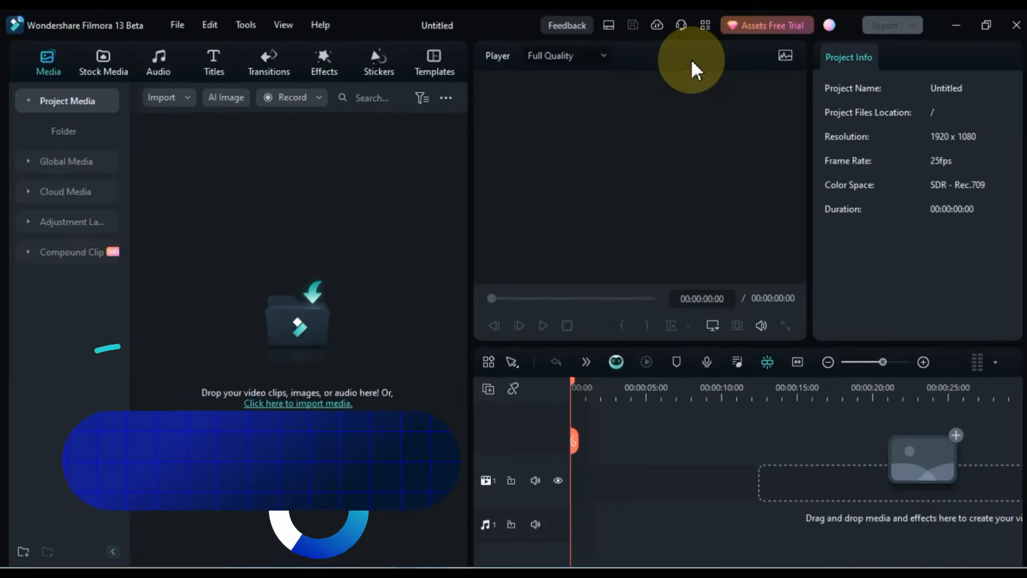
{"action": "left_click", "coordinate": [610, 25]}
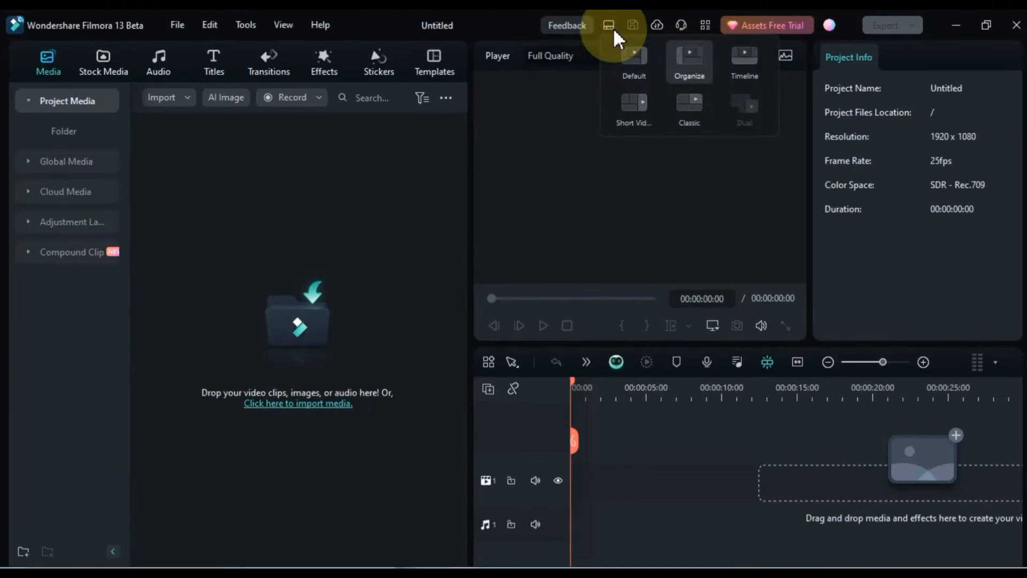
{"action": "left_click", "coordinate": [734, 61]}
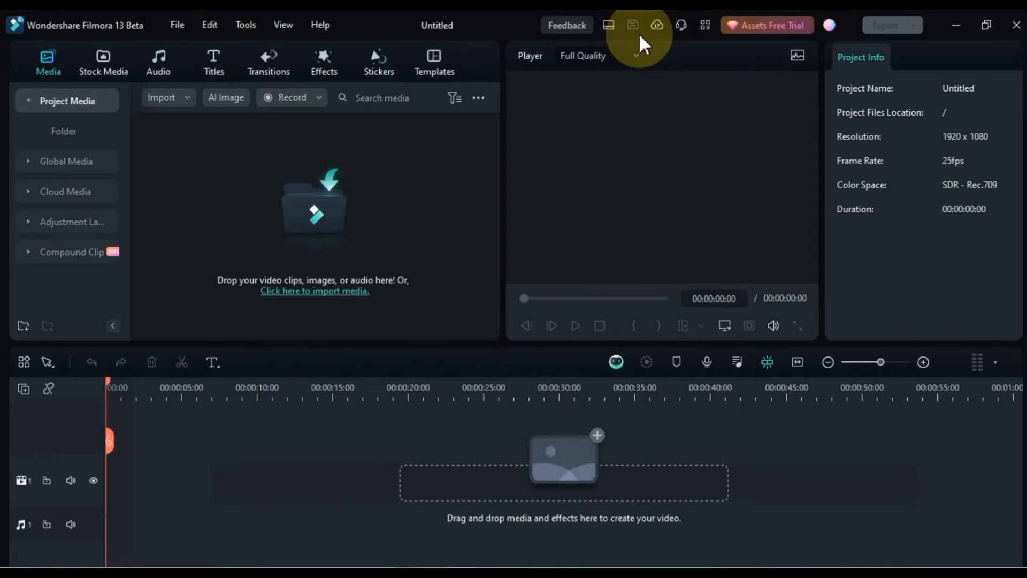
{"action": "left_click", "coordinate": [608, 27]}
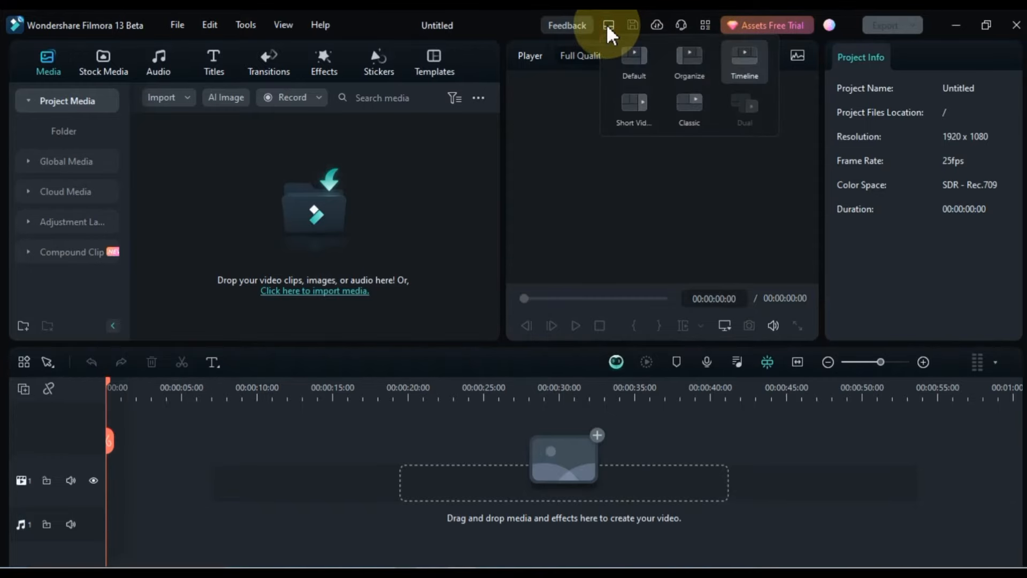
{"action": "left_click", "coordinate": [634, 97]}
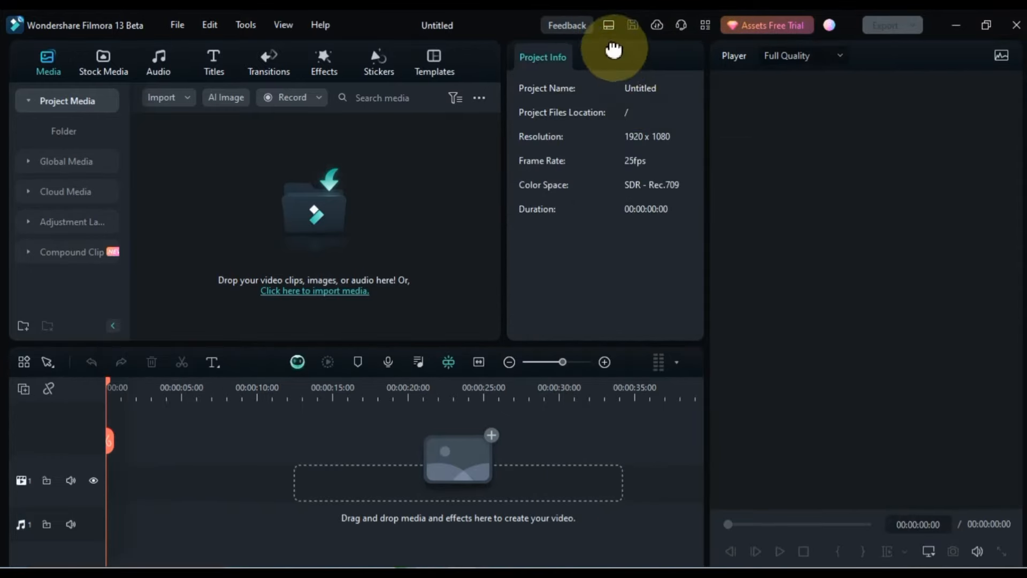
{"action": "left_click", "coordinate": [608, 25]}
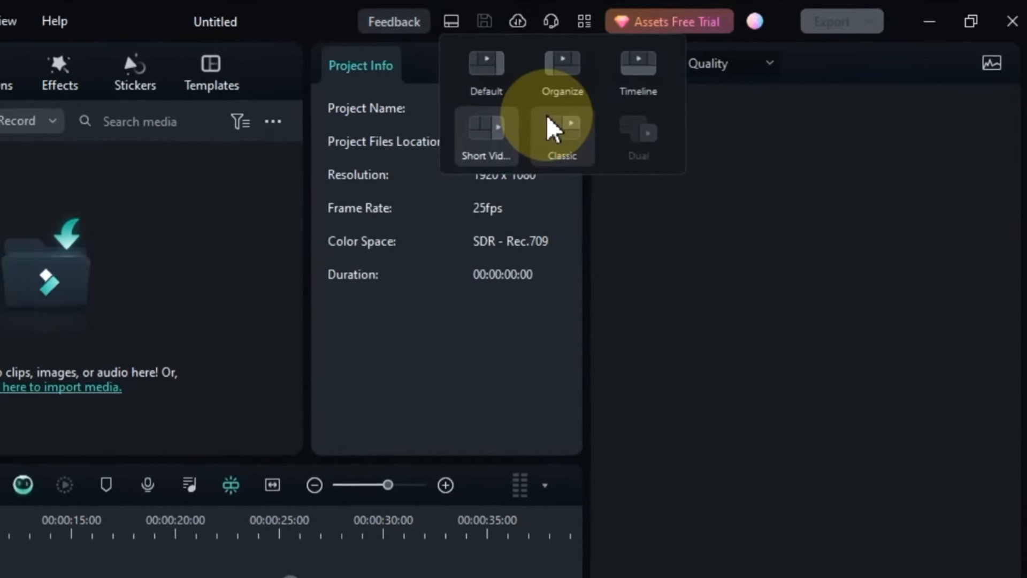
{"action": "left_click", "coordinate": [537, 134]}
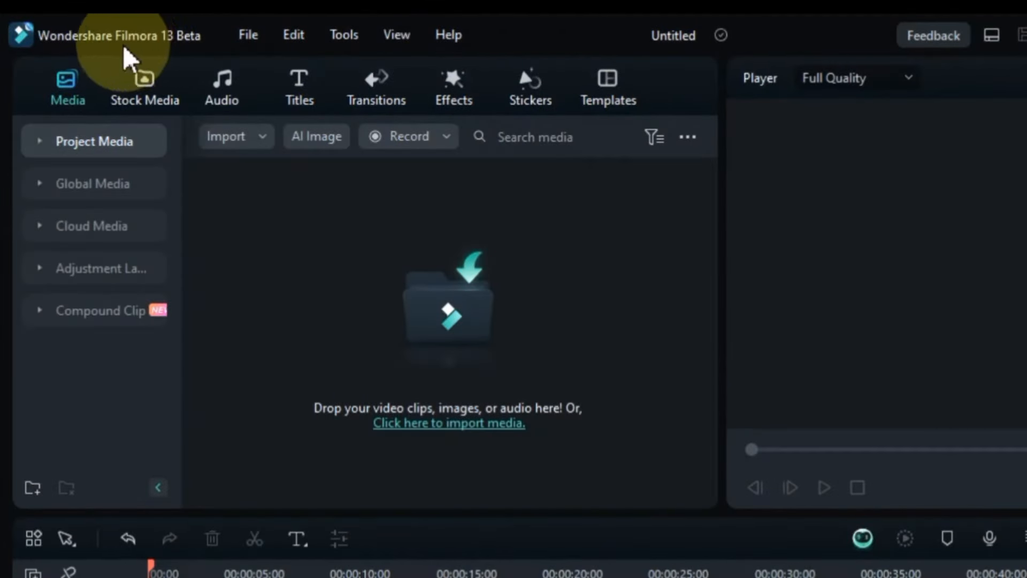
{"action": "left_click", "coordinate": [248, 37]}
{"action": "mouse_move", "coordinate": [293, 38]}
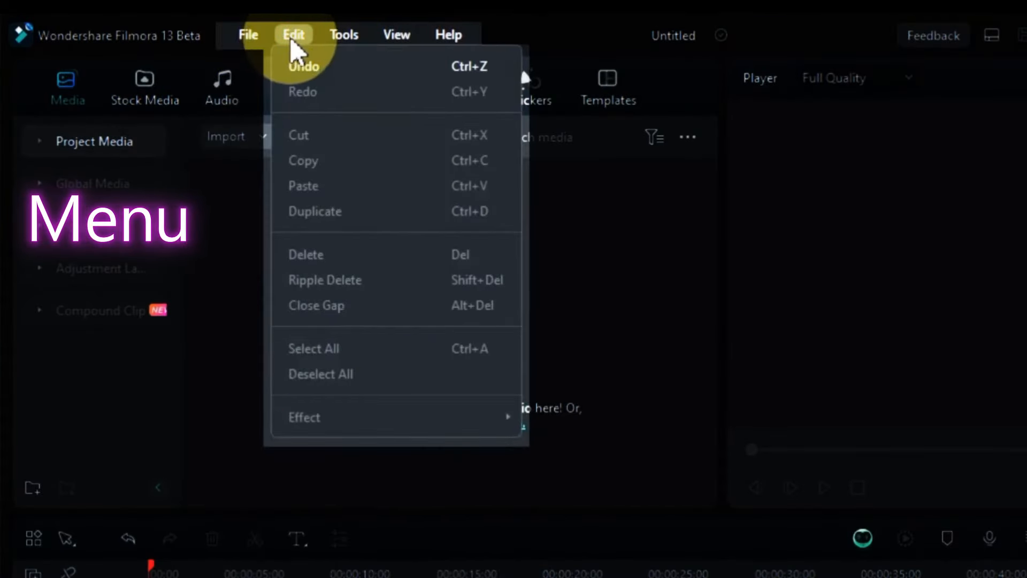
{"action": "mouse_move", "coordinate": [451, 41]}
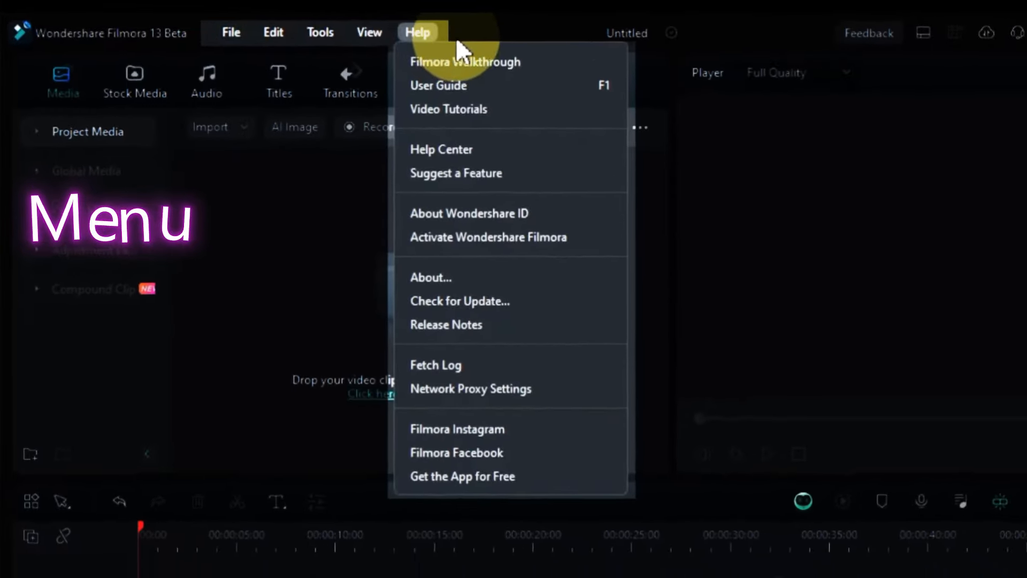
{"action": "left_click", "coordinate": [522, 38]}
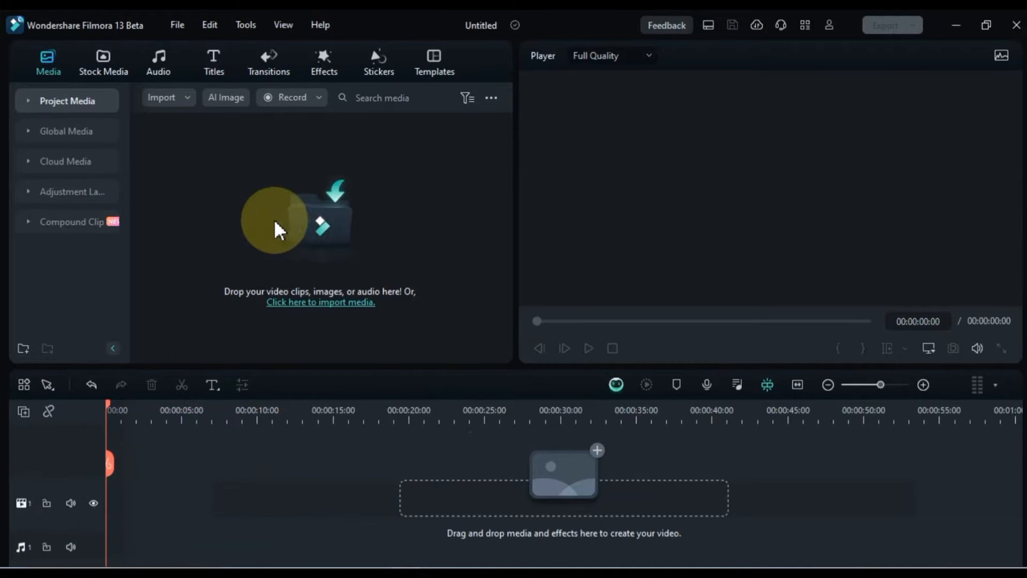
{"action": "left_click", "coordinate": [306, 223]}
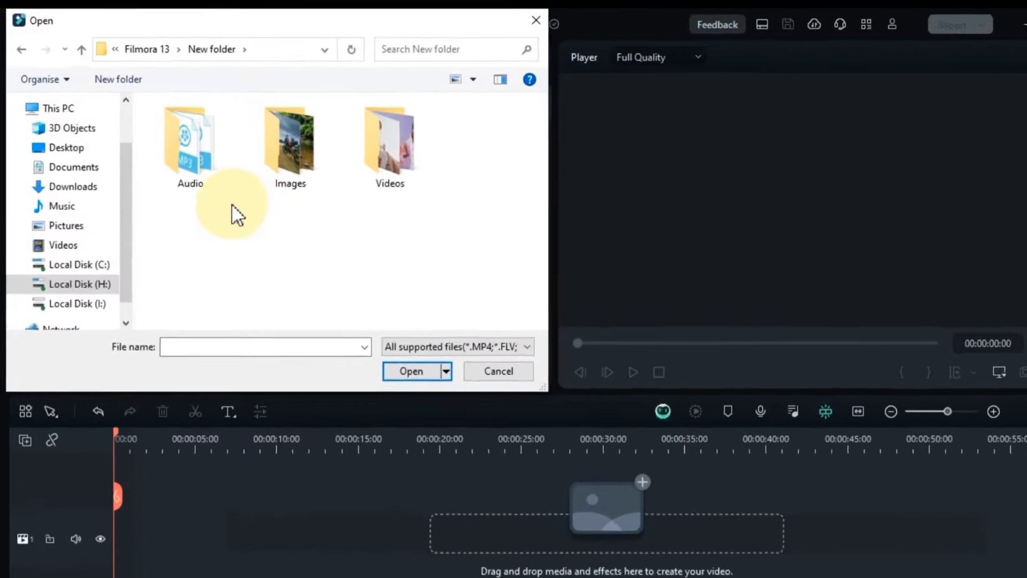
{"action": "left_click", "coordinate": [180, 148]}
{"action": "double_click", "coordinate": [236, 189]}
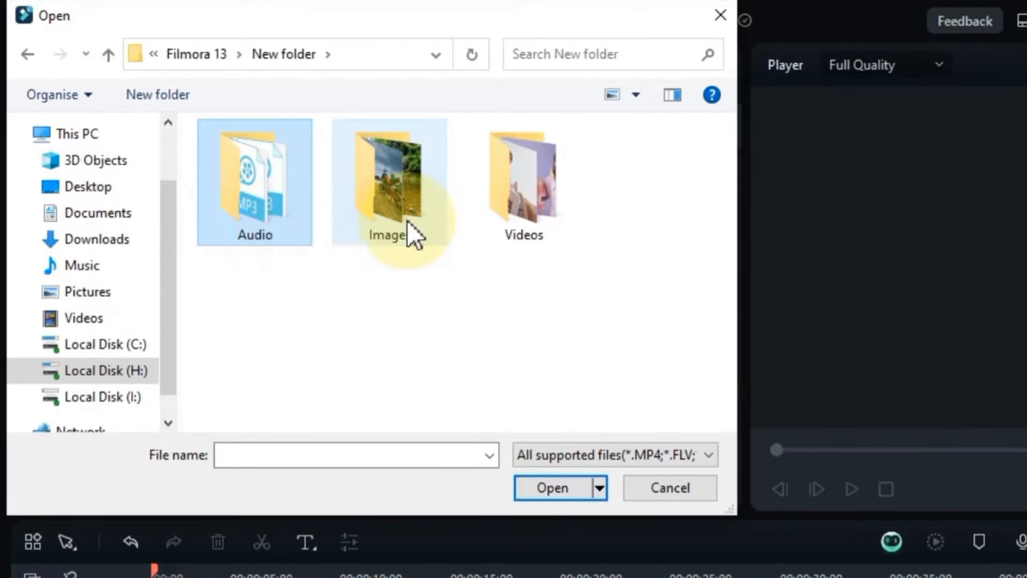
{"action": "double_click", "coordinate": [406, 221]}
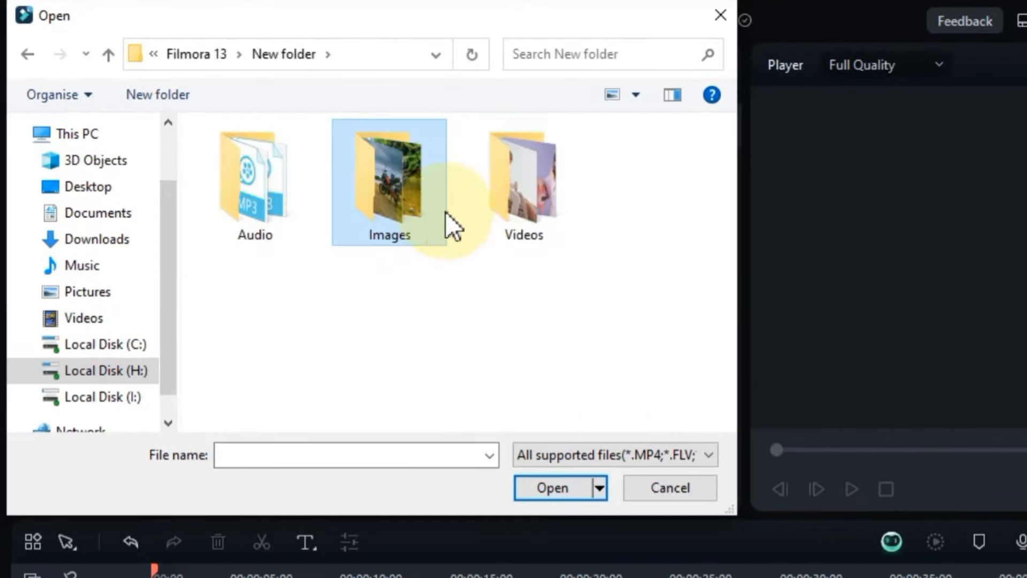
{"action": "left_click", "coordinate": [520, 202]}
{"action": "double_click", "coordinate": [520, 201]}
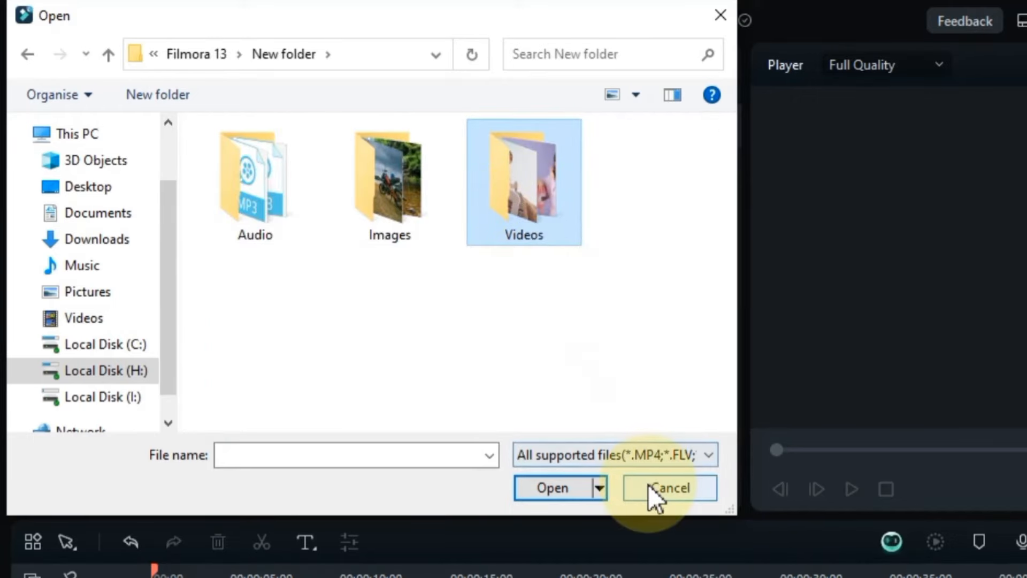
{"action": "left_click", "coordinate": [648, 484]}
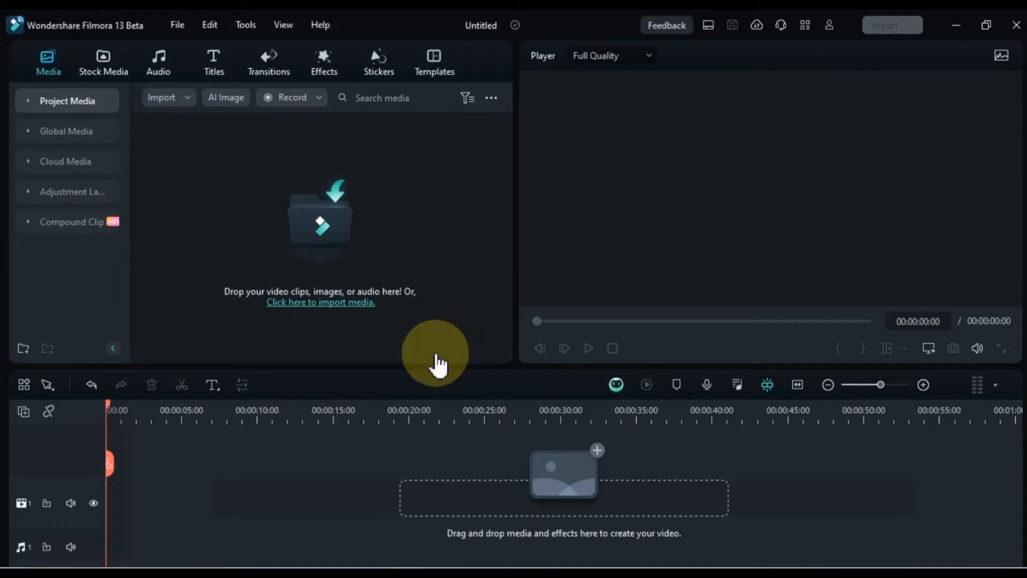
- Import the Audio, Images and Videos folders from File Explorer into Filmora's project media, and deselect the imported files
{"action": "left_click", "coordinate": [238, 577]}
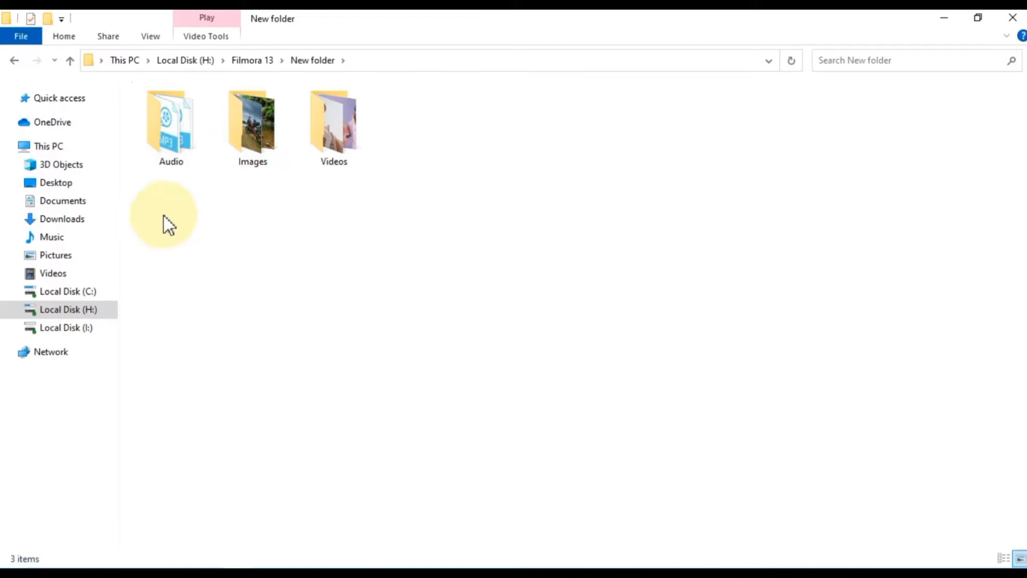
{"action": "left_click_drag", "start_coordinate": [159, 190], "coordinate": [373, 127]}
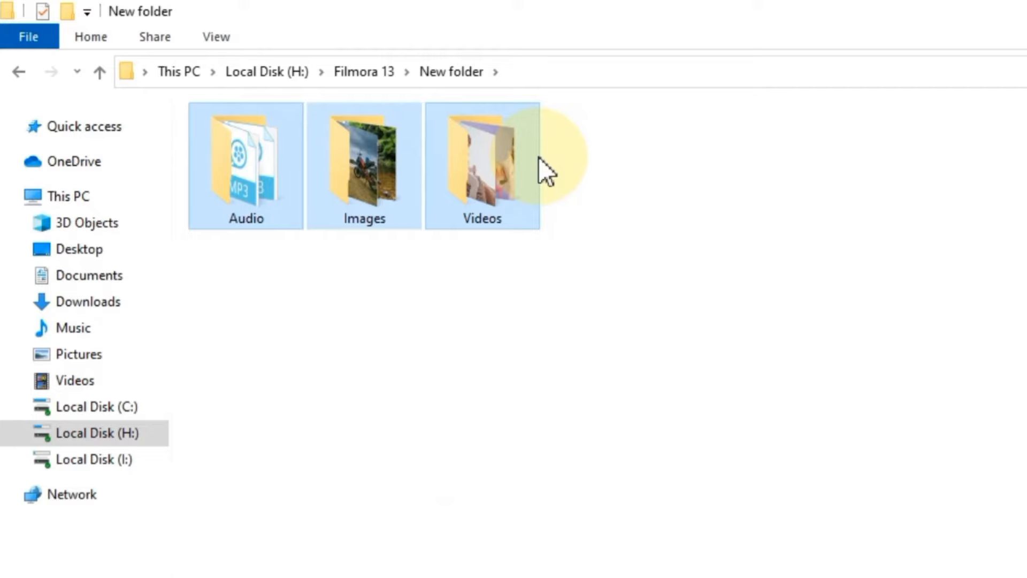
{"action": "left_click_drag", "start_coordinate": [264, 166], "coordinate": [663, 515]}
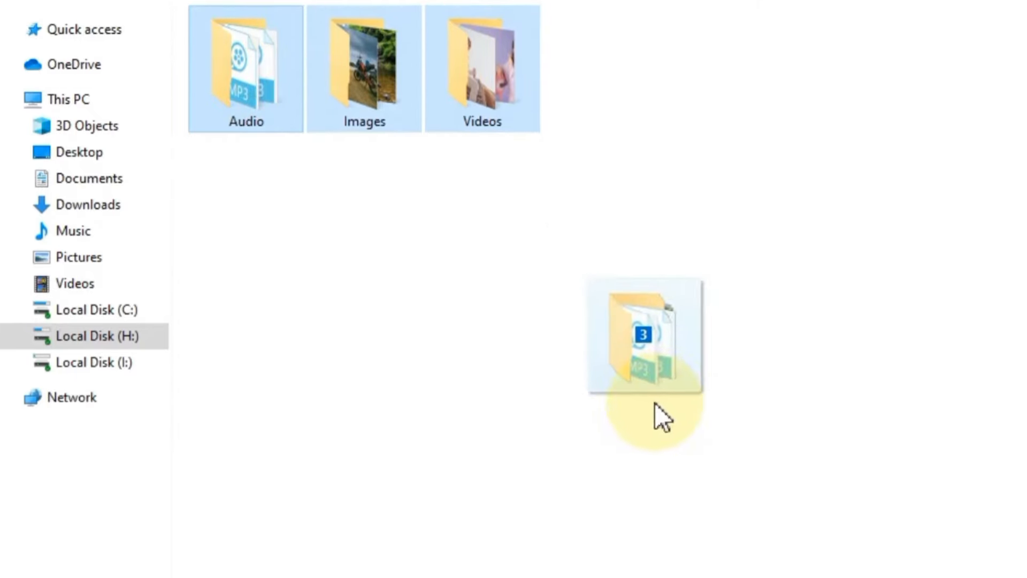
{"action": "left_click_drag", "start_coordinate": [655, 404], "coordinate": [438, 249]}
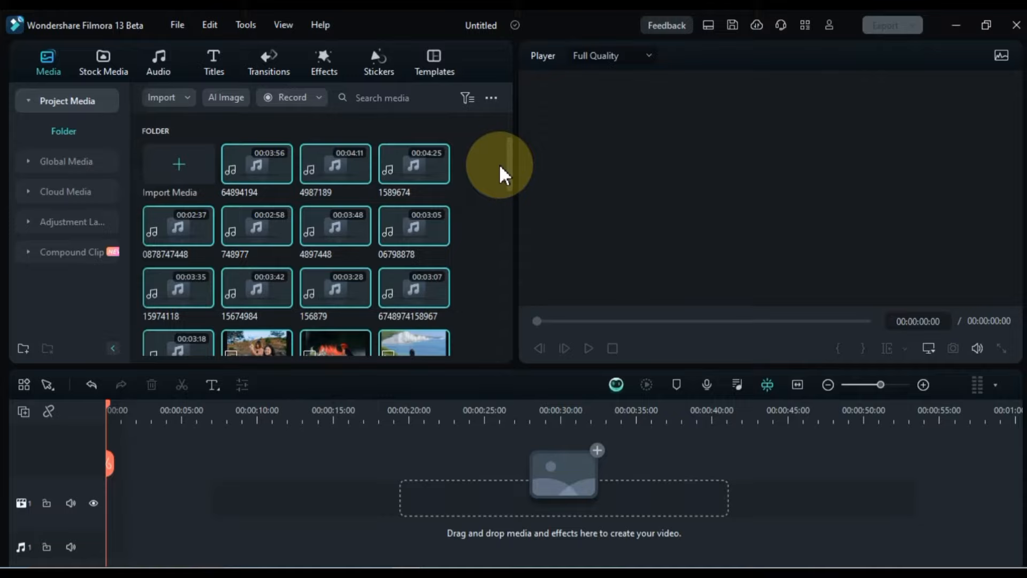
{"action": "left_click_drag", "start_coordinate": [509, 161], "coordinate": [520, 233]}
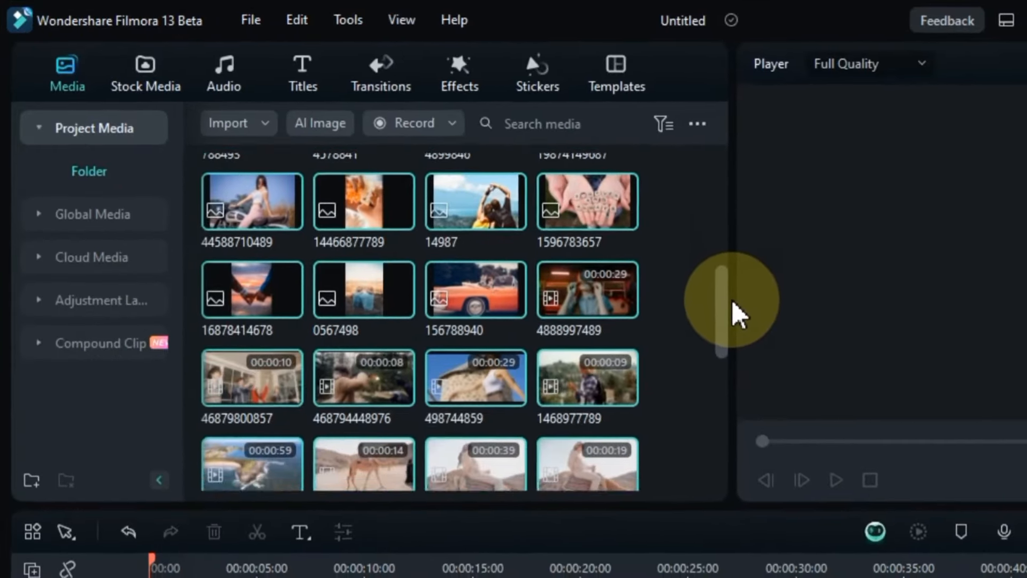
{"action": "left_click_drag", "start_coordinate": [739, 316], "coordinate": [685, 182]}
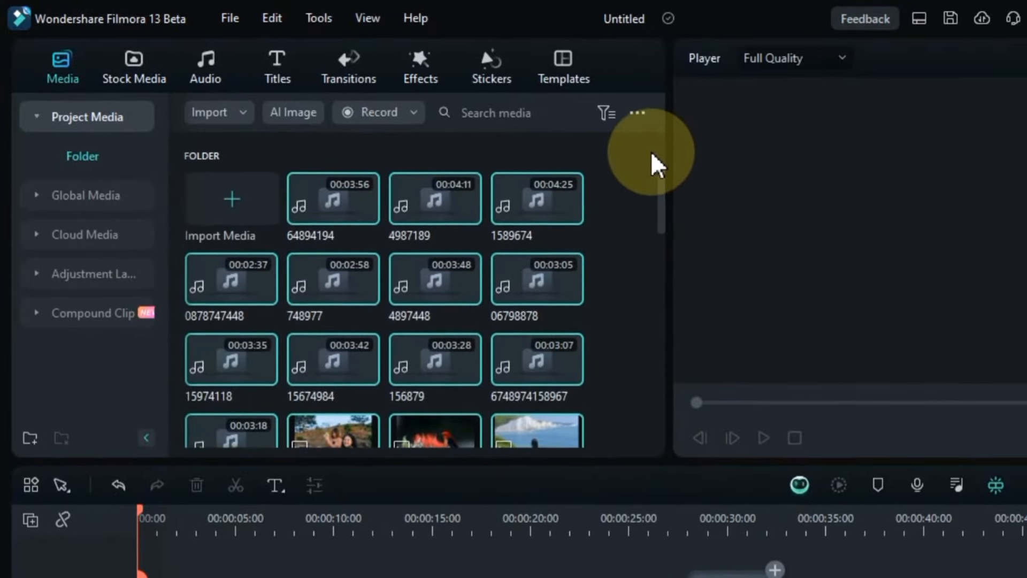
{"action": "left_click", "coordinate": [599, 194]}
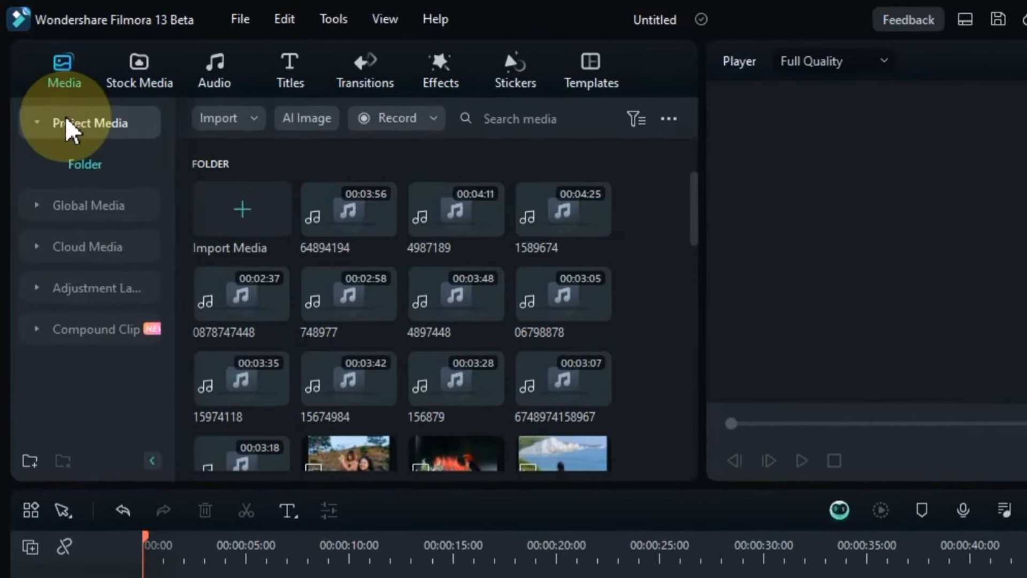
- Add a new folder named Videos under Project Media
{"action": "left_click", "coordinate": [79, 123]}
{"action": "right_click", "coordinate": [81, 124]}
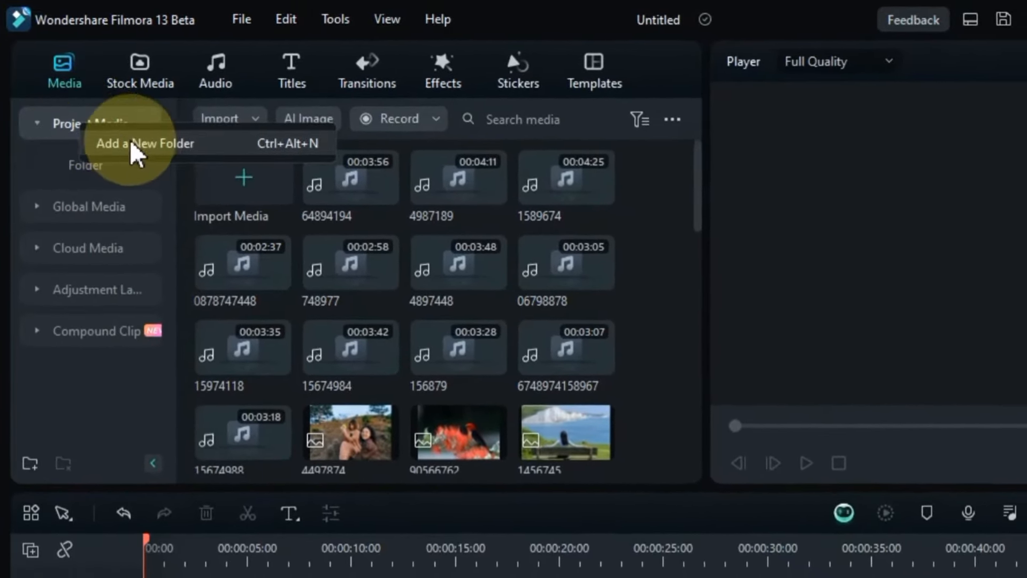
{"action": "left_click", "coordinate": [135, 143]}
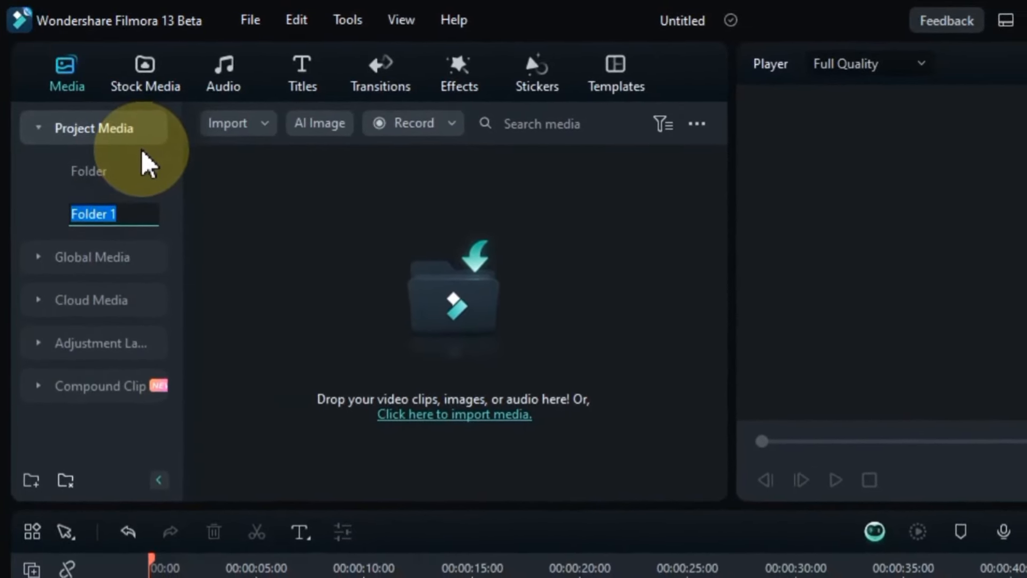
{"action": "type", "text": "Videos"}
{"action": "key", "text": "Return"}
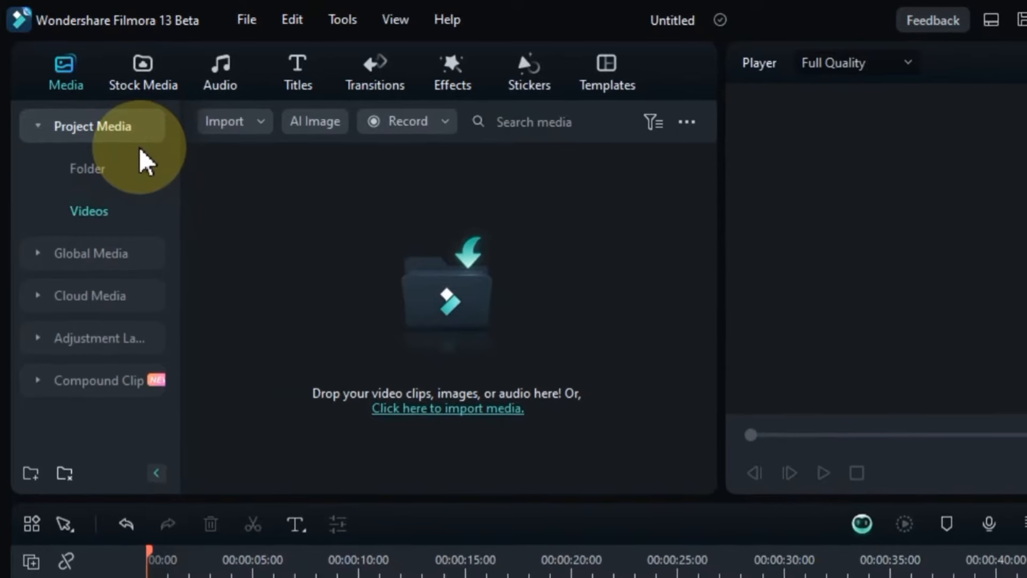
- Add a new folder named Photos under Project Media
{"action": "left_click", "coordinate": [119, 132]}
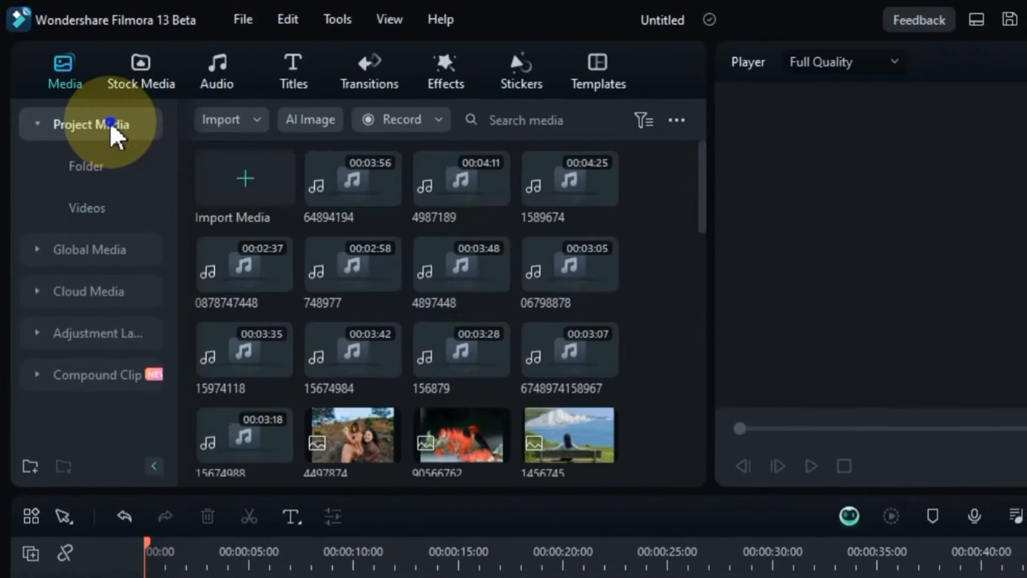
{"action": "right_click", "coordinate": [110, 123]}
{"action": "left_click", "coordinate": [154, 137]}
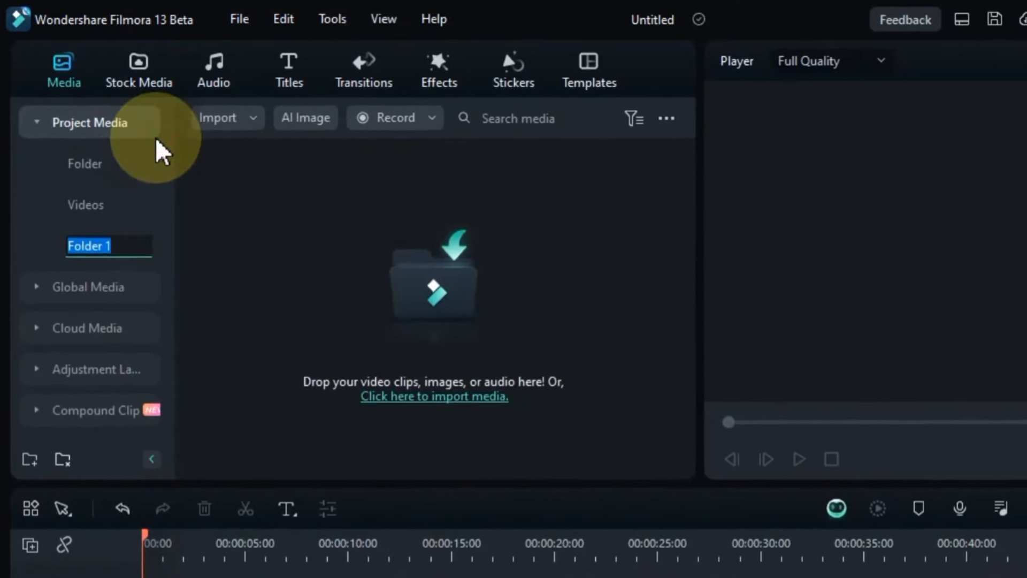
{"action": "key", "text": "BackSpace"}
{"action": "type", "text": "Photos"}
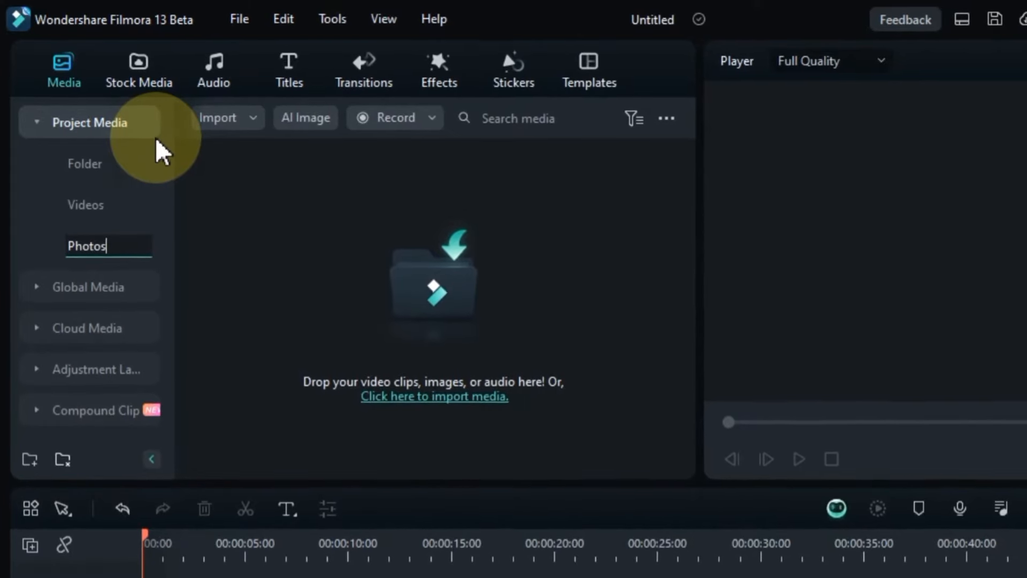
{"action": "key", "text": "Return"}
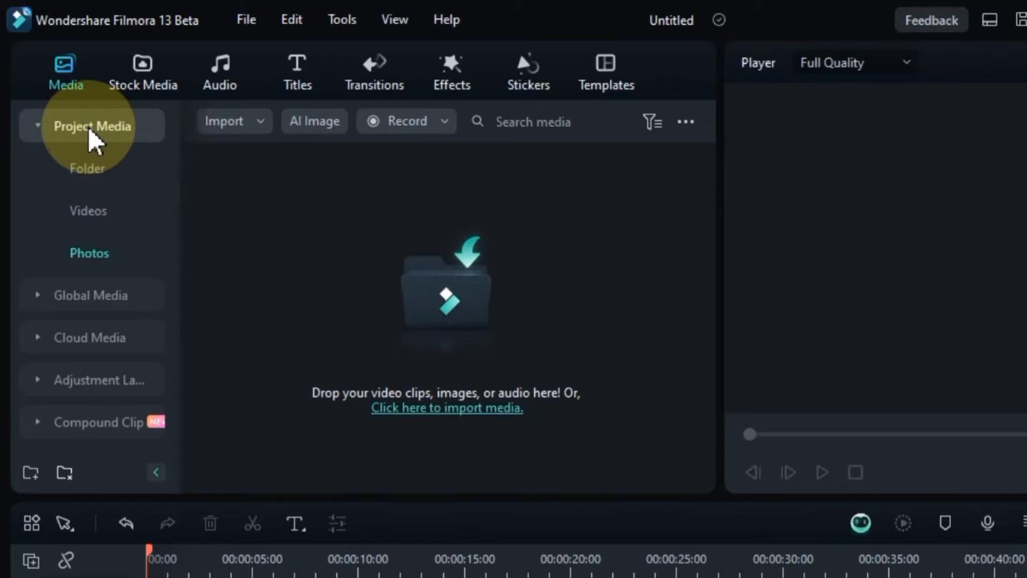
- Add a new folder named Musics under Project Media
{"action": "right_click", "coordinate": [89, 127]}
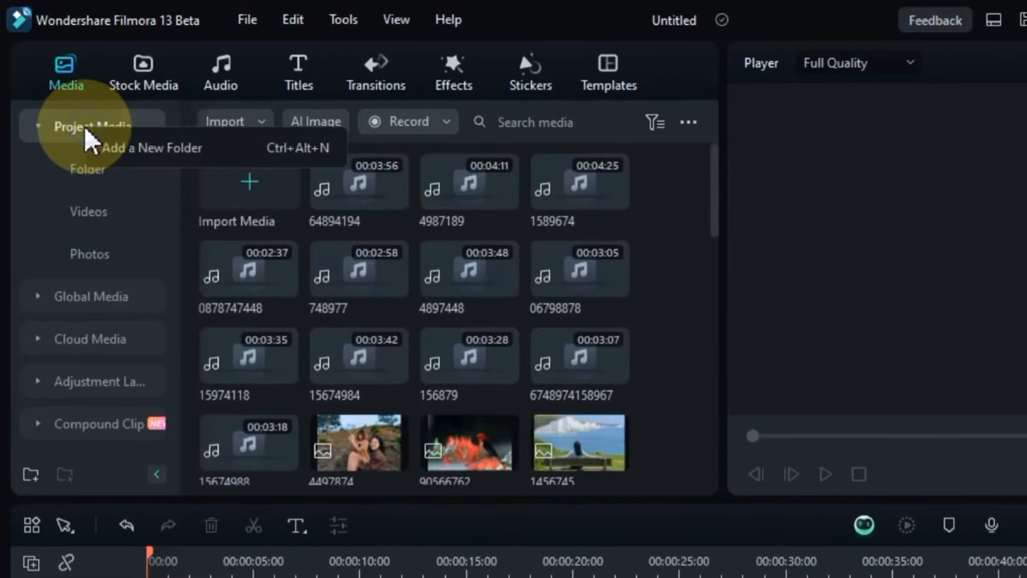
{"action": "left_click", "coordinate": [128, 146]}
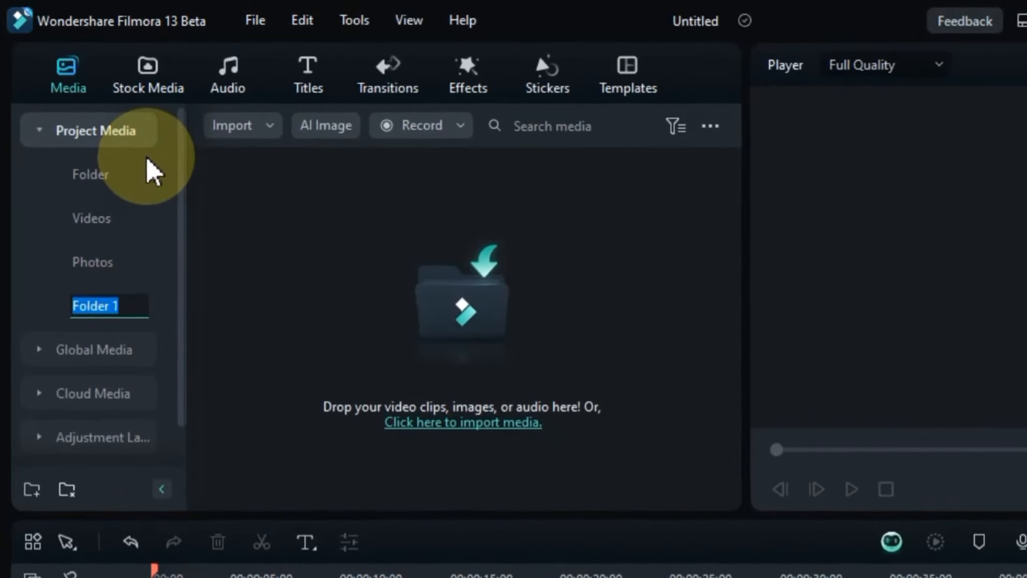
{"action": "type", "text": "Musics"}
{"action": "key", "text": "Return"}
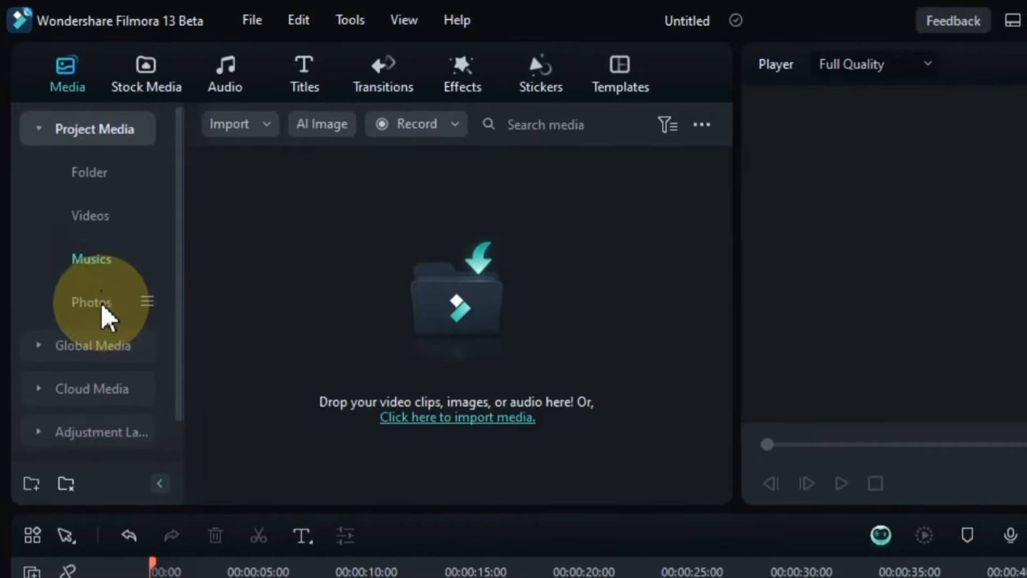
- Reorder the Project Media subfolders so they run Folder, Musics, Photos, Videos
{"action": "left_click", "coordinate": [101, 304]}
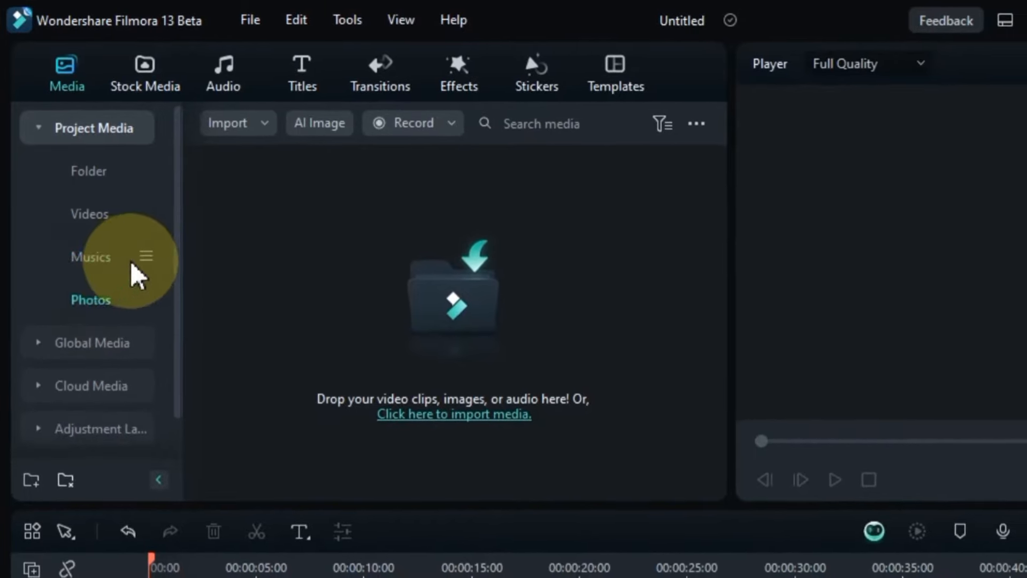
{"action": "mouse_move", "coordinate": [145, 259]}
{"action": "left_mouse_down"}
{"action": "mouse_move", "coordinate": [153, 281]}
{"action": "mouse_move", "coordinate": [143, 300]}
{"action": "mouse_move", "coordinate": [156, 300]}
{"action": "mouse_move", "coordinate": [153, 239]}
{"action": "mouse_move", "coordinate": [135, 248]}
{"action": "left_mouse_up"}
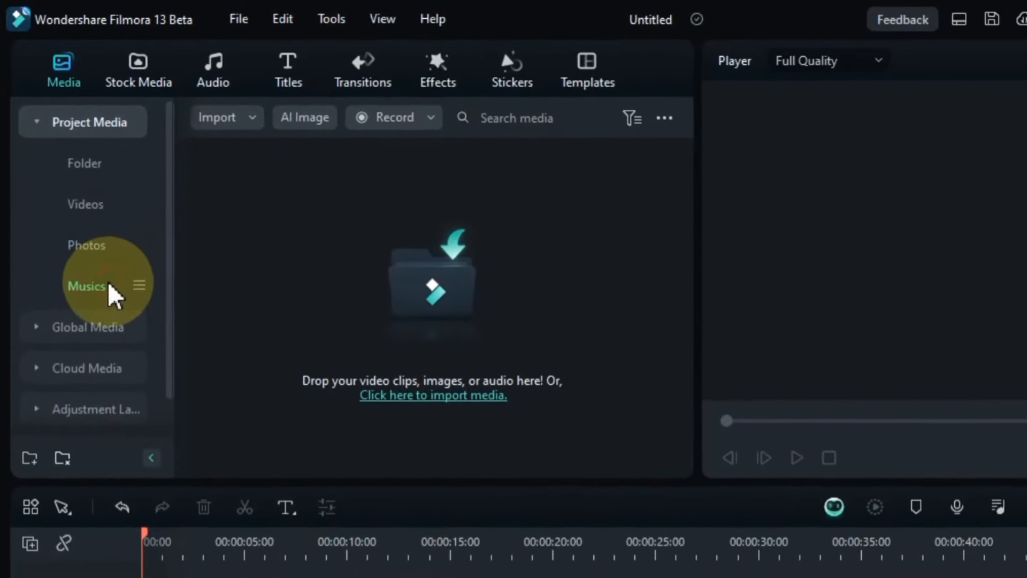
{"action": "left_click", "coordinate": [142, 213]}
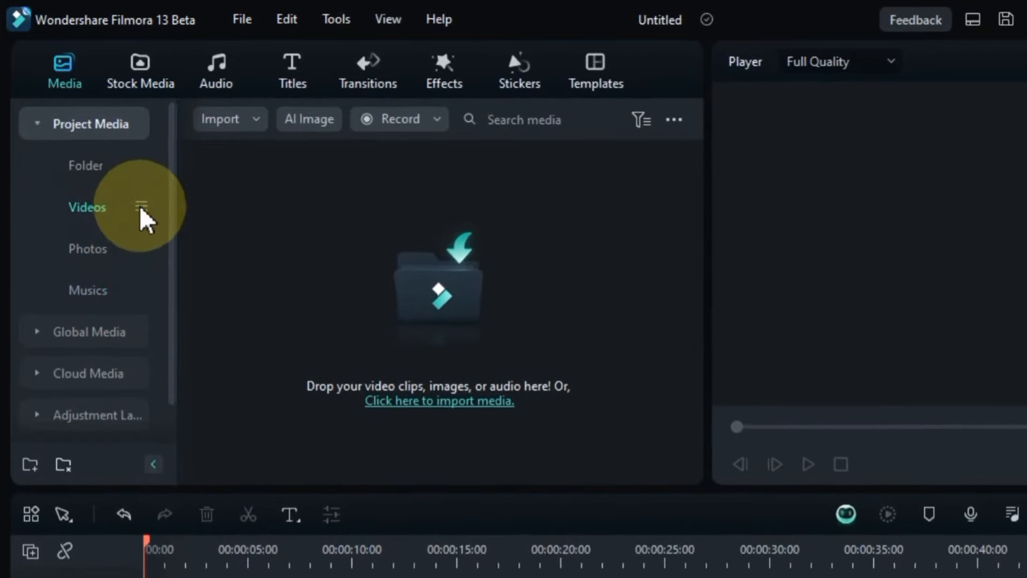
{"action": "mouse_move", "coordinate": [141, 210]}
{"action": "left_mouse_down"}
{"action": "mouse_move", "coordinate": [163, 298]}
{"action": "mouse_move", "coordinate": [148, 294]}
{"action": "mouse_move", "coordinate": [159, 201]}
{"action": "left_mouse_up"}
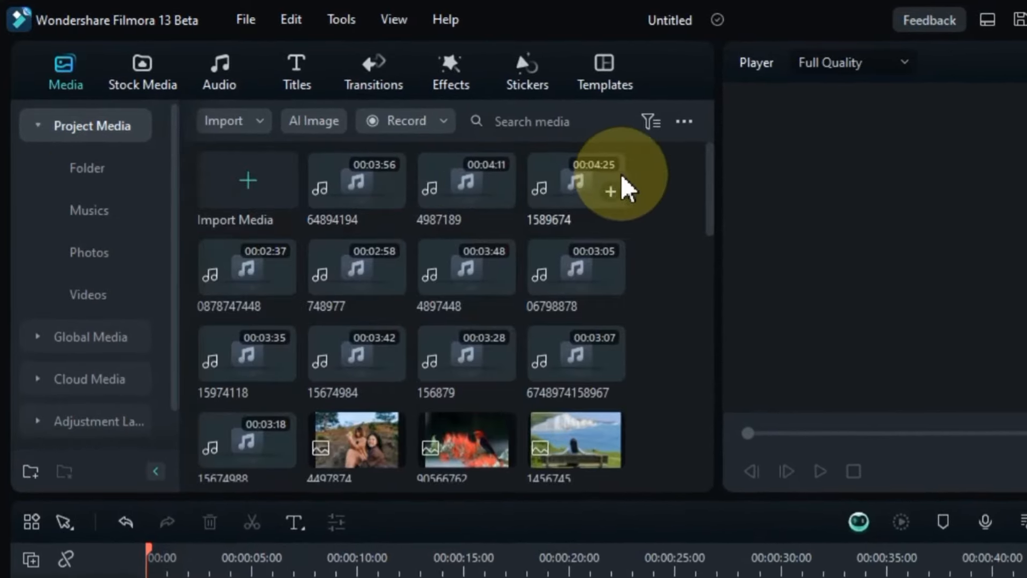
- Select all the imported audio files in Project Media, move them into the Musics folder, and open that folder to check them
{"action": "left_click_drag", "start_coordinate": [639, 174], "coordinate": [220, 360]}
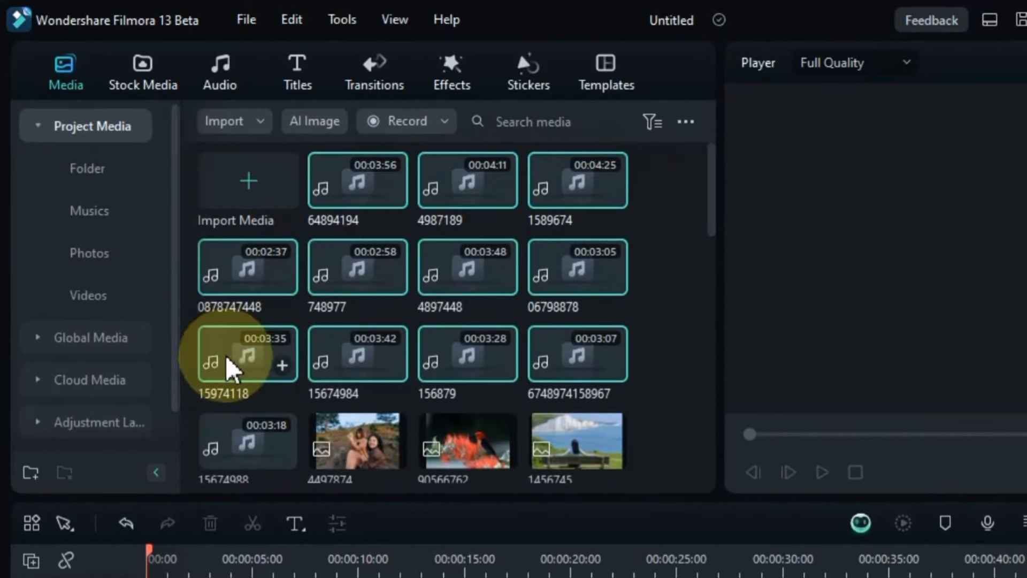
{"action": "left_click", "coordinate": [241, 454]}
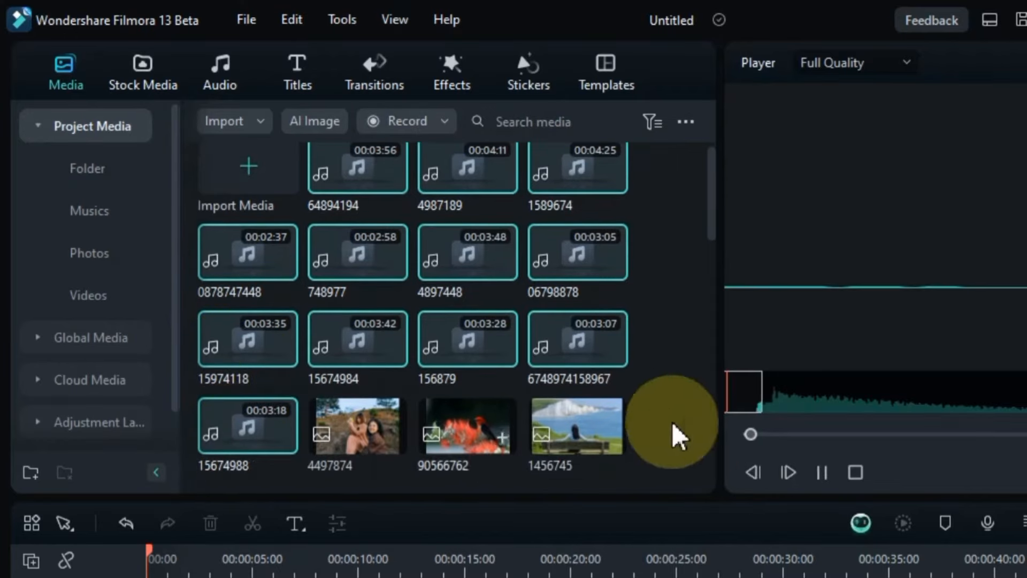
{"action": "left_click", "coordinate": [823, 472]}
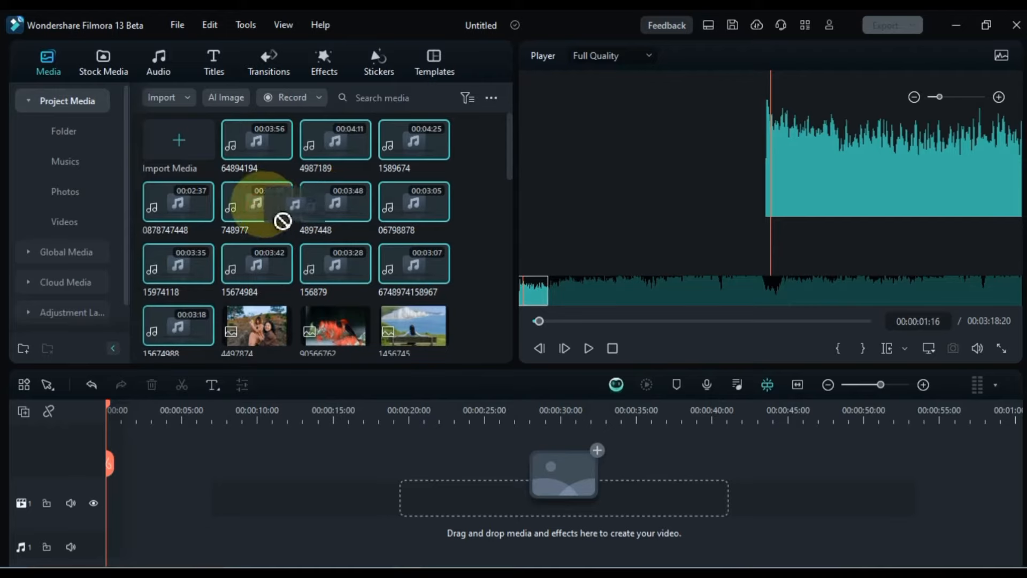
{"action": "left_click_drag", "start_coordinate": [283, 220], "coordinate": [64, 166]}
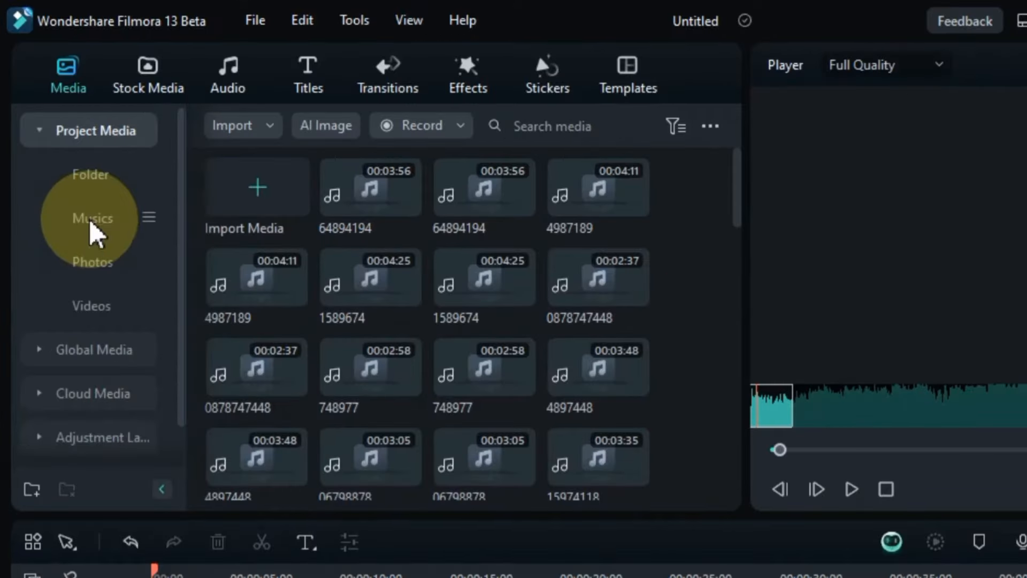
{"action": "scroll", "coordinate": [348, 271], "scroll_direction": "down", "scroll_amount": 15}
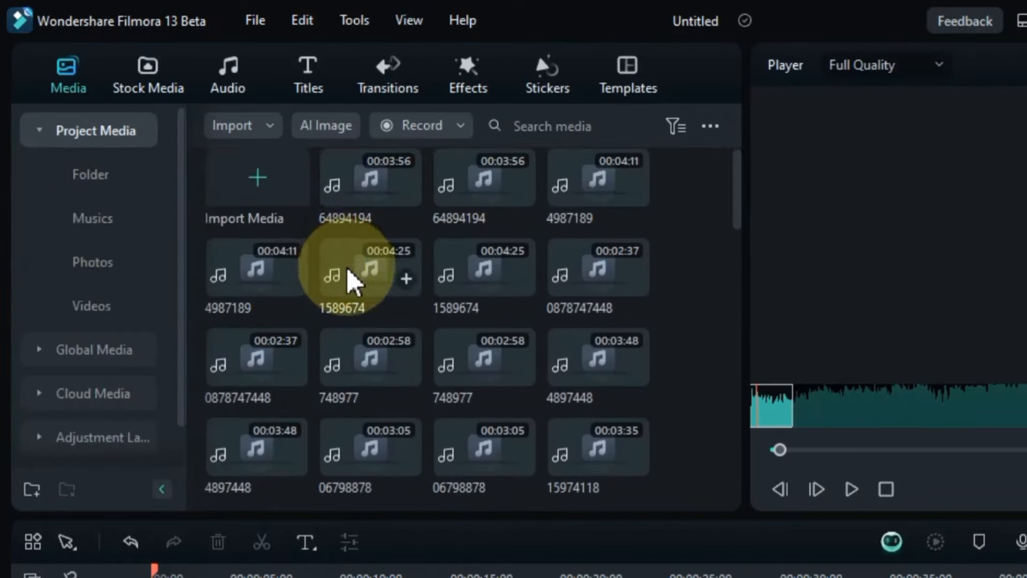
{"action": "scroll", "coordinate": [348, 270], "scroll_direction": "up", "scroll_amount": 15}
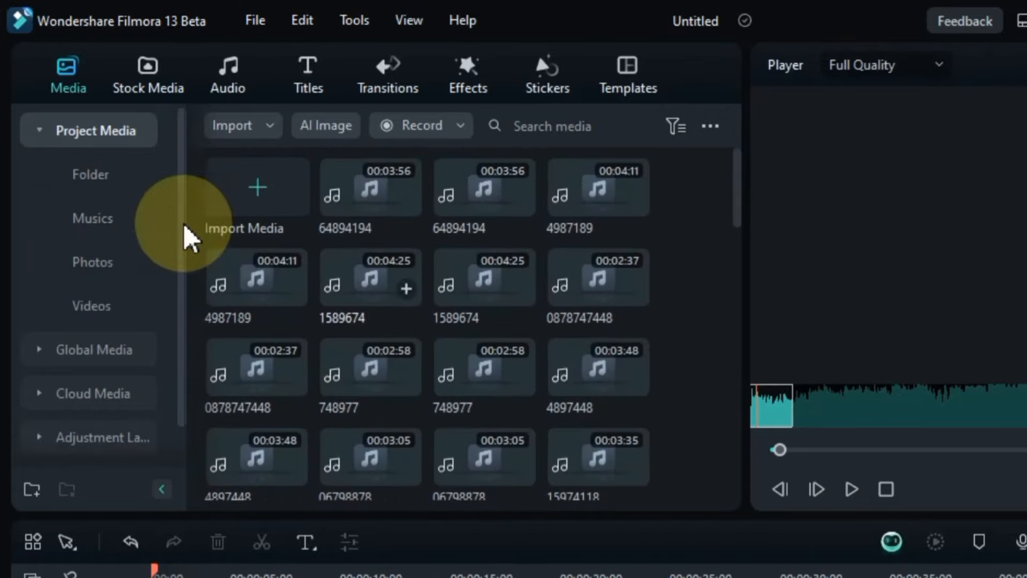
{"action": "left_click", "coordinate": [88, 222]}
{"action": "scroll", "coordinate": [540, 348], "scroll_direction": "down", "scroll_amount": 1}
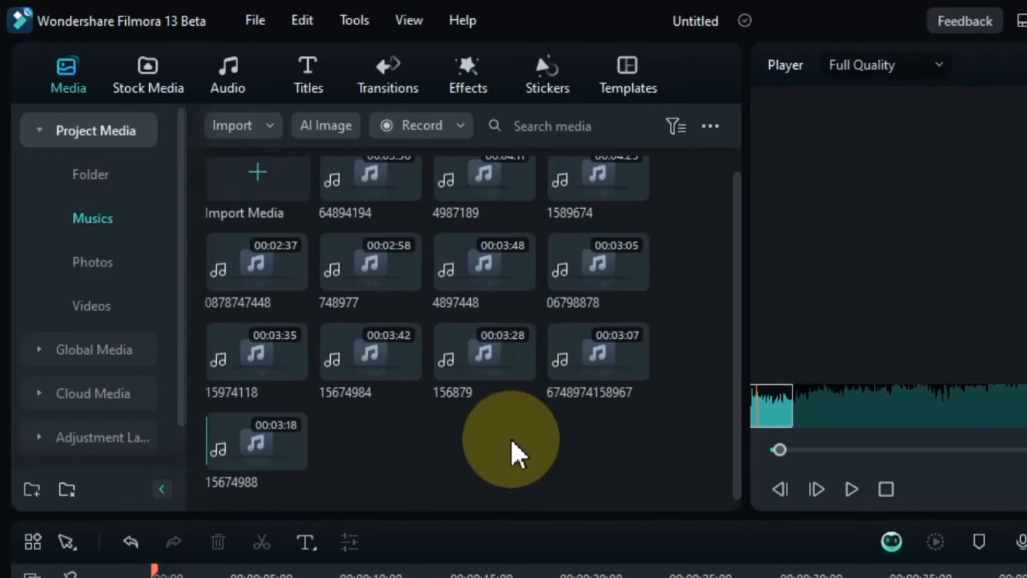
{"action": "scroll", "coordinate": [512, 458], "scroll_direction": "up", "scroll_amount": 1}
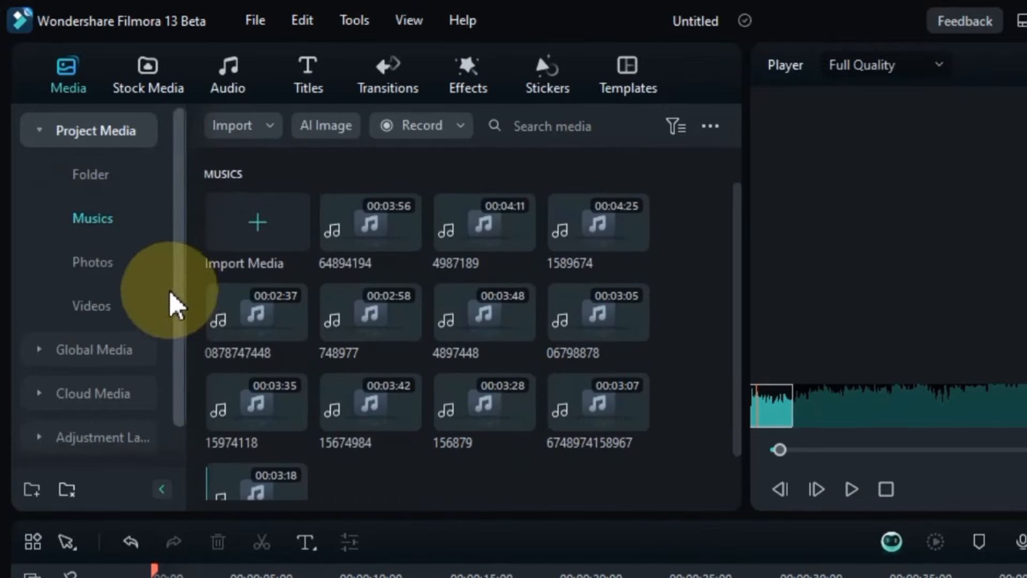
- Select all the images in the folder named Folder, move them into Photos, and open Photos to check them
{"action": "left_click", "coordinate": [97, 267]}
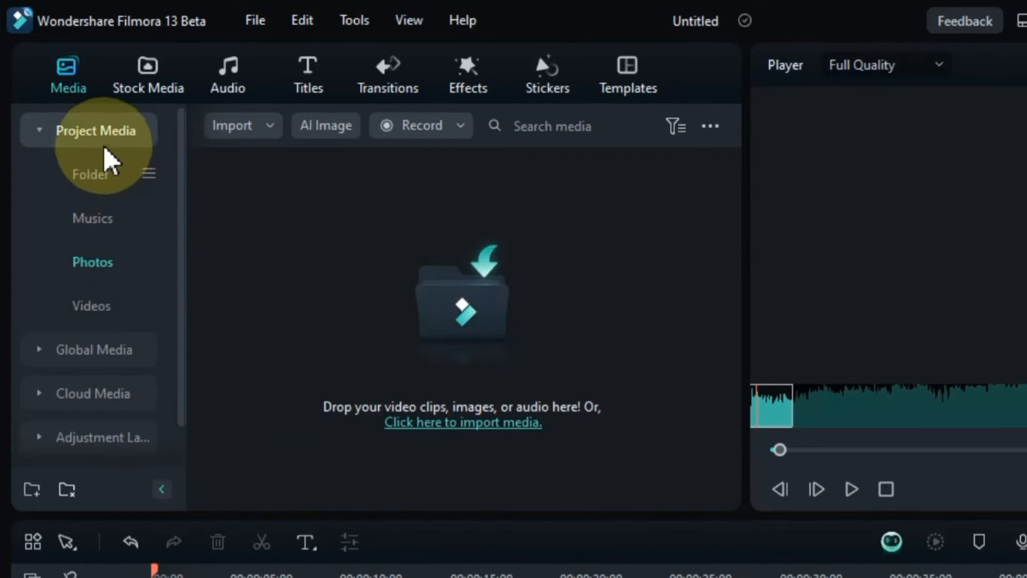
{"action": "left_click", "coordinate": [90, 177]}
{"action": "scroll", "coordinate": [615, 348], "scroll_direction": "down", "scroll_amount": 3}
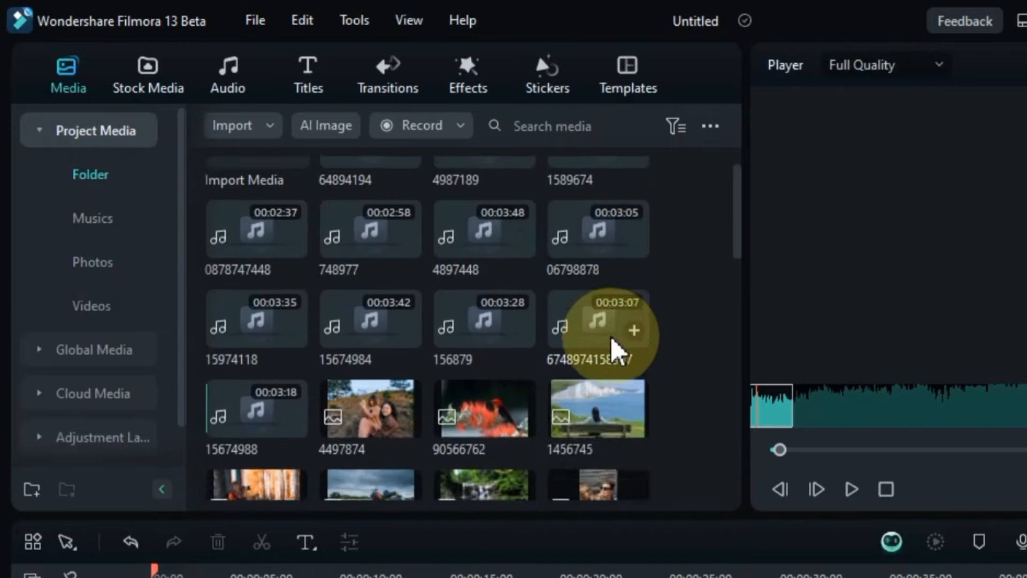
{"action": "scroll", "coordinate": [613, 340], "scroll_direction": "down", "scroll_amount": 3}
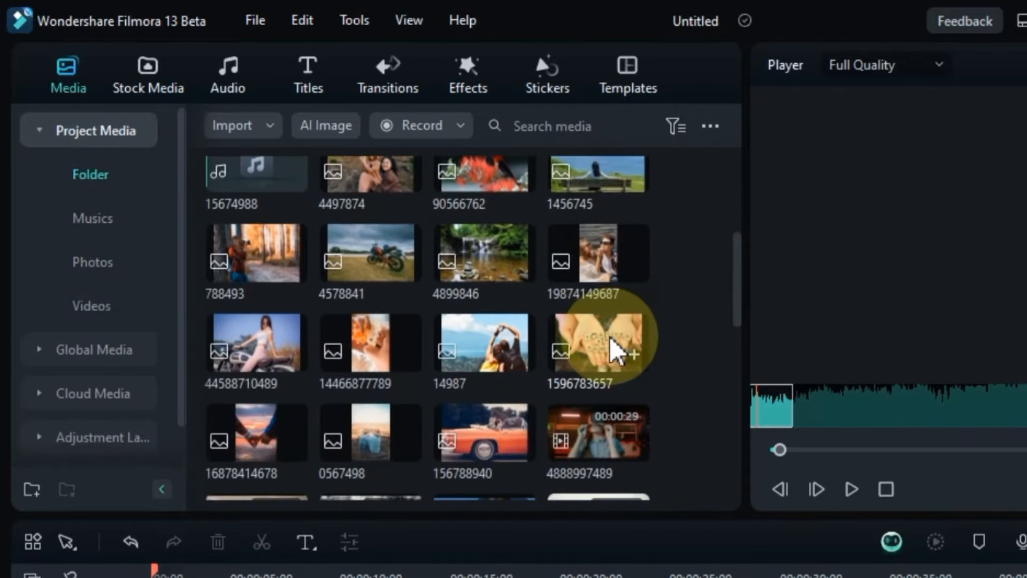
{"action": "scroll", "coordinate": [616, 337], "scroll_direction": "up", "scroll_amount": 3}
{"action": "left_click_drag", "start_coordinate": [670, 331], "coordinate": [388, 371]}
{"action": "left_click_drag", "start_coordinate": [680, 408], "coordinate": [266, 295]}
{"action": "left_click", "coordinate": [615, 321], "text": "ctrl"}
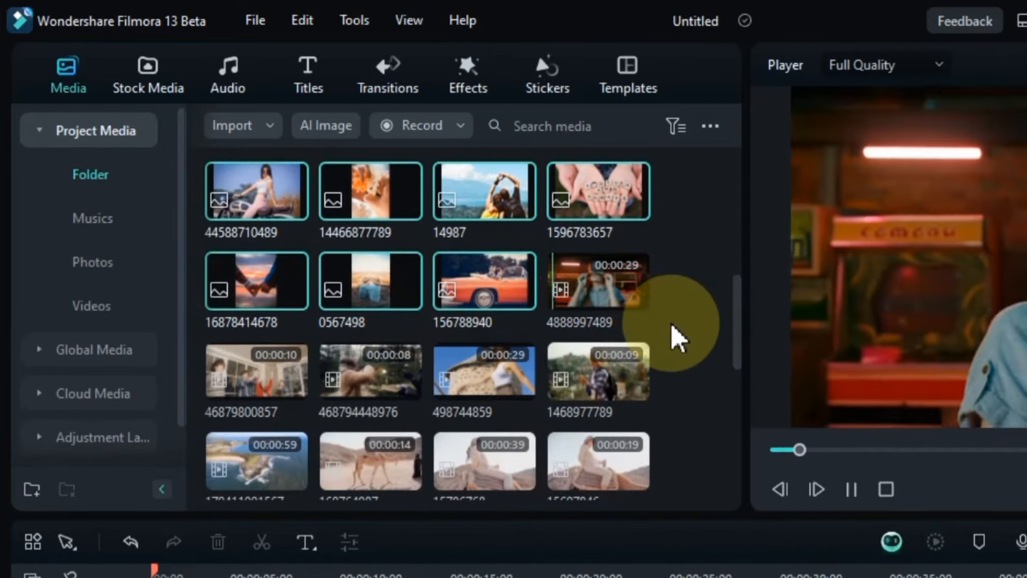
{"action": "scroll", "coordinate": [671, 324], "scroll_direction": "up", "scroll_amount": 3}
{"action": "scroll", "coordinate": [678, 338], "scroll_direction": "up", "scroll_amount": 3}
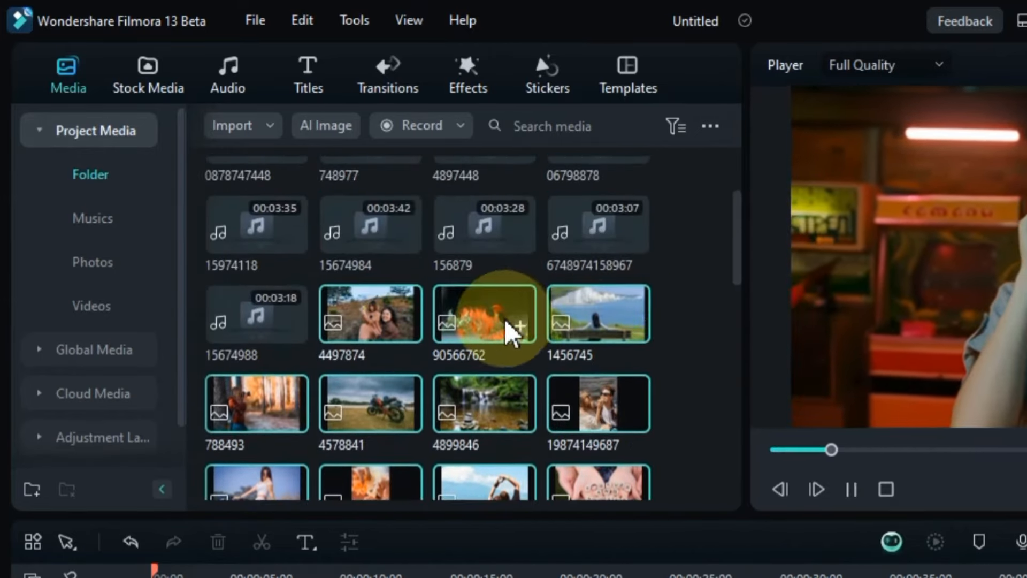
{"action": "left_click_drag", "start_coordinate": [490, 329], "coordinate": [80, 269]}
{"action": "left_click", "coordinate": [81, 269]}
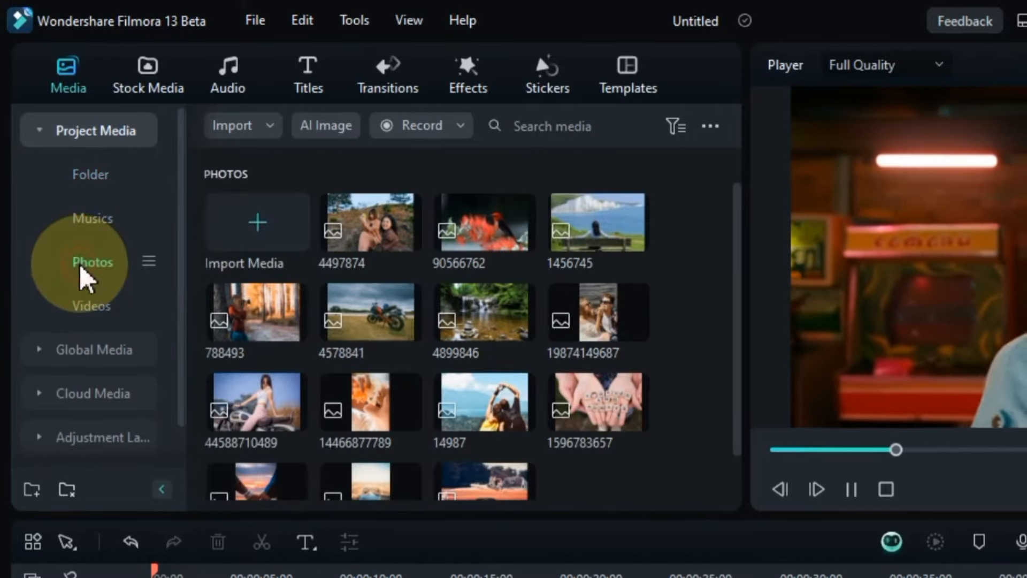
{"action": "scroll", "coordinate": [644, 249], "scroll_direction": "down", "scroll_amount": 1}
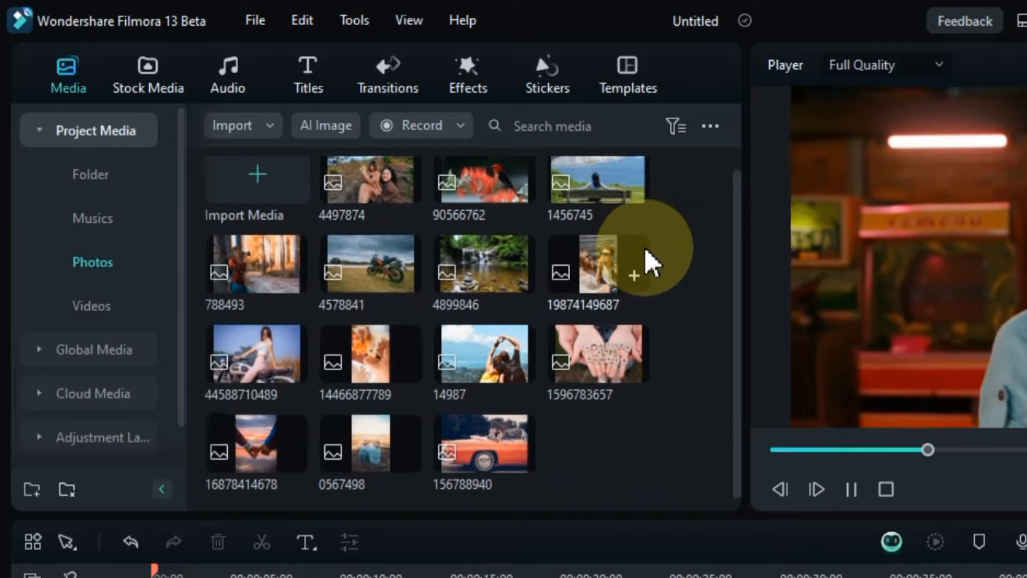
{"action": "scroll", "coordinate": [646, 249], "scroll_direction": "up", "scroll_amount": 1}
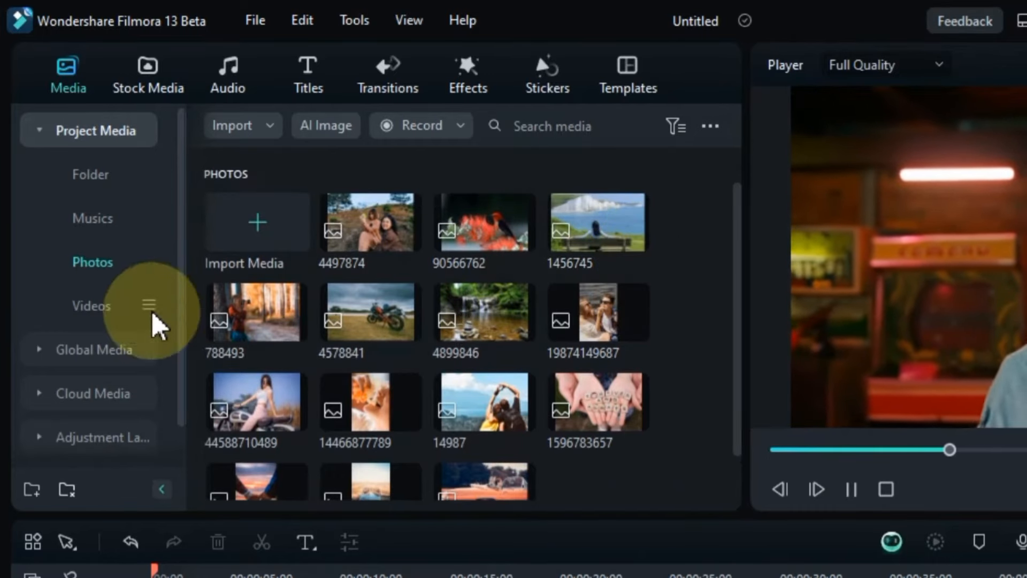
- Select all the video clips in the folder named Folder and move them into the Videos folder
{"action": "left_click", "coordinate": [107, 310]}
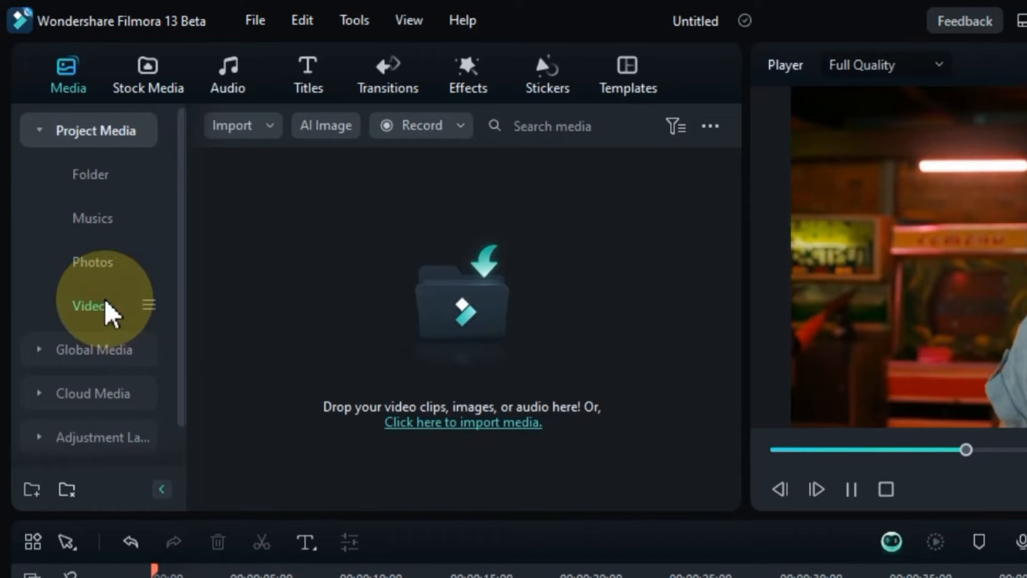
{"action": "left_click", "coordinate": [92, 176]}
{"action": "scroll", "coordinate": [601, 342], "scroll_direction": "down", "scroll_amount": 5}
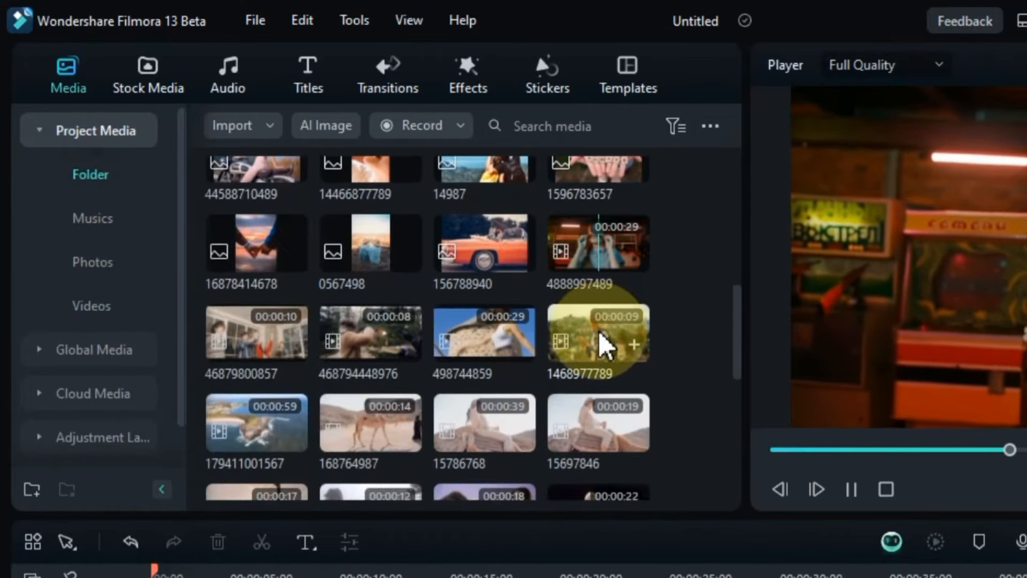
{"action": "scroll", "coordinate": [601, 345], "scroll_direction": "down", "scroll_amount": 3}
{"action": "scroll", "coordinate": [602, 345], "scroll_direction": "up", "scroll_amount": 3}
{"action": "scroll", "coordinate": [604, 348], "scroll_direction": "down", "scroll_amount": 2}
{"action": "scroll", "coordinate": [603, 348], "scroll_direction": "down", "scroll_amount": 4}
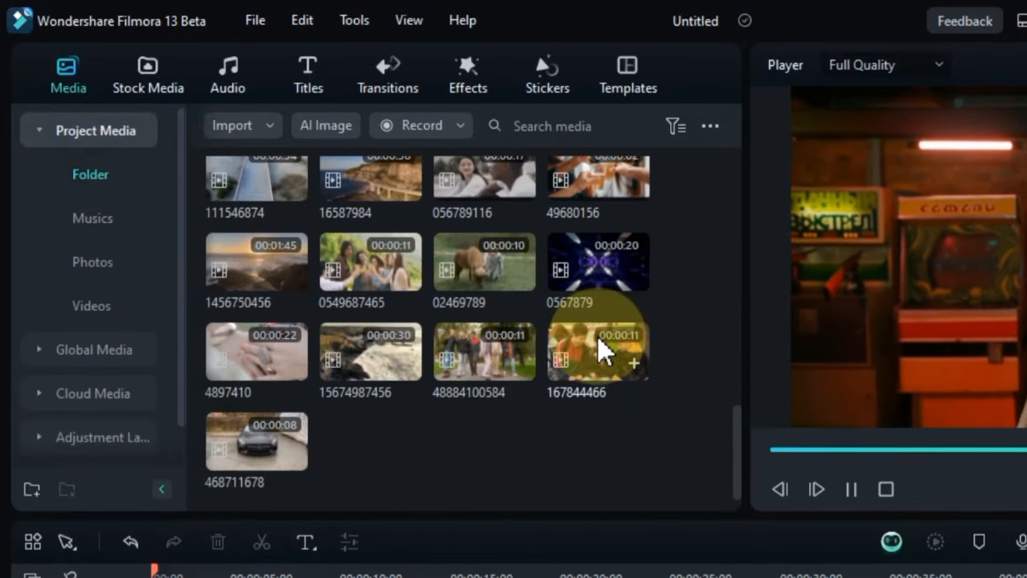
{"action": "left_click_drag", "start_coordinate": [673, 448], "coordinate": [267, 209]}
{"action": "scroll", "coordinate": [596, 325], "scroll_direction": "up", "scroll_amount": 2}
{"action": "left_click_drag", "start_coordinate": [677, 286], "coordinate": [297, 277]}
{"action": "scroll", "coordinate": [452, 251], "scroll_direction": "down", "scroll_amount": 1}
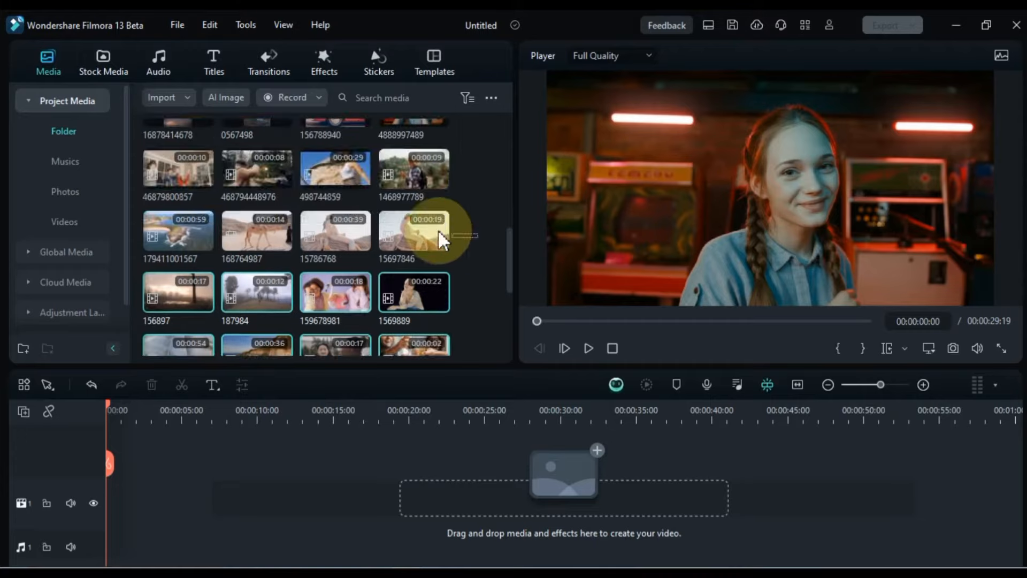
{"action": "scroll", "coordinate": [448, 229], "scroll_direction": "up", "scroll_amount": 4}
{"action": "scroll", "coordinate": [610, 369], "scroll_direction": "down", "scroll_amount": 6}
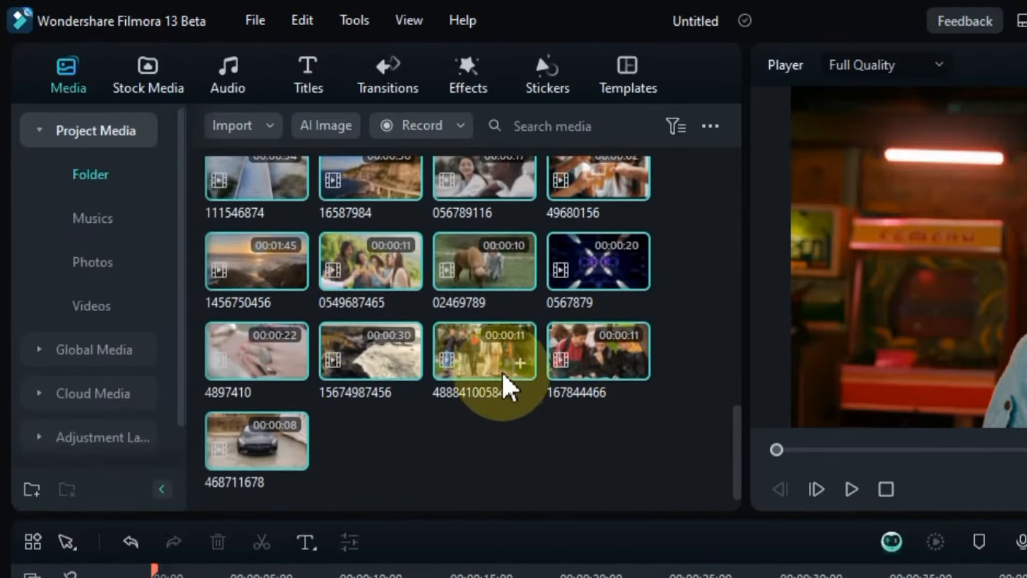
{"action": "left_click_drag", "start_coordinate": [503, 385], "coordinate": [88, 316]}
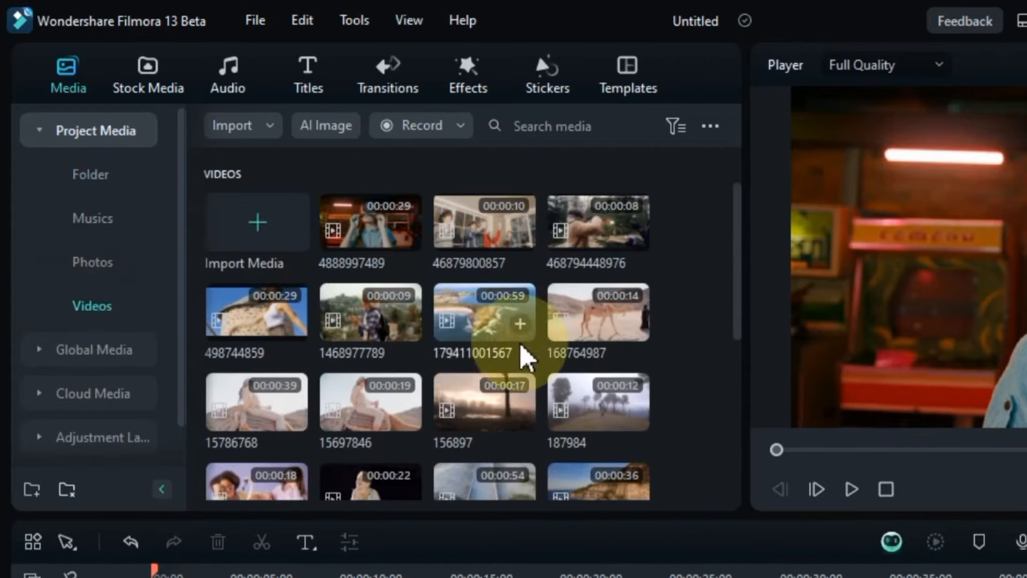
- Look through the contents of the Videos, Photos and Musics folders
{"action": "scroll", "coordinate": [644, 347], "scroll_direction": "down", "scroll_amount": 5}
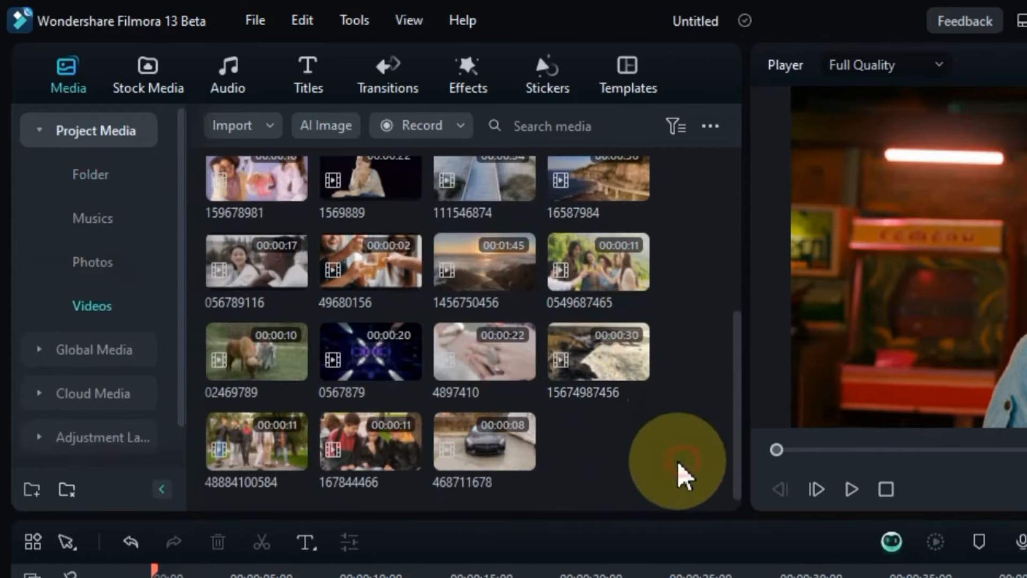
{"action": "left_click", "coordinate": [104, 270]}
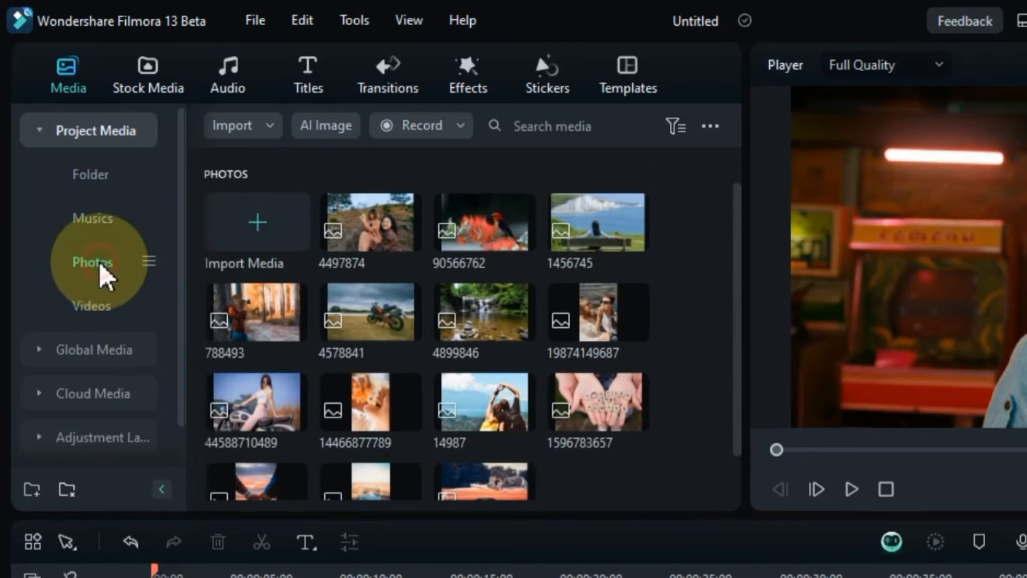
{"action": "left_click", "coordinate": [93, 219]}
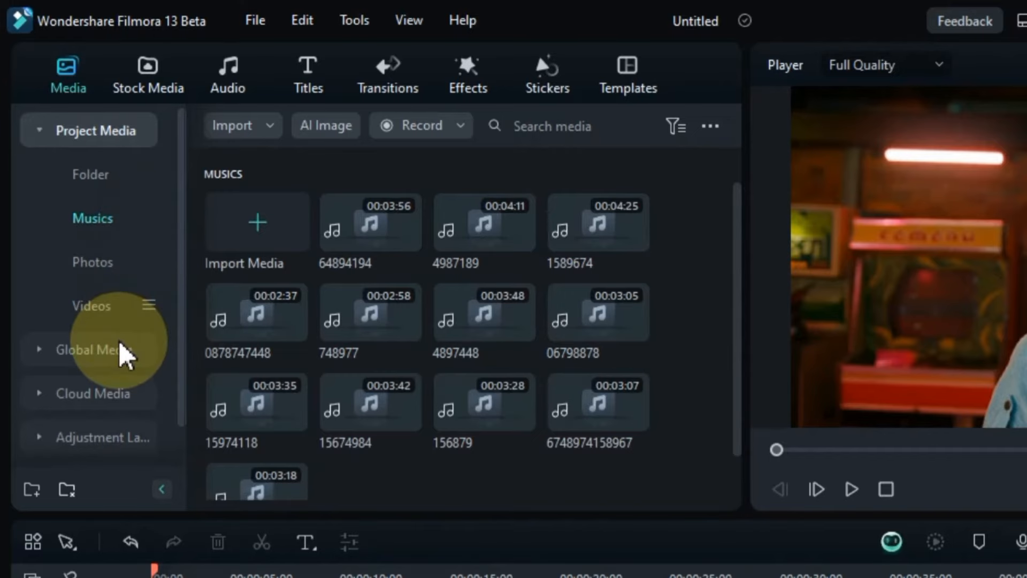
{"action": "left_click", "coordinate": [124, 353]}
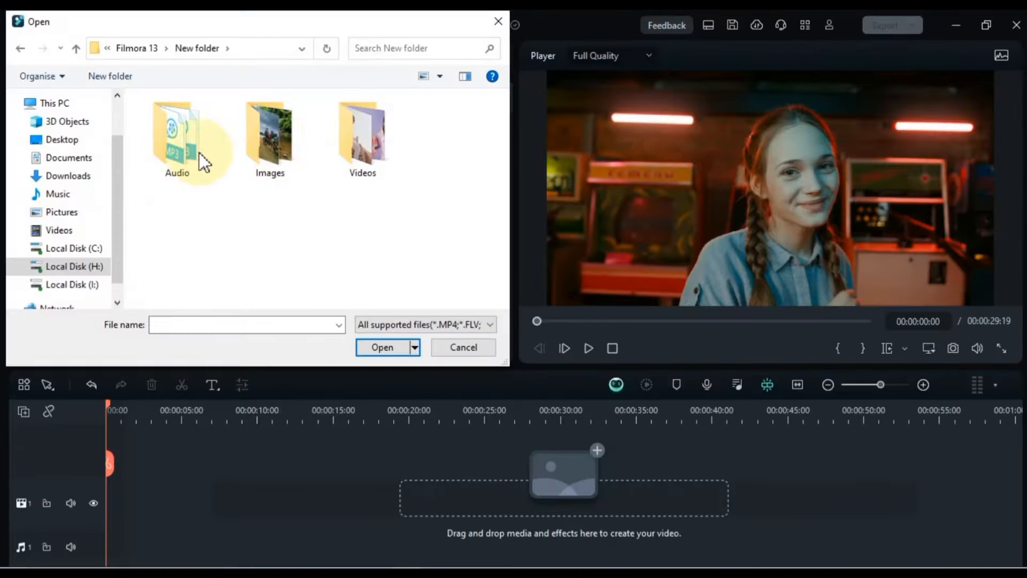
{"action": "double_click", "coordinate": [355, 148]}
{"action": "left_click", "coordinate": [354, 185]}
{"action": "scroll", "coordinate": [354, 187], "scroll_direction": "down", "scroll_amount": 2}
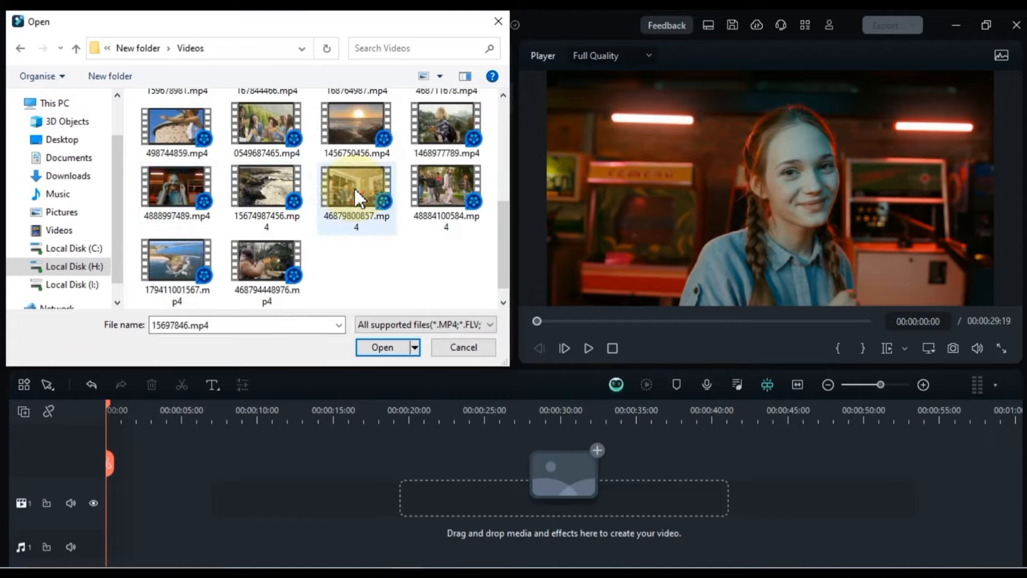
{"action": "left_click", "coordinate": [175, 163], "text": "ctrl"}
{"action": "left_click", "coordinate": [175, 153], "text": "ctrl"}
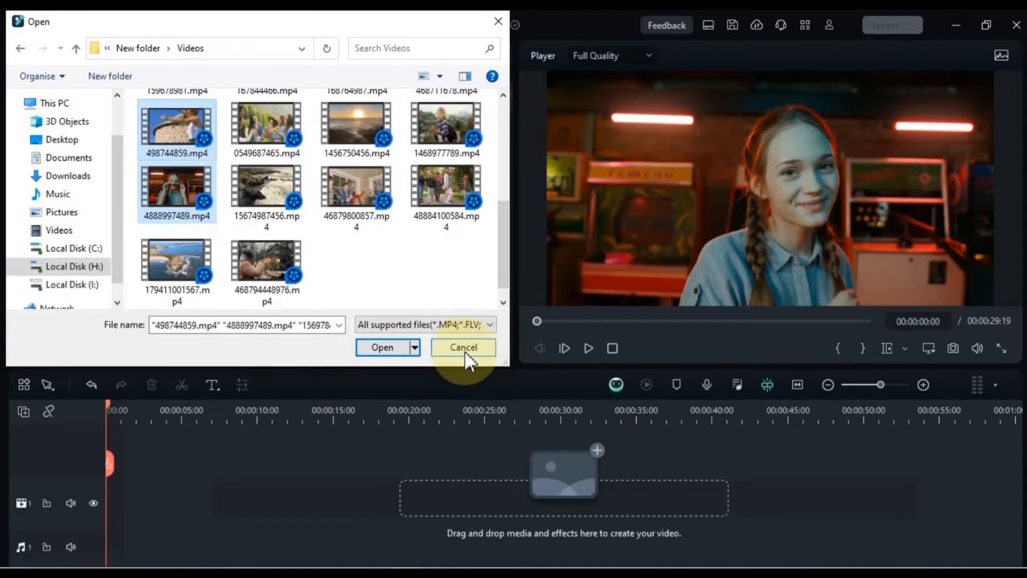
{"action": "left_click", "coordinate": [376, 347]}
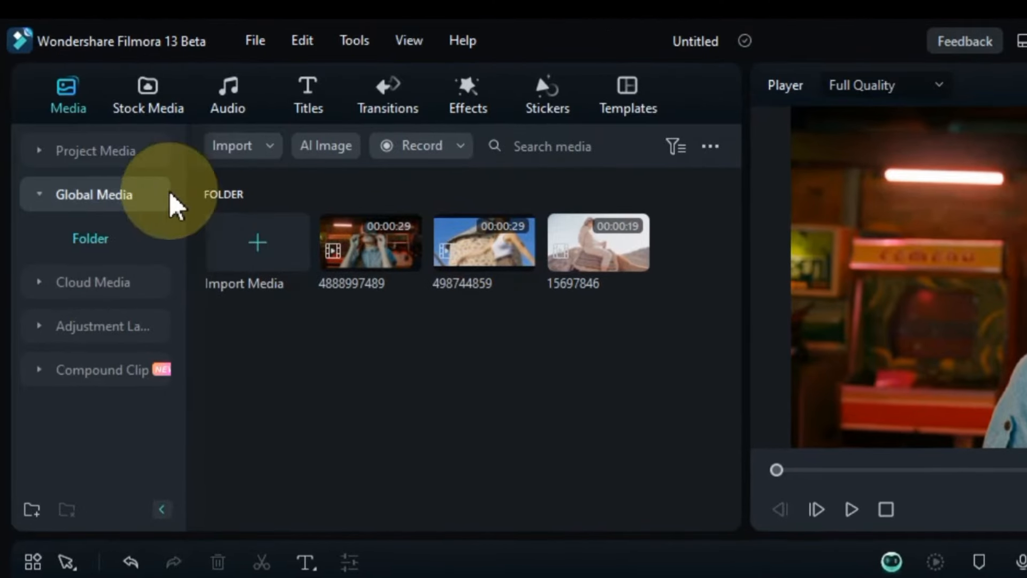
- Copy the audio file 748977 from Project Media into Global Media and check it there
{"action": "left_click", "coordinate": [124, 158]}
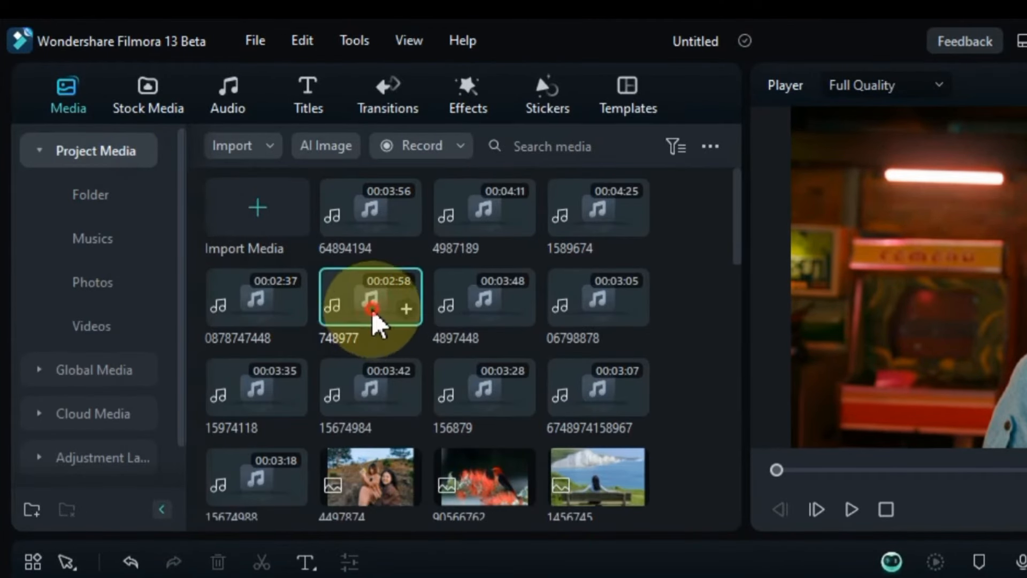
{"action": "left_click_drag", "start_coordinate": [373, 321], "coordinate": [93, 382]}
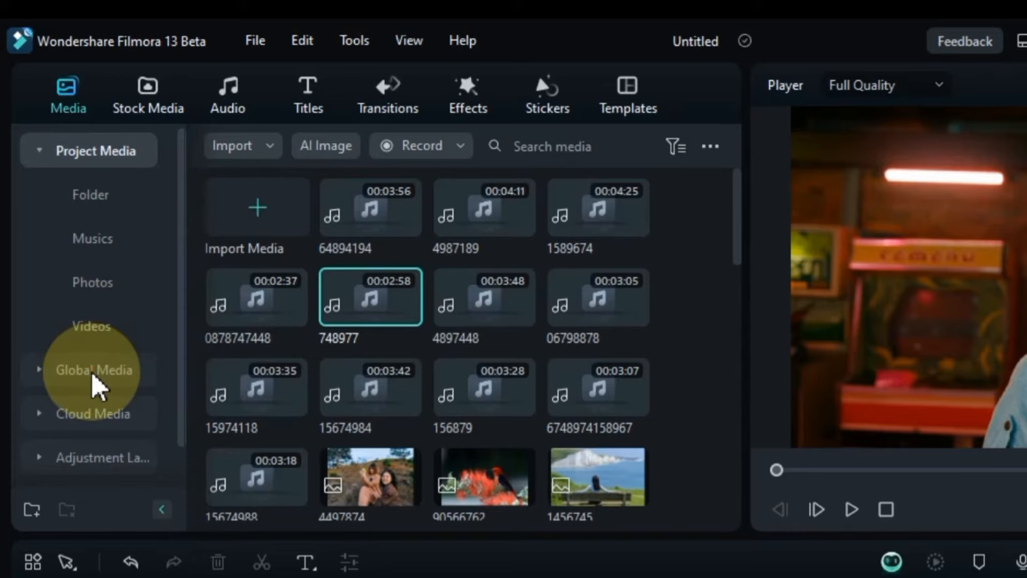
{"action": "left_click", "coordinate": [93, 382]}
{"action": "left_click_drag", "start_coordinate": [364, 230], "coordinate": [110, 171]}
{"action": "left_click", "coordinate": [104, 161]}
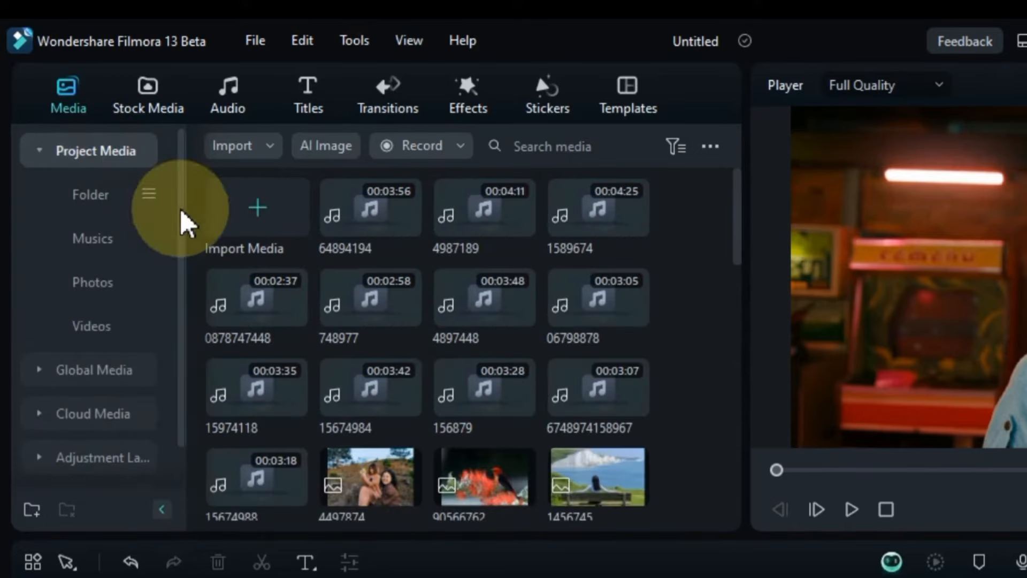
{"action": "scroll", "coordinate": [495, 352], "scroll_direction": "down", "scroll_amount": 3}
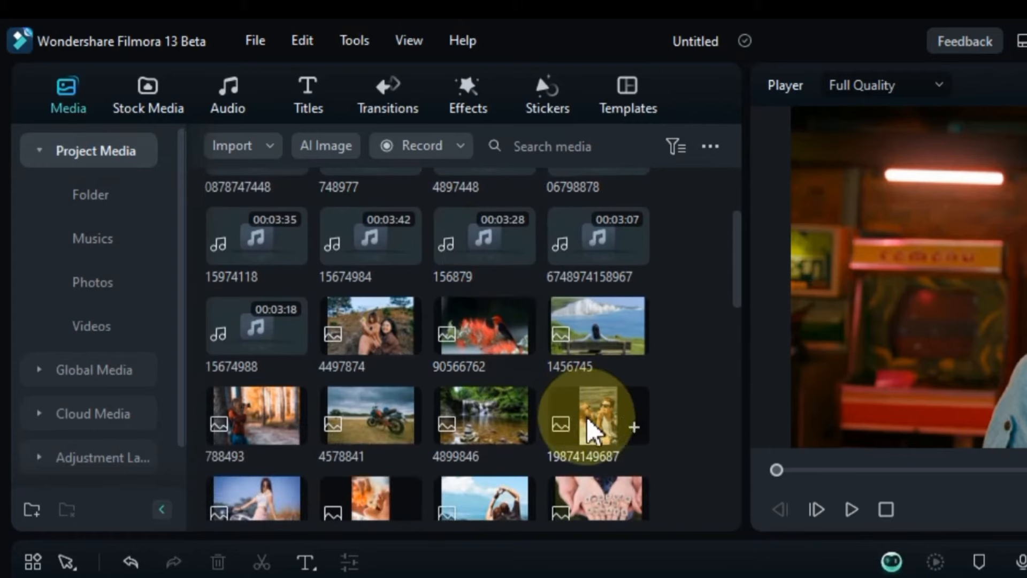
{"action": "left_click", "coordinate": [586, 441]}
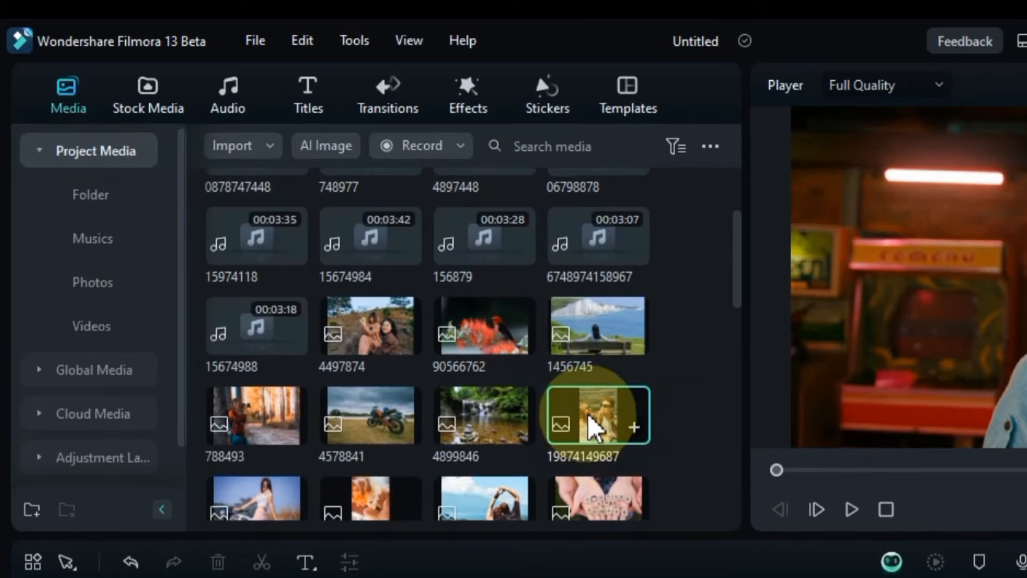
{"action": "left_click_drag", "start_coordinate": [594, 428], "coordinate": [112, 388]}
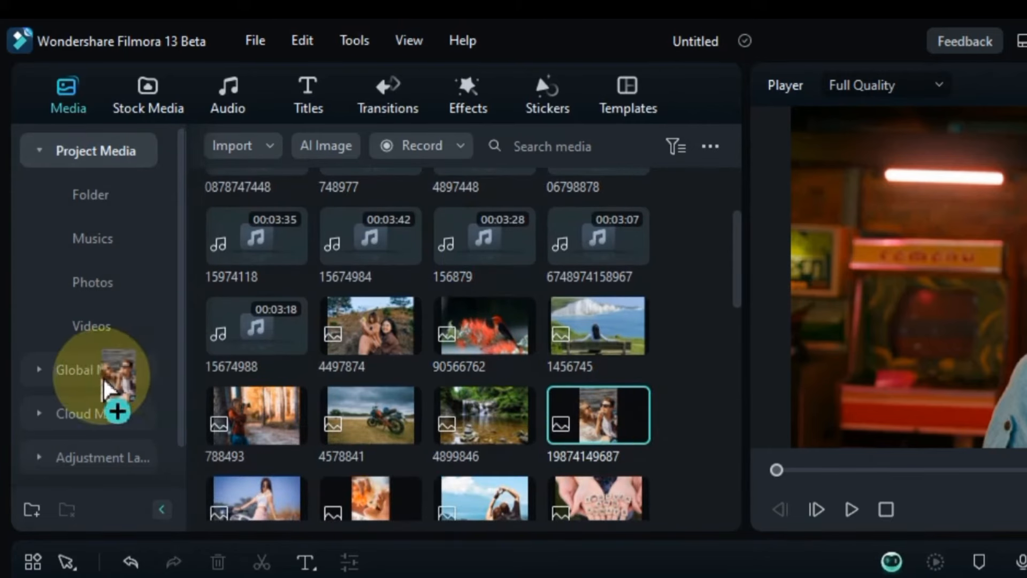
{"action": "left_click", "coordinate": [101, 377]}
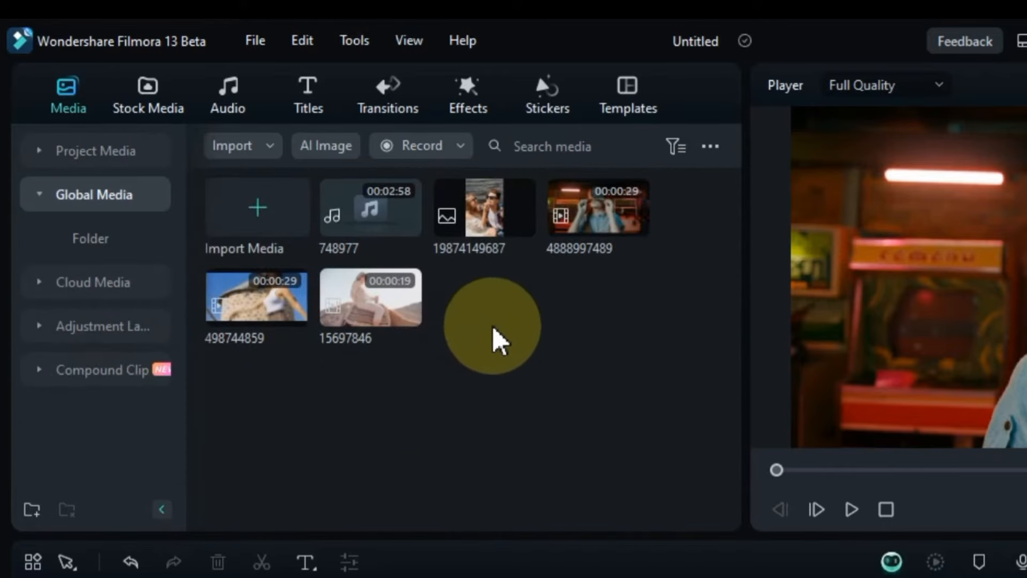
{"action": "left_click", "coordinate": [513, 297]}
{"action": "left_click", "coordinate": [485, 231]}
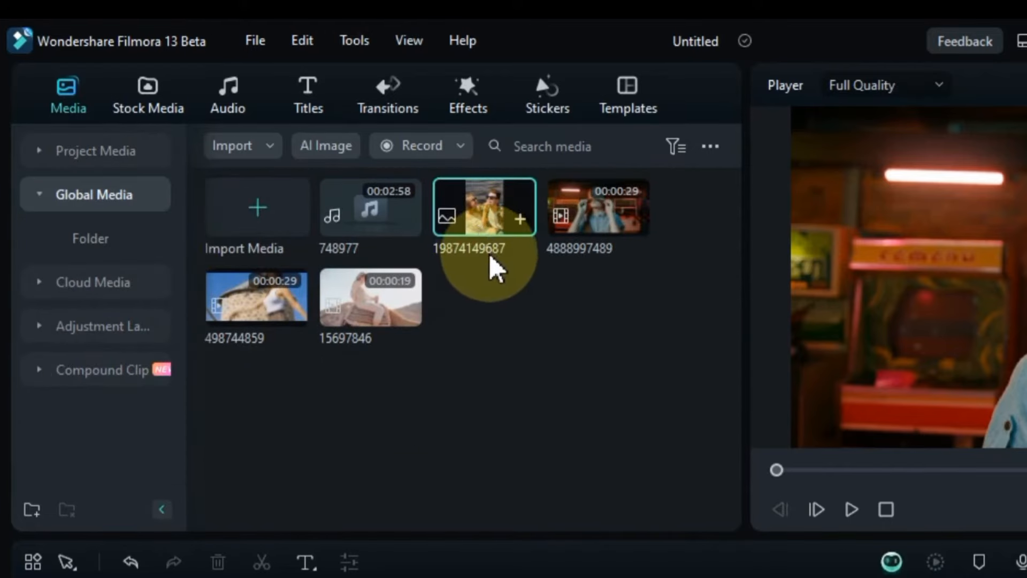
{"action": "left_click", "coordinate": [522, 321]}
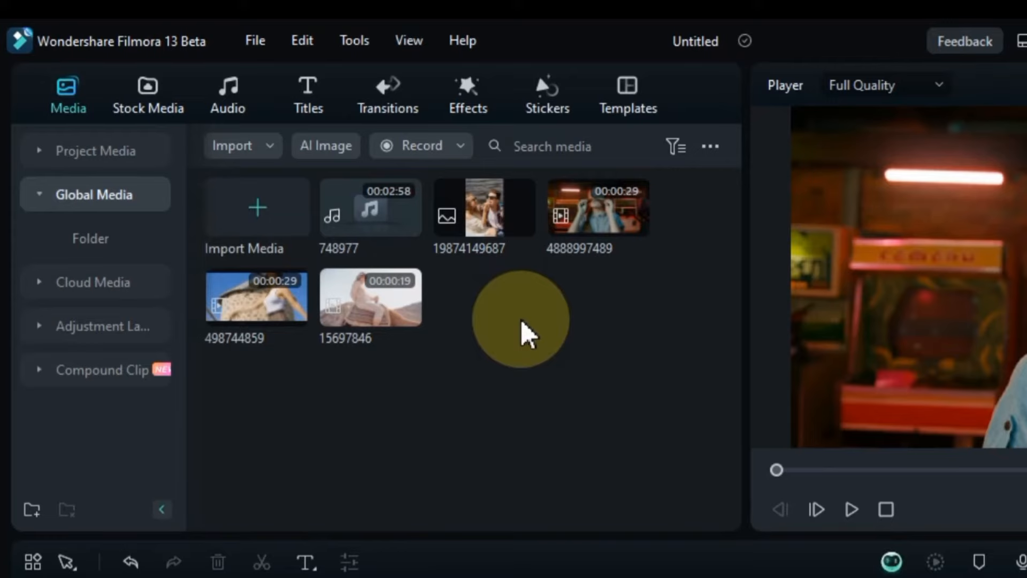
- Show the Project Media files in List View and look through the list
{"action": "left_click", "coordinate": [105, 156]}
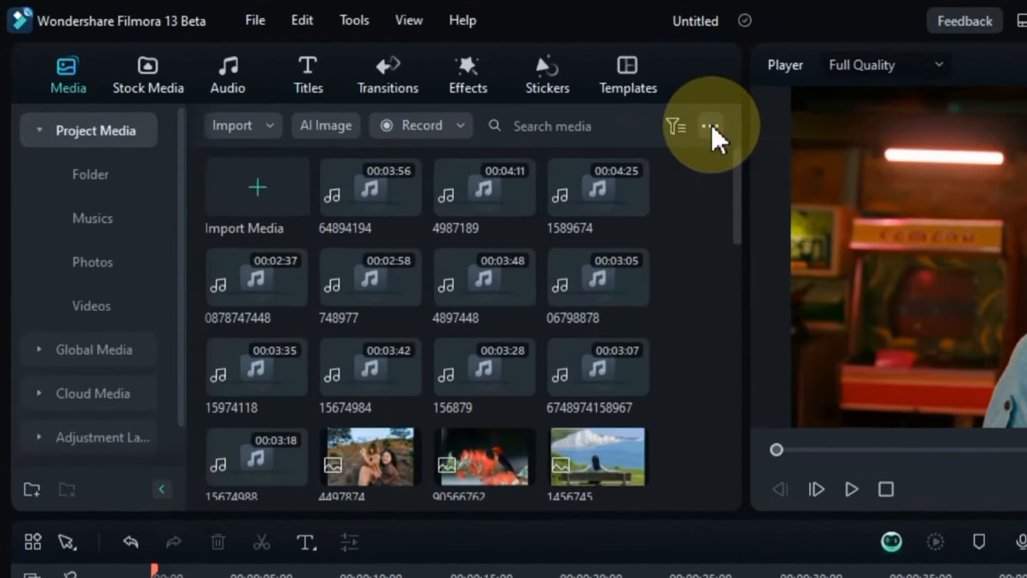
{"action": "left_click", "coordinate": [491, 98]}
{"action": "mouse_move", "coordinate": [728, 160]}
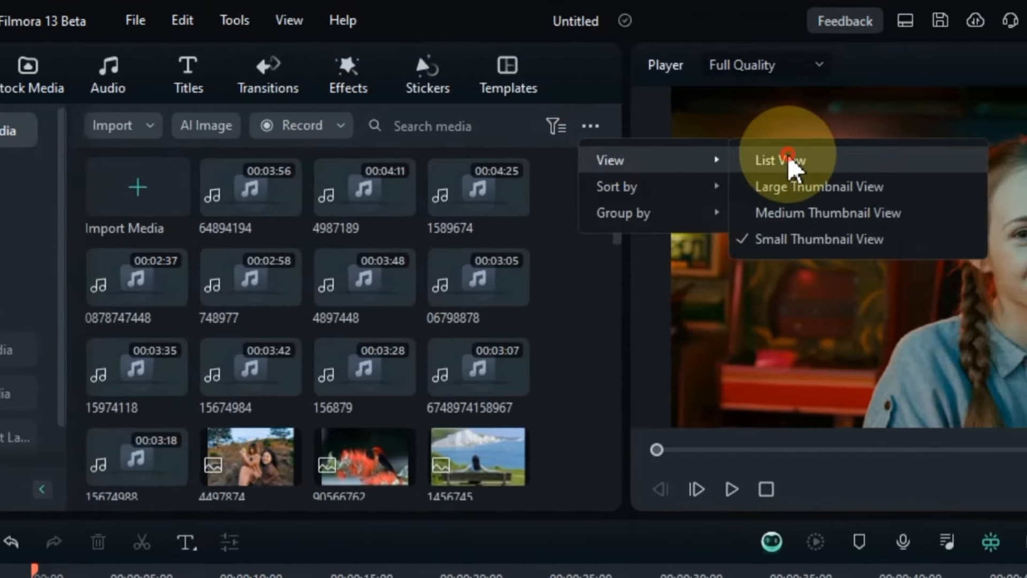
{"action": "left_click", "coordinate": [902, 159]}
{"action": "scroll", "coordinate": [481, 257], "scroll_direction": "down", "scroll_amount": 5}
{"action": "scroll", "coordinate": [482, 257], "scroll_direction": "up", "scroll_amount": 5}
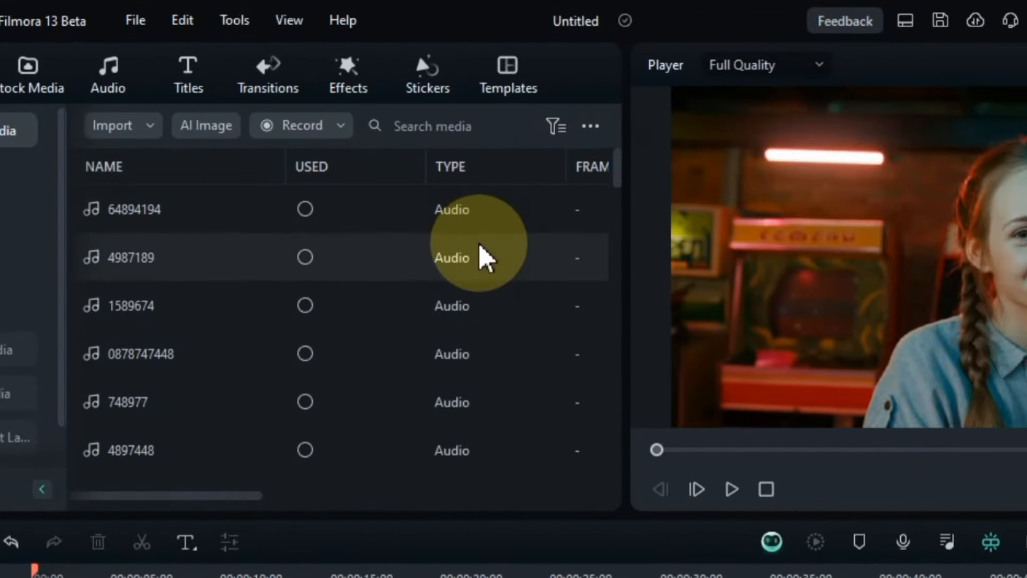
{"action": "scroll", "coordinate": [482, 256], "scroll_direction": "down", "scroll_amount": 10}
- Switch the Project Media files to Large Thumbnail View and look through them
{"action": "left_click", "coordinate": [591, 126]}
{"action": "mouse_move", "coordinate": [648, 158]}
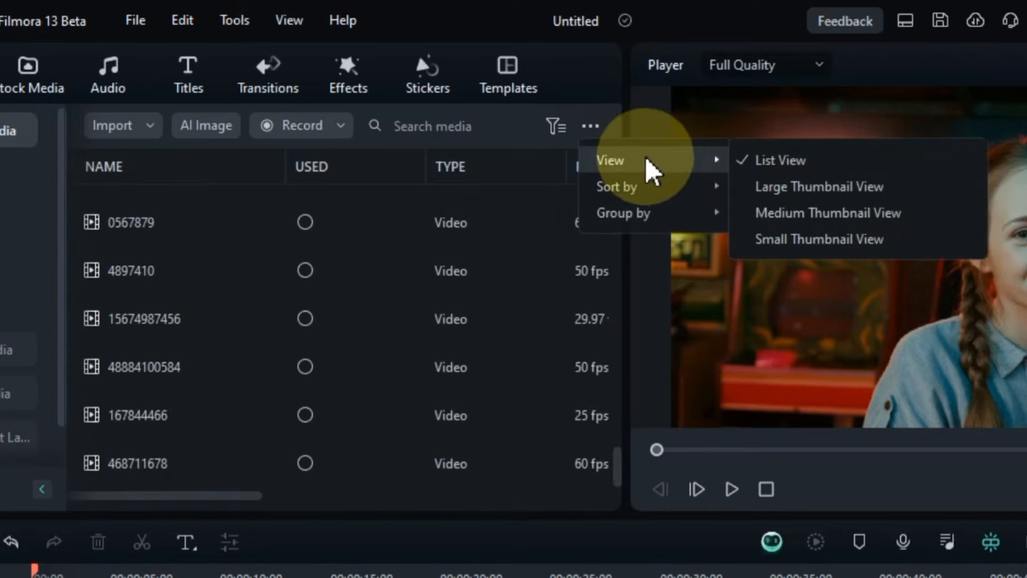
{"action": "left_click", "coordinate": [797, 188]}
{"action": "scroll", "coordinate": [505, 259], "scroll_direction": "down", "scroll_amount": 10}
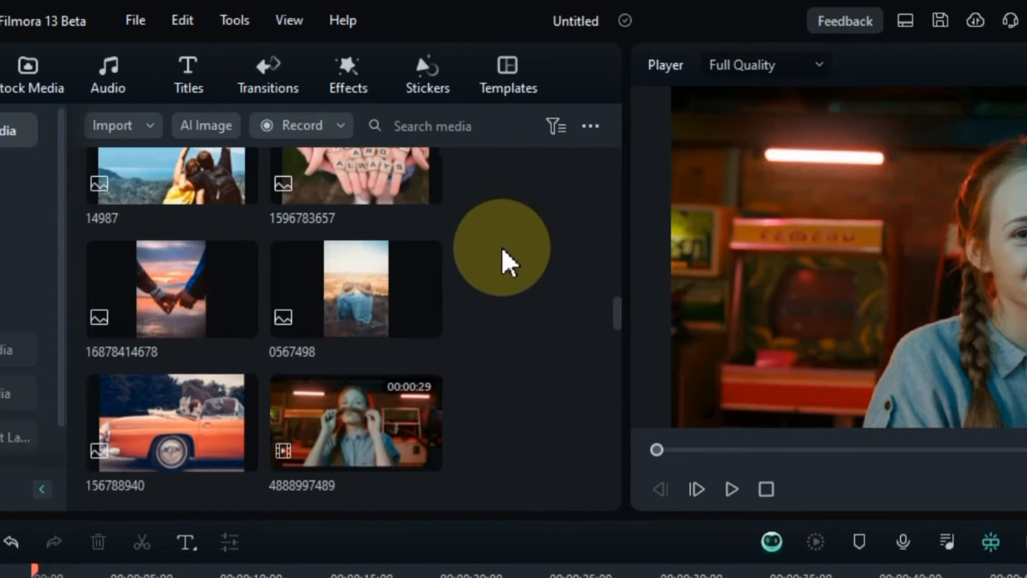
{"action": "scroll", "coordinate": [505, 259], "scroll_direction": "down", "scroll_amount": 5}
- Set the Project Media files back to Small Thumbnail View and return to the start of the collection
{"action": "left_click", "coordinate": [590, 126]}
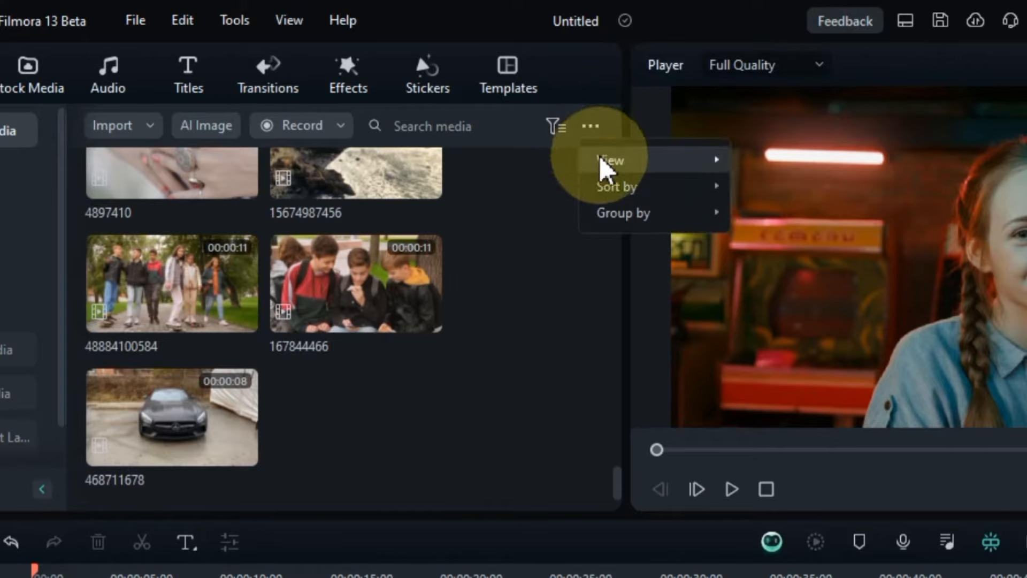
{"action": "mouse_move", "coordinate": [610, 160]}
{"action": "left_click", "coordinate": [797, 239]}
{"action": "scroll", "coordinate": [477, 337], "scroll_direction": "up", "scroll_amount": 10}
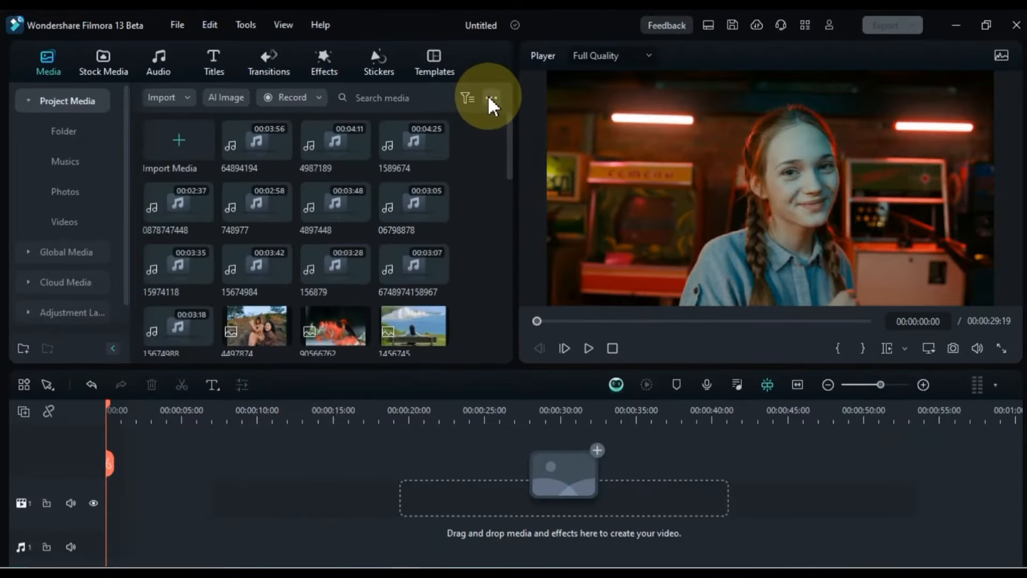
- Open the sorting options for the Project Media files
{"action": "left_click", "coordinate": [591, 126]}
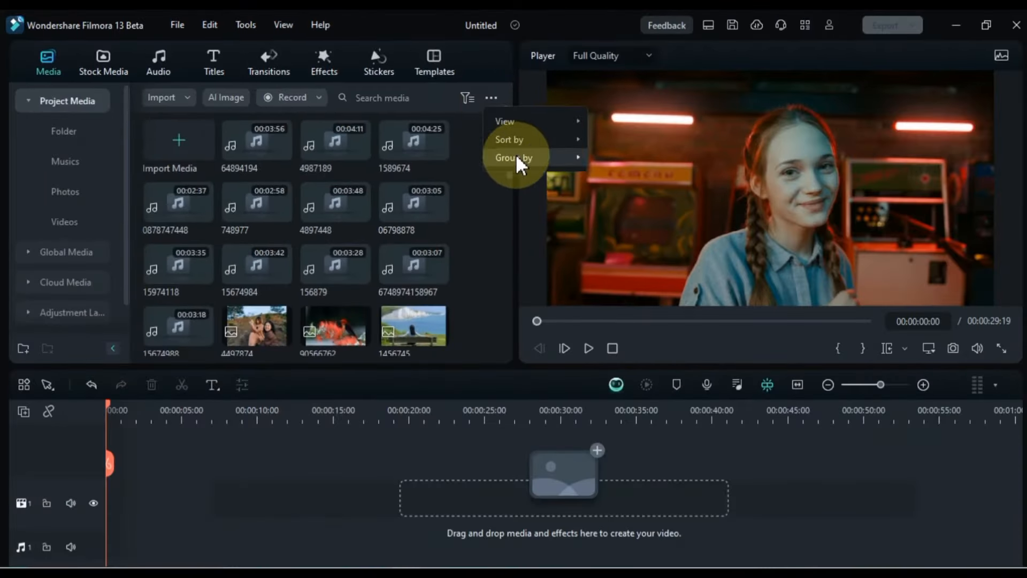
{"action": "mouse_move", "coordinate": [639, 194]}
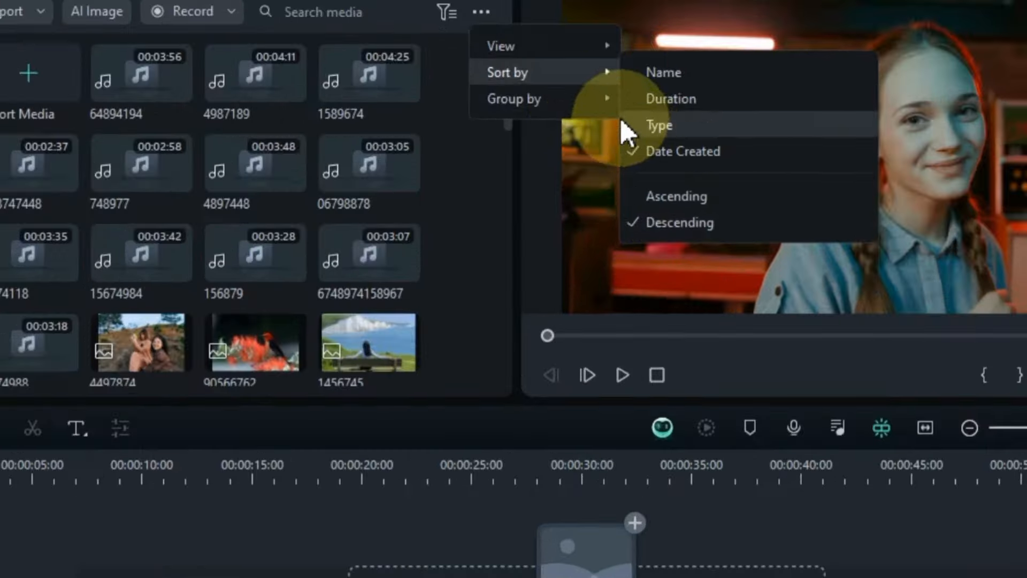
- Filter the project media to show only videos and look through them
{"action": "mouse_move", "coordinate": [552, 158]}
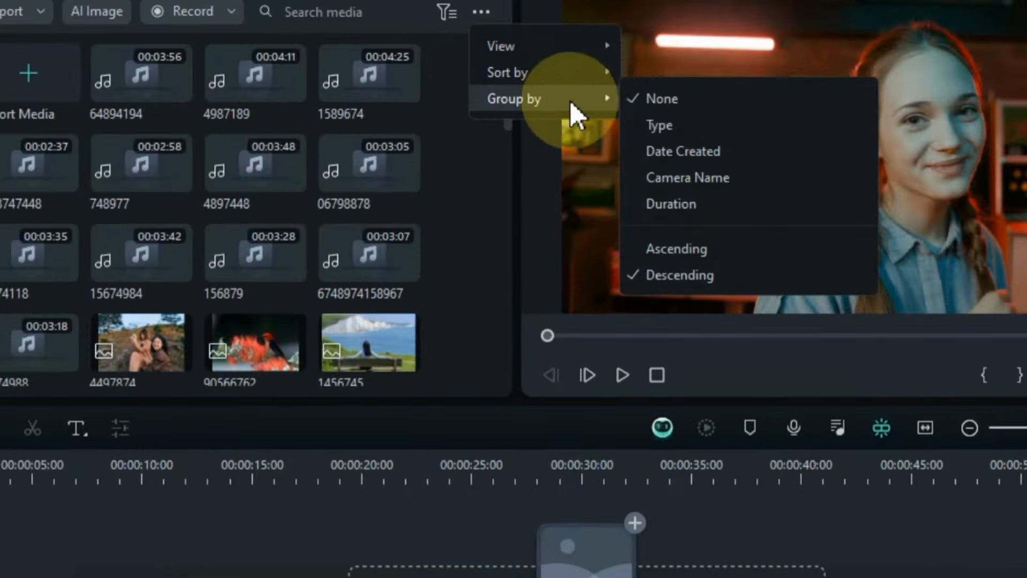
{"action": "left_click", "coordinate": [669, 249]}
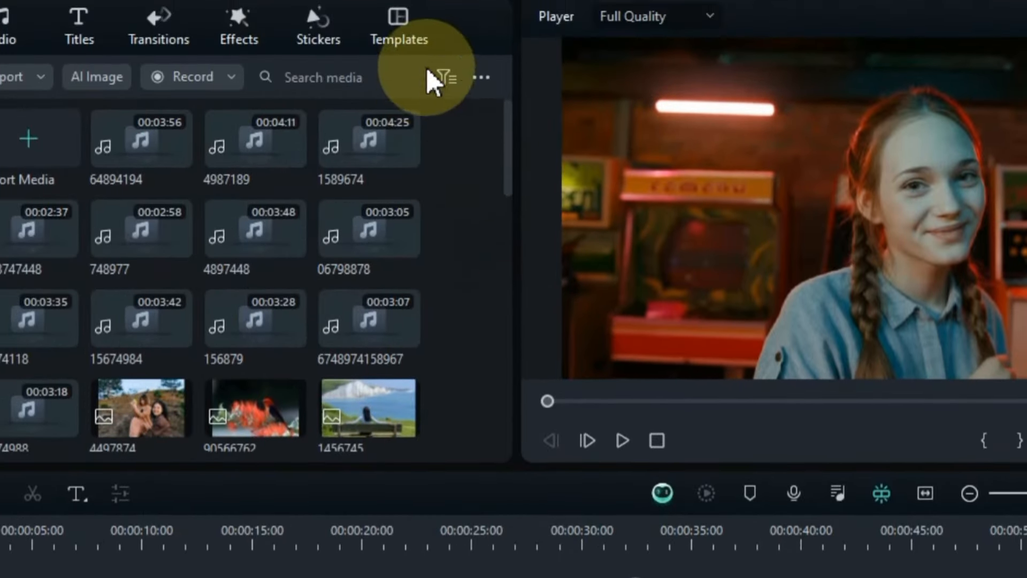
{"action": "left_click", "coordinate": [440, 79]}
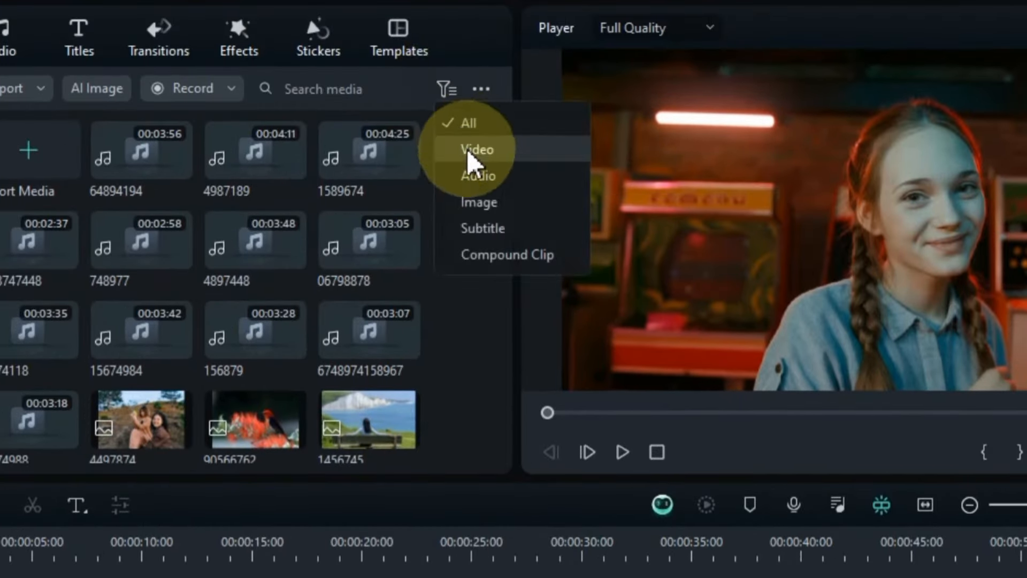
{"action": "left_click", "coordinate": [475, 150]}
{"action": "scroll", "coordinate": [410, 240], "scroll_direction": "down", "scroll_amount": 5}
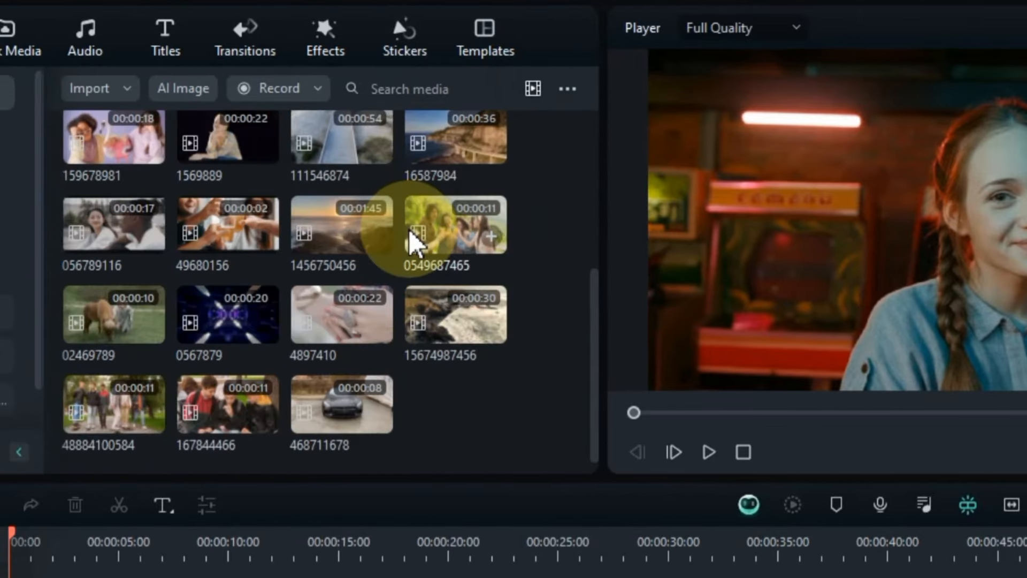
{"action": "scroll", "coordinate": [410, 231], "scroll_direction": "up", "scroll_amount": 5}
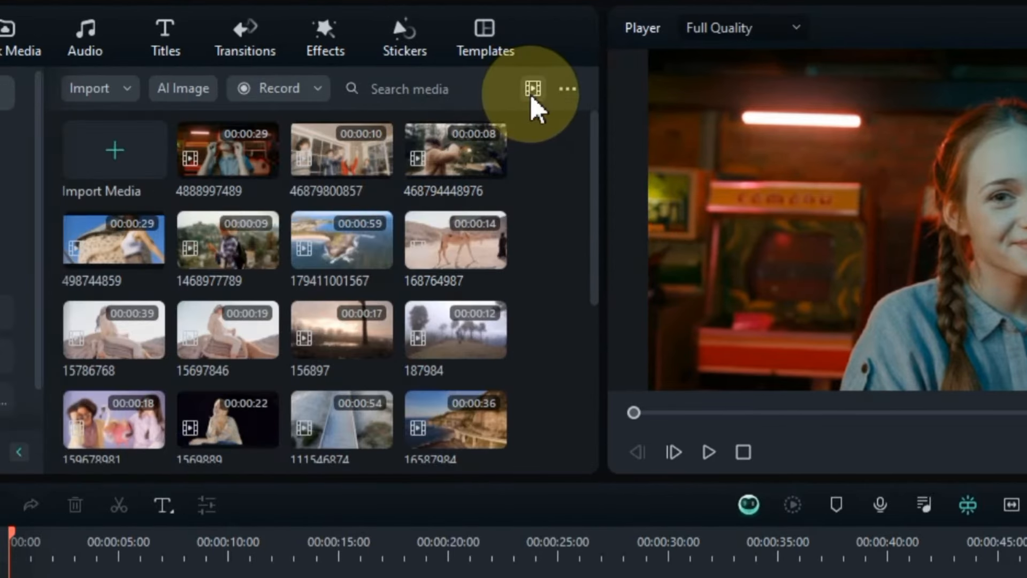
- Filter the project media by audio, then by image, and look through the files
{"action": "left_click", "coordinate": [563, 177]}
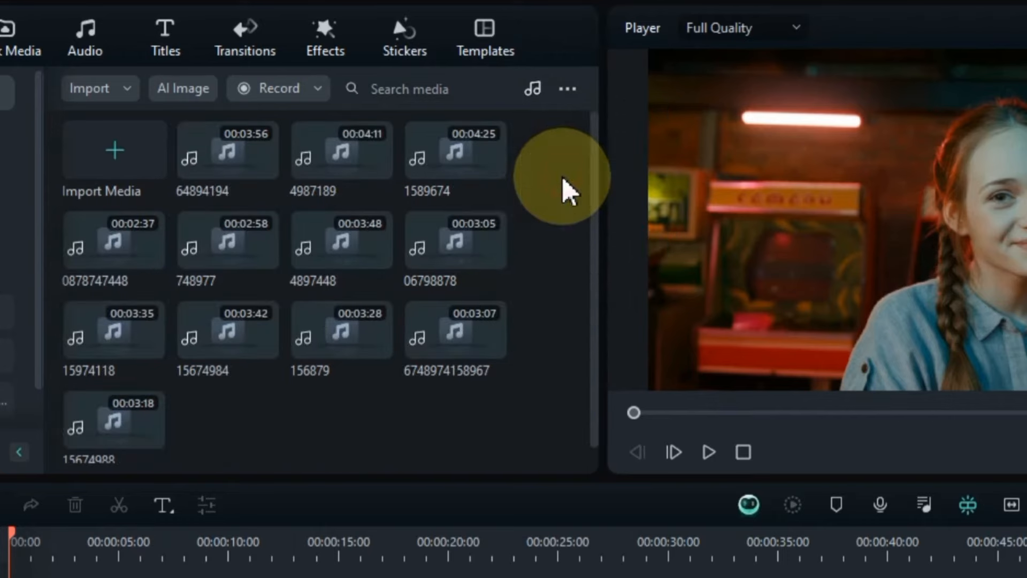
{"action": "left_click", "coordinate": [532, 89]}
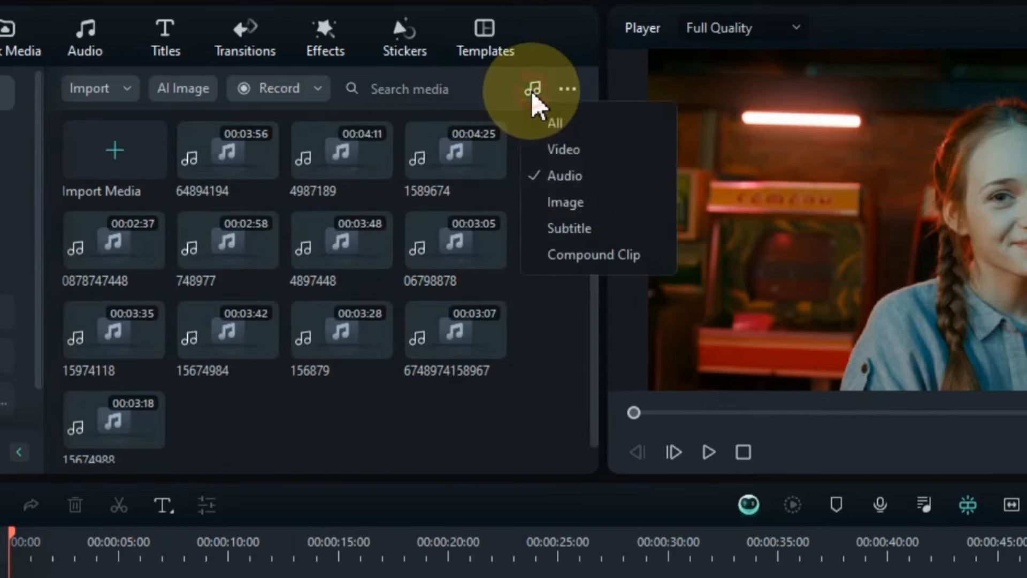
{"action": "left_click", "coordinate": [563, 201]}
{"action": "scroll", "coordinate": [492, 255], "scroll_direction": "down", "scroll_amount": 1}
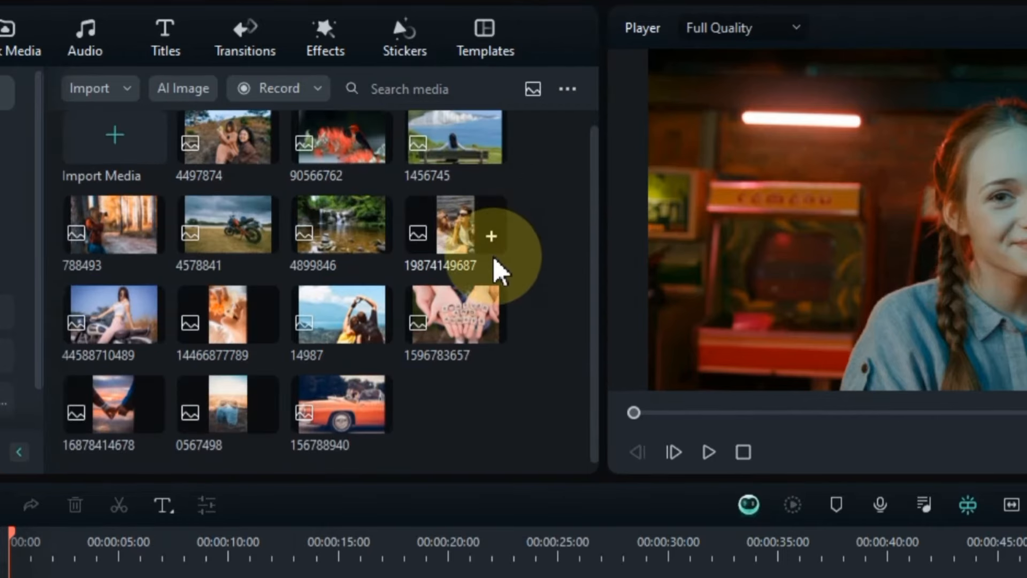
{"action": "scroll", "coordinate": [493, 256], "scroll_direction": "up", "scroll_amount": 1}
- Filter the project media by subtitle and by compound clip, then show all media types again
{"action": "left_click", "coordinate": [531, 90]}
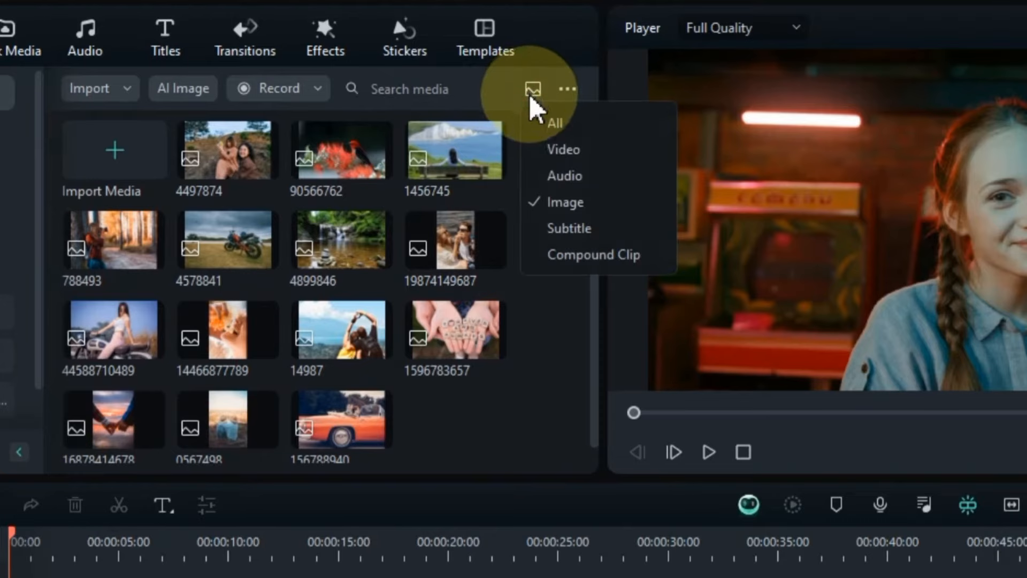
{"action": "left_click", "coordinate": [570, 235]}
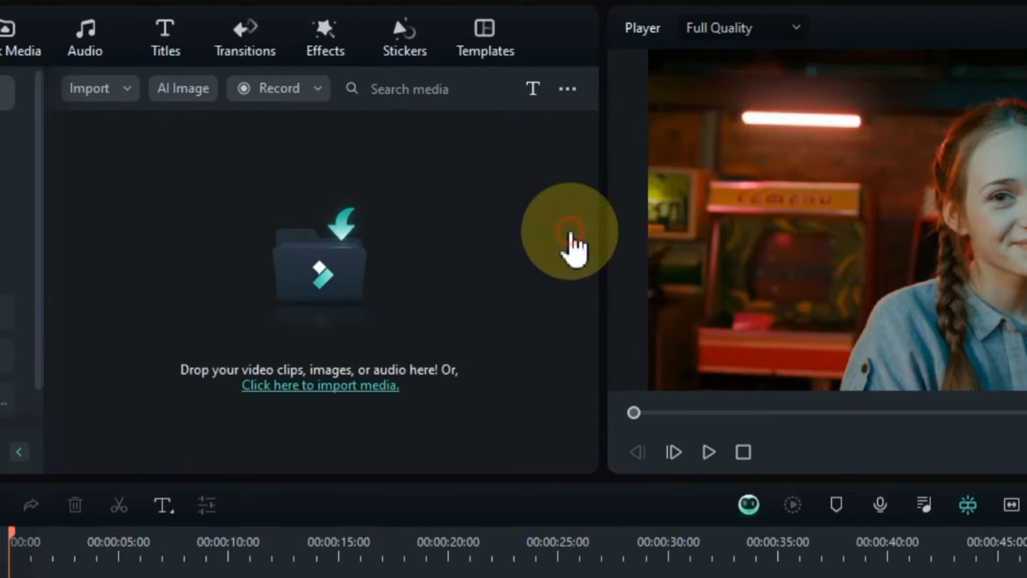
{"action": "left_click", "coordinate": [532, 90]}
{"action": "left_click", "coordinate": [566, 256]}
{"action": "left_click", "coordinate": [532, 90]}
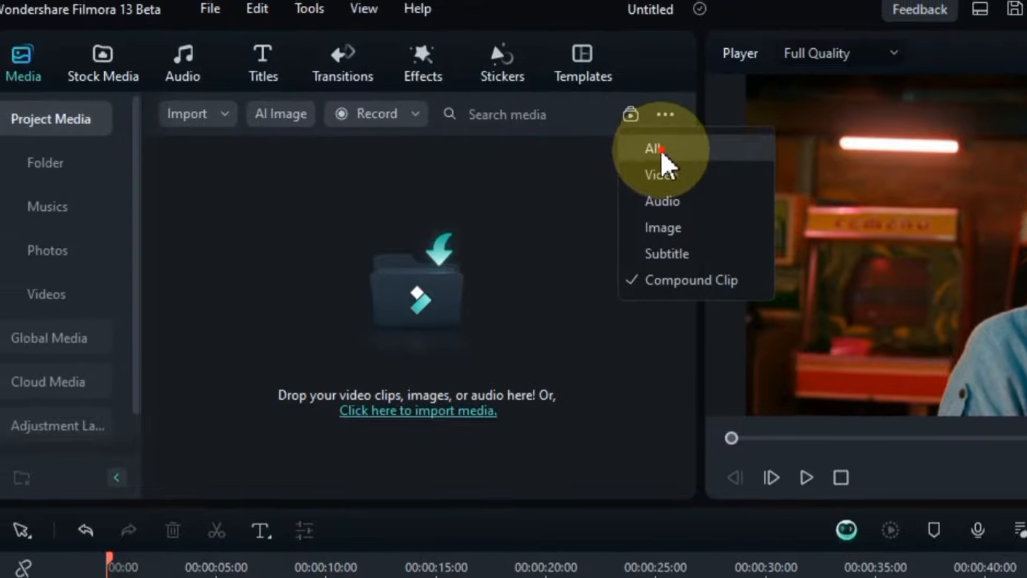
{"action": "left_click", "coordinate": [659, 150]}
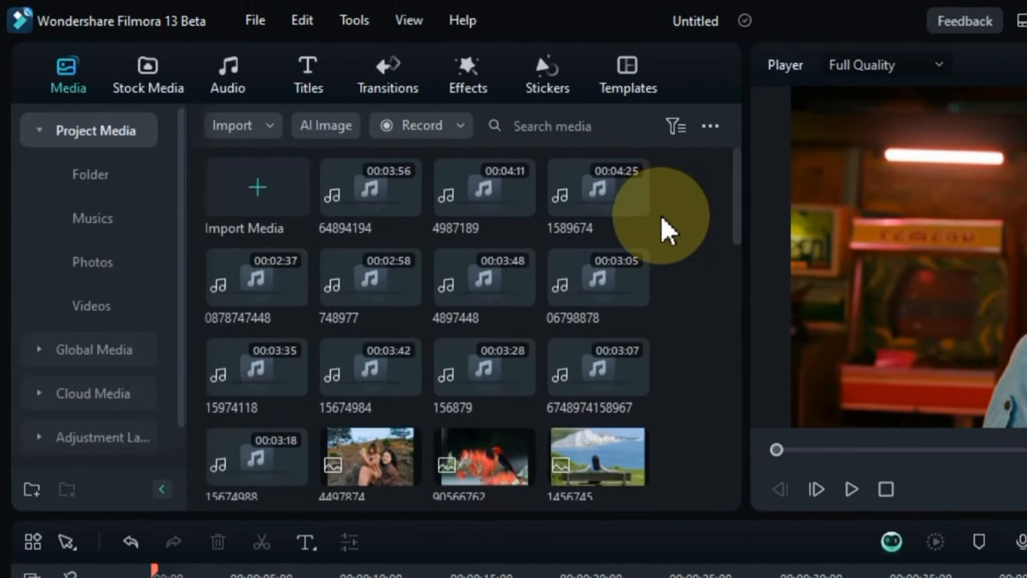
{"action": "scroll", "coordinate": [664, 230], "scroll_direction": "down", "scroll_amount": 8}
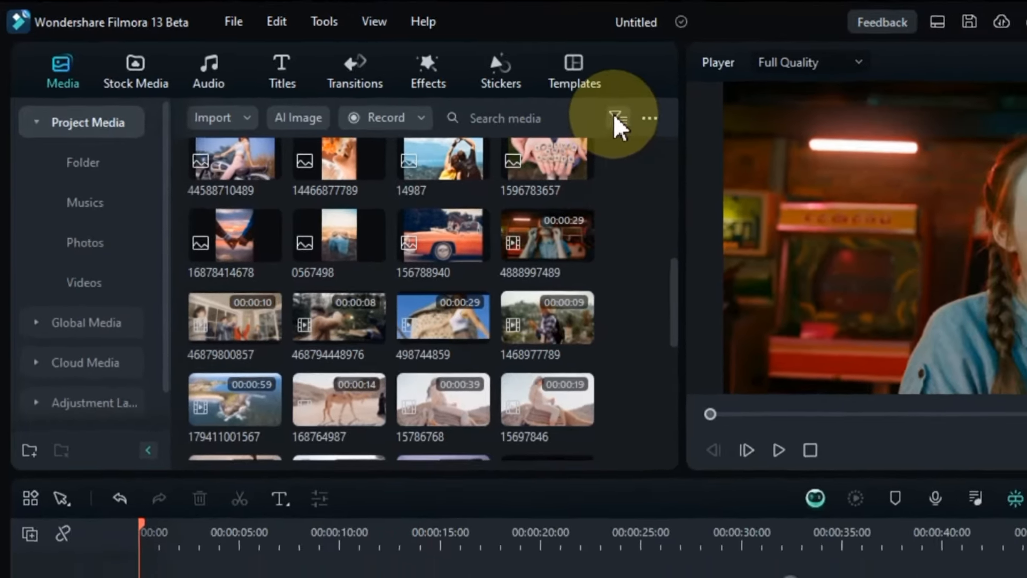
{"action": "left_click", "coordinate": [676, 126]}
{"action": "left_click", "coordinate": [595, 163]}
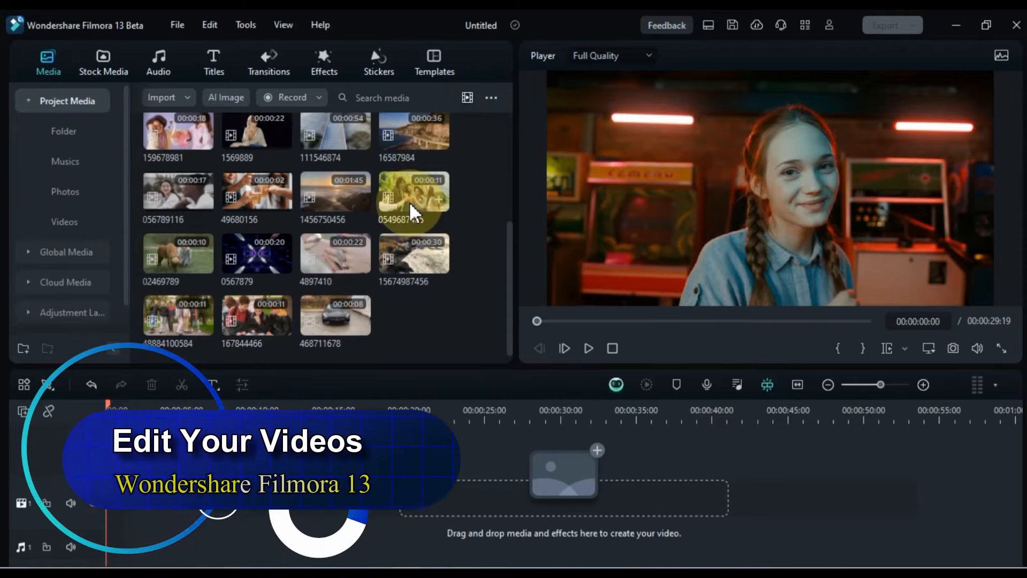
{"action": "left_click_drag", "start_coordinate": [423, 238], "coordinate": [122, 513]}
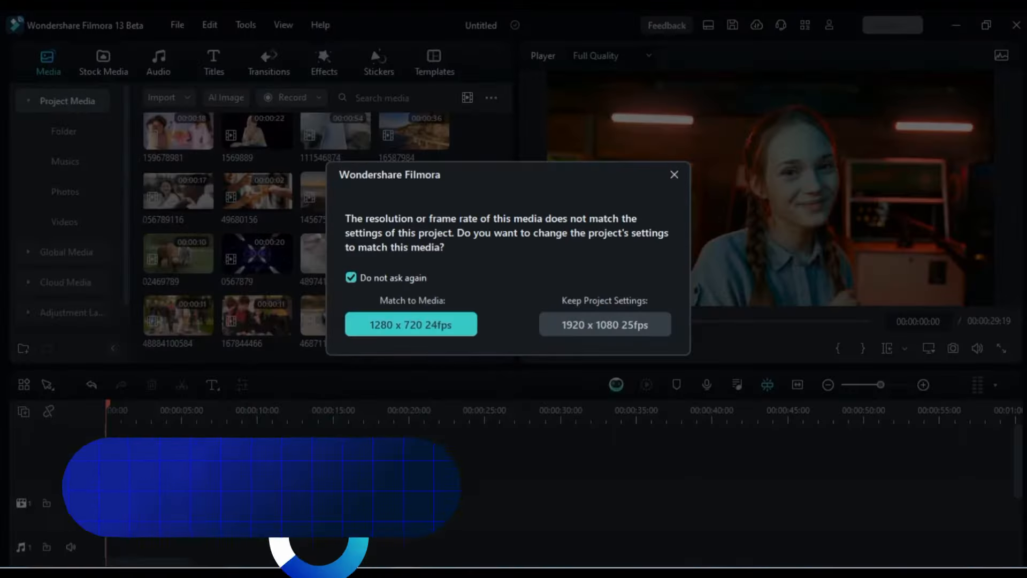
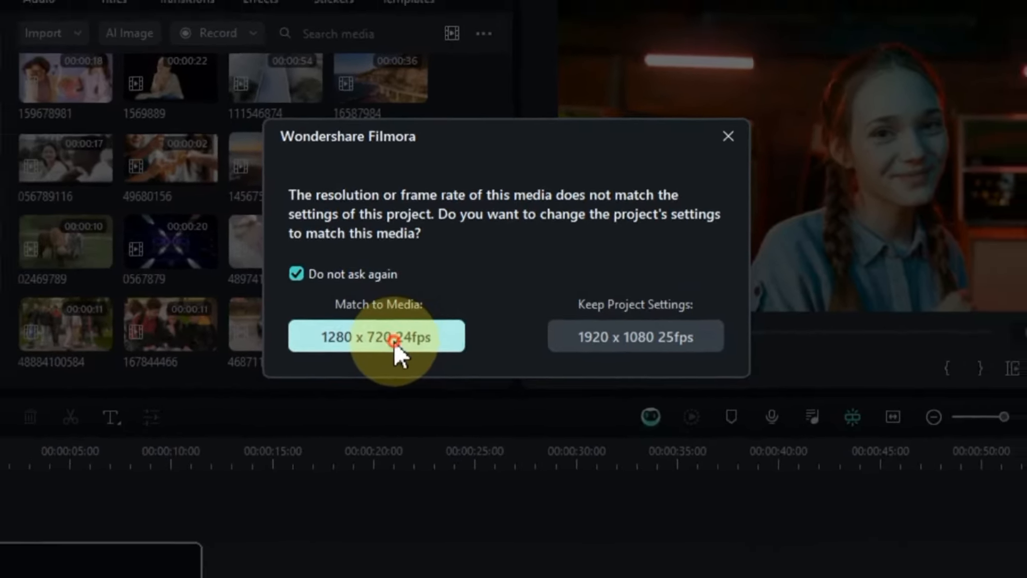
{"action": "left_click", "coordinate": [382, 349]}
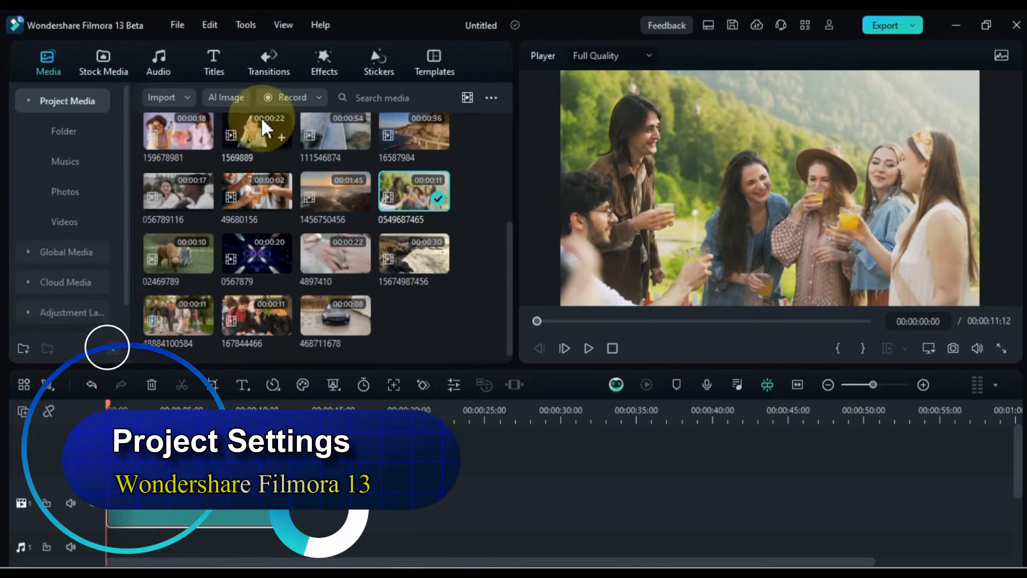
- In the project settings, choose the 16:9 (Widescreen) aspect ratio and set the resolution to 1920x1080 (Full HD)
{"action": "left_click", "coordinate": [182, 28]}
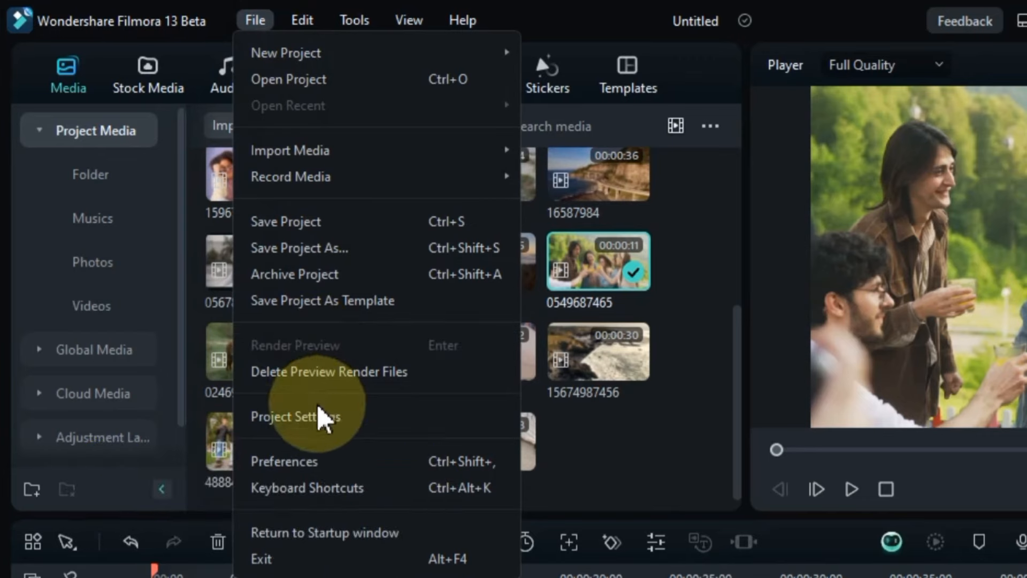
{"action": "left_click", "coordinate": [376, 416]}
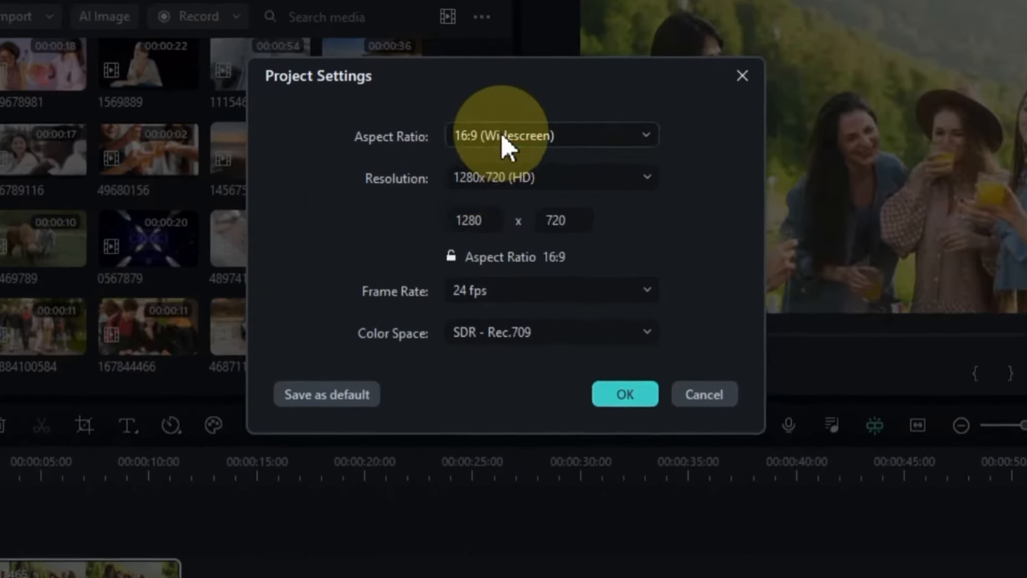
{"action": "left_click", "coordinate": [683, 227]}
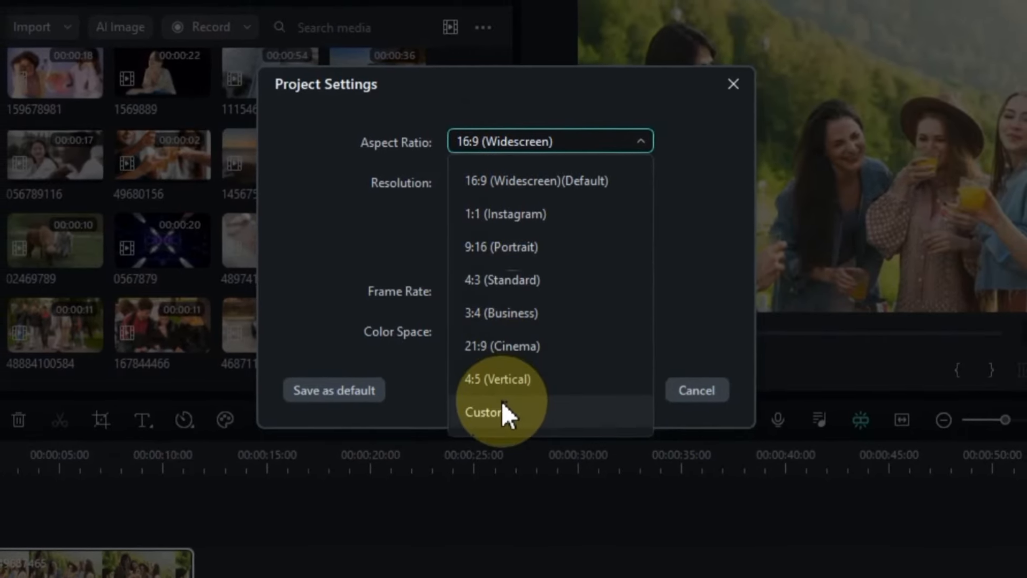
{"action": "left_click", "coordinate": [525, 183]}
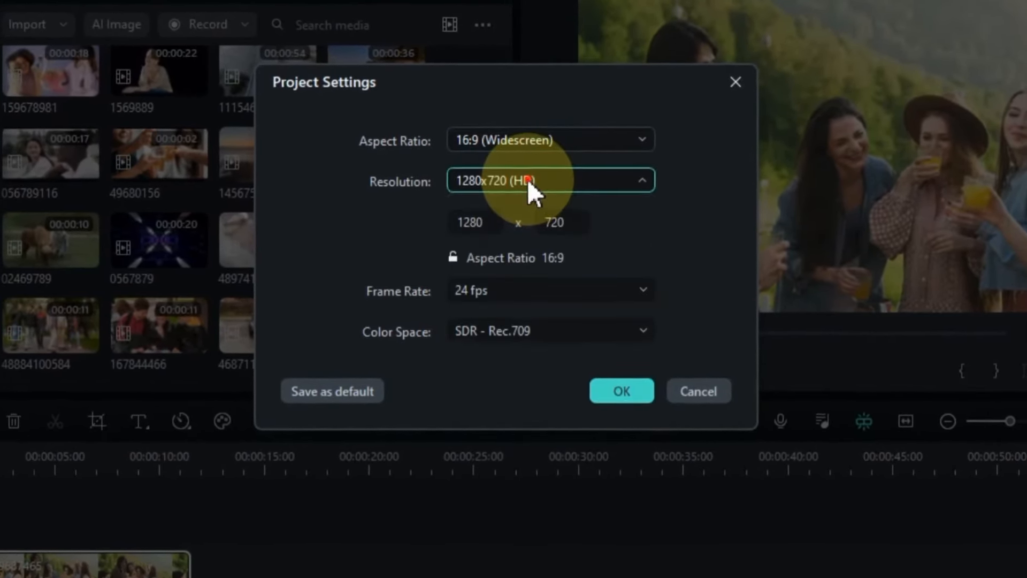
{"action": "left_click", "coordinate": [527, 183]}
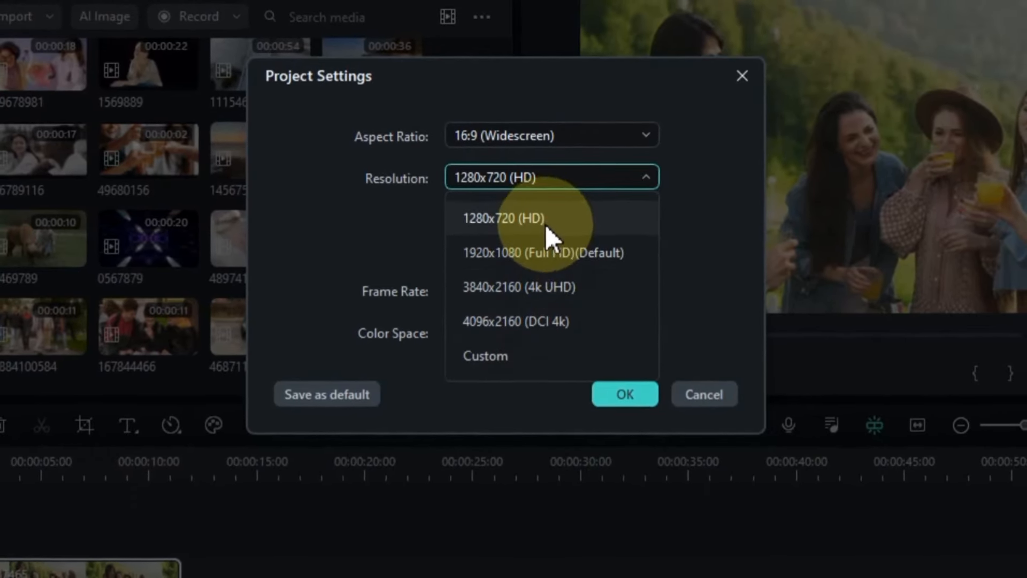
{"action": "left_click", "coordinate": [545, 257]}
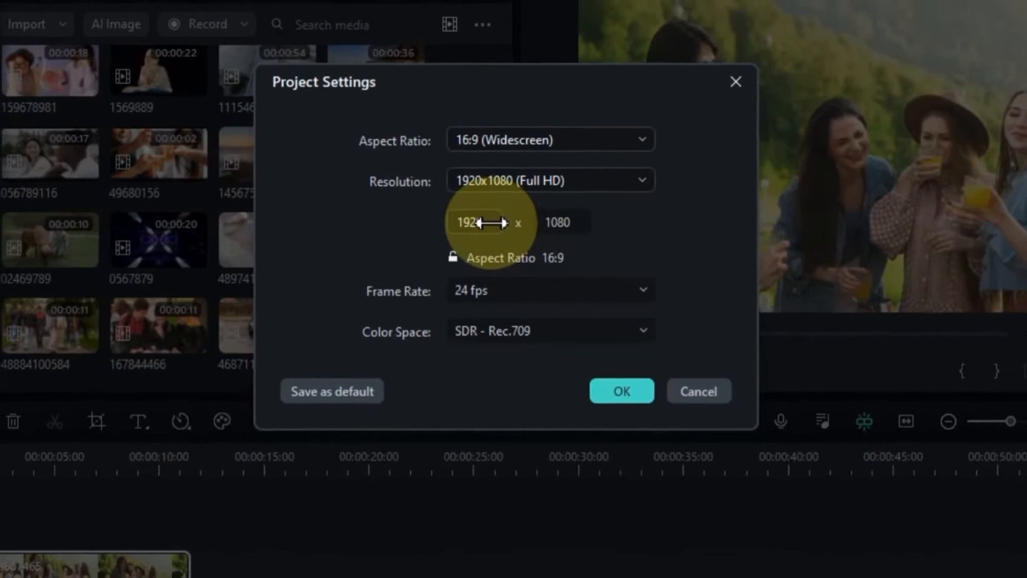
- Try the Custom resolution option for the project, then choose 1920x1080 (Full HD) again
{"action": "left_click", "coordinate": [502, 180]}
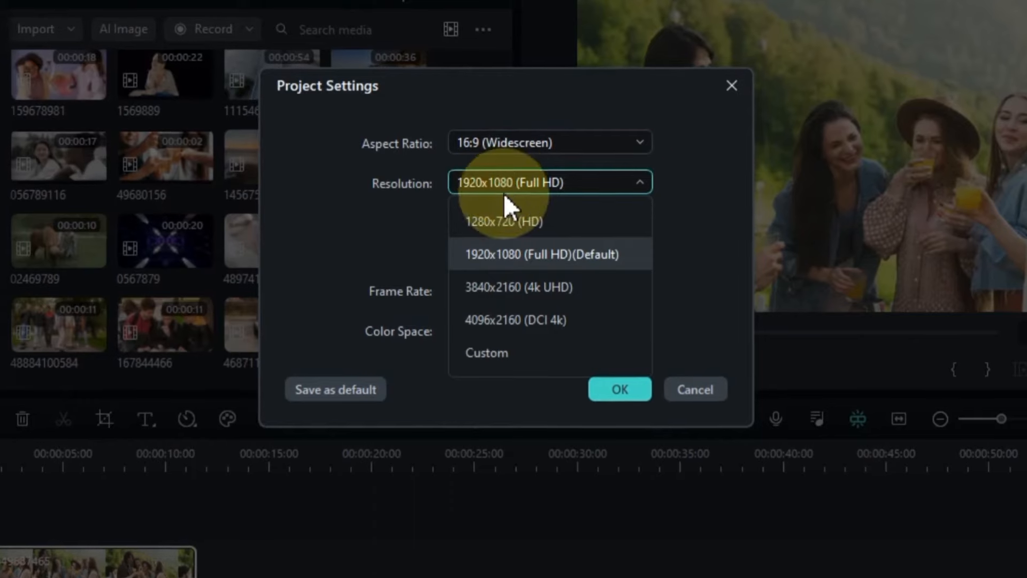
{"action": "left_click", "coordinate": [512, 347]}
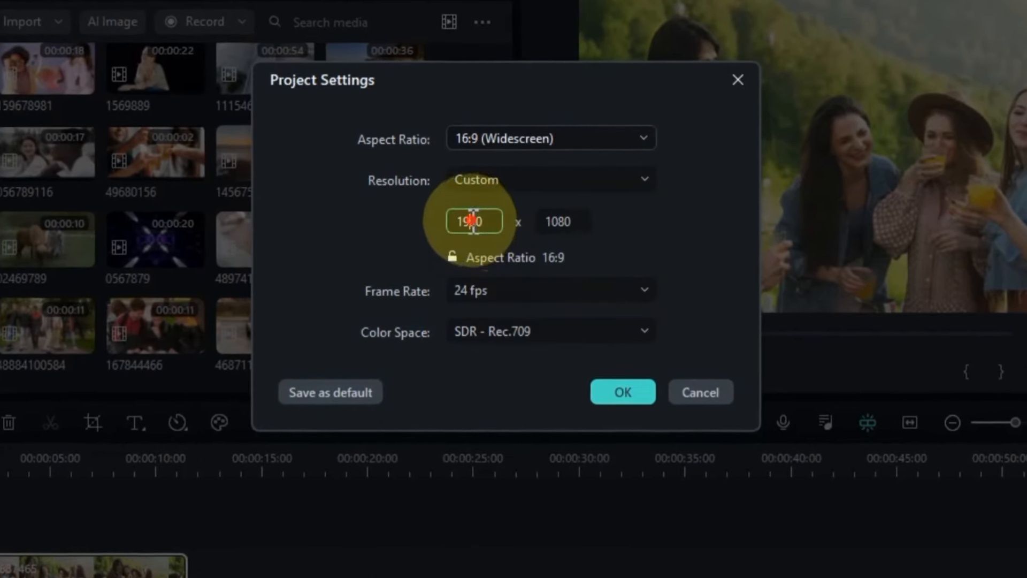
{"action": "left_click_drag", "start_coordinate": [470, 221], "coordinate": [495, 221]}
{"action": "left_click", "coordinate": [528, 179]}
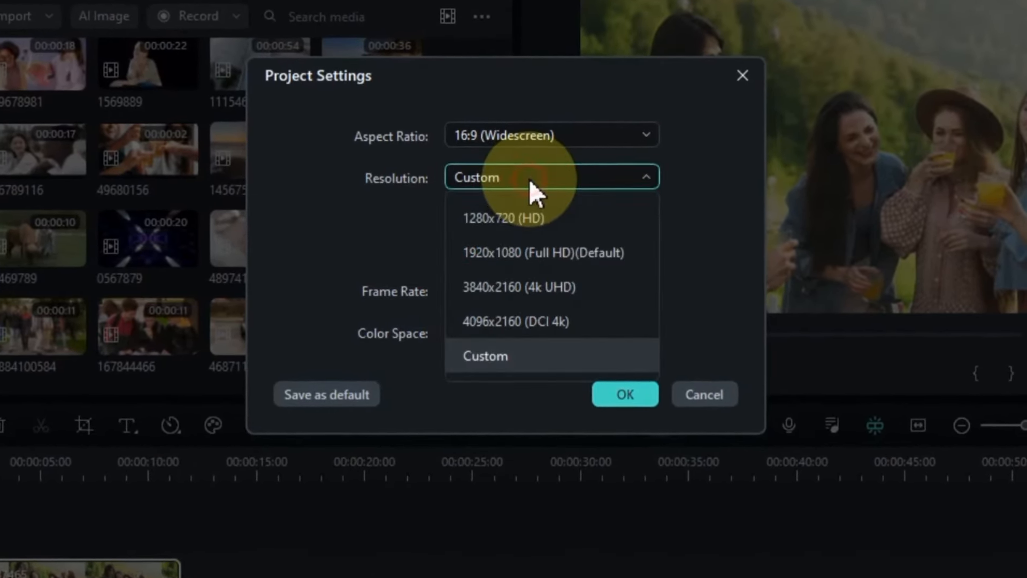
{"action": "left_click", "coordinate": [530, 250]}
- Set the frame rate to 25 fps, keep the color space at SDR - Rec.709, and save the project settings as default
{"action": "left_click", "coordinate": [516, 292]}
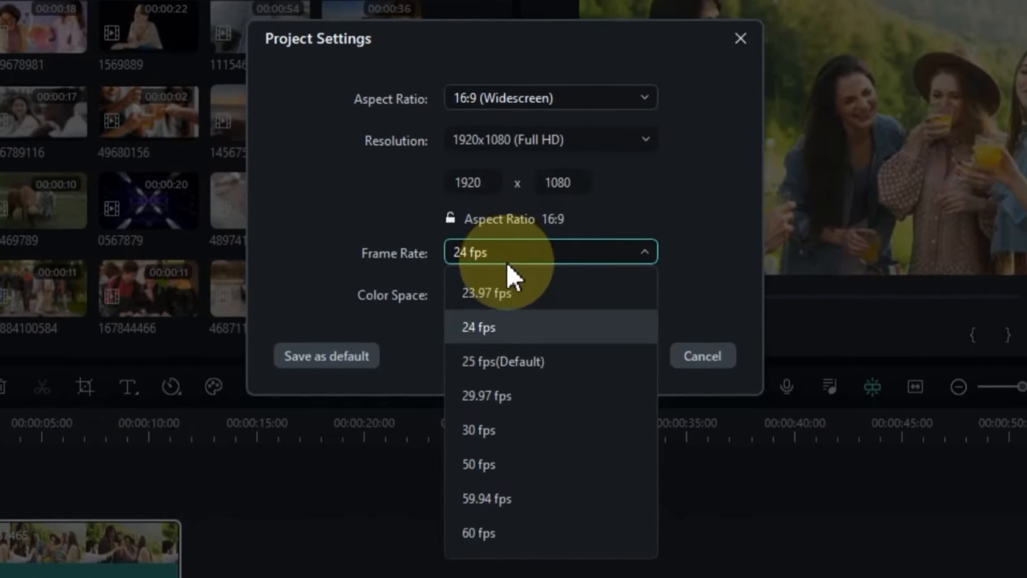
{"action": "left_click", "coordinate": [496, 360]}
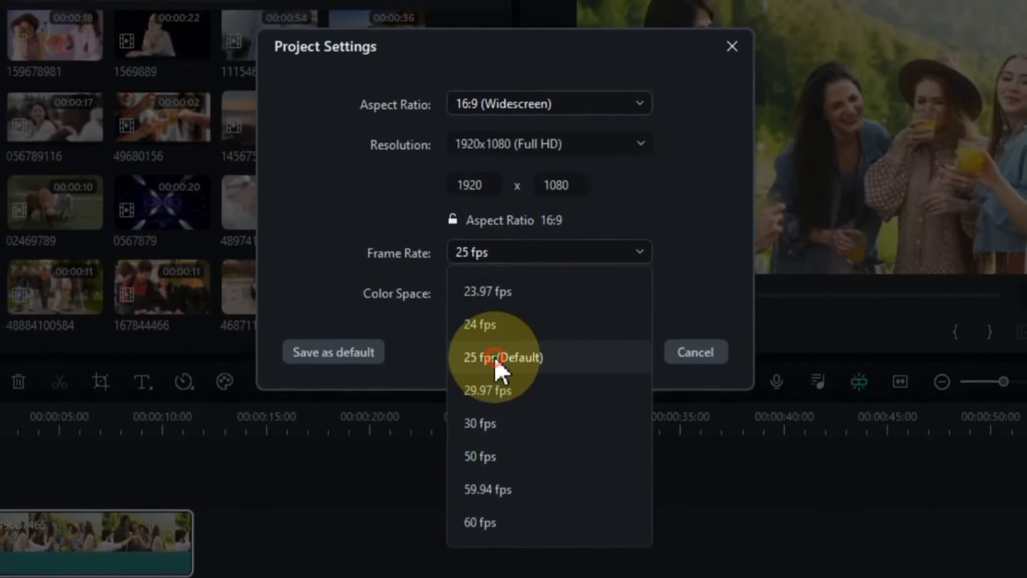
{"action": "left_click", "coordinate": [497, 292]}
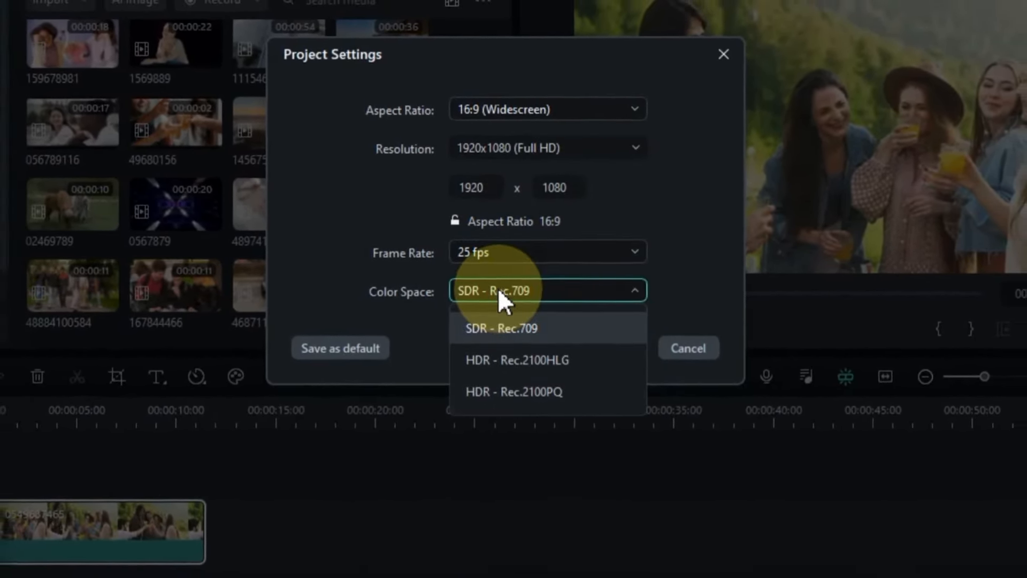
{"action": "left_click", "coordinate": [498, 292]}
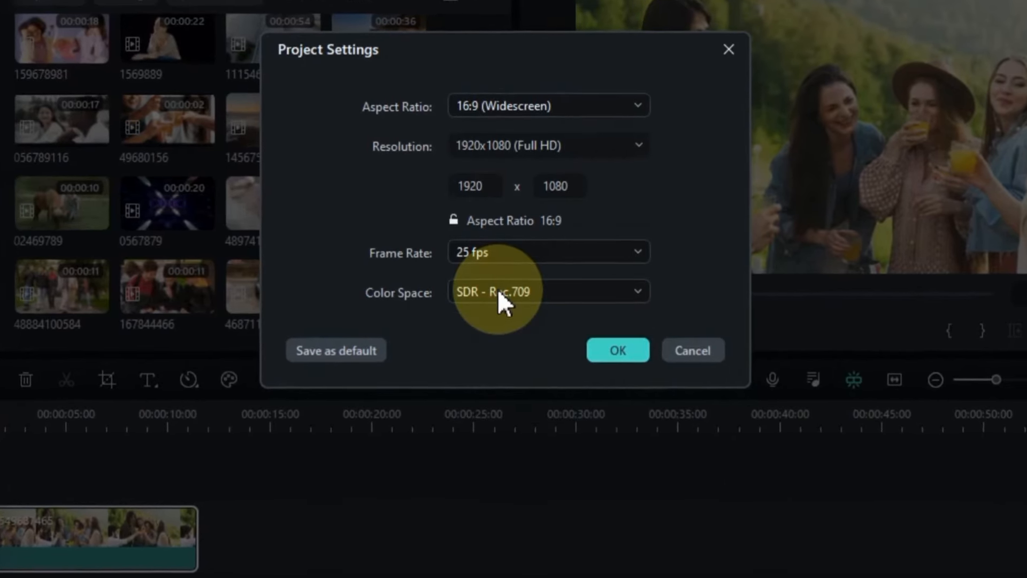
{"action": "left_click", "coordinate": [354, 355]}
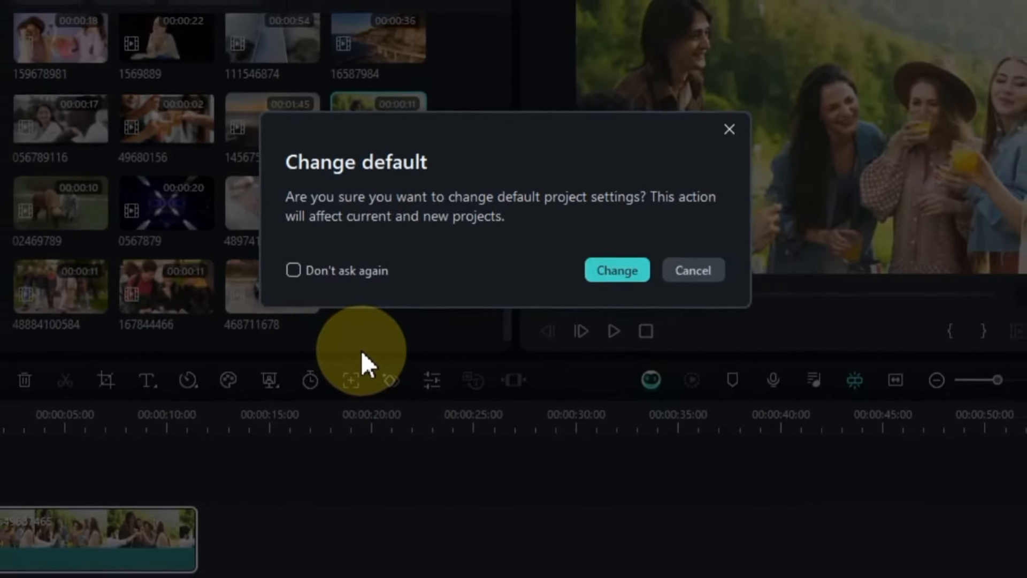
{"action": "left_click", "coordinate": [599, 270]}
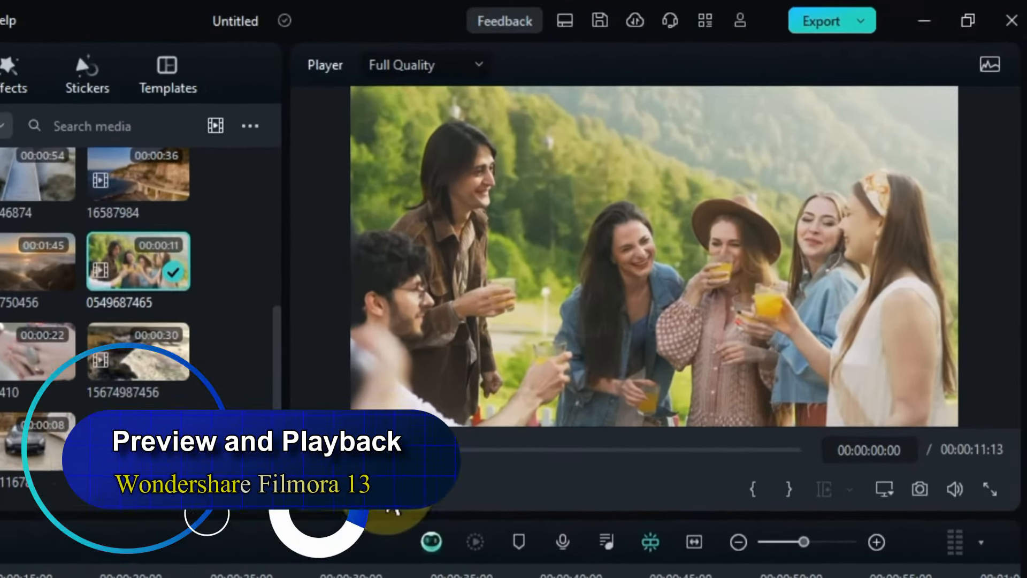
- Play the timeline clip in the preview, pause it, and resume playback
{"action": "left_click", "coordinate": [392, 488]}
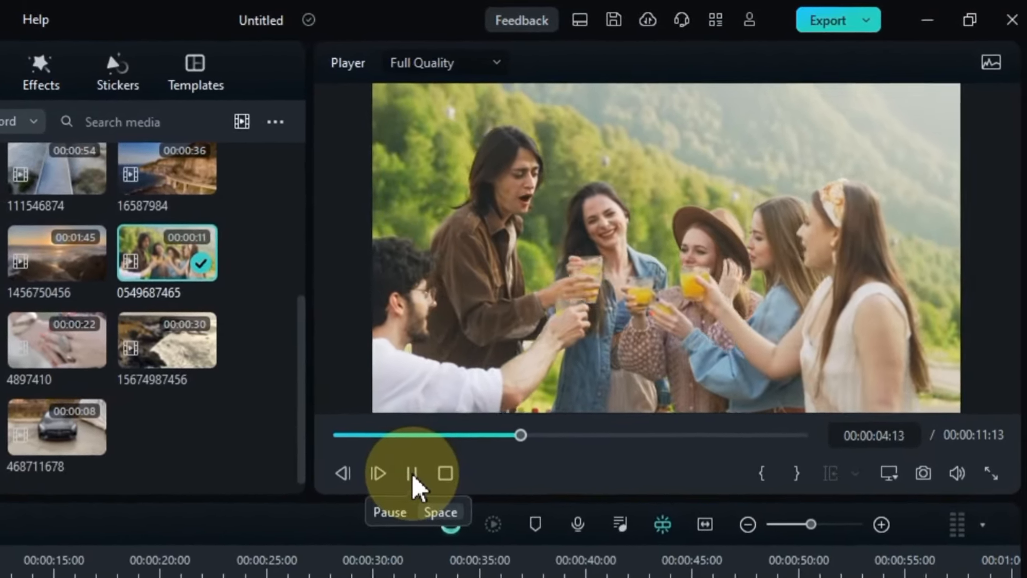
{"action": "left_click", "coordinate": [414, 479]}
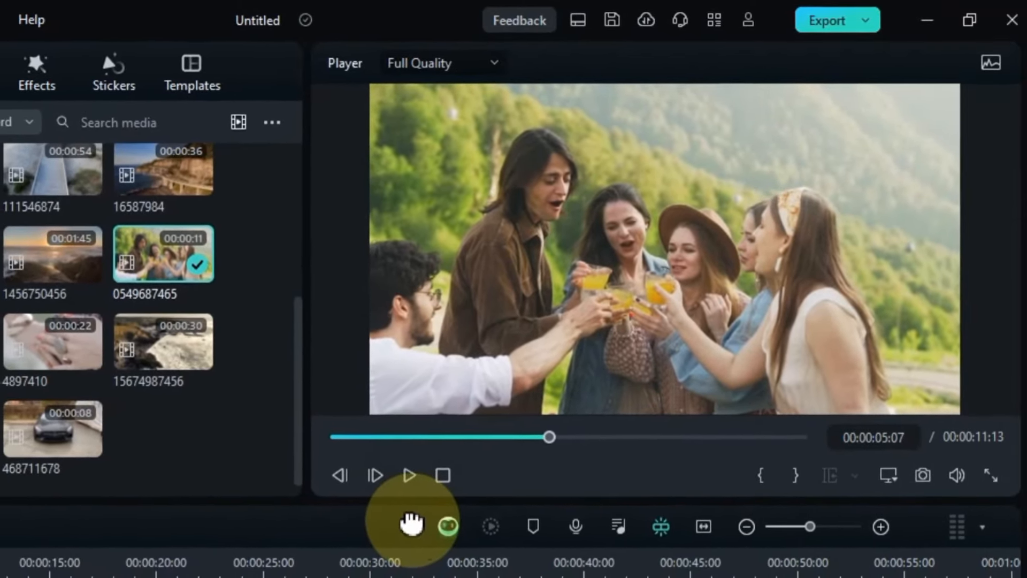
{"action": "key", "text": "space"}
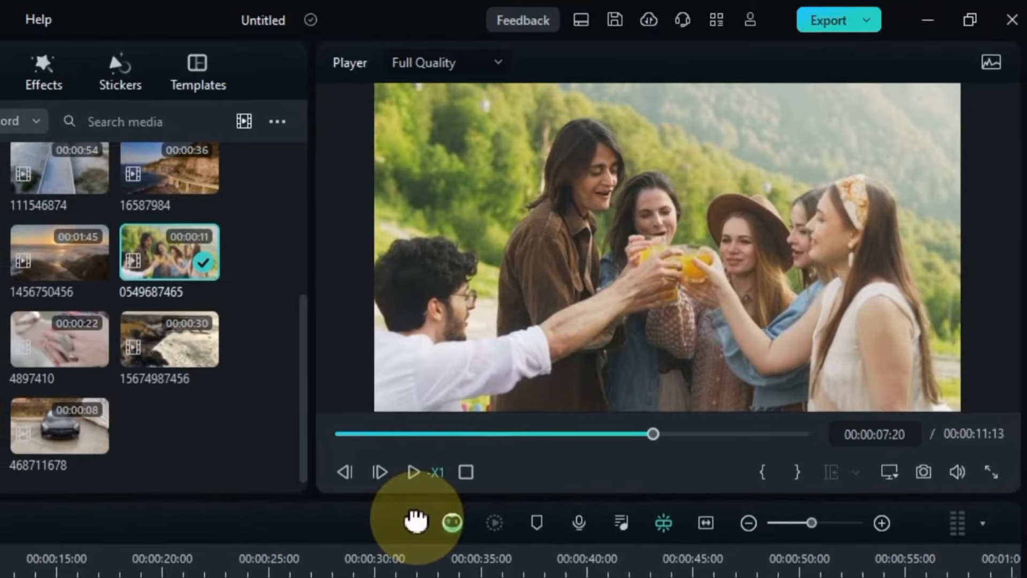
- Play the timeline clip in reverse at increasing speeds, moving to its end at 00:00:11:13 to play it backwards again
{"action": "key", "text": "j"}
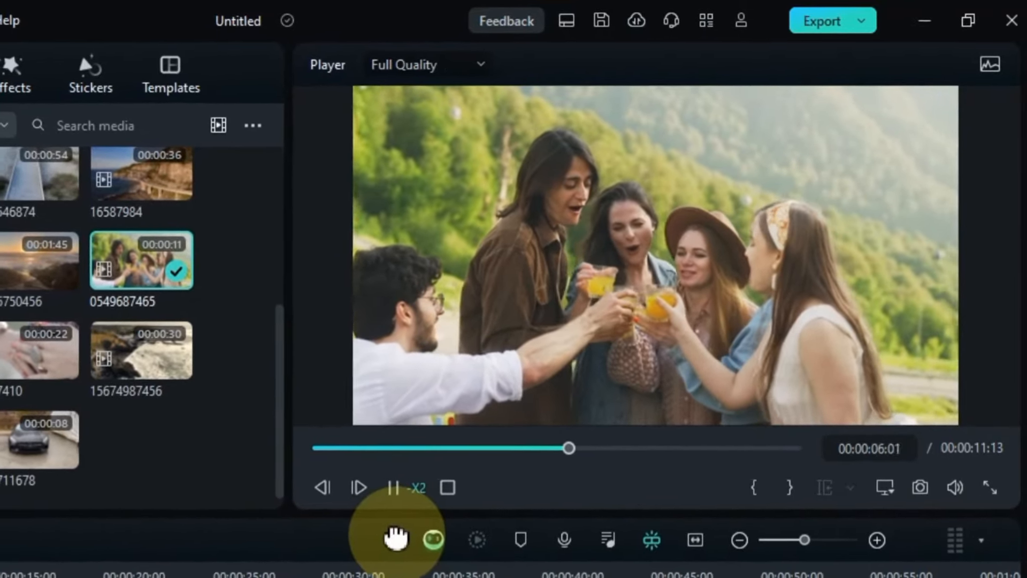
{"action": "key", "text": "j"}
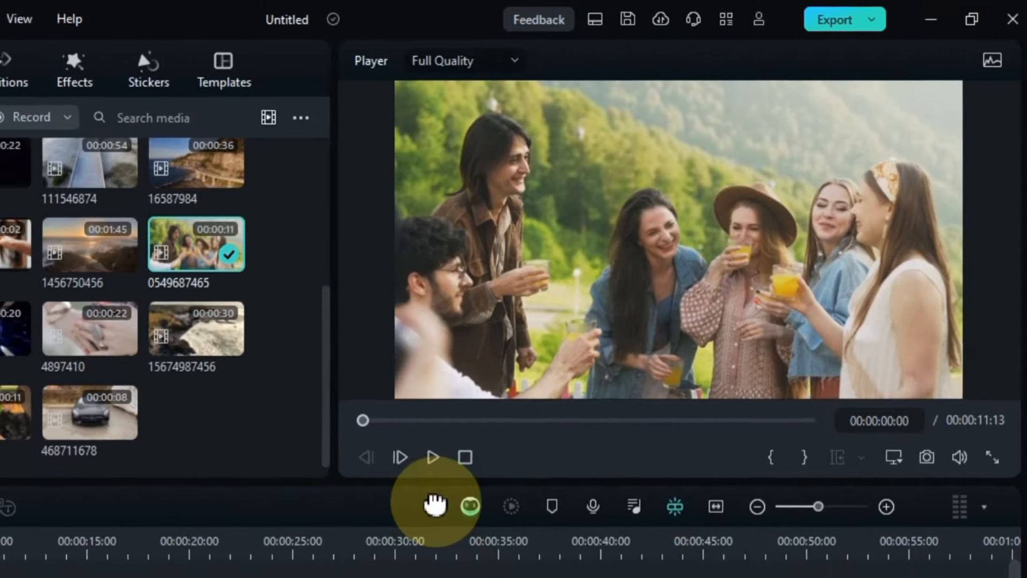
{"action": "left_click_drag", "start_coordinate": [354, 428], "coordinate": [819, 438]}
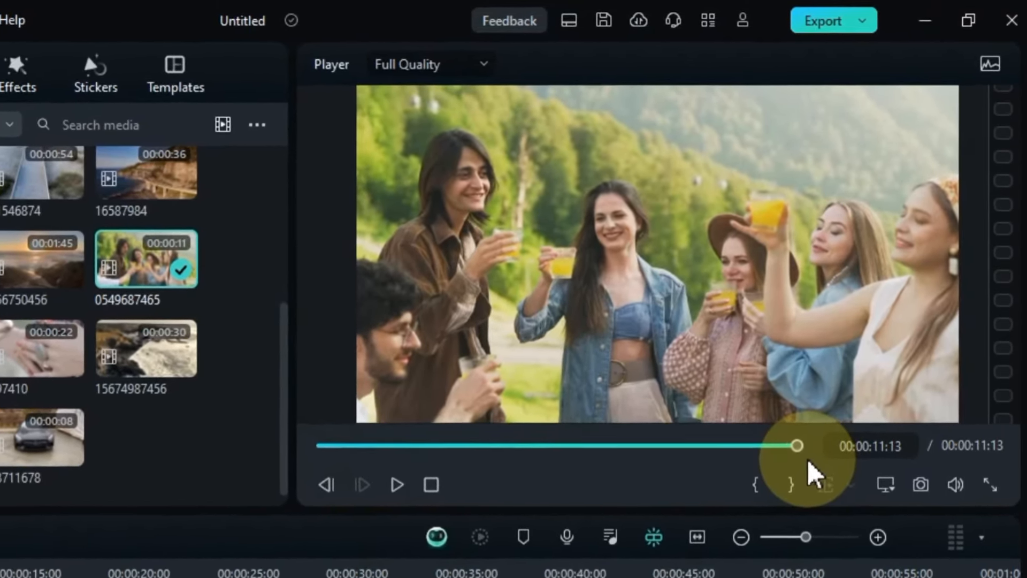
{"action": "key", "text": "j"}
{"action": "key", "text": "j"}
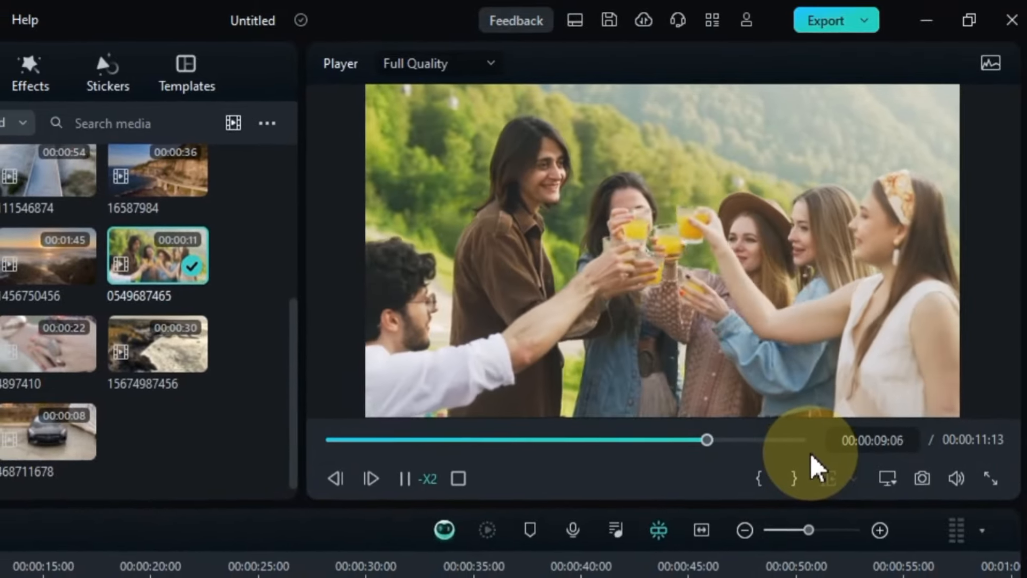
{"action": "key", "text": "j"}
{"action": "key", "text": "j"}
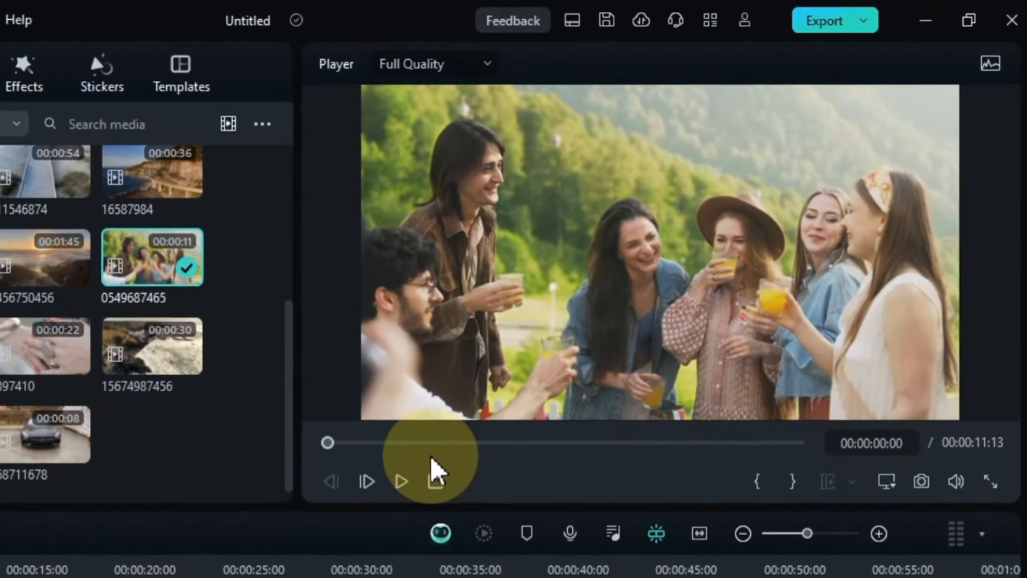
- Step through the preview by frames, scrub to about 00:00:07:14, and stop to return to the start
{"action": "left_click", "coordinate": [380, 473]}
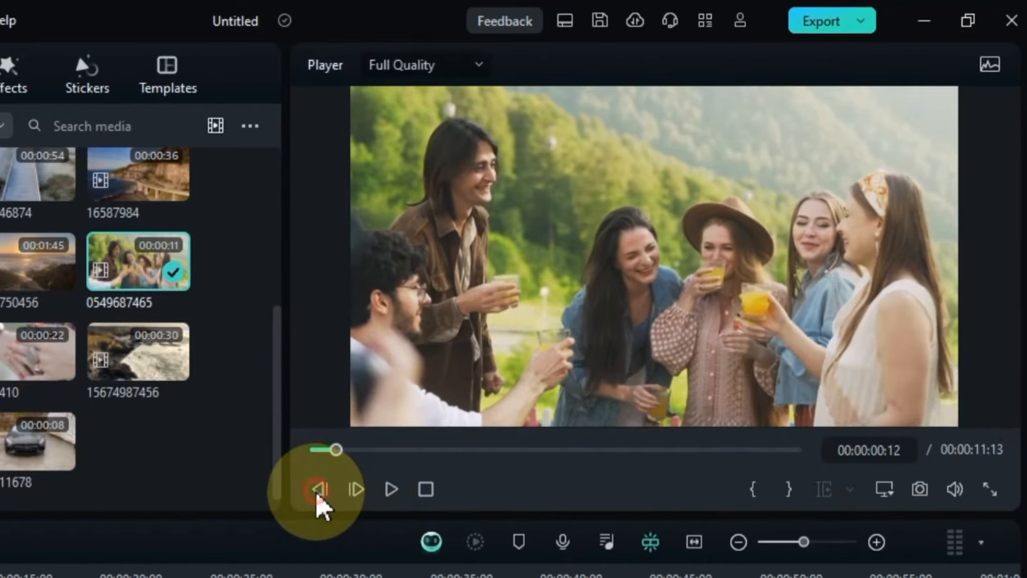
{"action": "left_click_drag", "start_coordinate": [396, 454], "coordinate": [633, 444]}
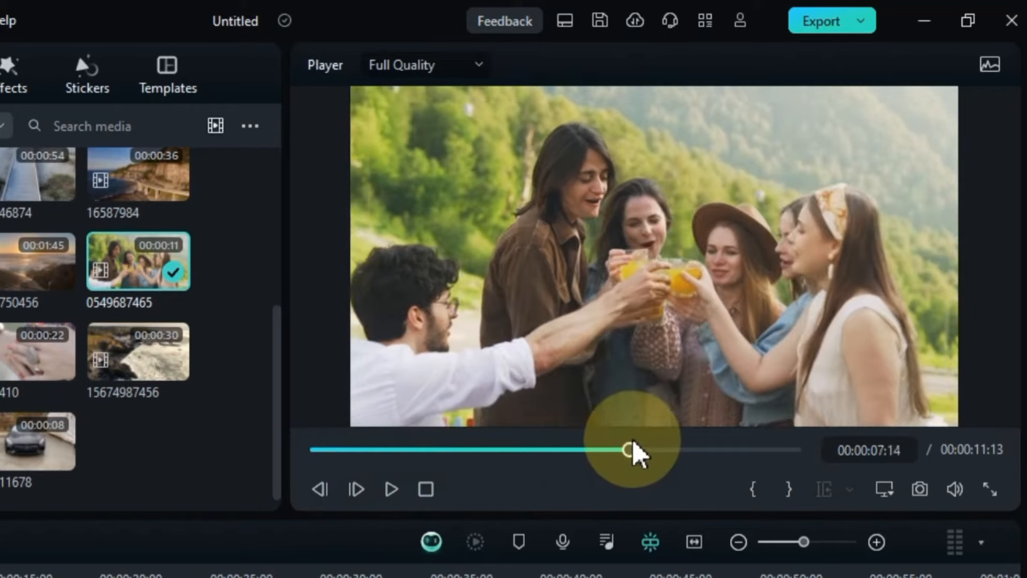
{"action": "left_click", "coordinate": [428, 489]}
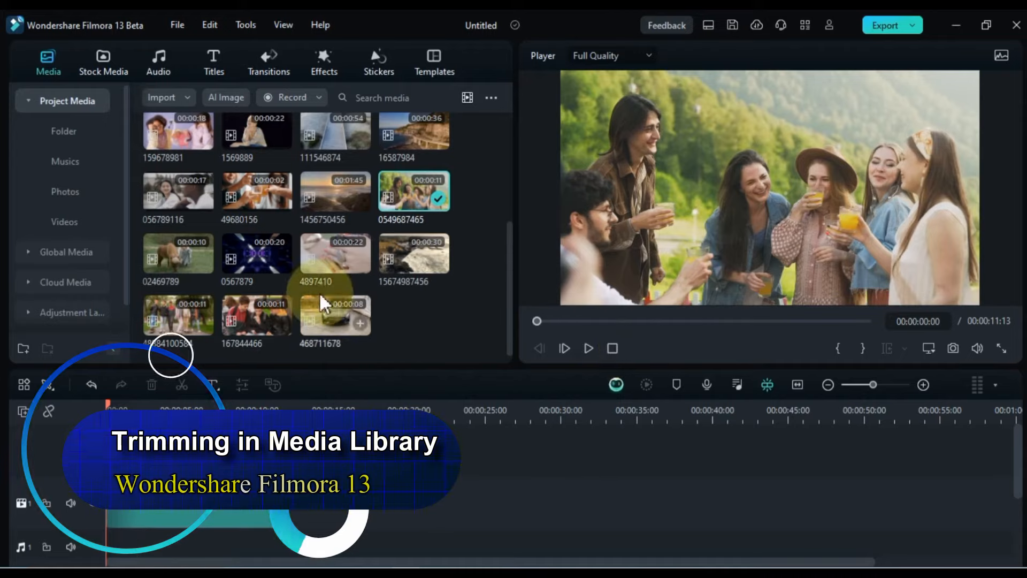
- Open library clip 02469789 in the player and trim it with a mark in at 00:00:01:04 and a mark out at 00:00:08:10
{"action": "double_click", "coordinate": [170, 264]}
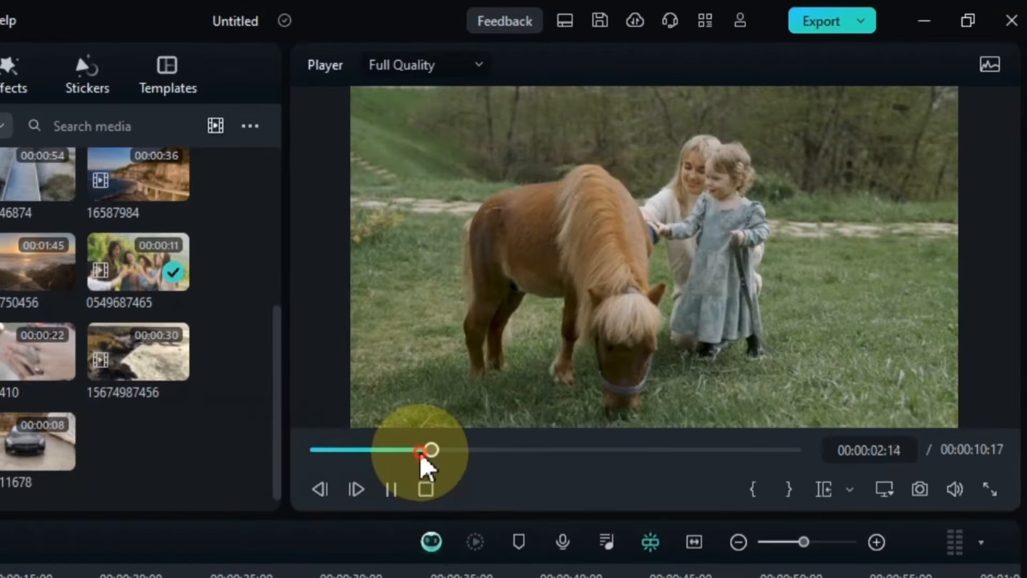
{"action": "left_click", "coordinate": [396, 488]}
{"action": "left_click_drag", "start_coordinate": [453, 451], "coordinate": [370, 471]}
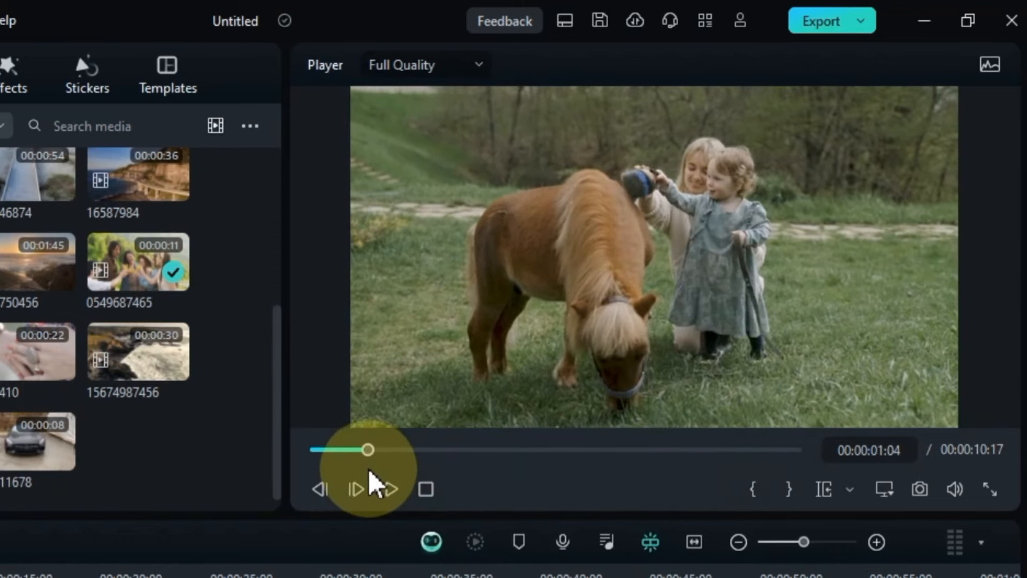
{"action": "left_click", "coordinate": [754, 489]}
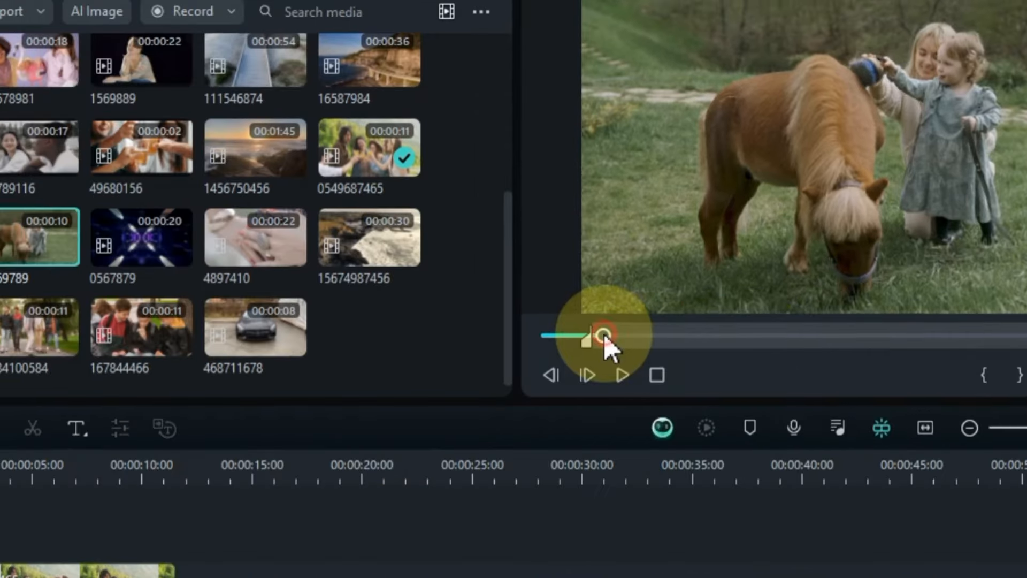
{"action": "left_click_drag", "start_coordinate": [374, 451], "coordinate": [699, 461]}
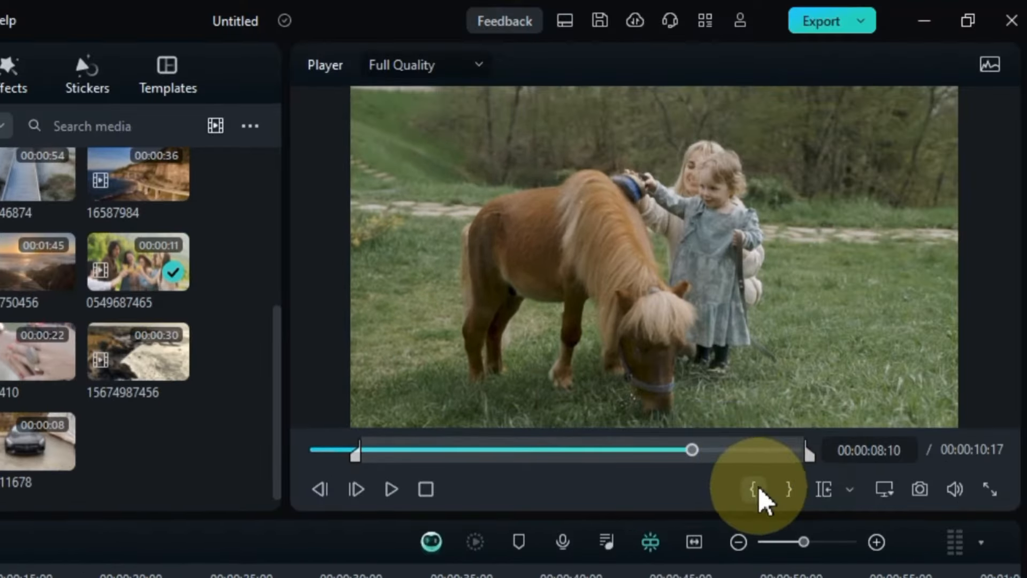
{"action": "left_click", "coordinate": [788, 491]}
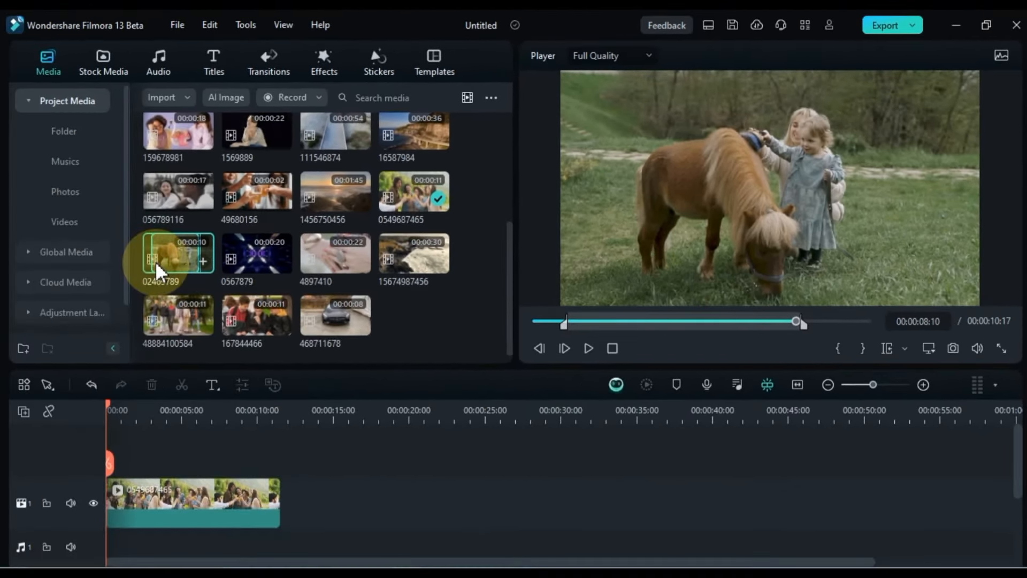
- Add the trimmed clip 02469789 to the video track directly after the first clip, keeping the project settings of 1920 x 1080 25fps
{"action": "left_click_drag", "start_coordinate": [161, 266], "coordinate": [290, 502]}
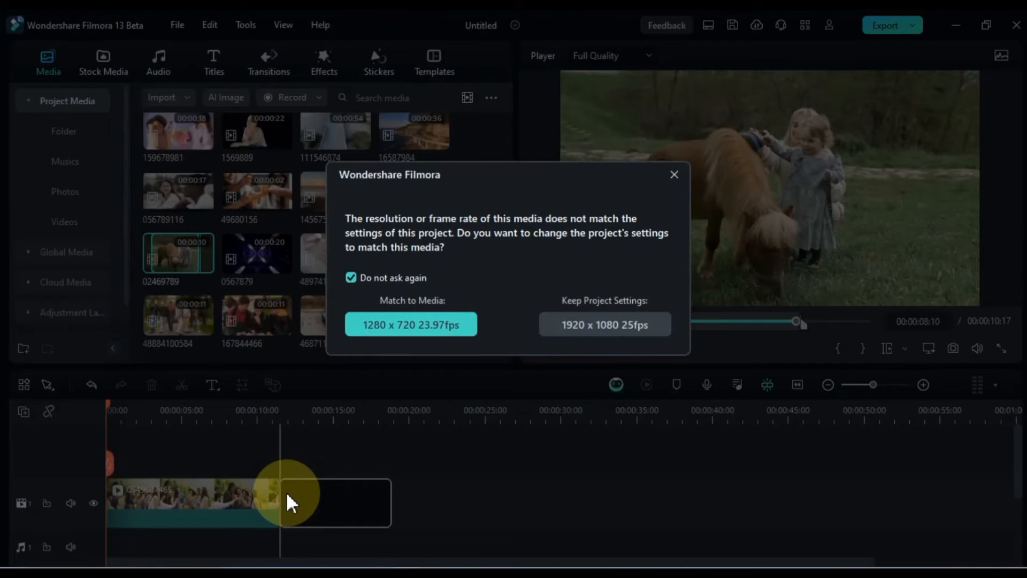
{"action": "left_click", "coordinate": [607, 325]}
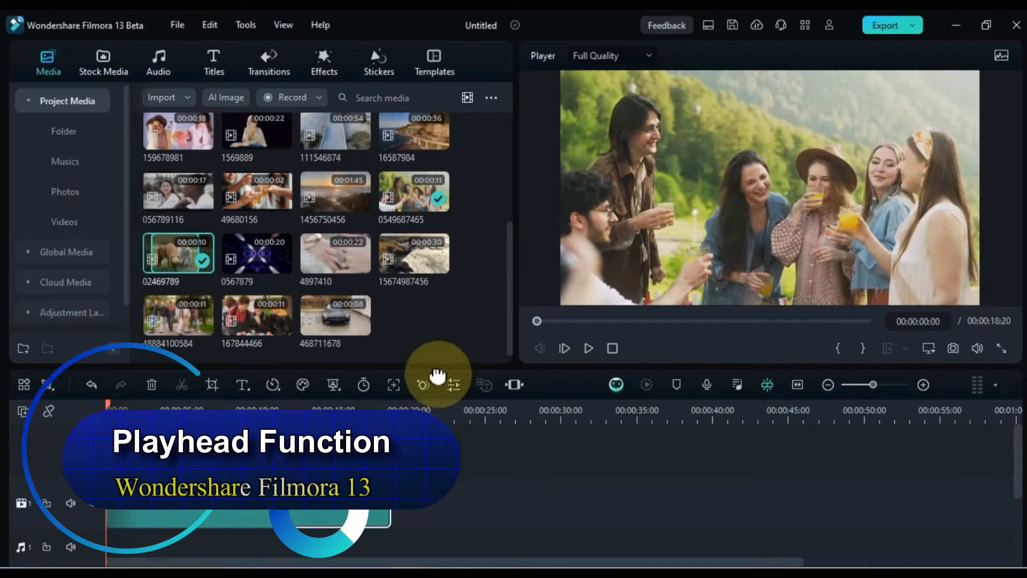
- Scrub the playhead across both timeline clips and park it at 00:00:03:08
{"action": "left_click", "coordinate": [261, 410]}
{"action": "left_click_drag", "start_coordinate": [261, 403], "coordinate": [355, 415]}
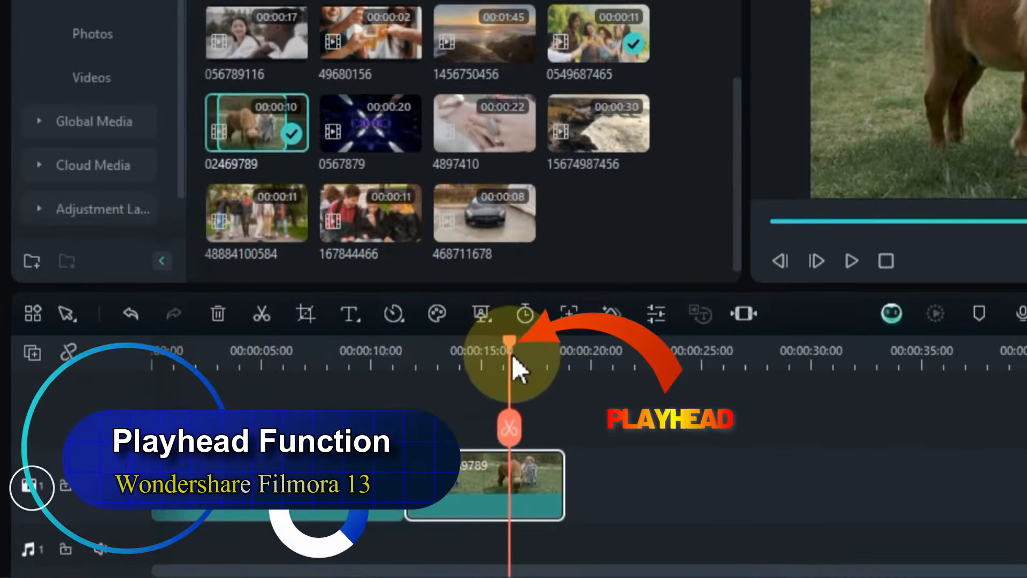
{"action": "left_click_drag", "start_coordinate": [512, 353], "coordinate": [186, 366]}
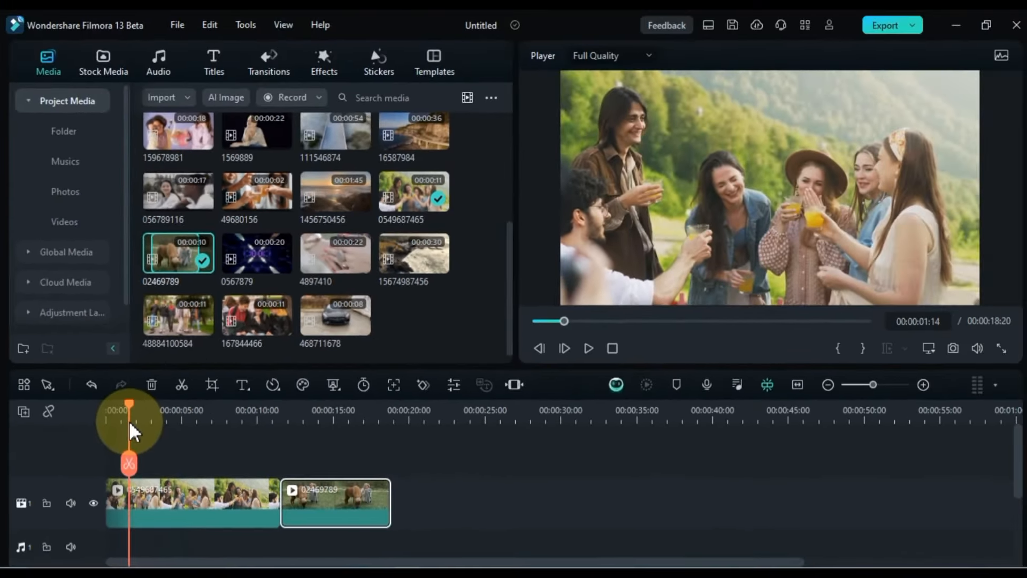
{"action": "left_click_drag", "start_coordinate": [129, 420], "coordinate": [157, 403]}
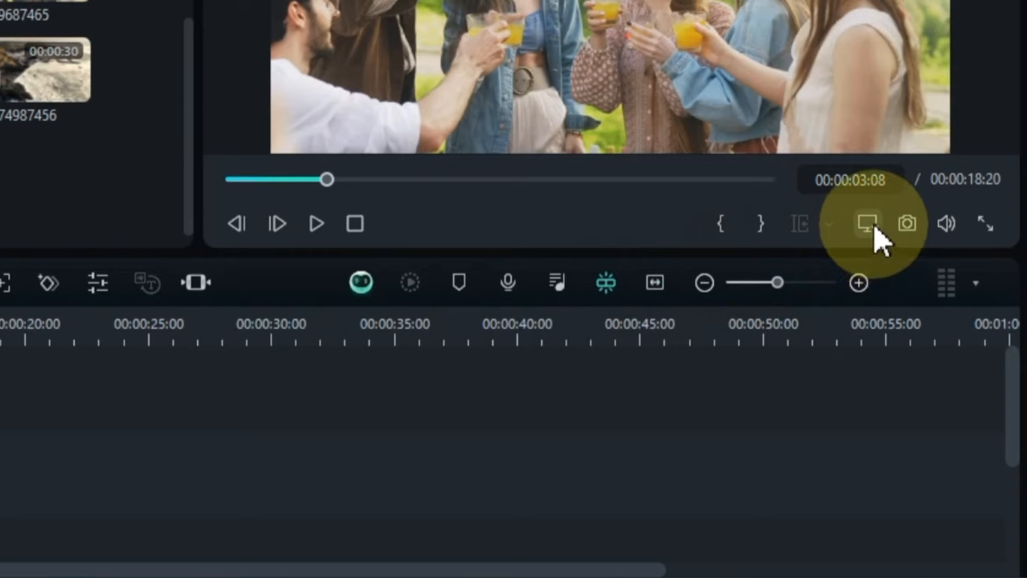
- Set the player's zoom level to 100% and pan the magnified preview to inspect the frame
{"action": "left_click", "coordinate": [868, 223]}
{"action": "mouse_move", "coordinate": [859, 374]}
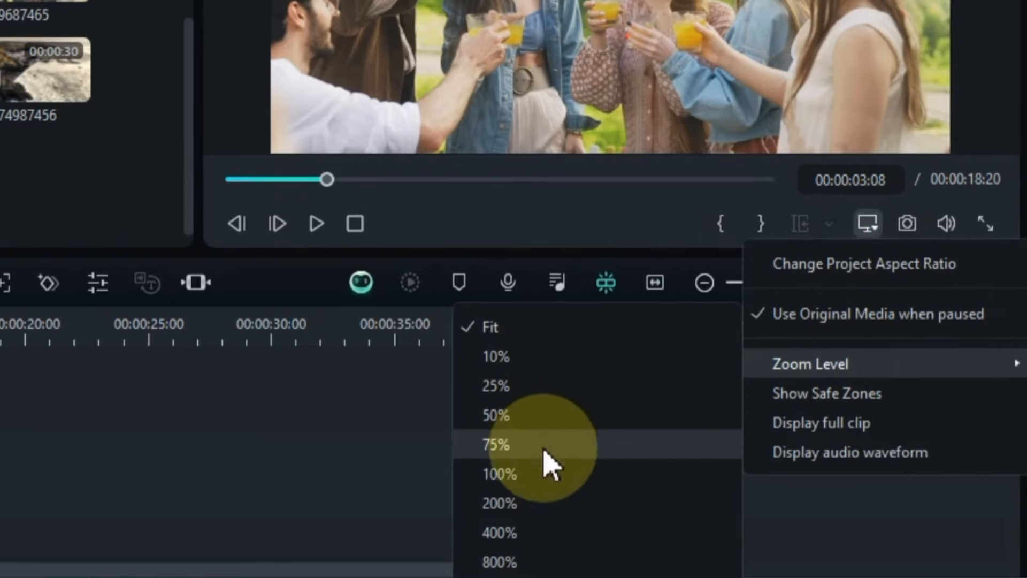
{"action": "left_click", "coordinate": [500, 474]}
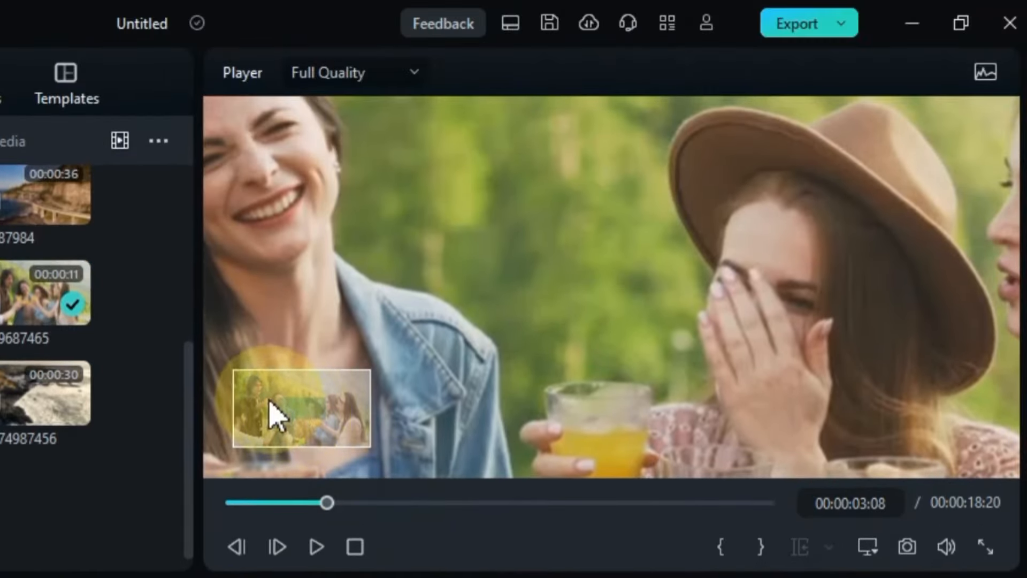
{"action": "left_click", "coordinate": [297, 88]}
{"action": "left_click_drag", "start_coordinate": [297, 412], "coordinate": [279, 401]}
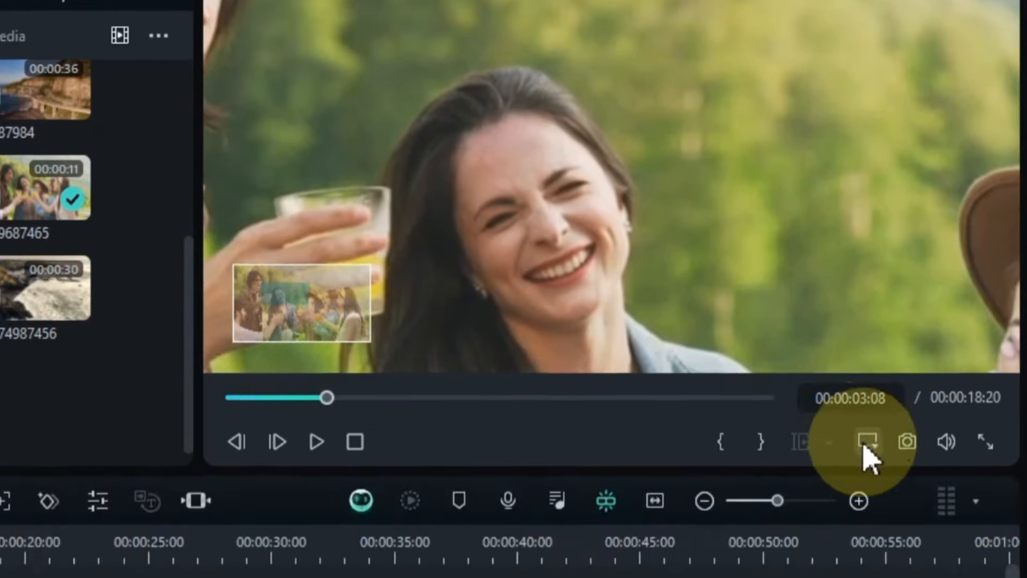
- Set the player's zoom level to 50% and pan around the preview frame
{"action": "left_click", "coordinate": [868, 547]}
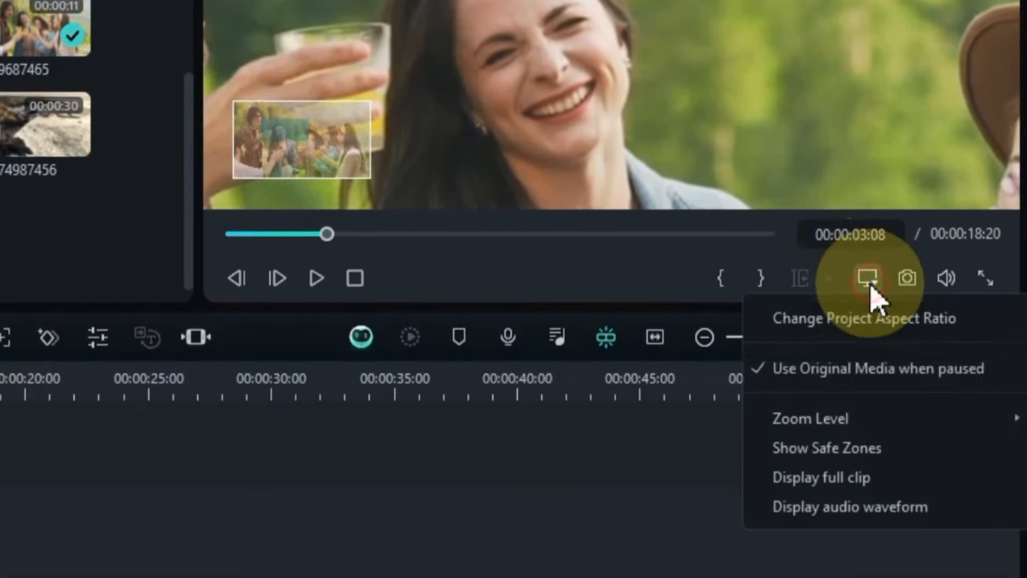
{"action": "mouse_move", "coordinate": [848, 416]}
{"action": "left_click", "coordinate": [576, 466]}
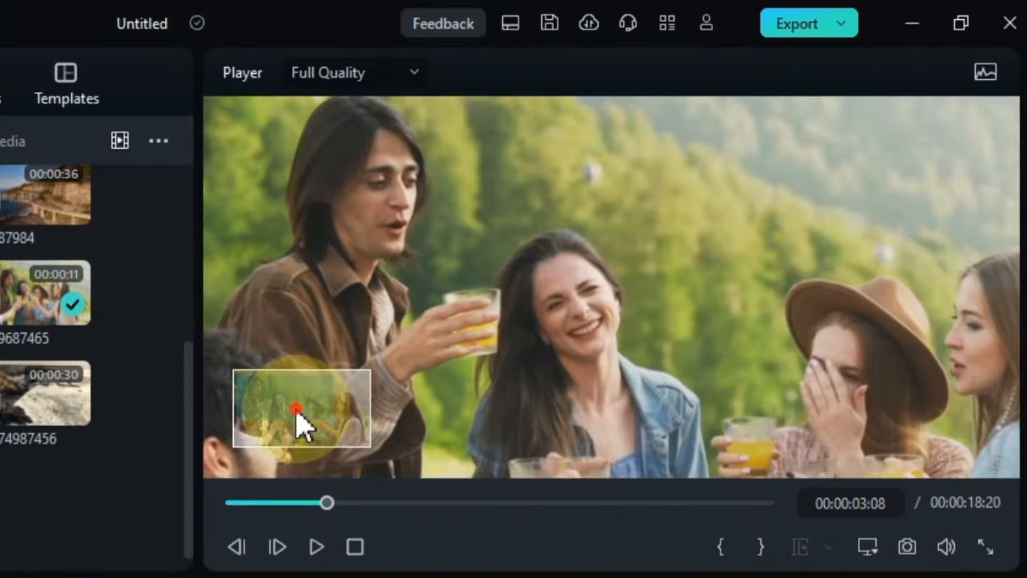
{"action": "left_click_drag", "start_coordinate": [298, 188], "coordinate": [292, 205]}
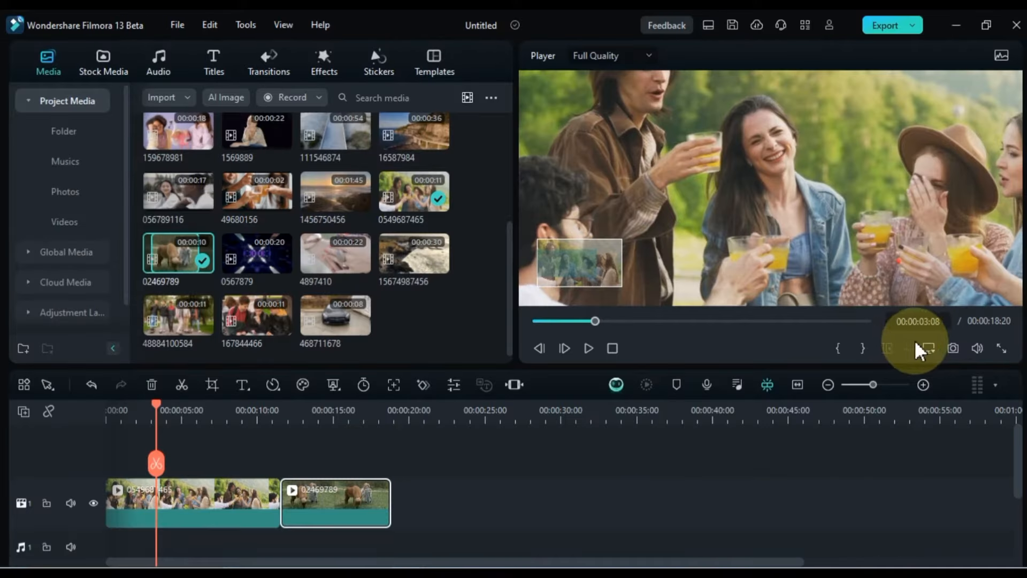
- Try the 10% zoom level in the player and return the preview to Fit
{"action": "left_click", "coordinate": [868, 547]}
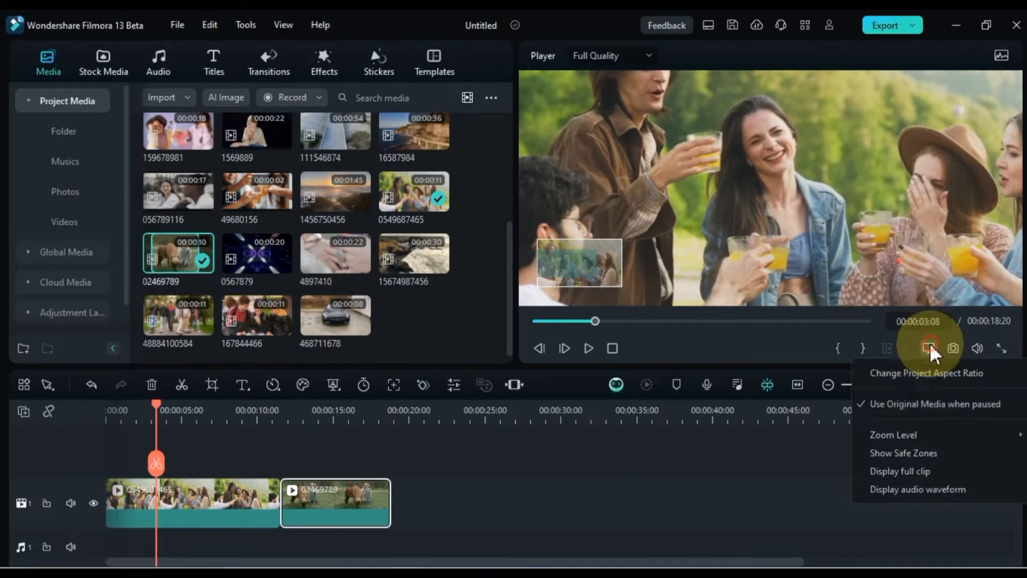
{"action": "mouse_move", "coordinate": [913, 438]}
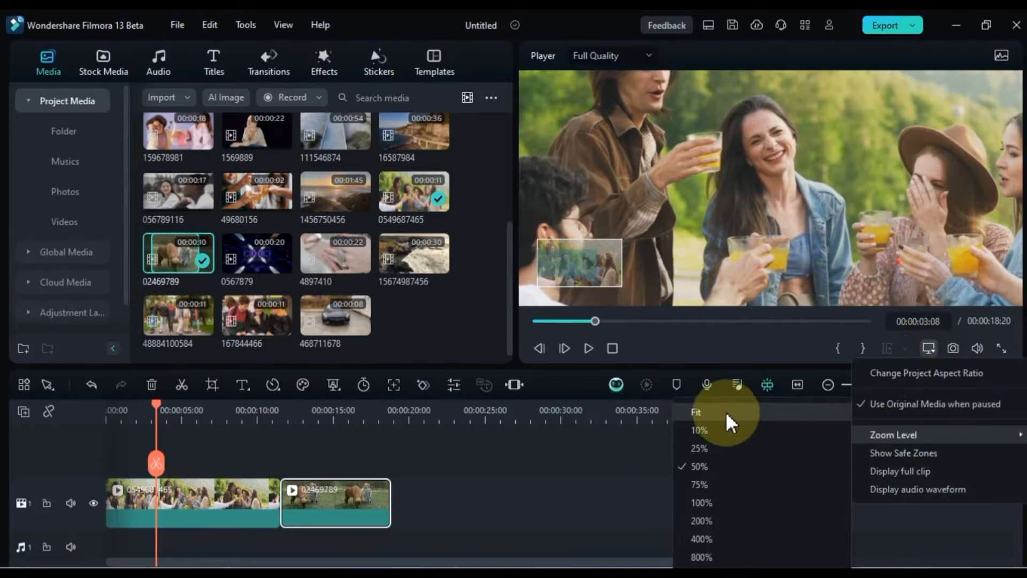
{"action": "left_click", "coordinate": [723, 432]}
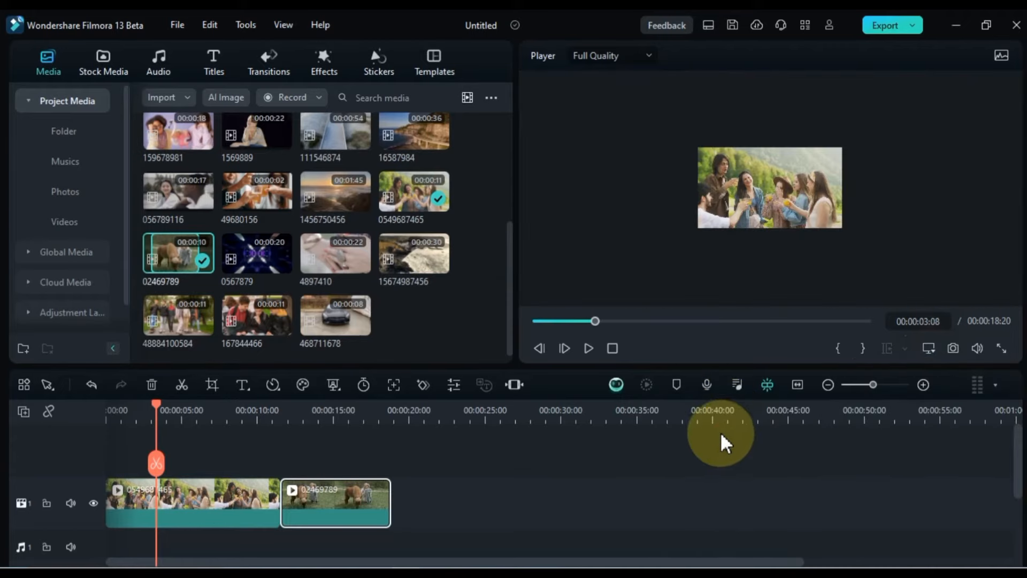
{"action": "left_click", "coordinate": [929, 351]}
{"action": "mouse_move", "coordinate": [891, 434]}
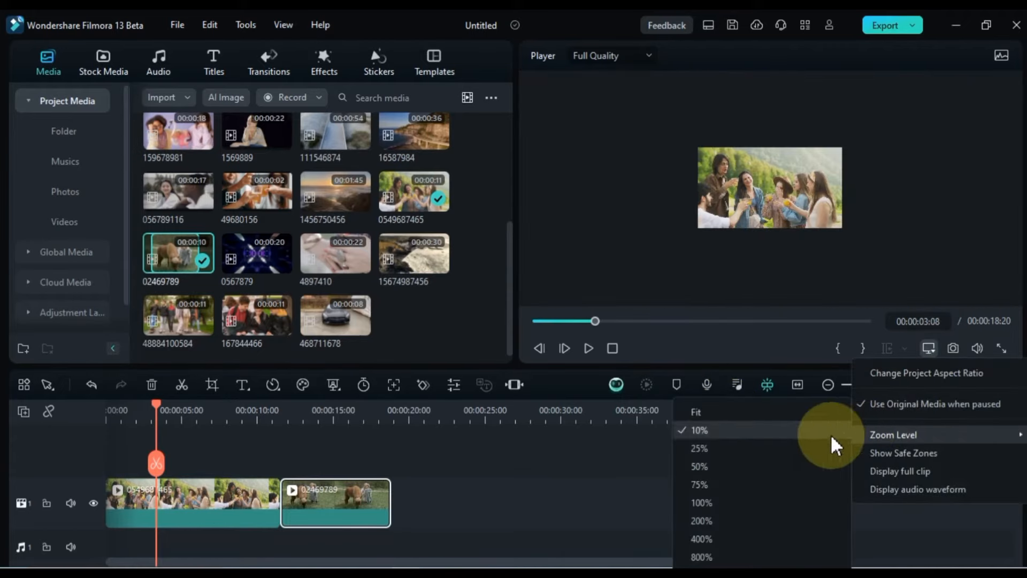
{"action": "left_click", "coordinate": [748, 413]}
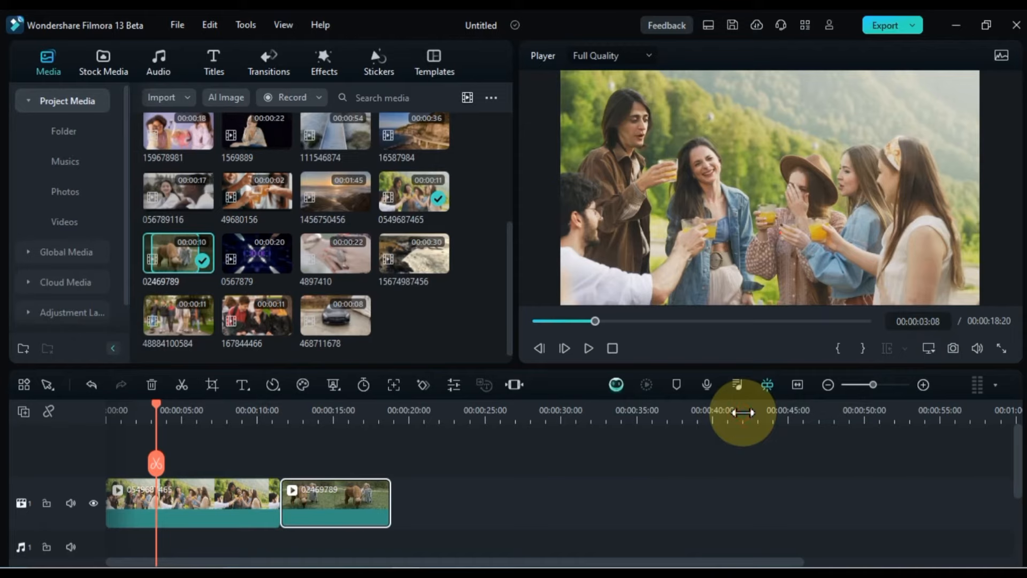
{"action": "left_click", "coordinate": [195, 519]}
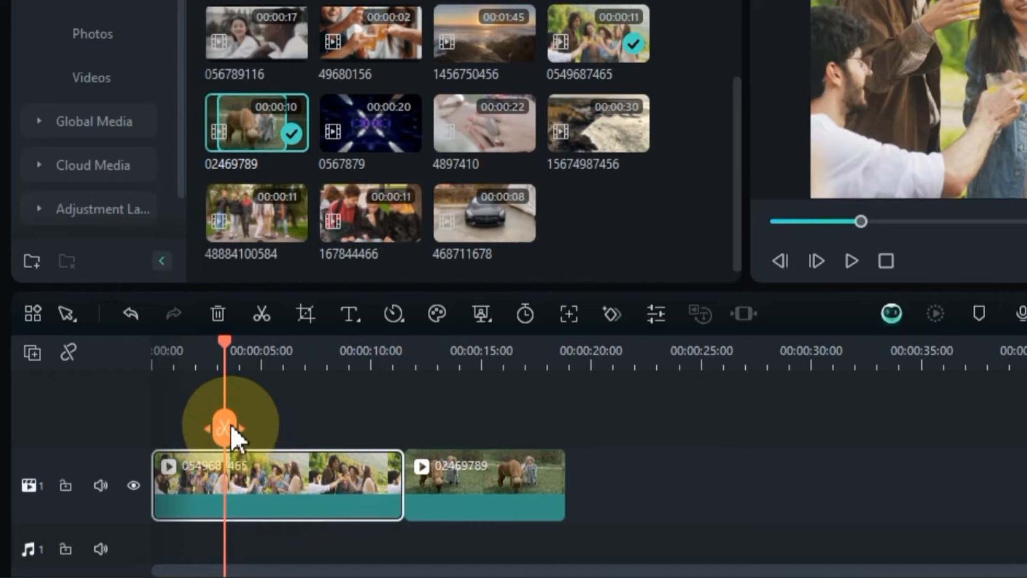
{"action": "left_click", "coordinate": [230, 426]}
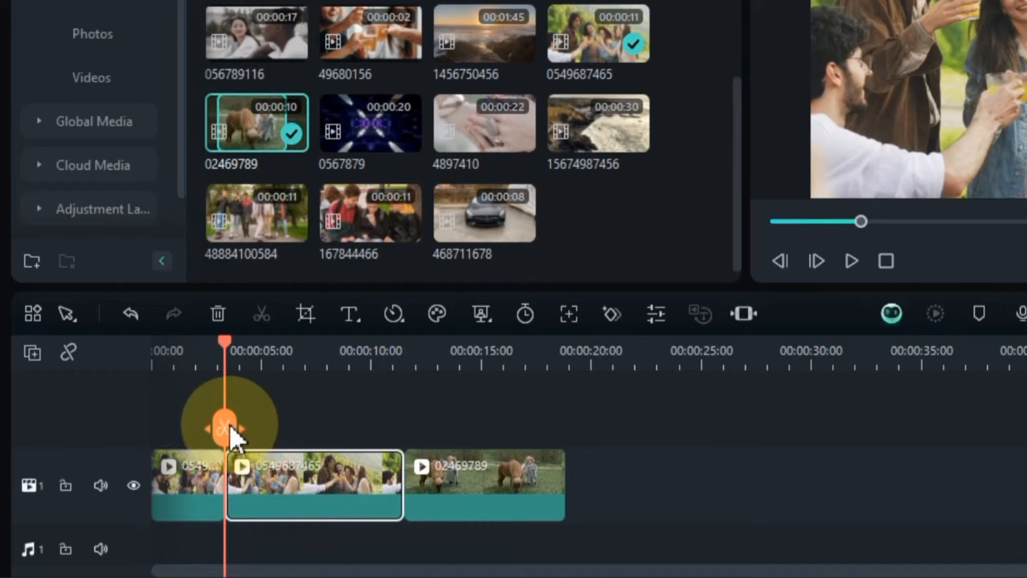
{"action": "left_click_drag", "start_coordinate": [218, 355], "coordinate": [258, 373]}
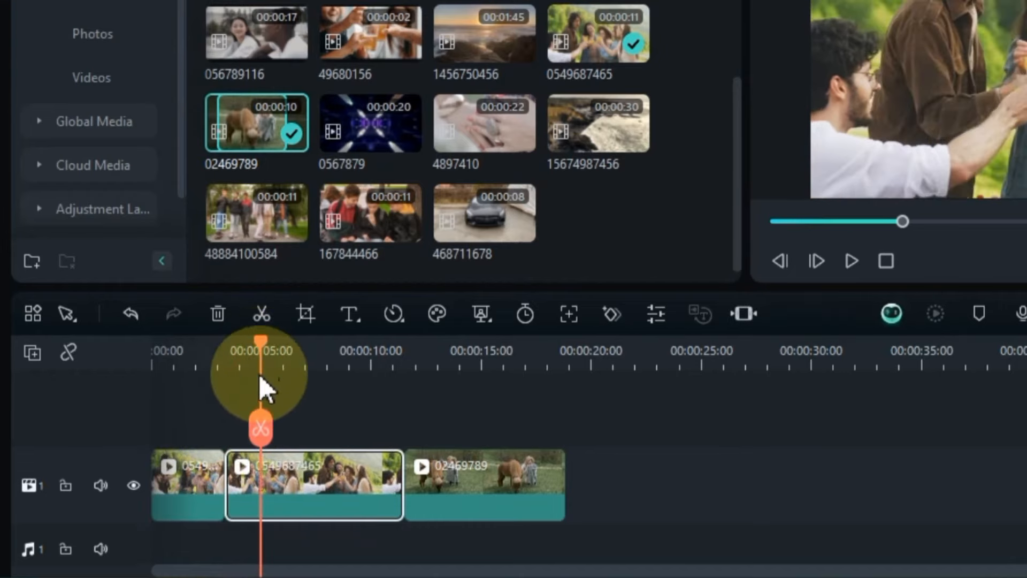
{"action": "left_click", "coordinate": [259, 427]}
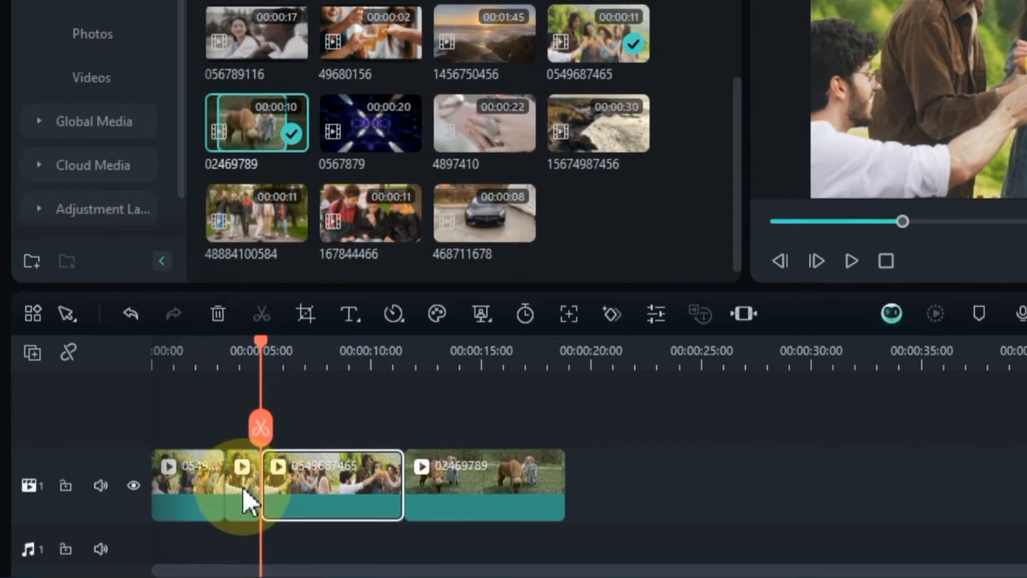
{"action": "left_click", "coordinate": [243, 487]}
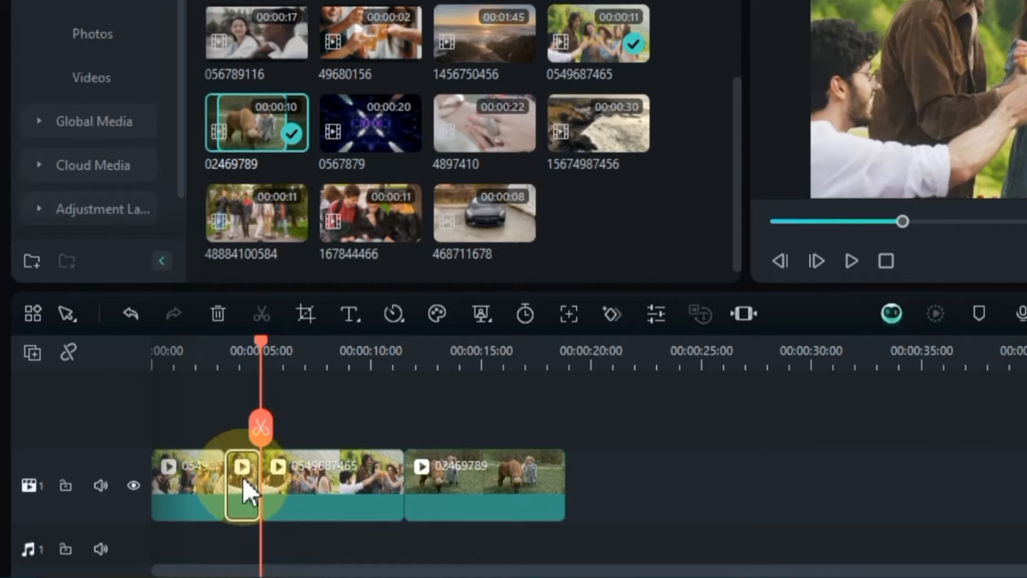
{"action": "left_click", "coordinate": [215, 320]}
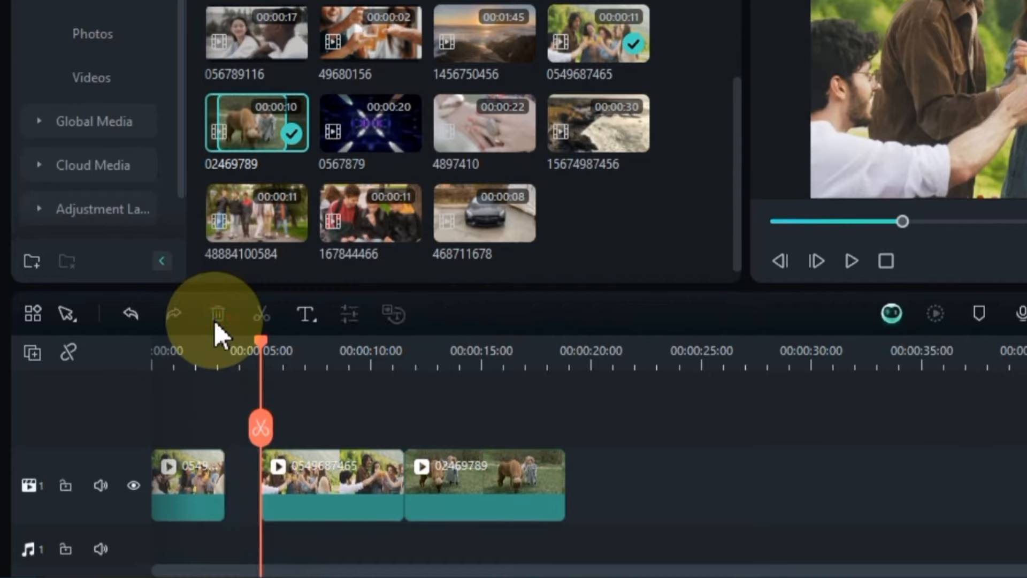
{"action": "key", "text": "ctrl+z"}
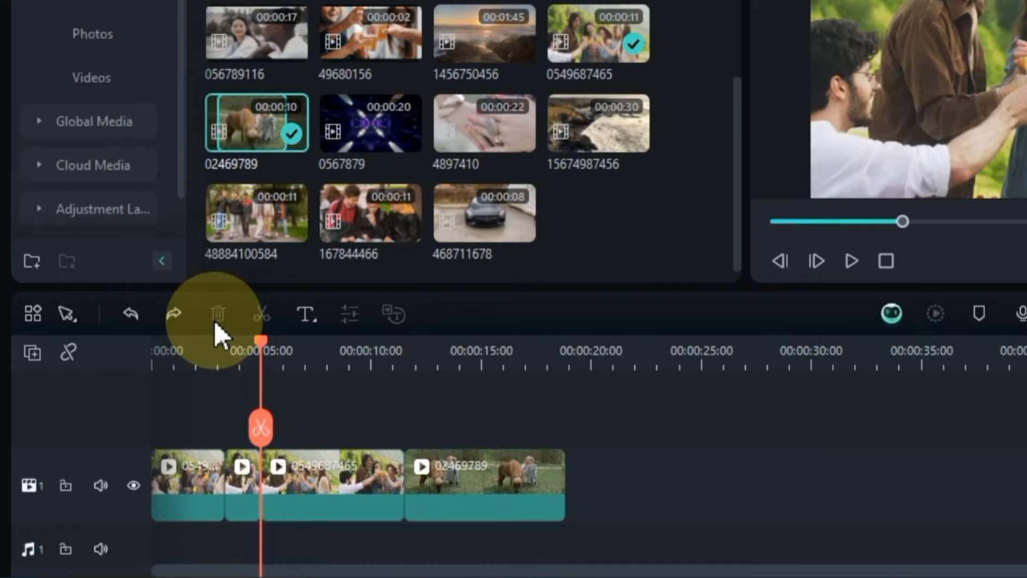
{"action": "key", "text": "ctrl+y"}
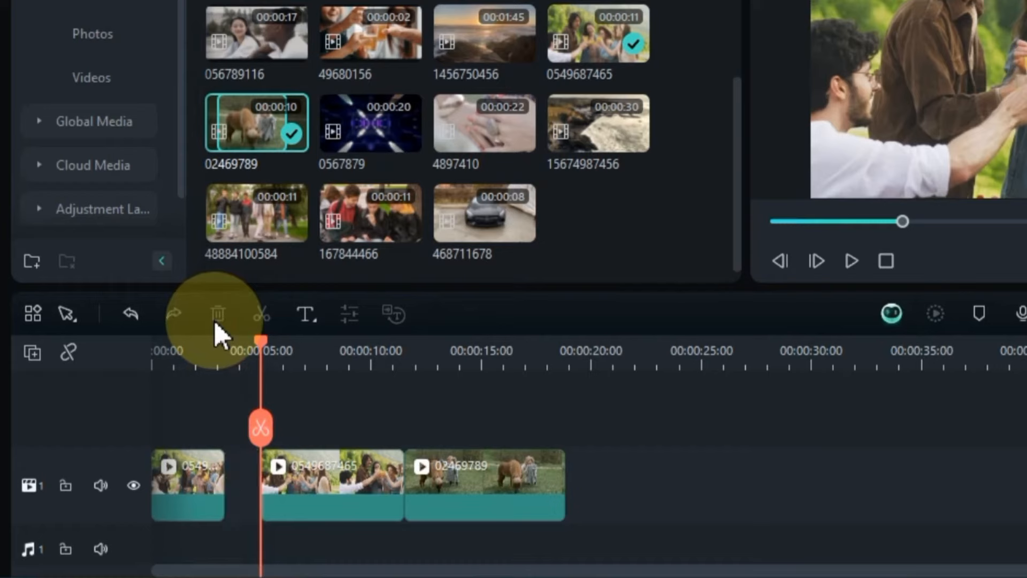
{"action": "left_click", "coordinate": [140, 322]}
{"action": "left_click", "coordinate": [140, 322]}
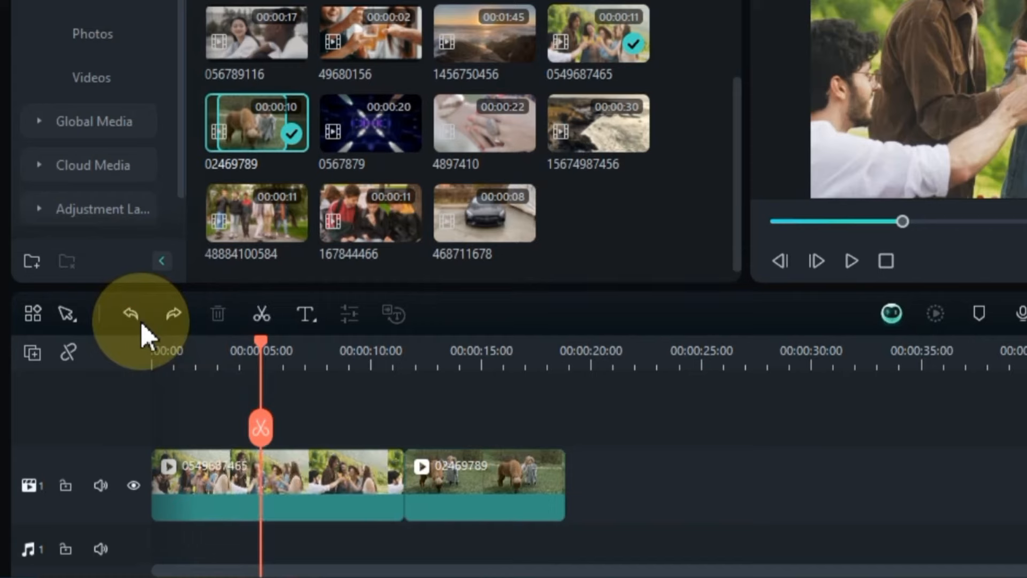
{"action": "left_click", "coordinate": [171, 319]}
{"action": "left_click", "coordinate": [171, 319]}
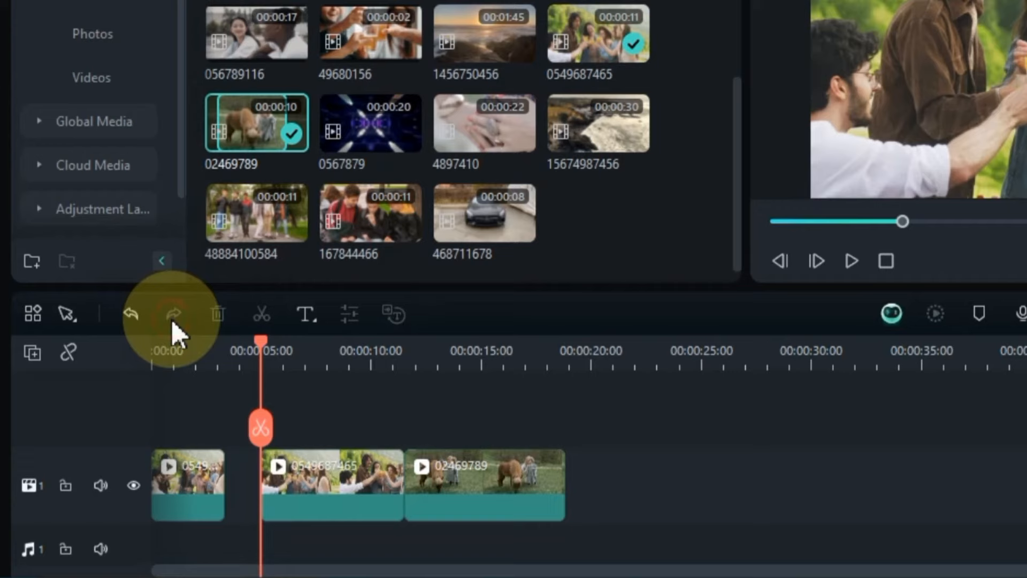
{"action": "left_click", "coordinate": [143, 315]}
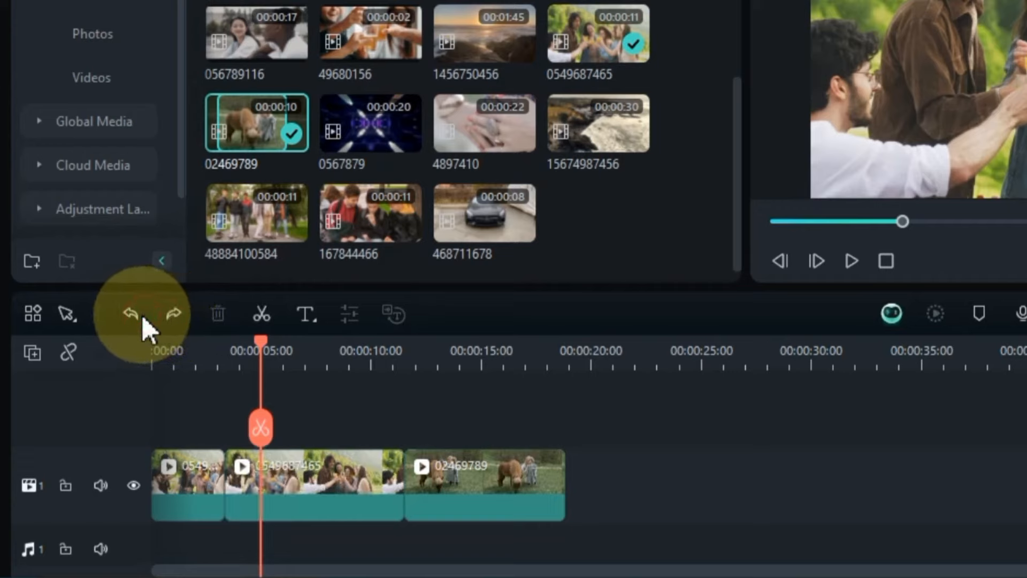
{"action": "left_click", "coordinate": [166, 316]}
{"action": "left_click", "coordinate": [165, 315]}
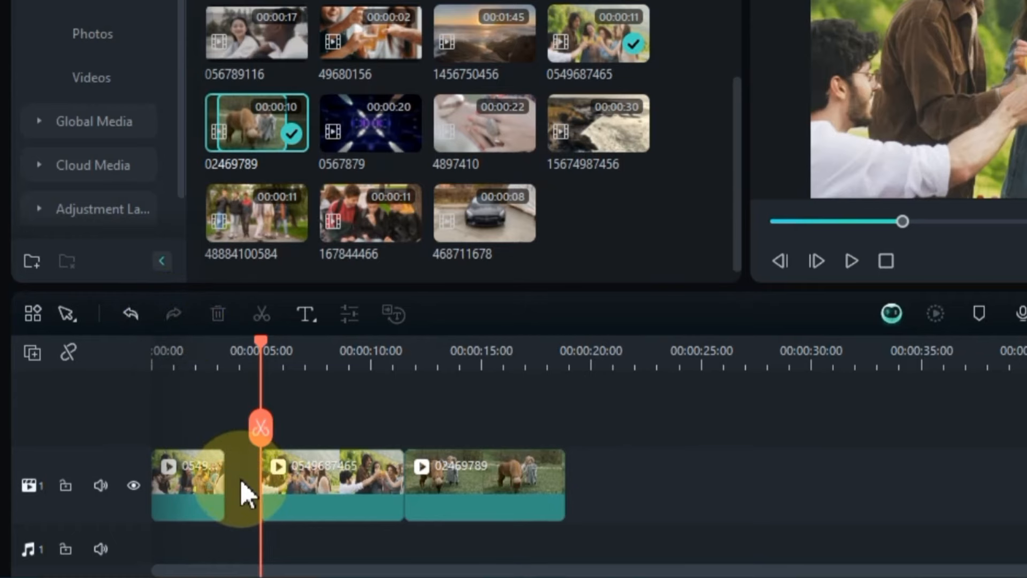
{"action": "key", "text": "ctrl+z"}
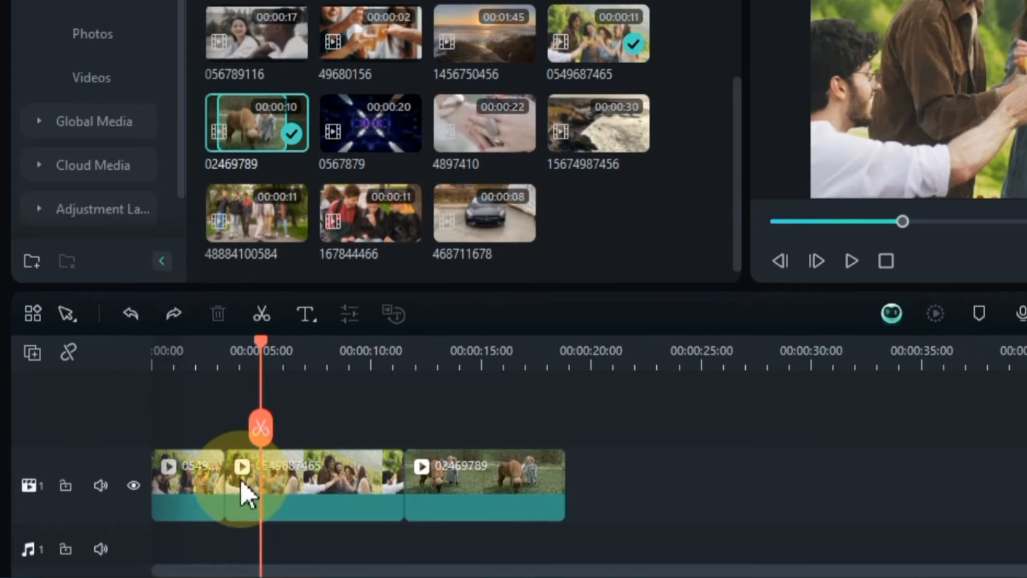
{"action": "key", "text": "ctrl+z"}
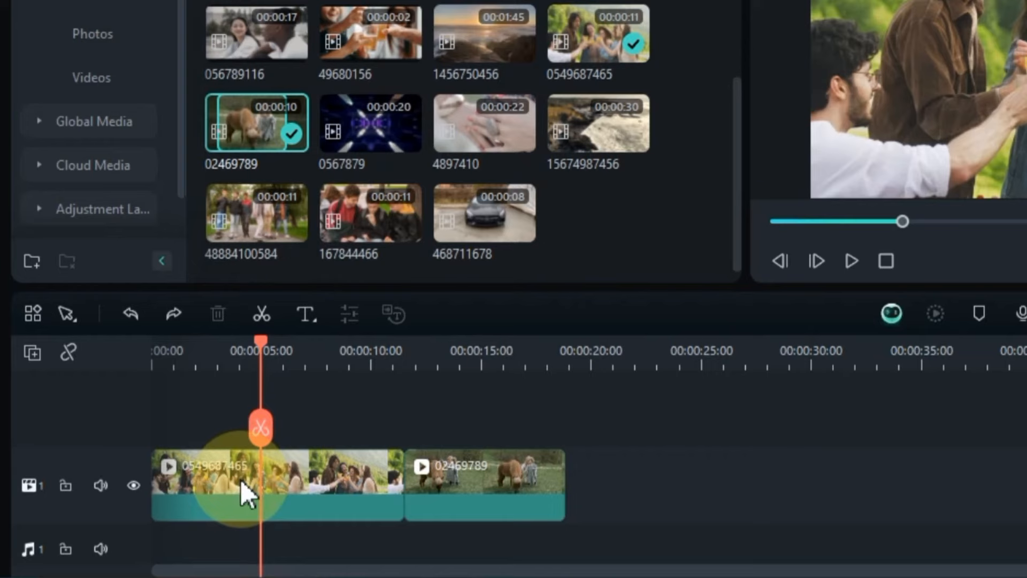
{"action": "left_click", "coordinate": [241, 480]}
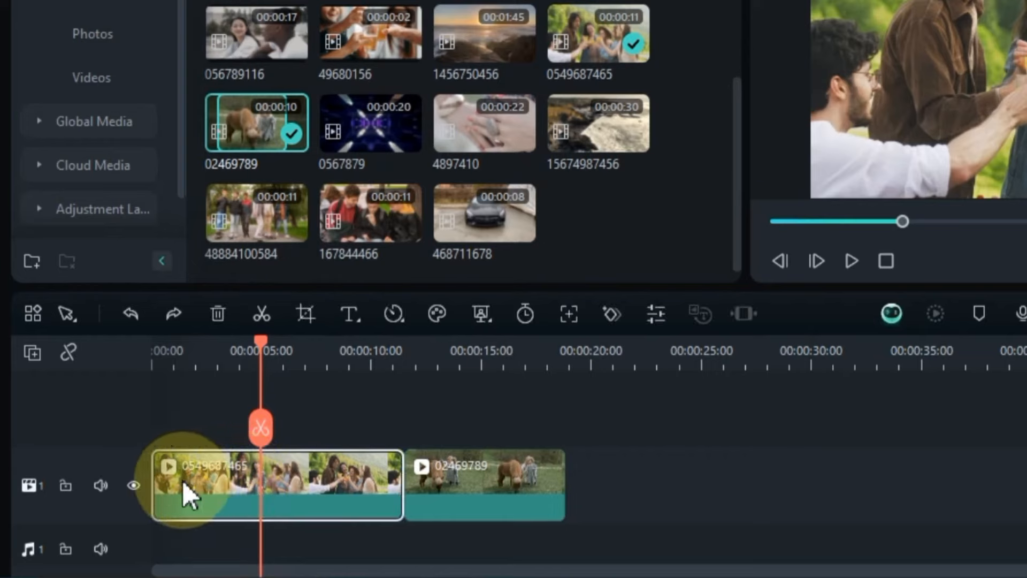
{"action": "left_click_drag", "start_coordinate": [153, 482], "coordinate": [262, 482]}
{"action": "left_click_drag", "start_coordinate": [486, 439], "coordinate": [220, 486]}
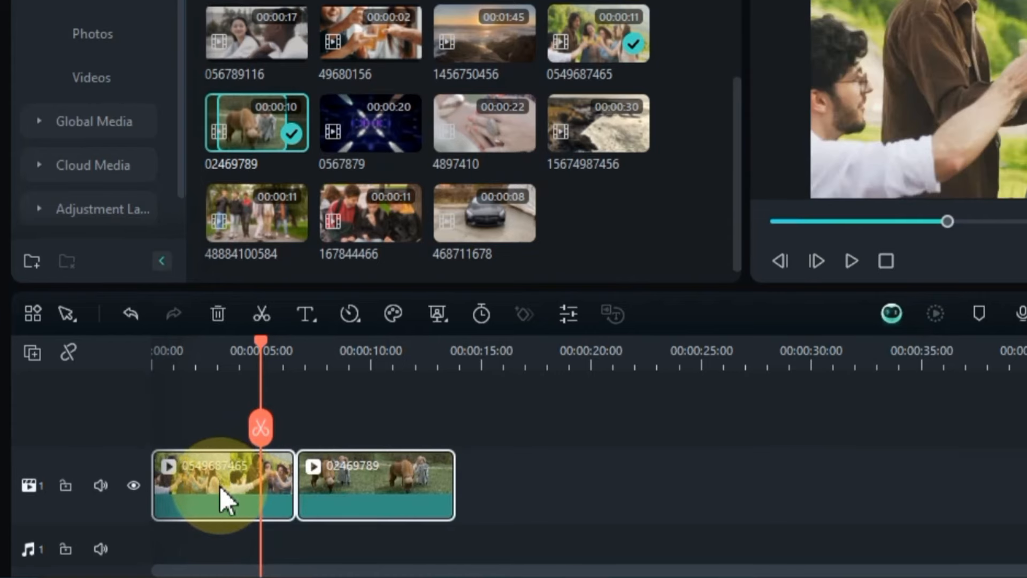
{"action": "left_click", "coordinate": [130, 314]}
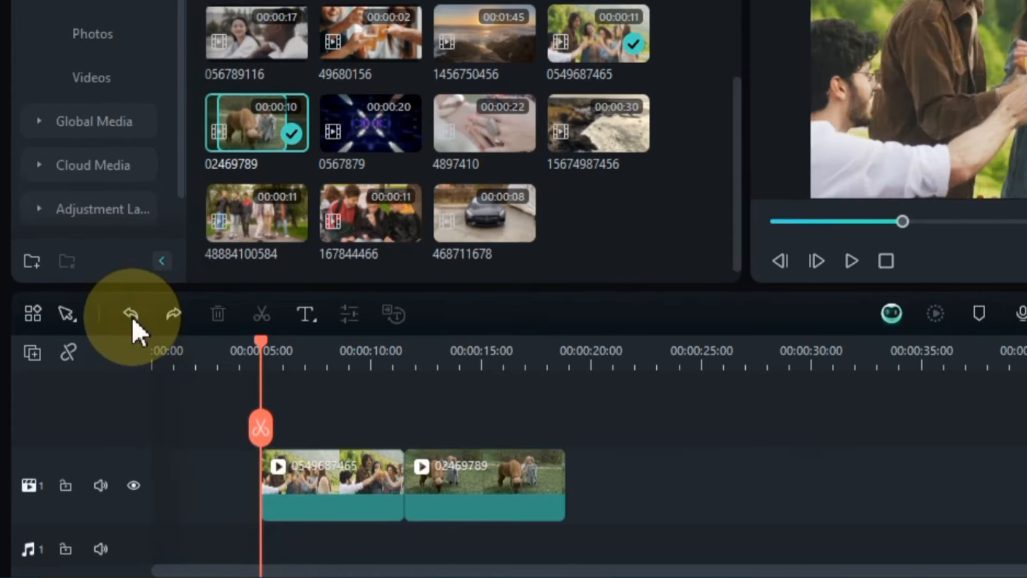
{"action": "left_click", "coordinate": [132, 317]}
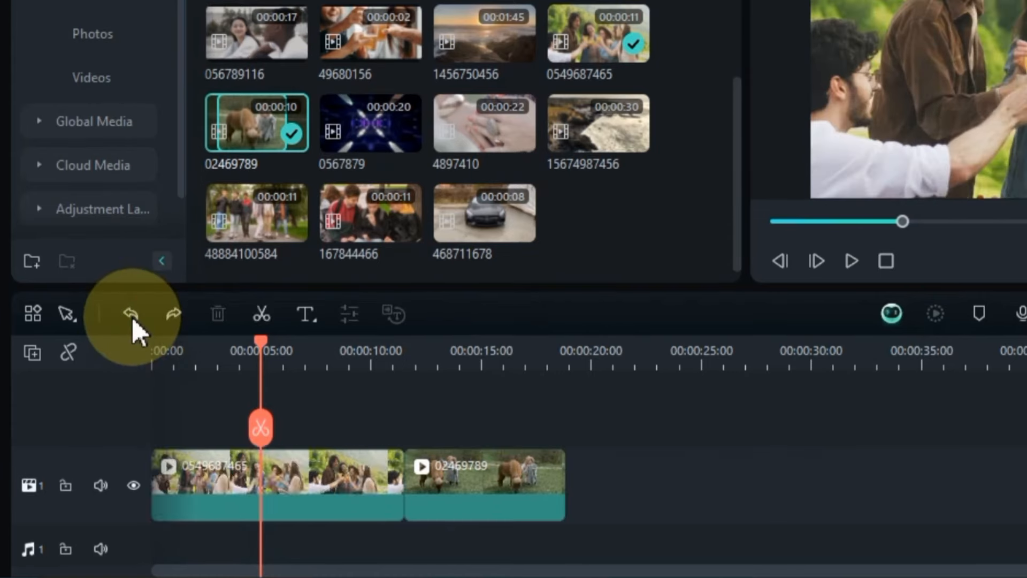
{"action": "left_click", "coordinate": [237, 503]}
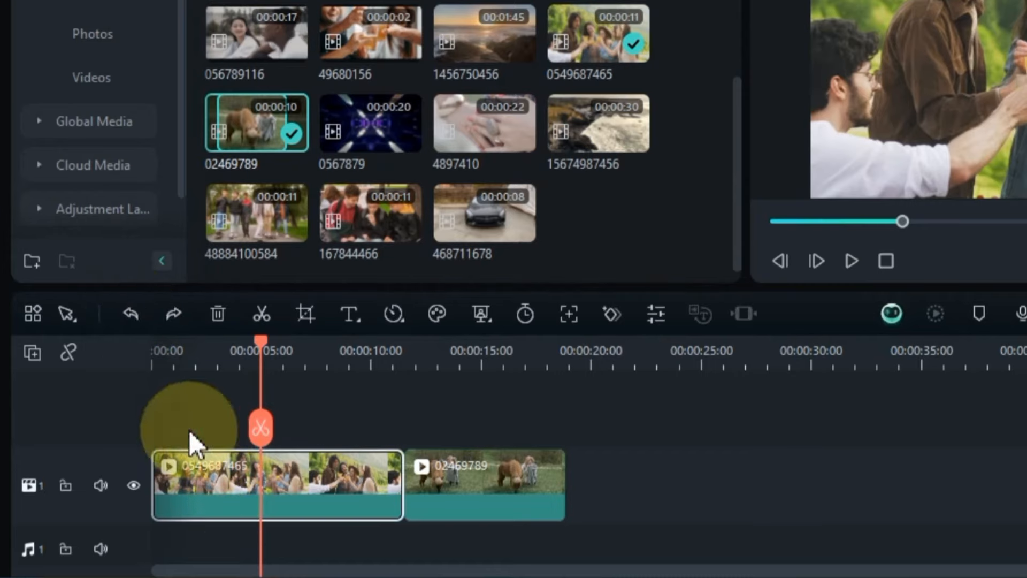
{"action": "left_click", "coordinate": [69, 352]}
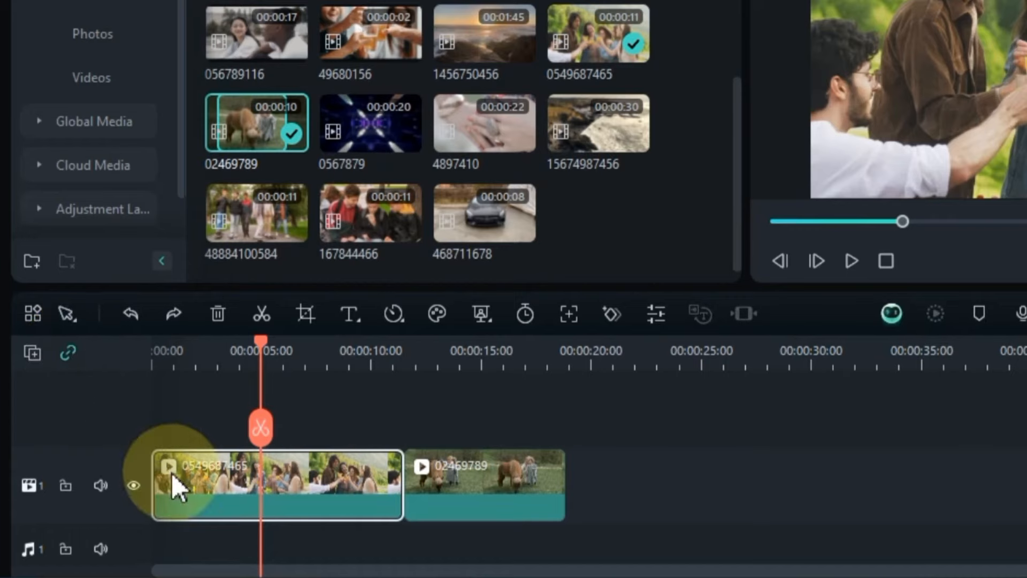
{"action": "left_click_drag", "start_coordinate": [158, 479], "coordinate": [262, 495]}
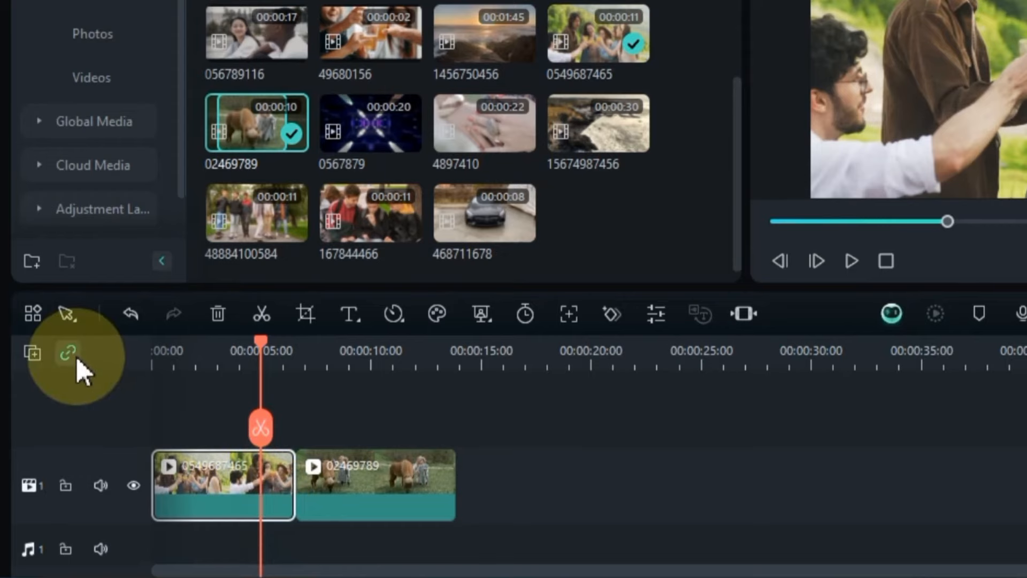
{"action": "left_click", "coordinate": [130, 314]}
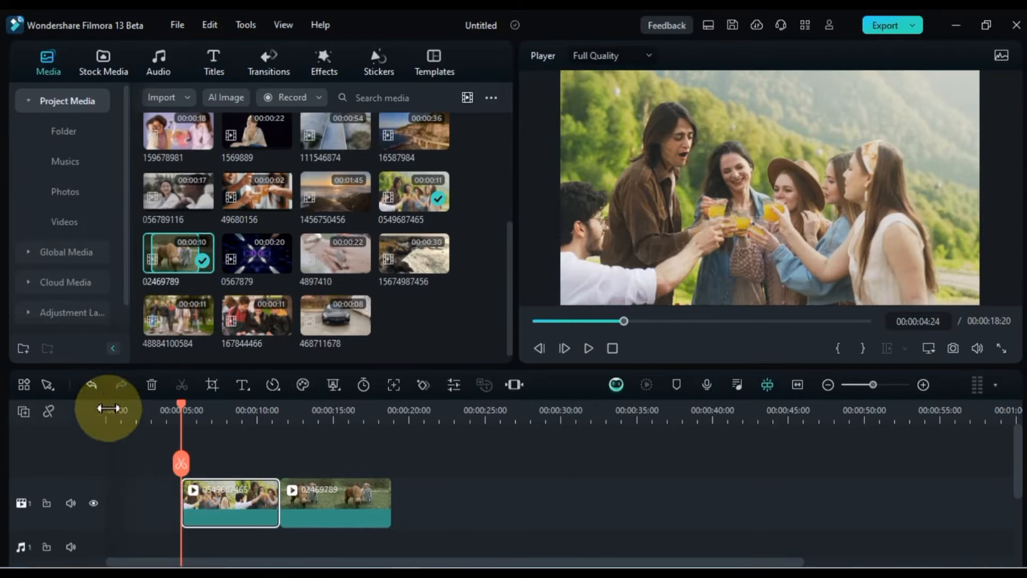
{"action": "left_click_drag", "start_coordinate": [113, 495], "coordinate": [234, 505]}
{"action": "key", "text": "ctrl+z"}
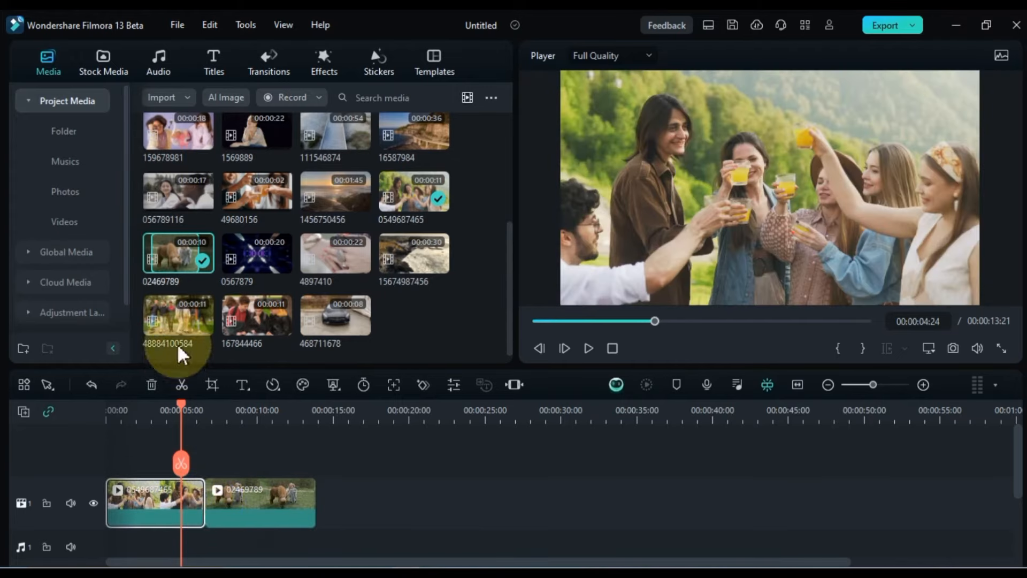
{"action": "left_click_drag", "start_coordinate": [177, 338], "coordinate": [325, 500]}
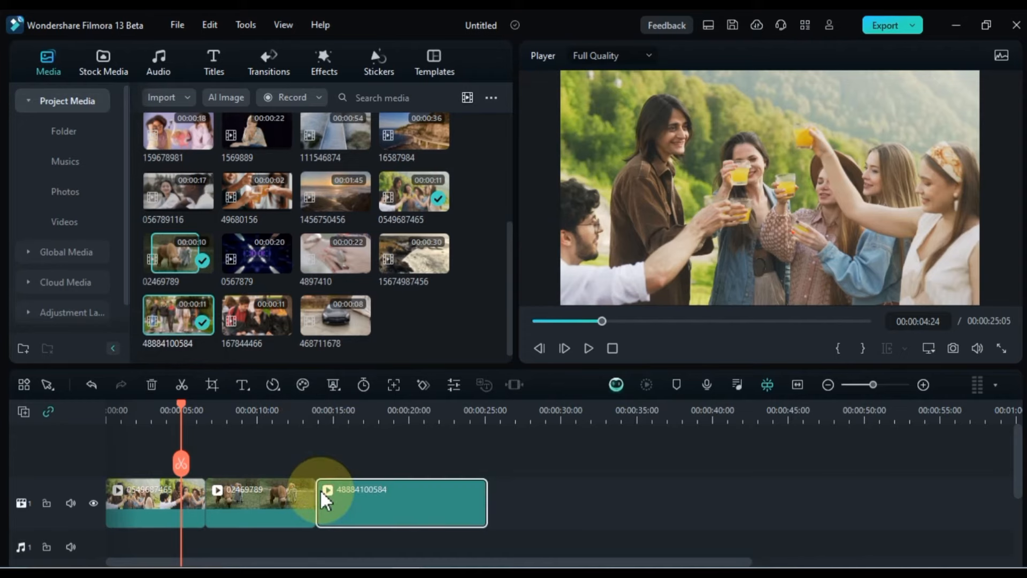
{"action": "left_click", "coordinate": [335, 414]}
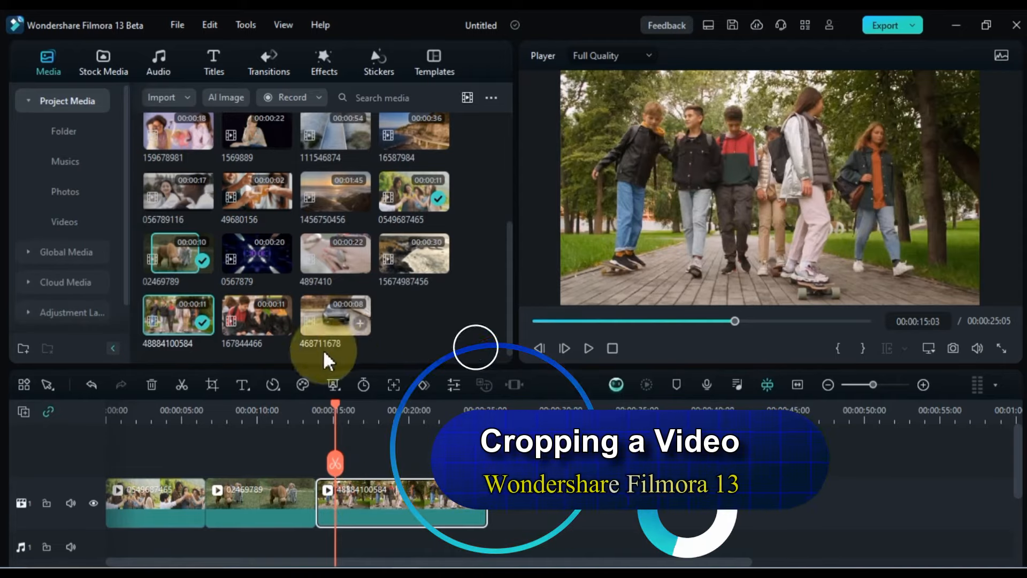
{"action": "left_click", "coordinate": [216, 386]}
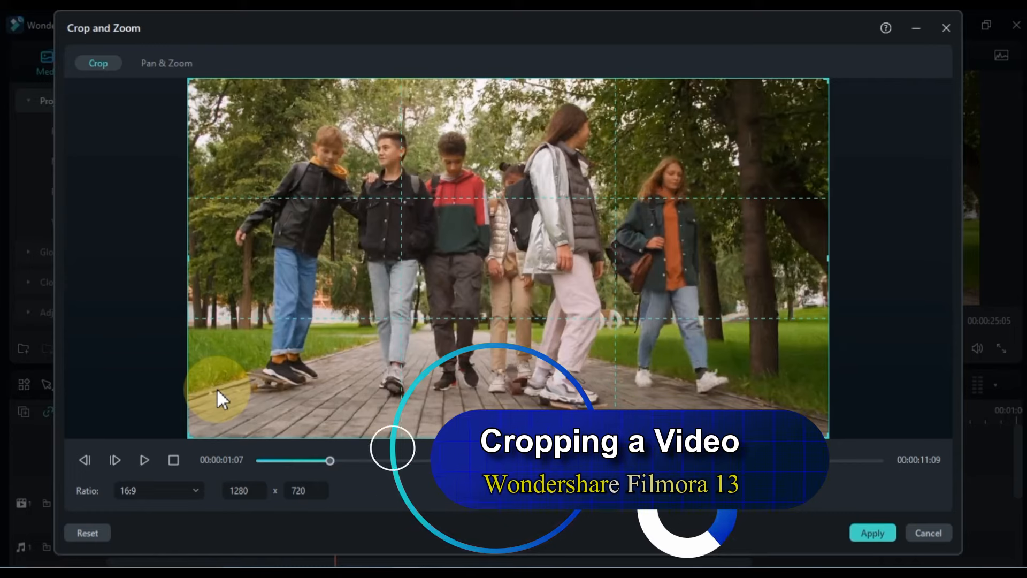
{"action": "left_click", "coordinate": [151, 486]}
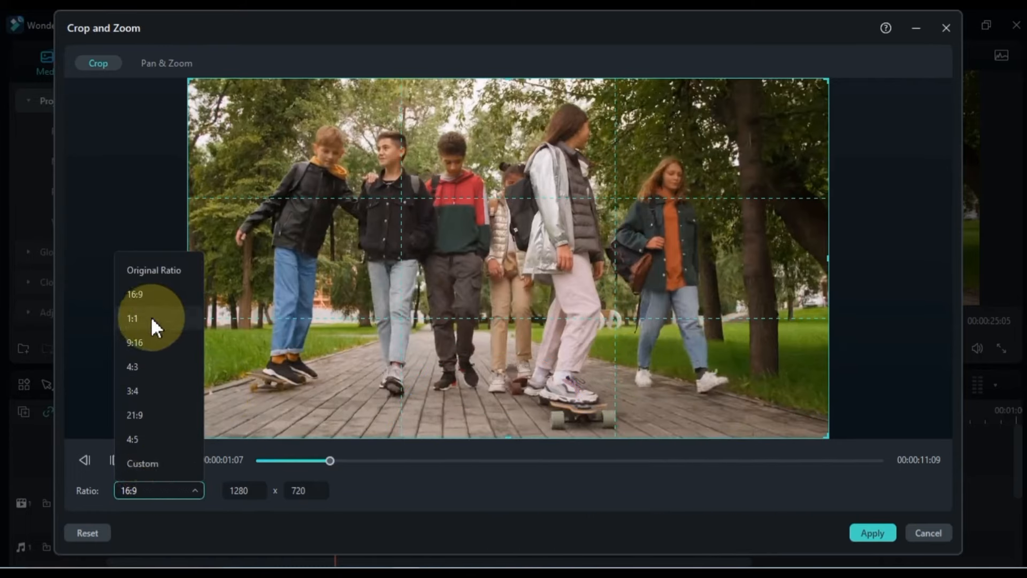
{"action": "left_click", "coordinate": [151, 319]}
- Try a Custom crop ratio by resizing the frame to 1000 x 720 and 697 x 720, and restore it to 1280 x 720
{"action": "left_click", "coordinate": [142, 489]}
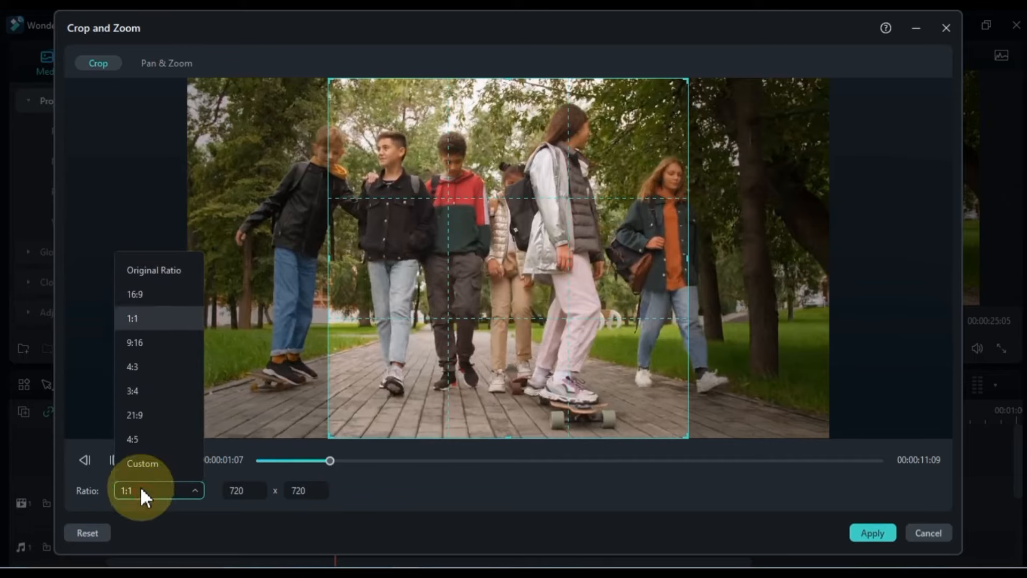
{"action": "left_click", "coordinate": [141, 464]}
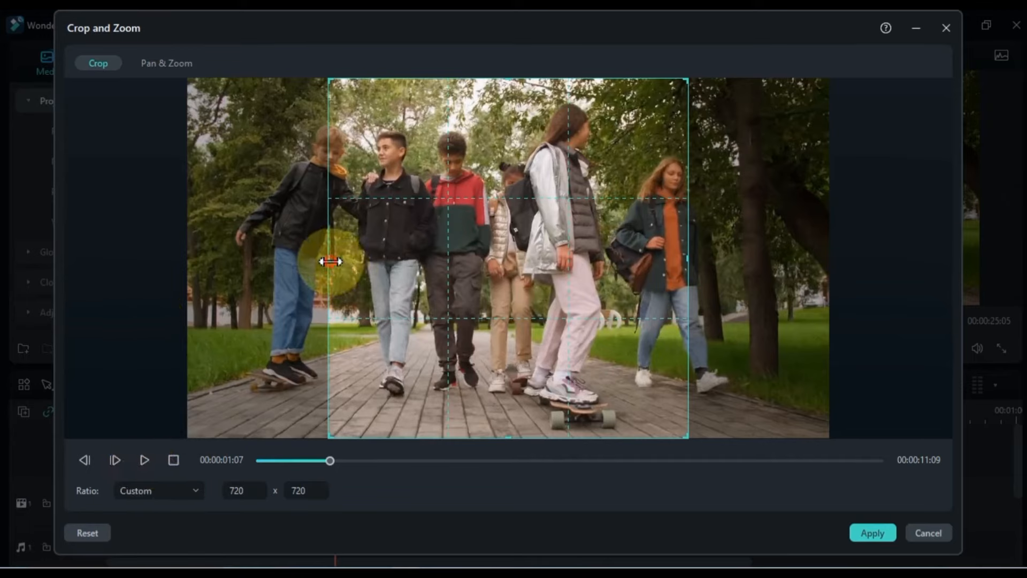
{"action": "left_click_drag", "start_coordinate": [330, 261], "coordinate": [187, 264]}
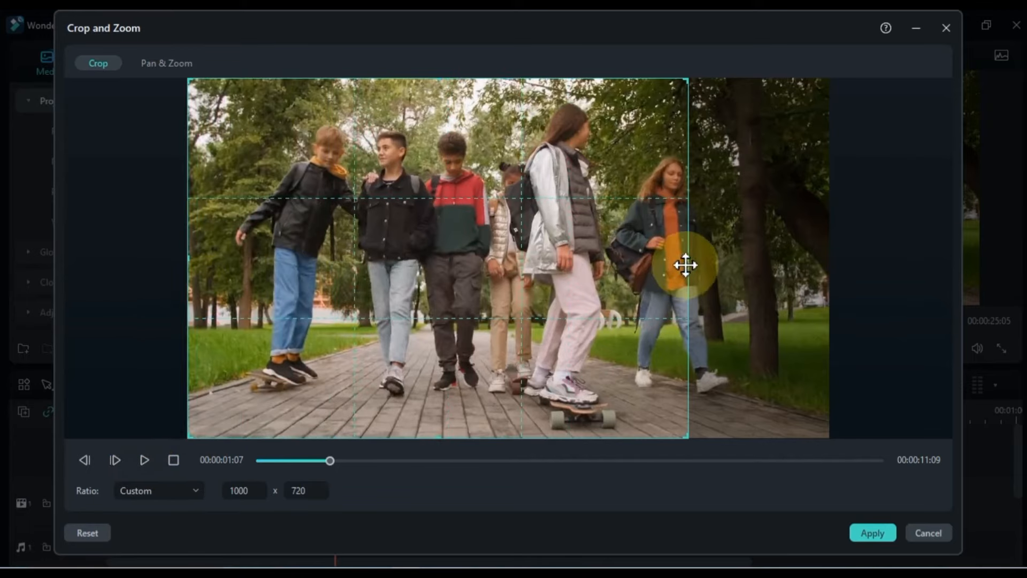
{"action": "left_click_drag", "start_coordinate": [687, 260], "coordinate": [536, 310]}
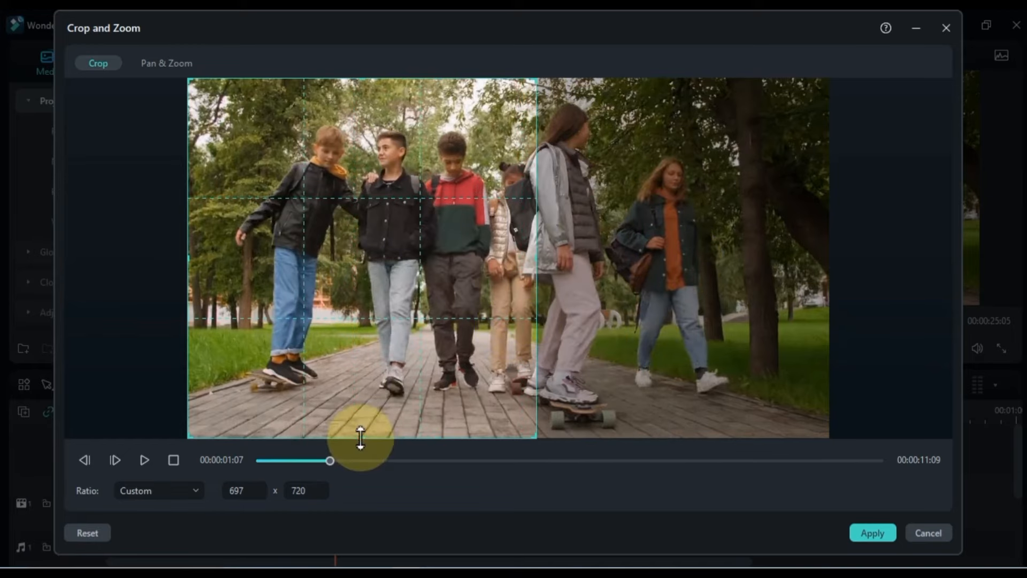
{"action": "left_click_drag", "start_coordinate": [361, 438], "coordinate": [844, 447]}
- Set the crop ratio to 16:9, frame the three boys with a crop of about 589 x 331, and apply it
{"action": "left_click", "coordinate": [157, 490]}
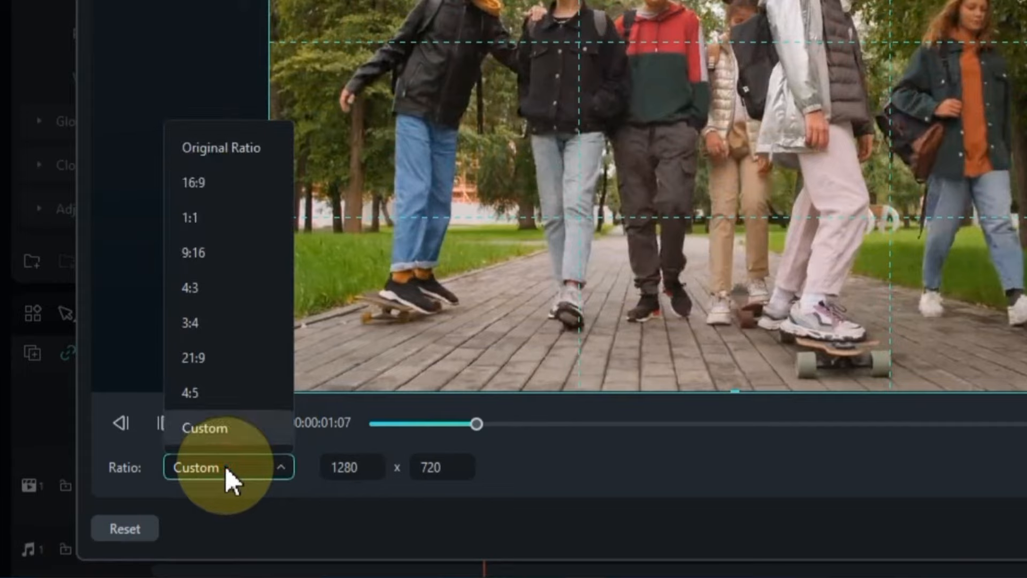
{"action": "left_click", "coordinate": [212, 182]}
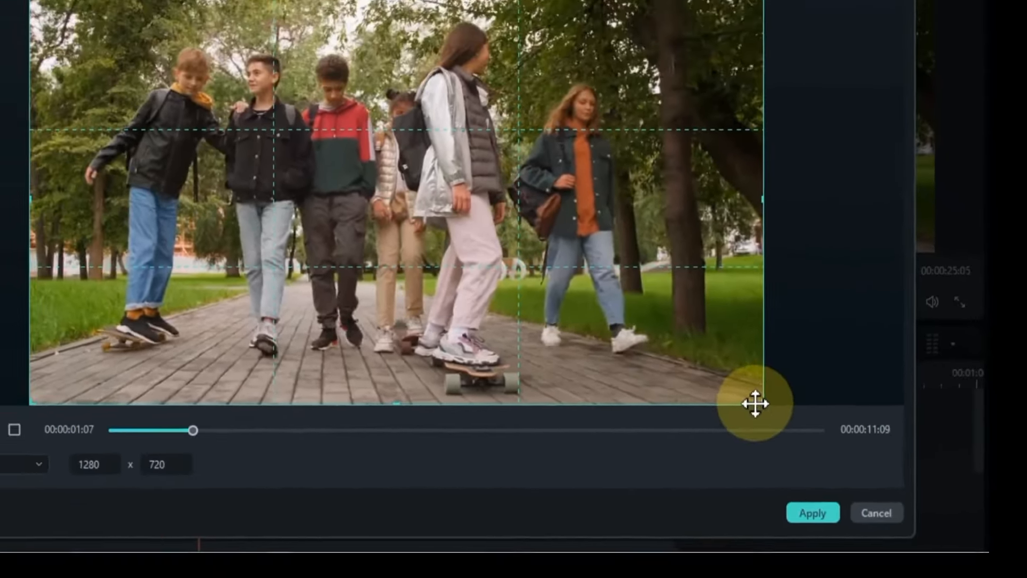
{"action": "left_click_drag", "start_coordinate": [753, 396], "coordinate": [376, 191]}
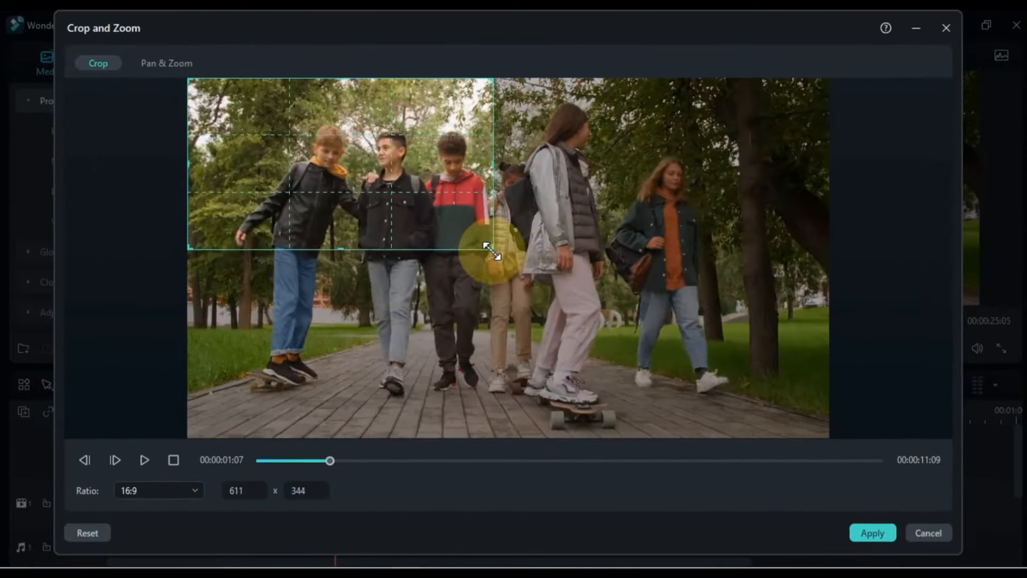
{"action": "left_click_drag", "start_coordinate": [492, 249], "coordinate": [476, 238]}
{"action": "left_click_drag", "start_coordinate": [418, 201], "coordinate": [450, 225]}
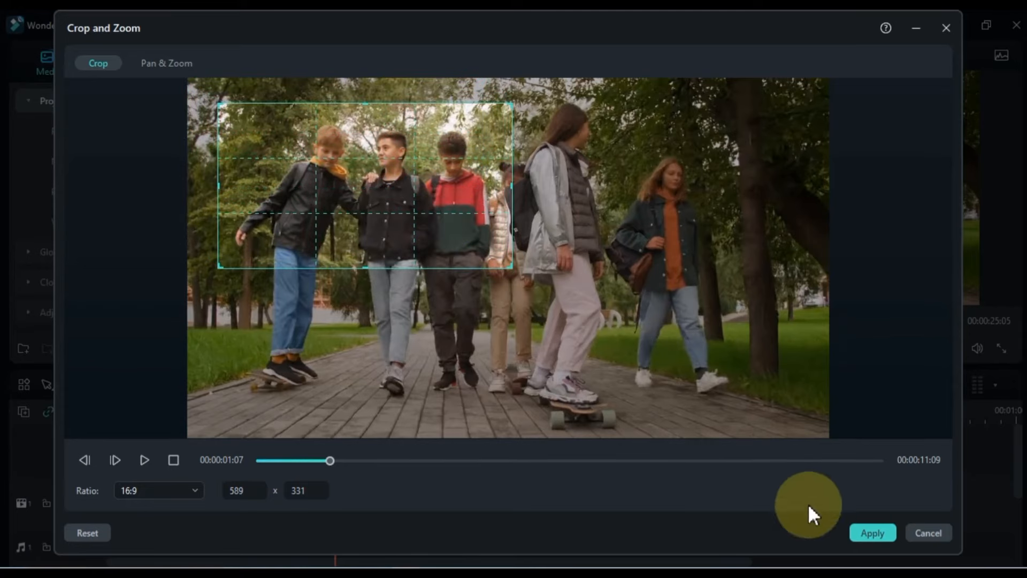
{"action": "left_click", "coordinate": [865, 533]}
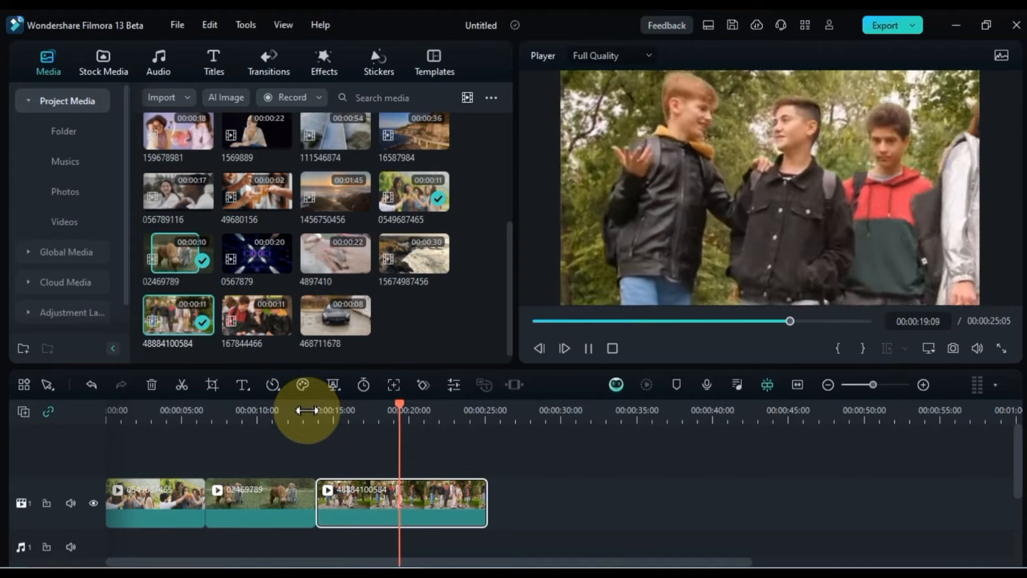
- Preview the cropped clip at 1/2 Quality and set the player's playback quality to 1/4 Quality
{"action": "key", "text": "space"}
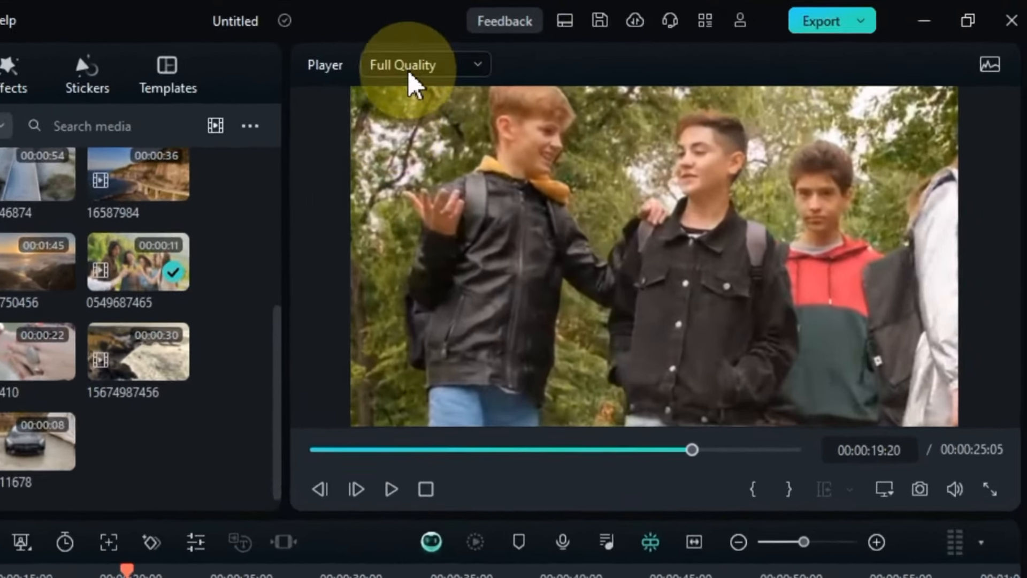
{"action": "left_click", "coordinate": [599, 57]}
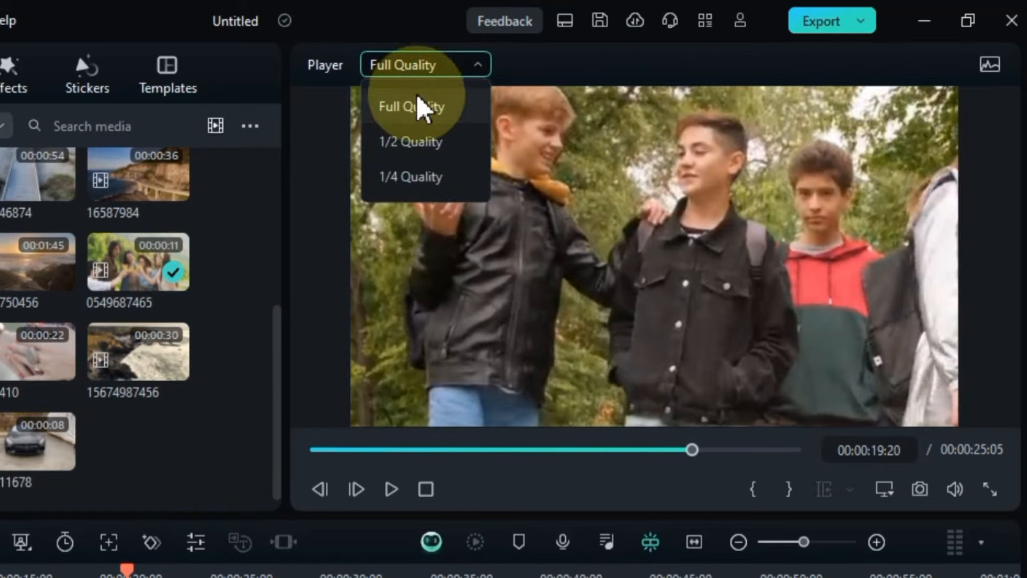
{"action": "left_click", "coordinate": [419, 142]}
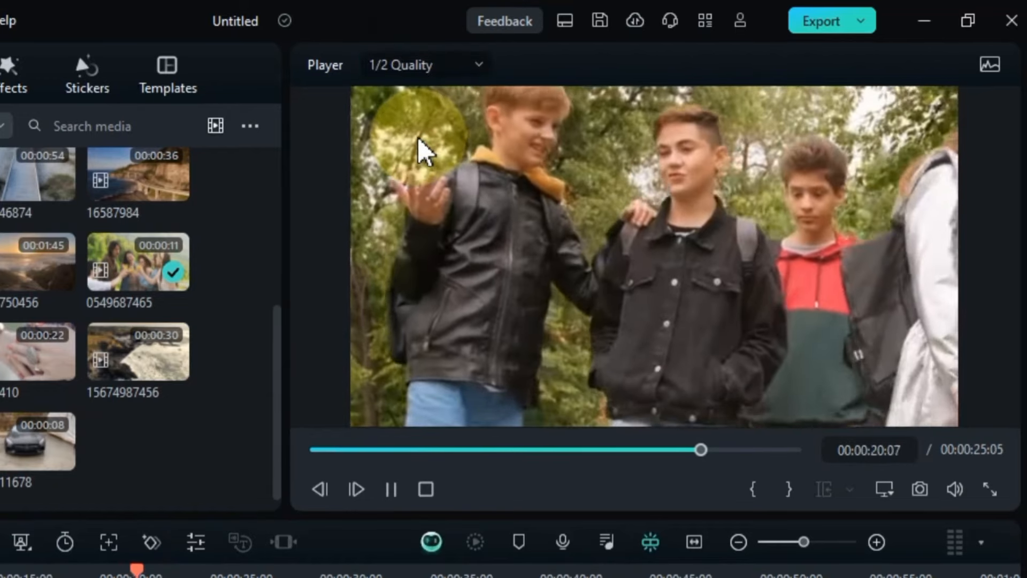
{"action": "key", "text": "space"}
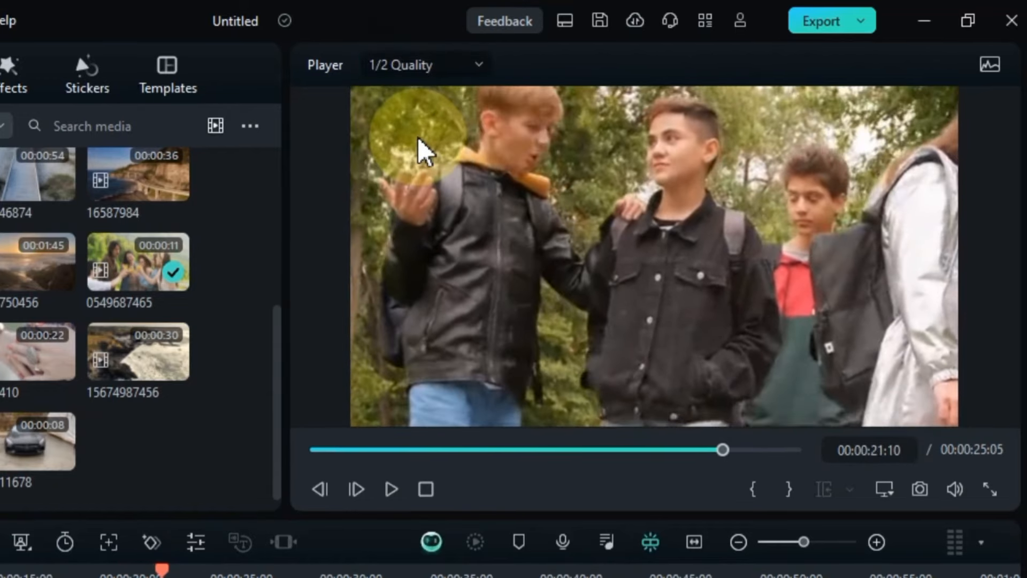
{"action": "left_click", "coordinate": [434, 65]}
{"action": "left_click", "coordinate": [435, 175]}
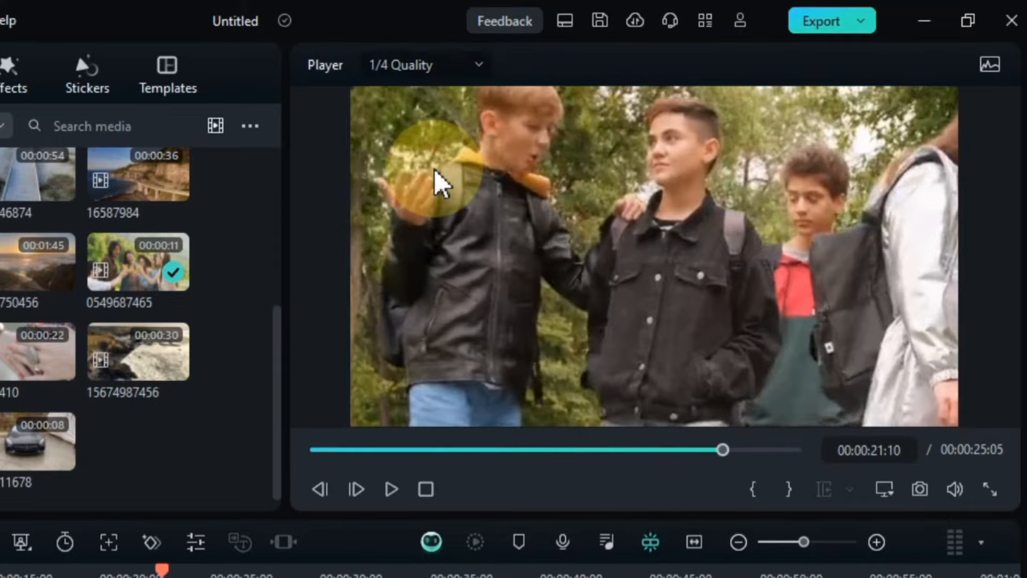
- Preview the cropped clip at 1/4 Quality and set the player's playback quality to Full Quality
{"action": "key", "text": "space"}
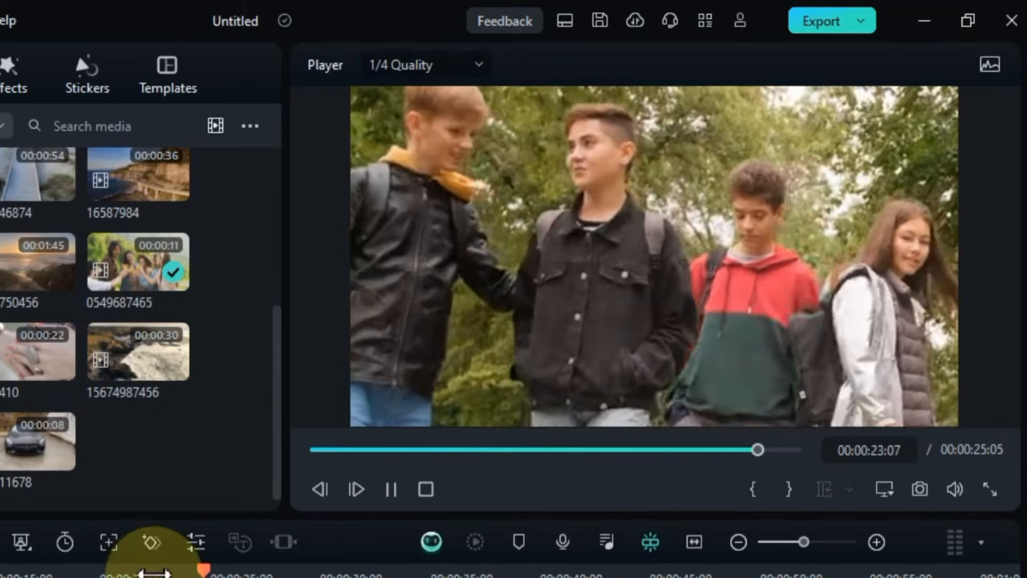
{"action": "left_click", "coordinate": [59, 572]}
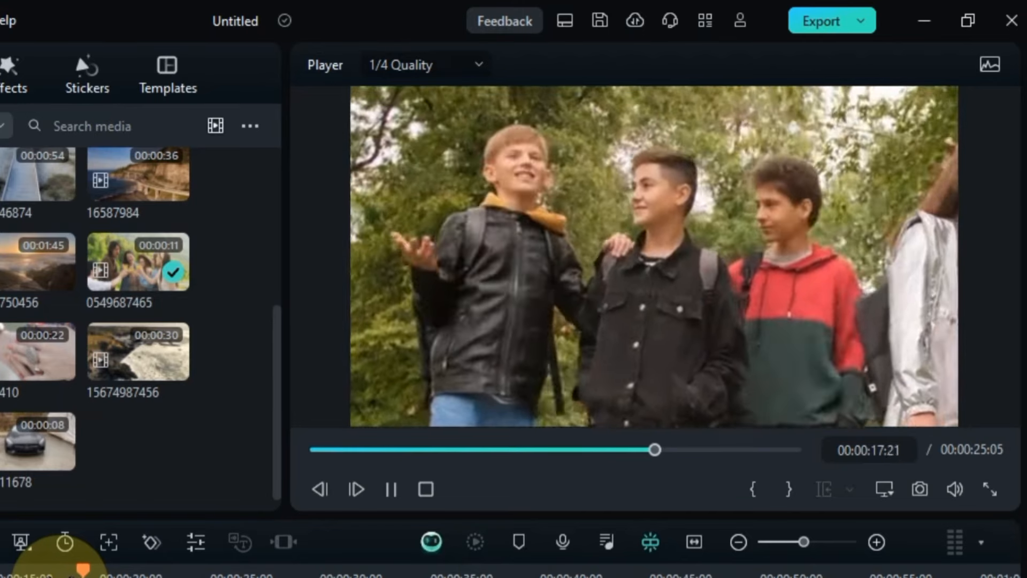
{"action": "key", "text": "space"}
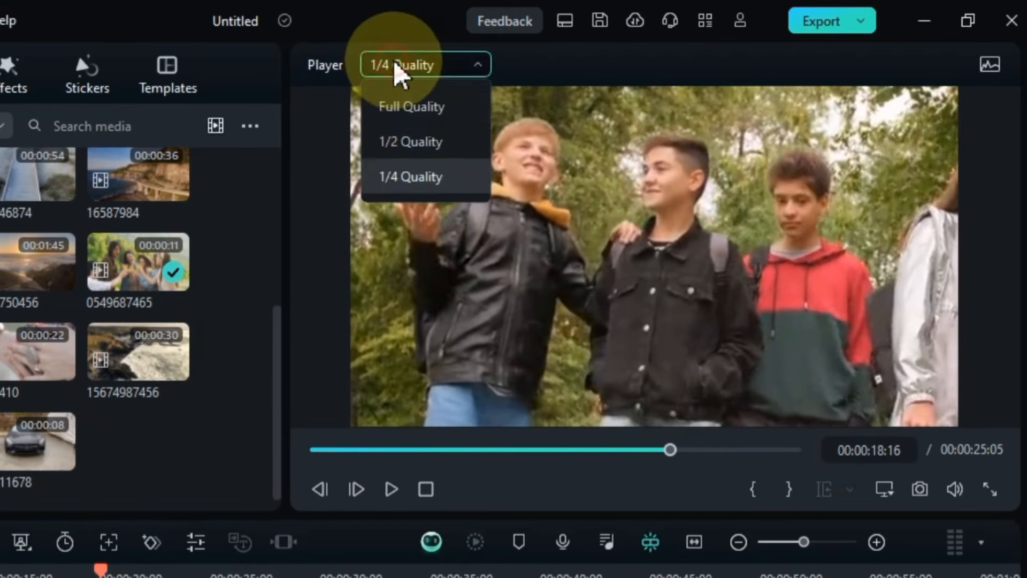
{"action": "left_click", "coordinate": [407, 107]}
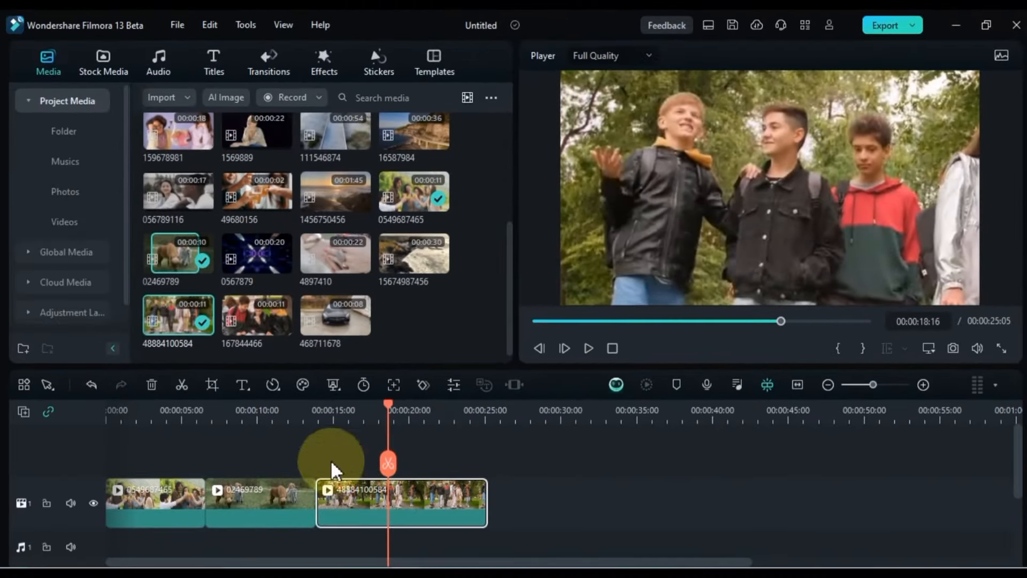
{"action": "left_click", "coordinate": [214, 387]}
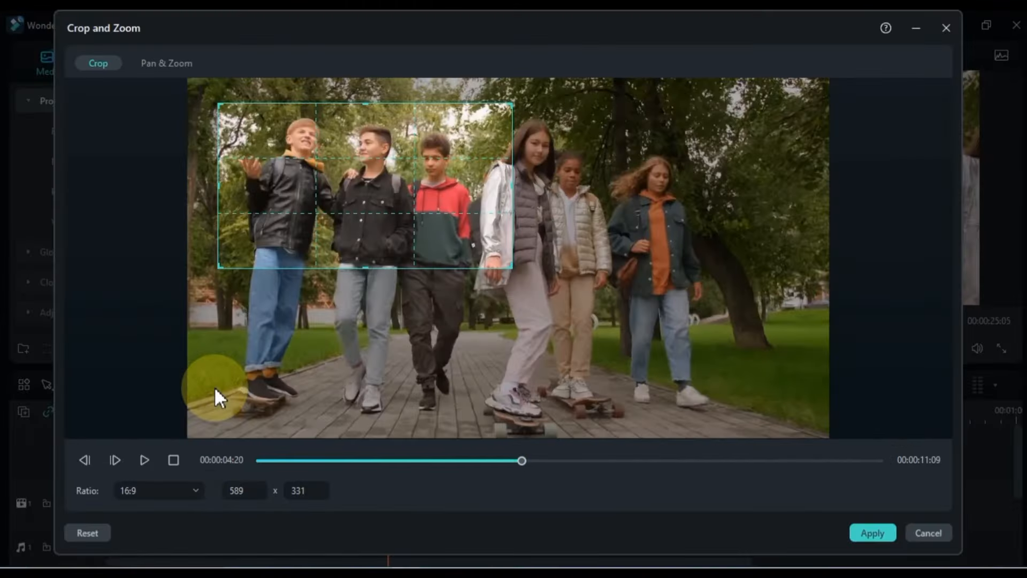
{"action": "left_click", "coordinate": [302, 461]}
{"action": "left_click_drag", "start_coordinate": [301, 466], "coordinate": [233, 466]}
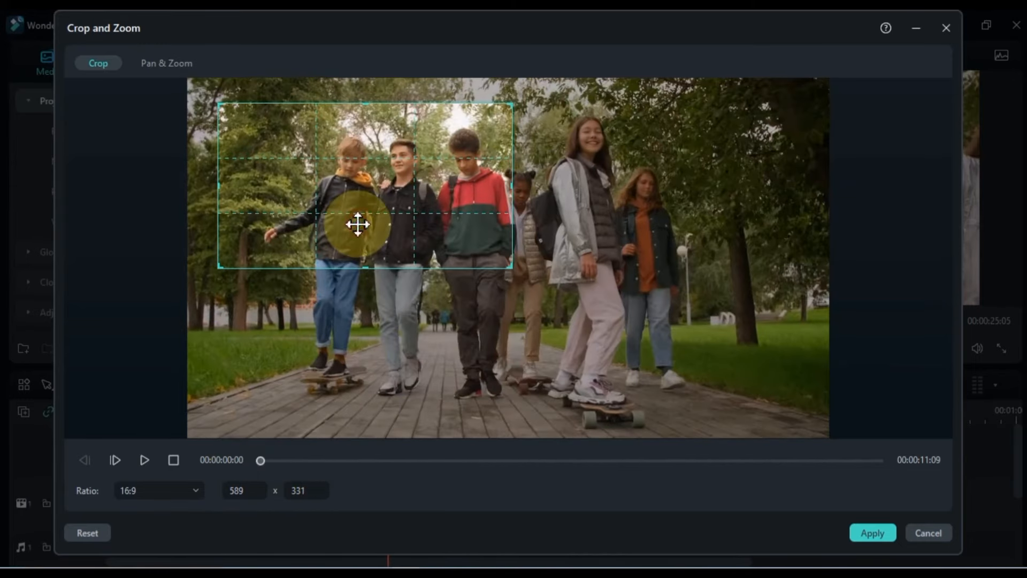
{"action": "left_click", "coordinate": [151, 66]}
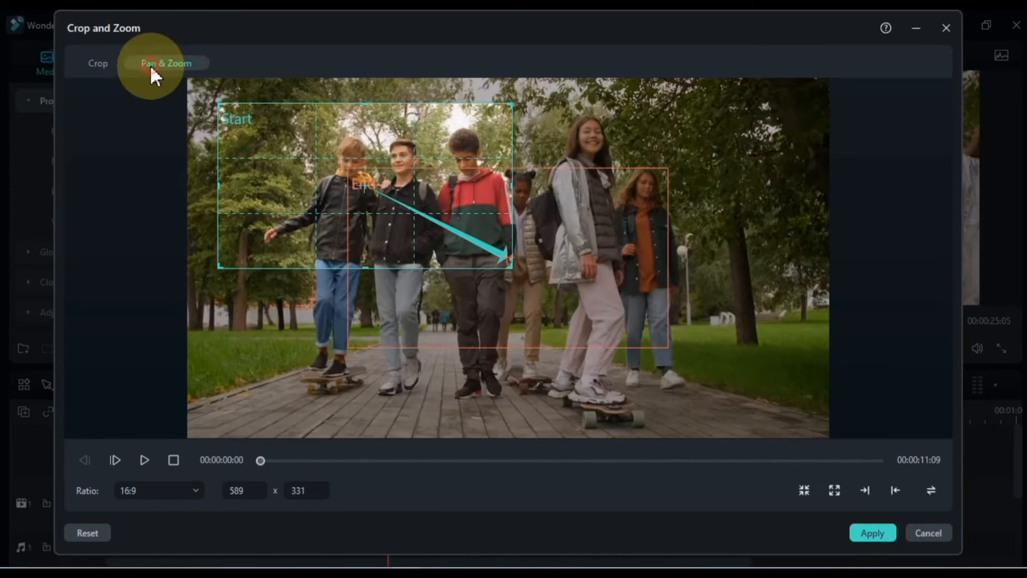
{"action": "left_click", "coordinate": [505, 243]}
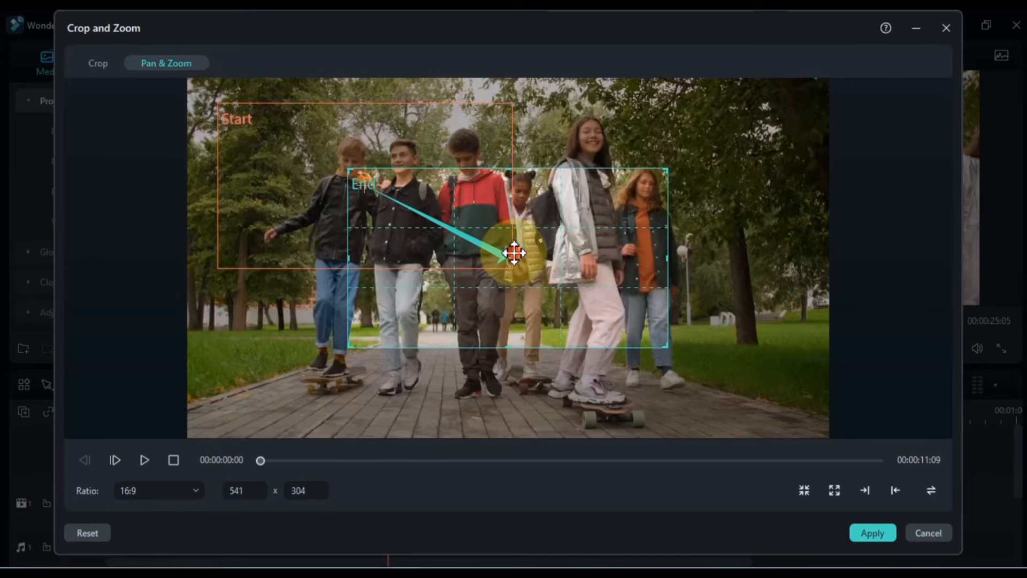
{"action": "left_click_drag", "start_coordinate": [514, 253], "coordinate": [601, 195]}
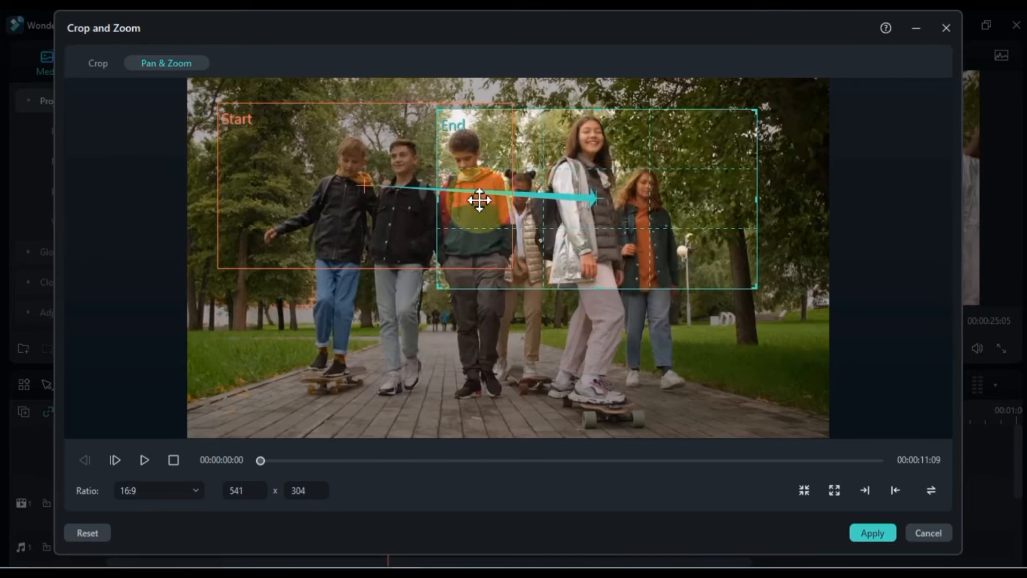
- Try the left-to-right pan preset, apply the right-to-left pan, and test swapping the Start and End frames
{"action": "left_click", "coordinate": [870, 490]}
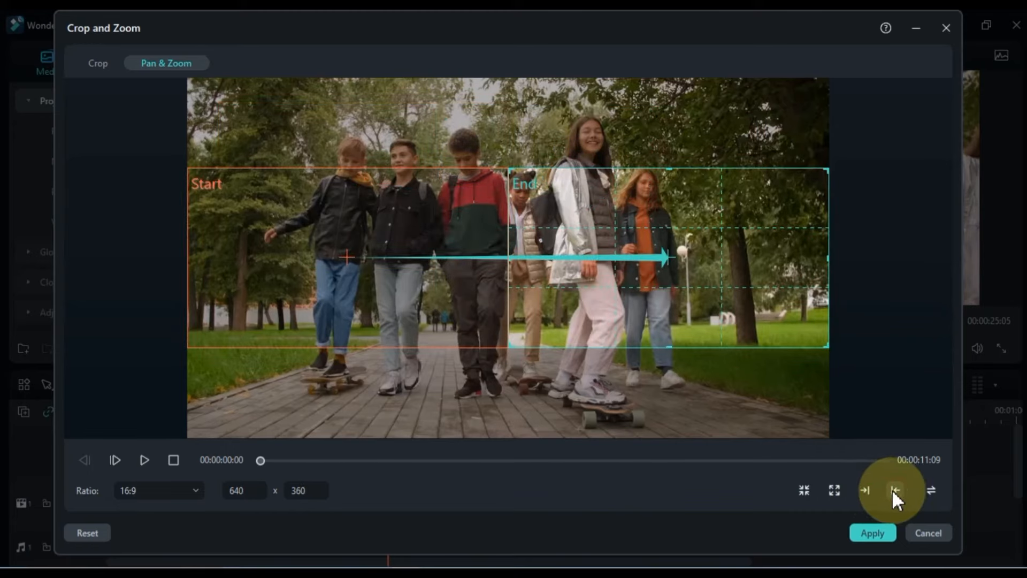
{"action": "left_click", "coordinate": [895, 490]}
{"action": "left_click", "coordinate": [932, 490]}
{"action": "left_click", "coordinate": [931, 490]}
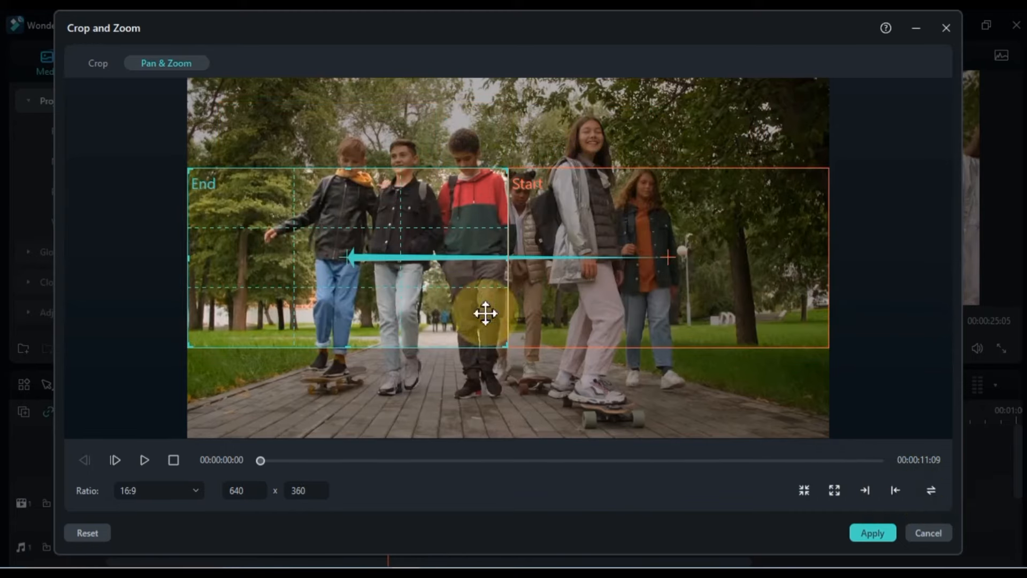
- Raise the Start frame over the girls and the End frame over the three boys, apply the pan, and preview it
{"action": "left_click_drag", "start_coordinate": [636, 283], "coordinate": [669, 220]}
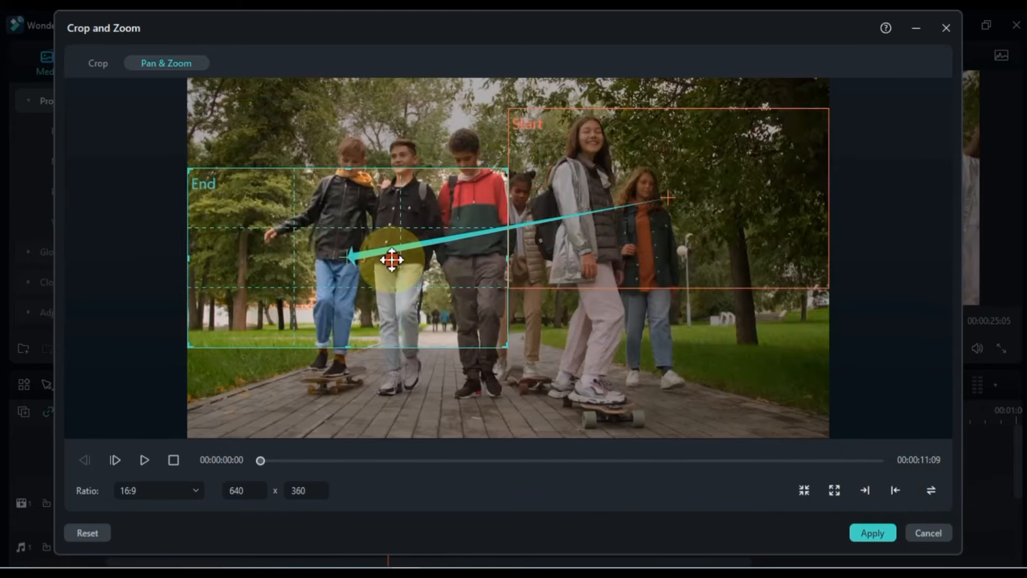
{"action": "left_click_drag", "start_coordinate": [390, 259], "coordinate": [400, 206]}
{"action": "left_click", "coordinate": [665, 239]}
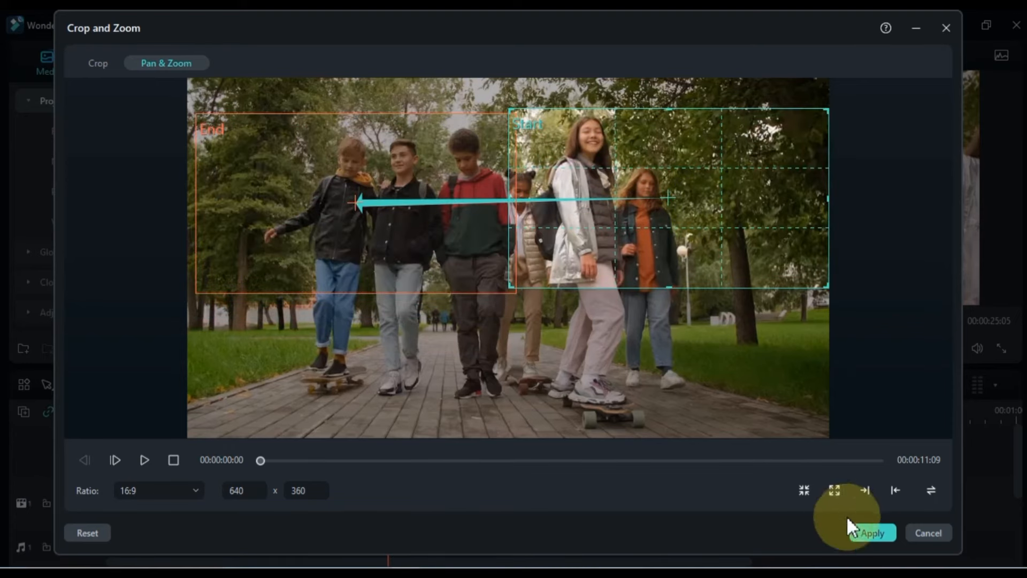
{"action": "left_click", "coordinate": [872, 533]}
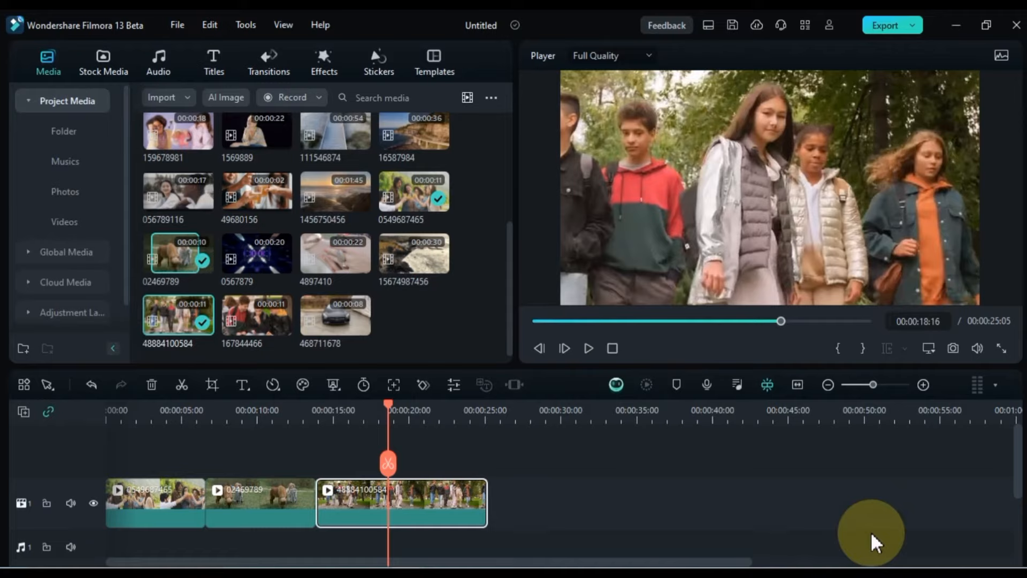
{"action": "key", "text": "space"}
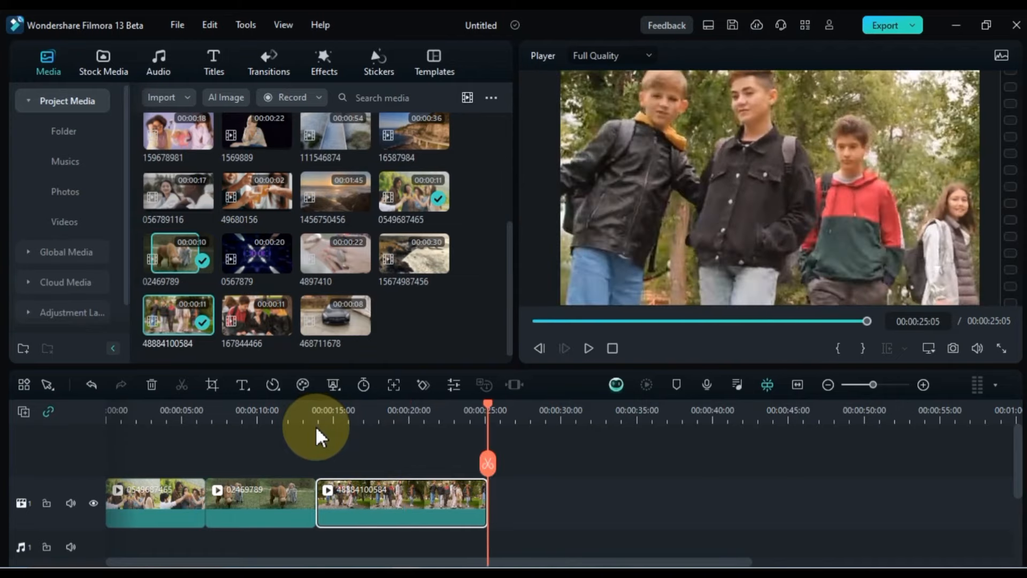
{"action": "left_click_drag", "start_coordinate": [487, 412], "coordinate": [404, 413]}
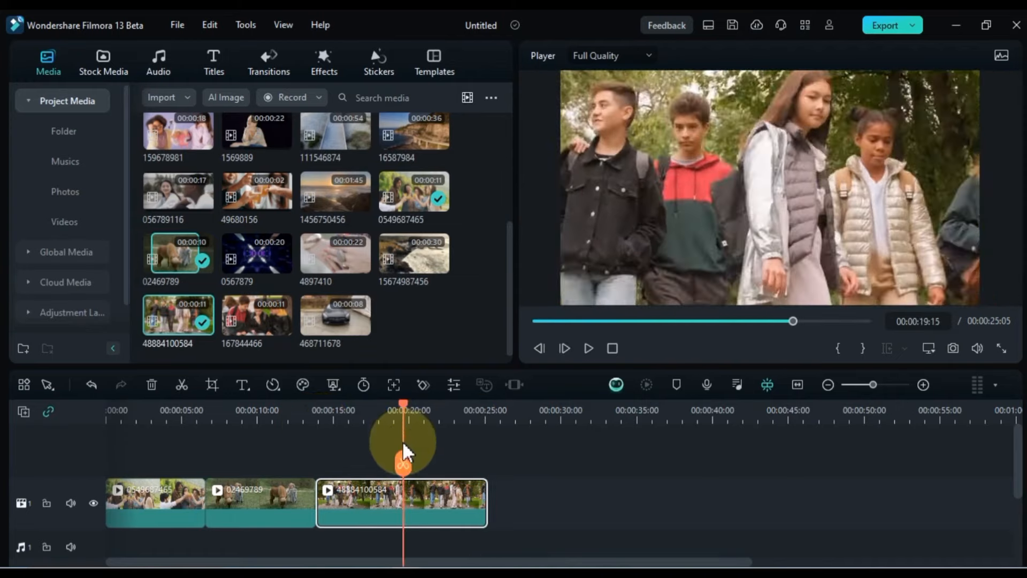
{"action": "left_click", "coordinate": [403, 465]}
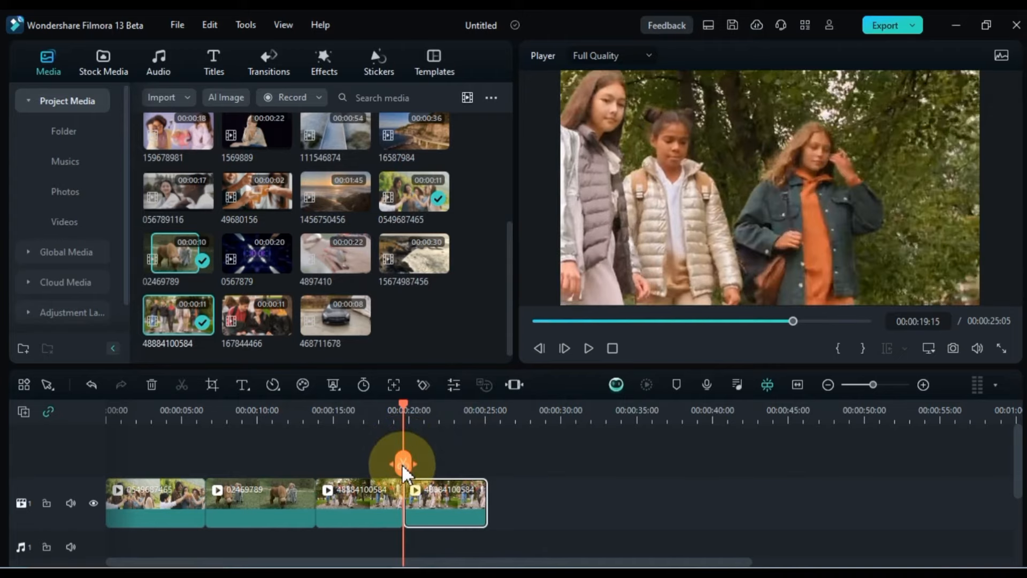
{"action": "left_click", "coordinate": [217, 384]}
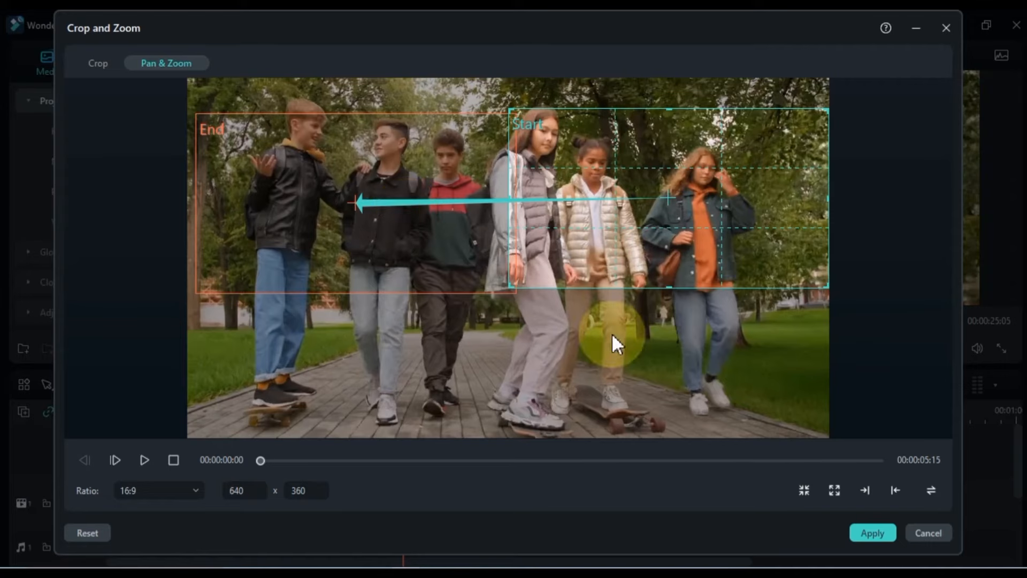
- Swap the Start and End frames, place the End frame over the boys' feet, apply it, and preview both parts
{"action": "left_click", "coordinate": [932, 490]}
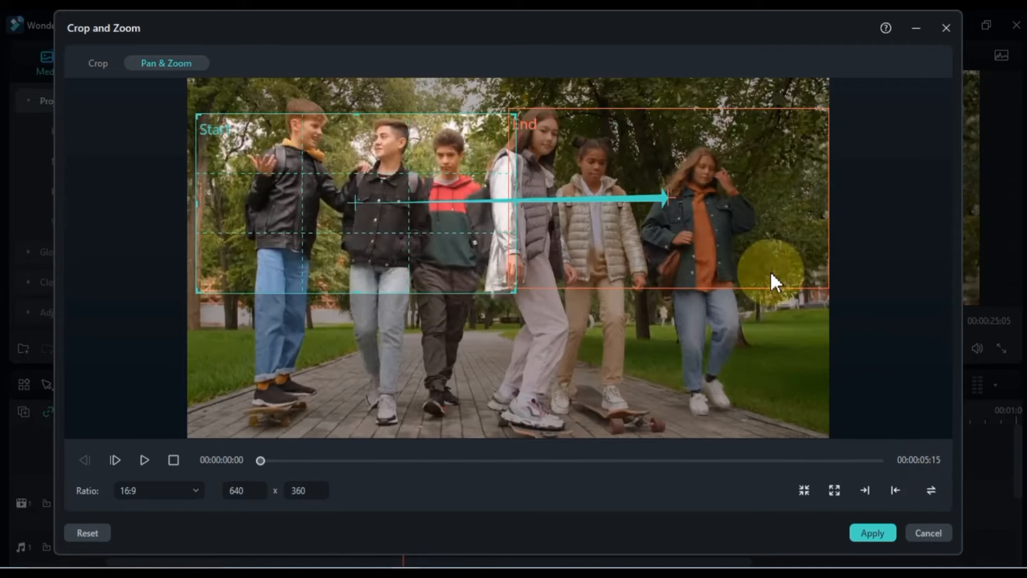
{"action": "left_click_drag", "start_coordinate": [696, 209], "coordinate": [392, 357]}
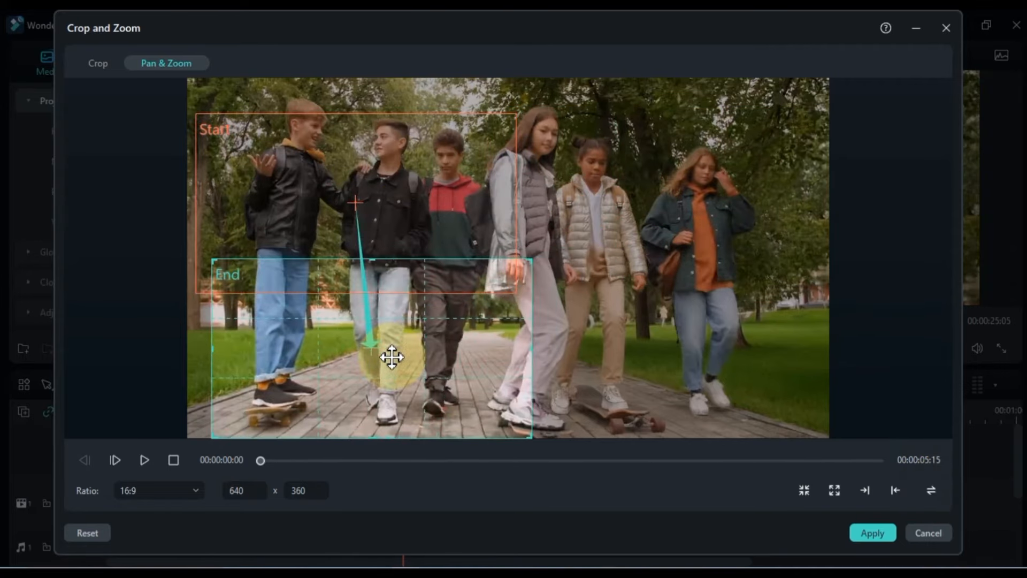
{"action": "left_click", "coordinate": [873, 533]}
{"action": "left_click_drag", "start_coordinate": [404, 419], "coordinate": [363, 419]}
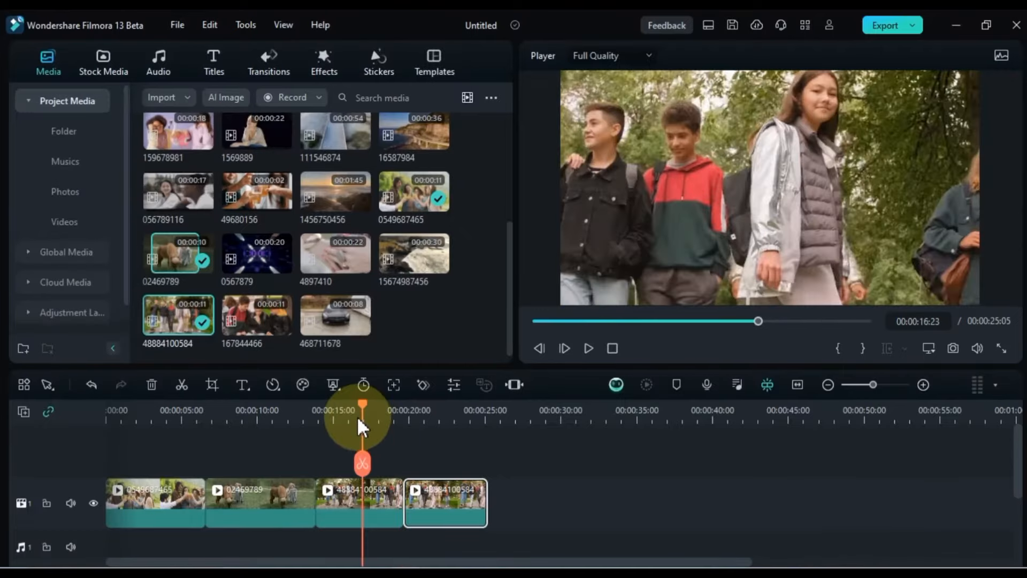
{"action": "key", "text": "space"}
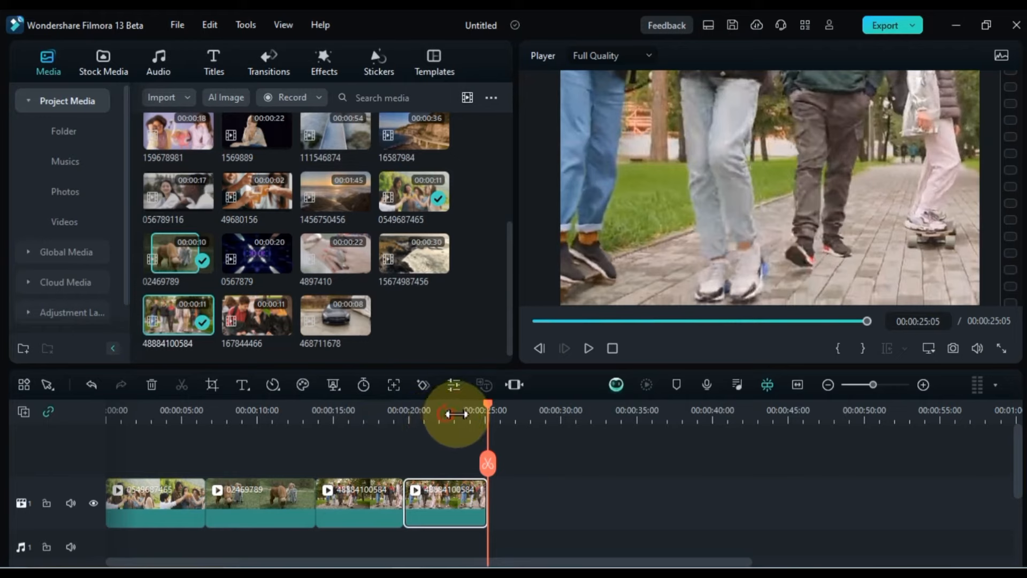
- Zoom in on the timeline by its ruler, return to the start of the project, and play the opening clip briefly
{"action": "left_click_drag", "start_coordinate": [455, 414], "coordinate": [710, 413]}
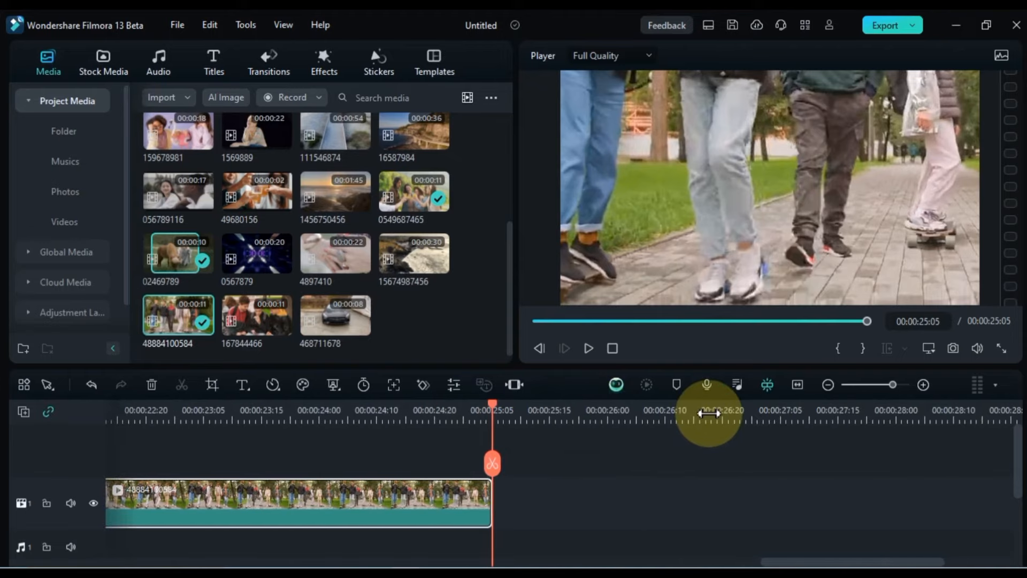
{"action": "left_click_drag", "start_coordinate": [798, 563], "coordinate": [139, 563]}
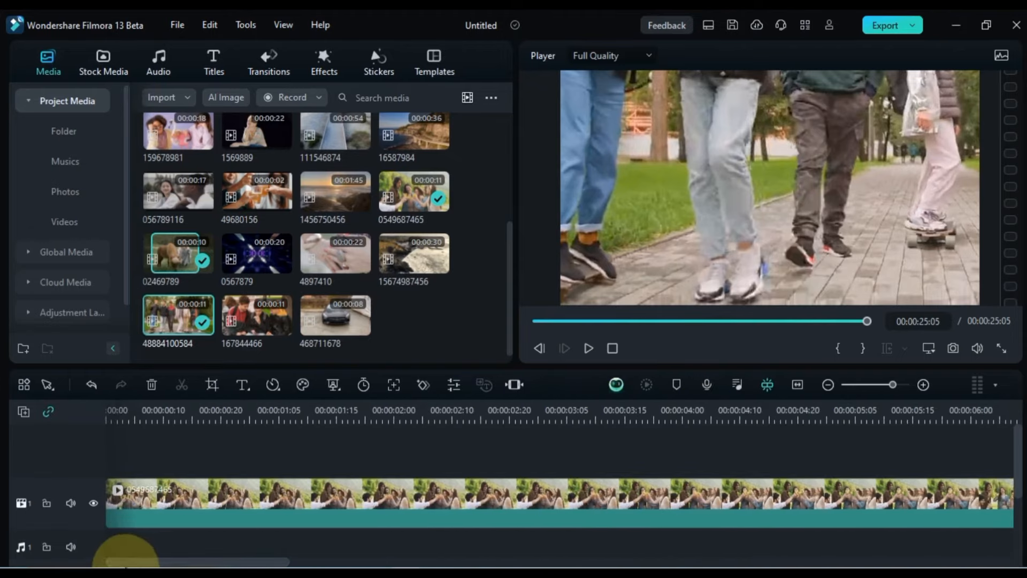
{"action": "left_click", "coordinate": [115, 415]}
{"action": "key", "text": "space"}
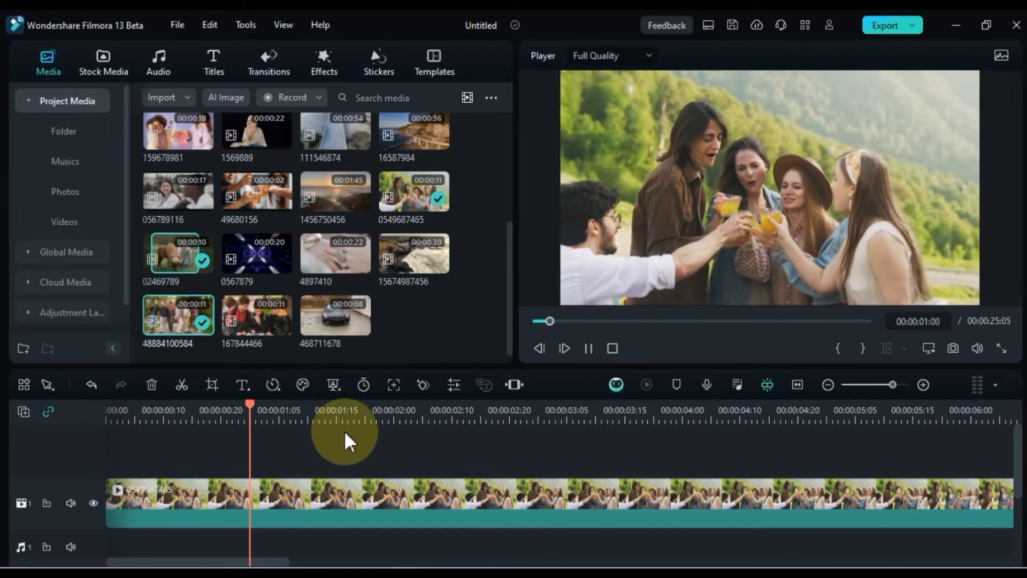
{"action": "key", "text": "space"}
- Zoom the timeline back out by its ruler and play pony clip 02469789 up to 00:00:10:04
{"action": "left_click_drag", "start_coordinate": [679, 420], "coordinate": [321, 411]}
{"action": "key", "text": "space"}
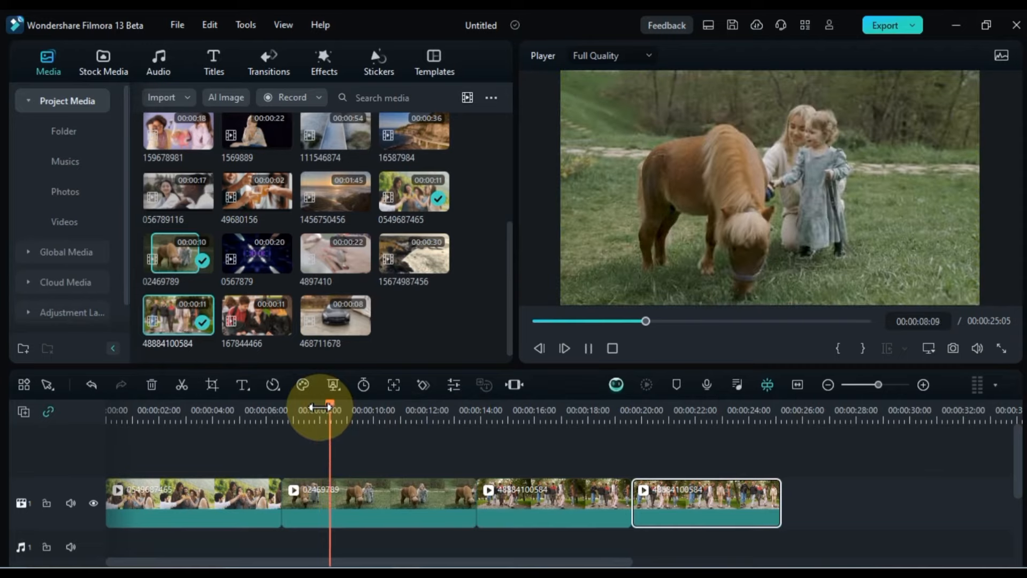
{"action": "key", "text": "space"}
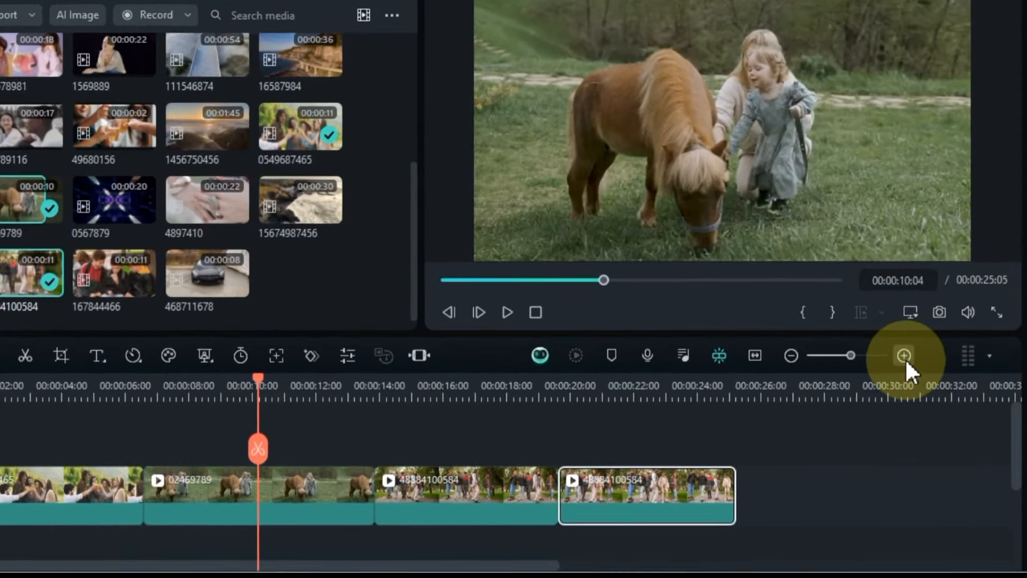
- Zoom the timeline in and back out with the zoom controls
{"action": "left_click", "coordinate": [904, 355]}
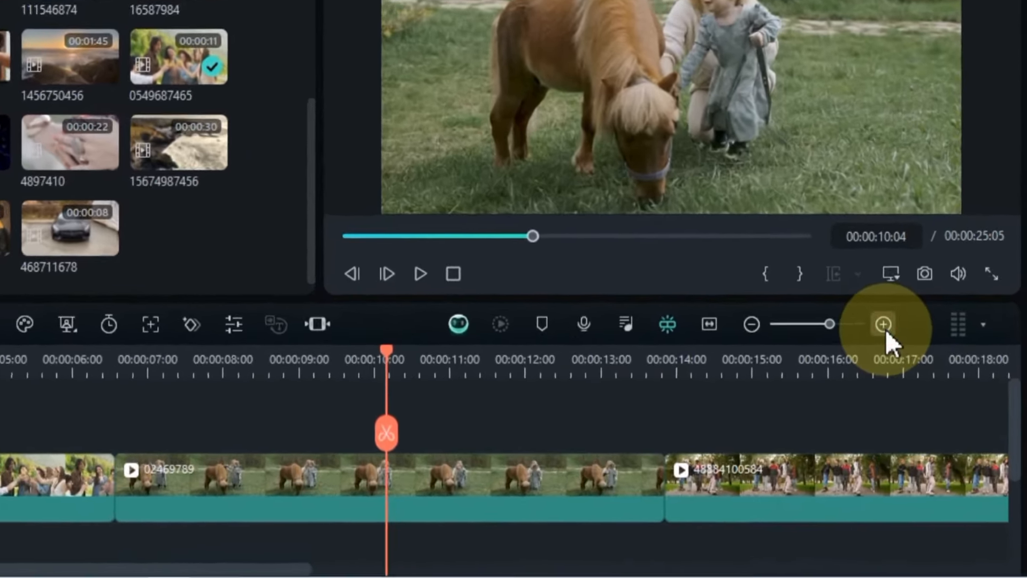
{"action": "left_click", "coordinate": [904, 355]}
{"action": "left_click", "coordinate": [739, 319]}
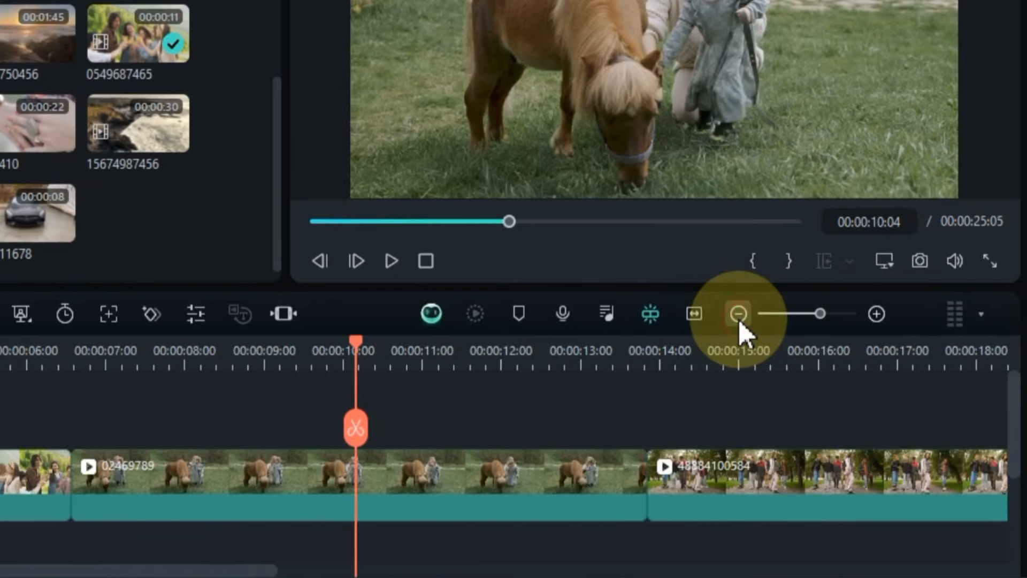
{"action": "left_click", "coordinate": [739, 320]}
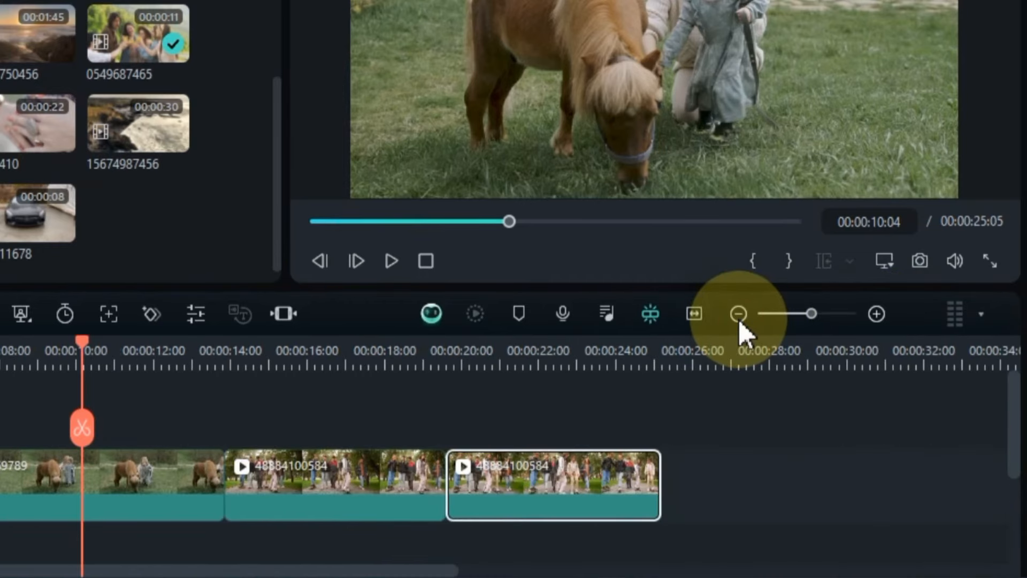
- Fit the whole project to the timeline's visible width
{"action": "left_click", "coordinate": [705, 314]}
{"action": "left_click", "coordinate": [704, 314]}
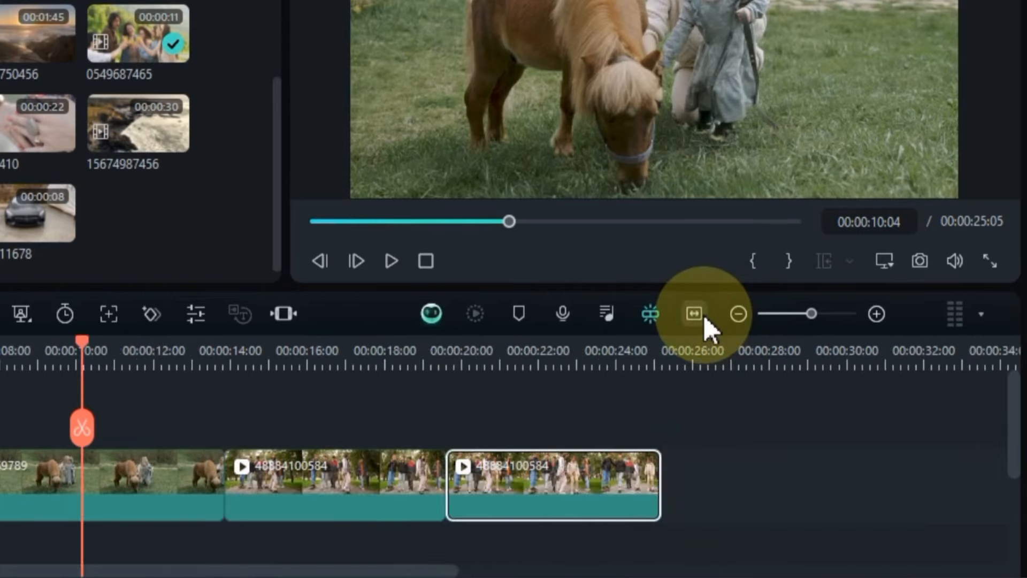
{"action": "left_click", "coordinate": [704, 314]}
{"action": "left_click", "coordinate": [704, 316]}
{"action": "left_click", "coordinate": [704, 315]}
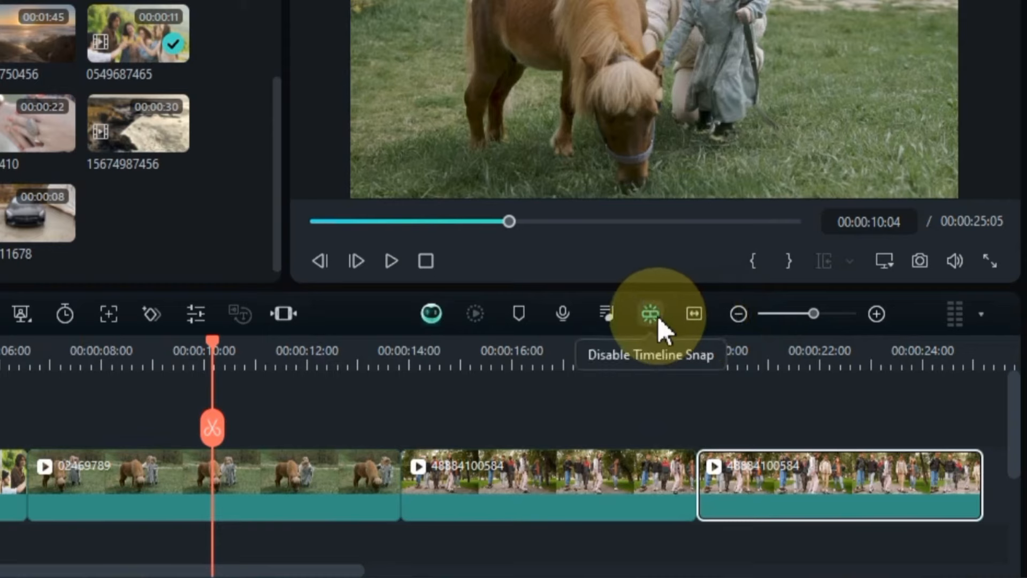
{"action": "left_click_drag", "start_coordinate": [756, 478], "coordinate": [793, 475]}
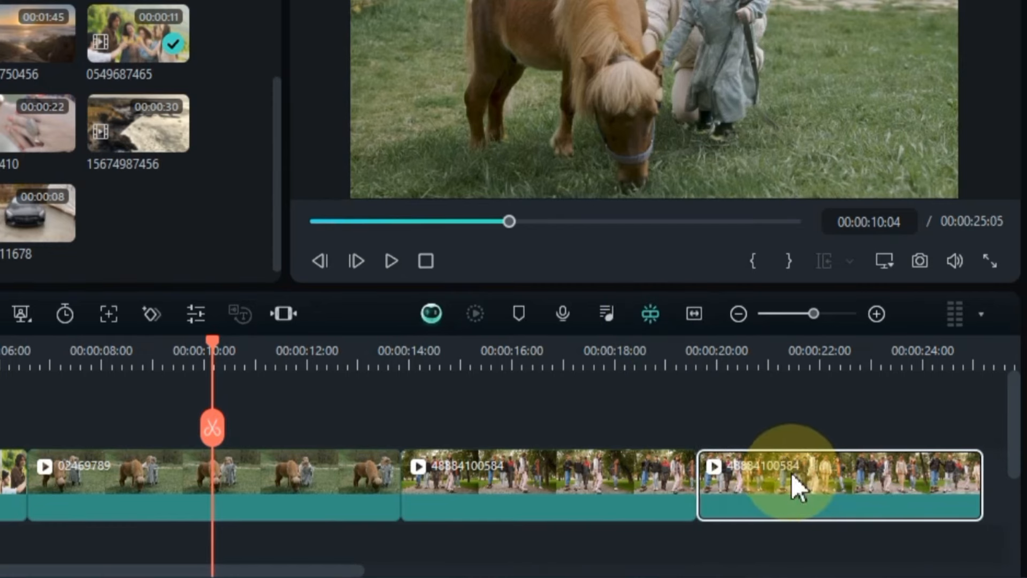
{"action": "left_click", "coordinate": [585, 477]}
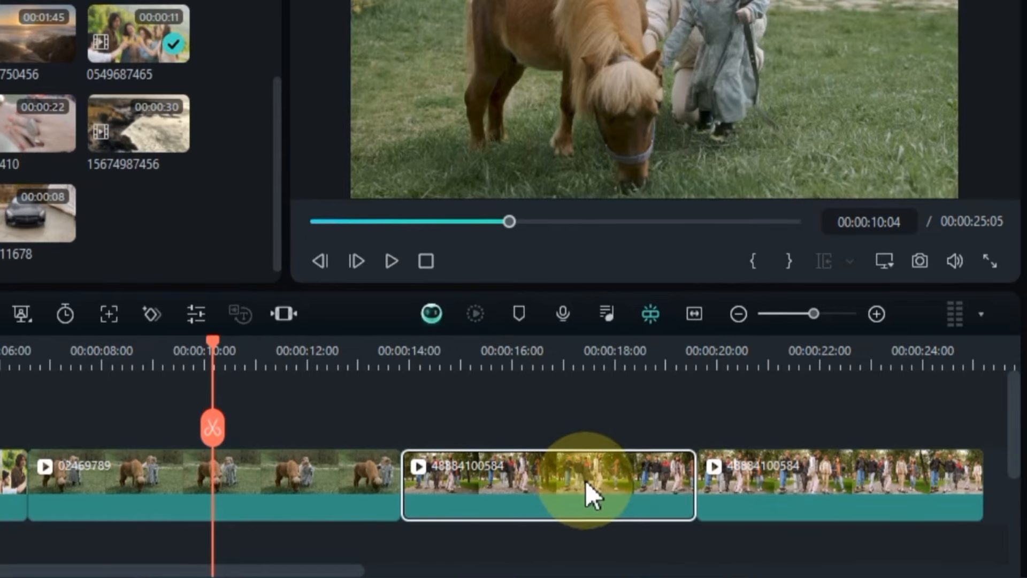
{"action": "left_click", "coordinate": [651, 315]}
{"action": "mouse_move", "coordinate": [590, 484]}
{"action": "left_mouse_down"}
{"action": "mouse_move", "coordinate": [564, 488]}
{"action": "mouse_move", "coordinate": [580, 488]}
{"action": "mouse_move", "coordinate": [578, 471]}
{"action": "mouse_move", "coordinate": [551, 473]}
{"action": "mouse_move", "coordinate": [615, 470]}
{"action": "mouse_move", "coordinate": [593, 478]}
{"action": "left_mouse_up"}
{"action": "left_click", "coordinate": [651, 315]}
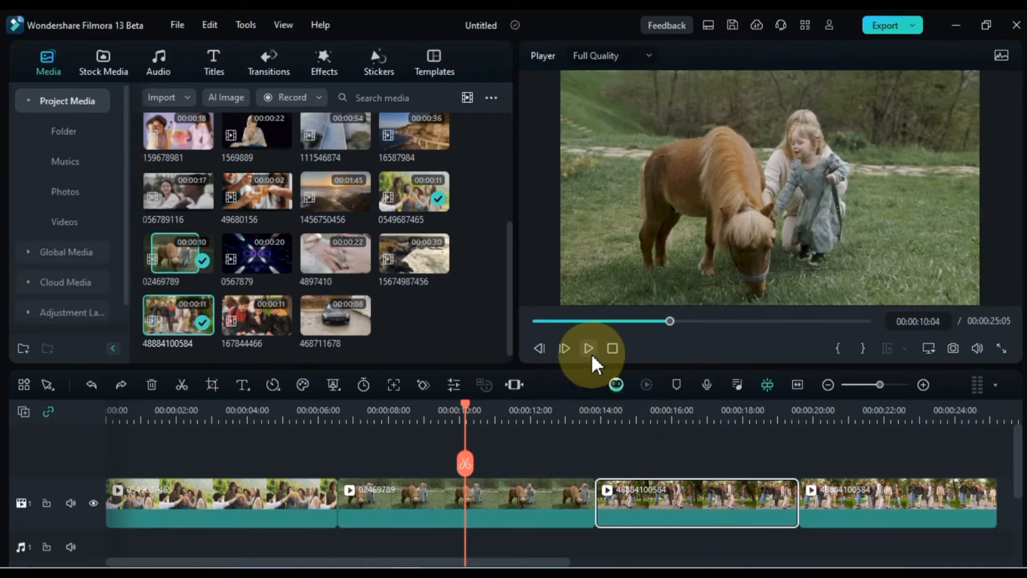
- Play the project in full screen, skipping back and pausing and resuming once, and return to the editor with playback paused
{"action": "left_click", "coordinate": [391, 261]}
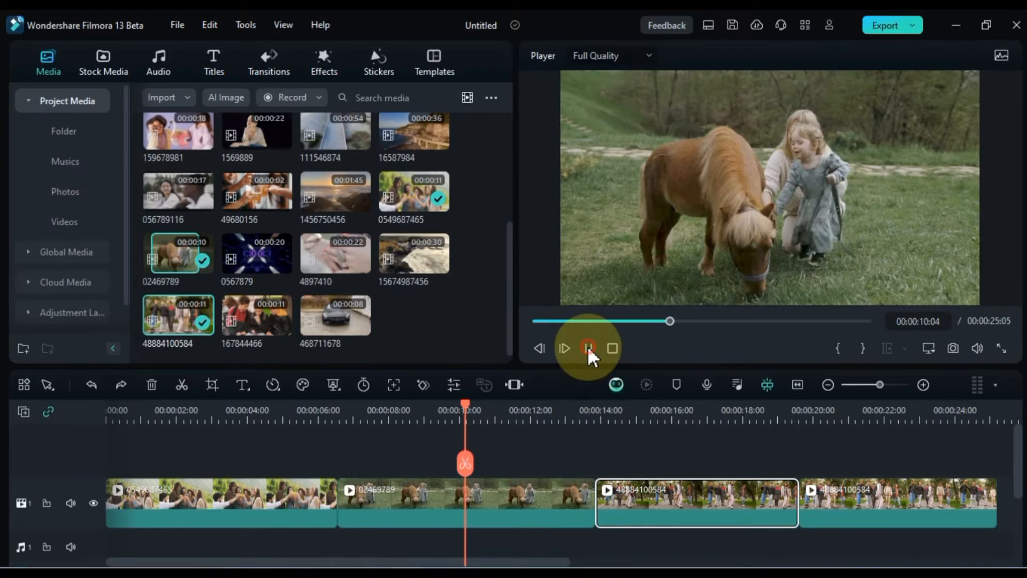
{"action": "left_click", "coordinate": [1001, 349]}
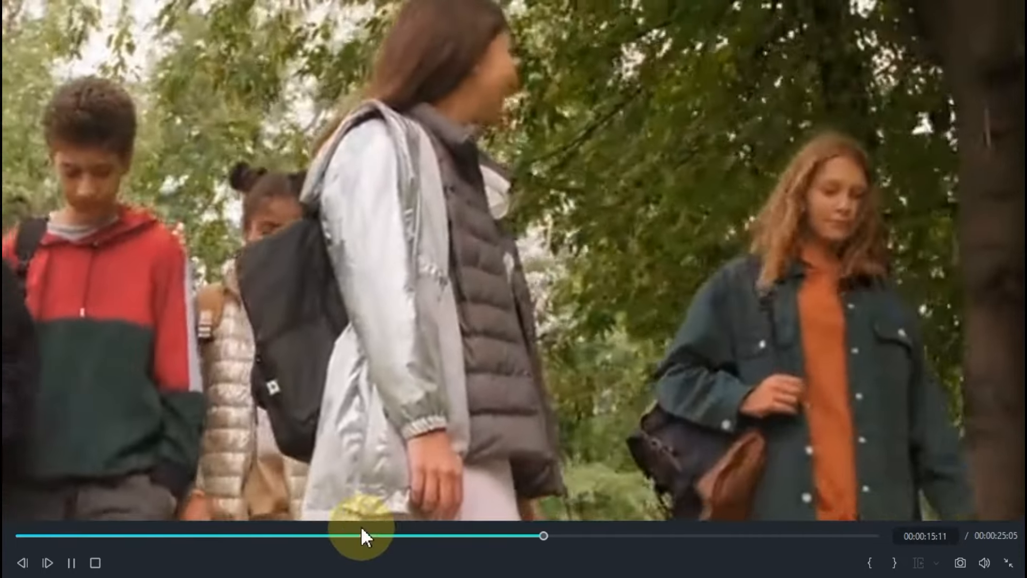
{"action": "left_click_drag", "start_coordinate": [310, 535], "coordinate": [270, 535]}
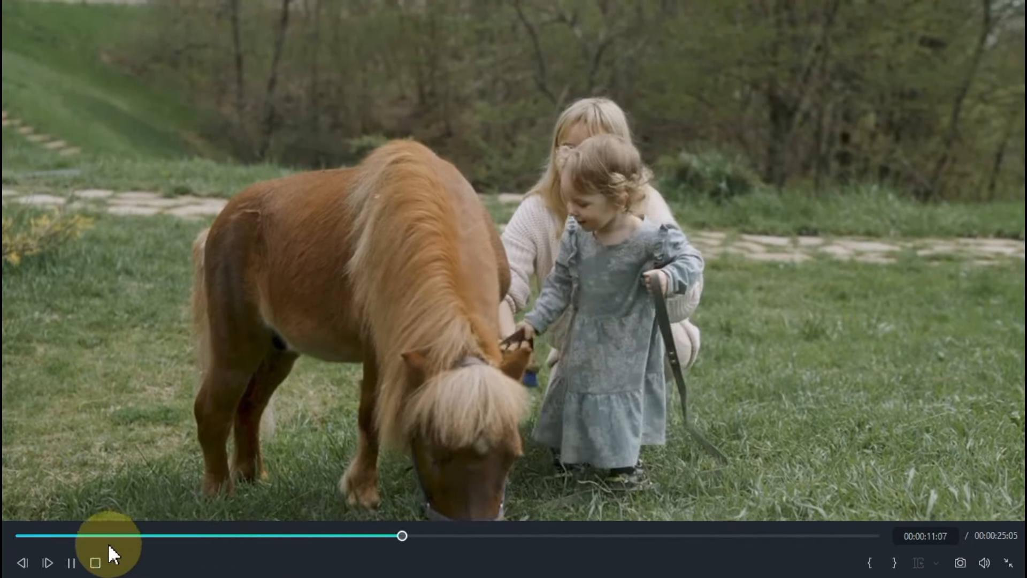
{"action": "left_click", "coordinate": [73, 564]}
{"action": "left_click", "coordinate": [72, 563]}
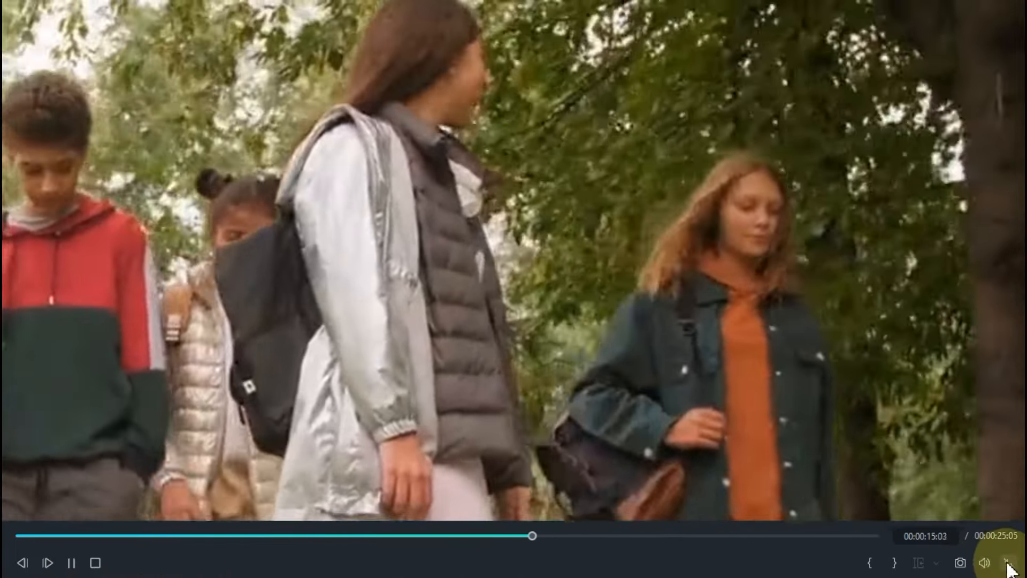
{"action": "left_click", "coordinate": [1008, 563]}
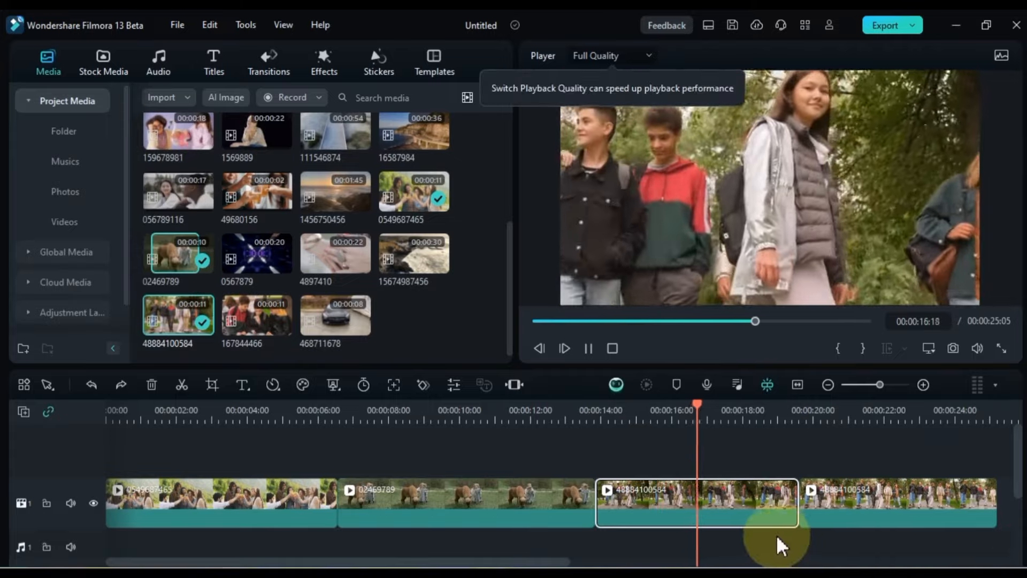
{"action": "key", "text": "space"}
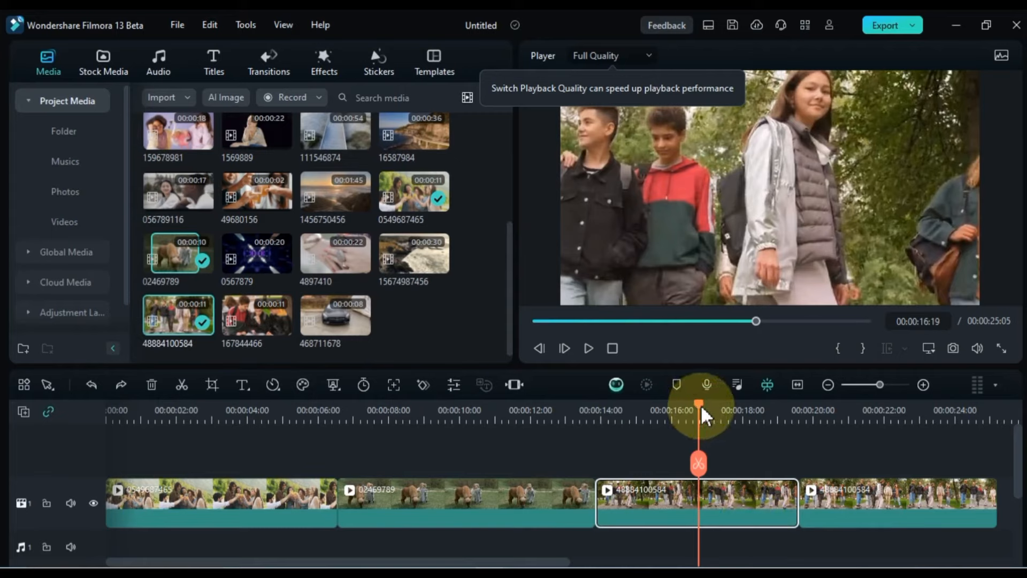
- Take a snapshot of pony clip 02469789 at 00:00:12:12
{"action": "left_click_drag", "start_coordinate": [701, 404], "coordinate": [548, 459]}
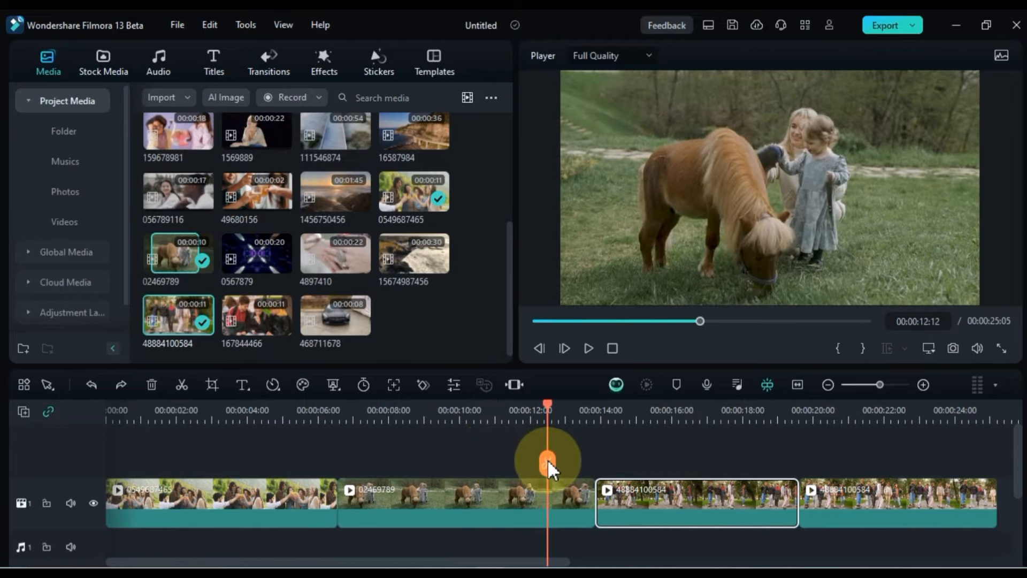
{"action": "left_click", "coordinate": [556, 508]}
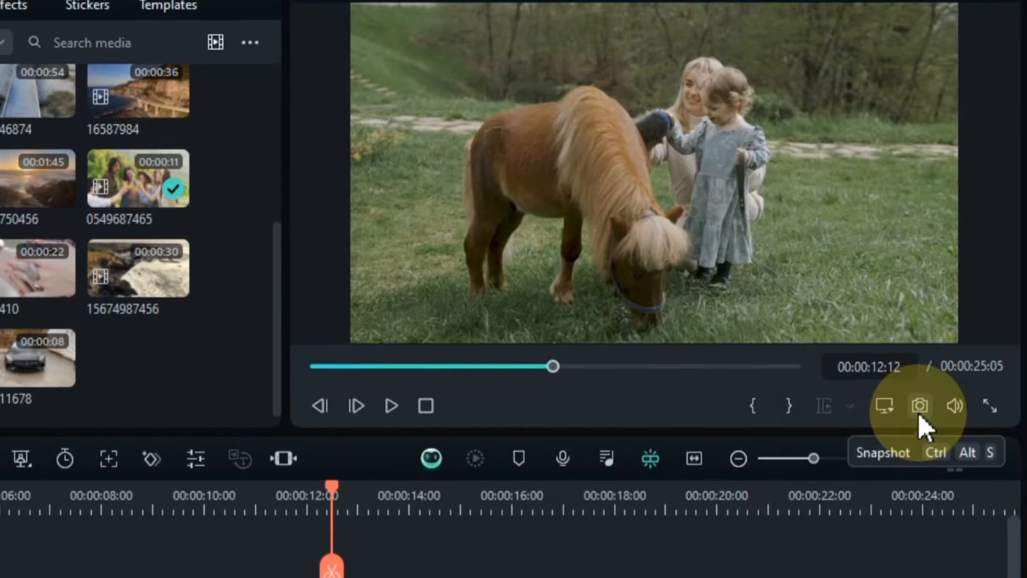
{"action": "left_click", "coordinate": [919, 407]}
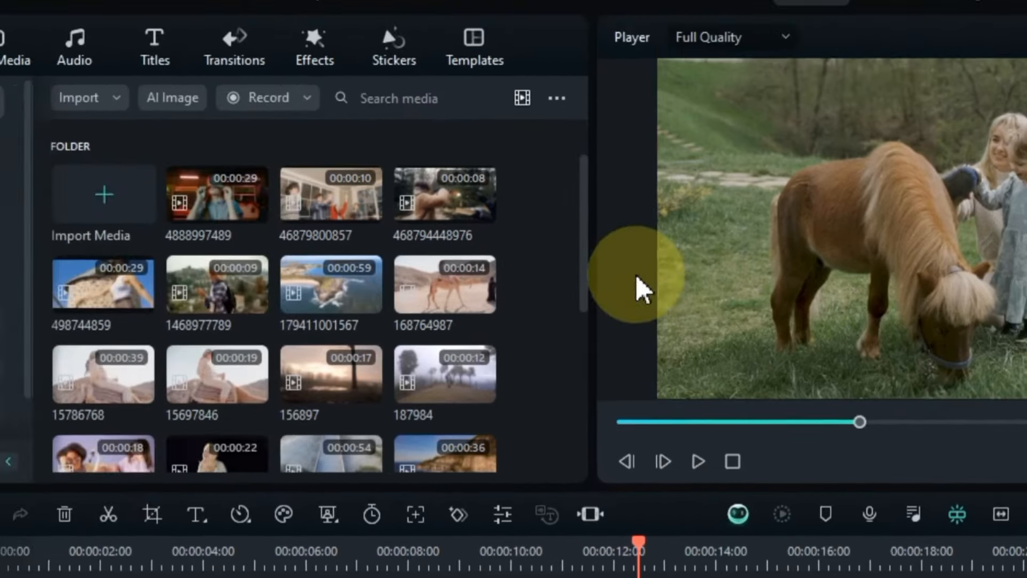
- Filter the project media to images only and preview the pony snapshot
{"action": "left_click", "coordinate": [523, 99]}
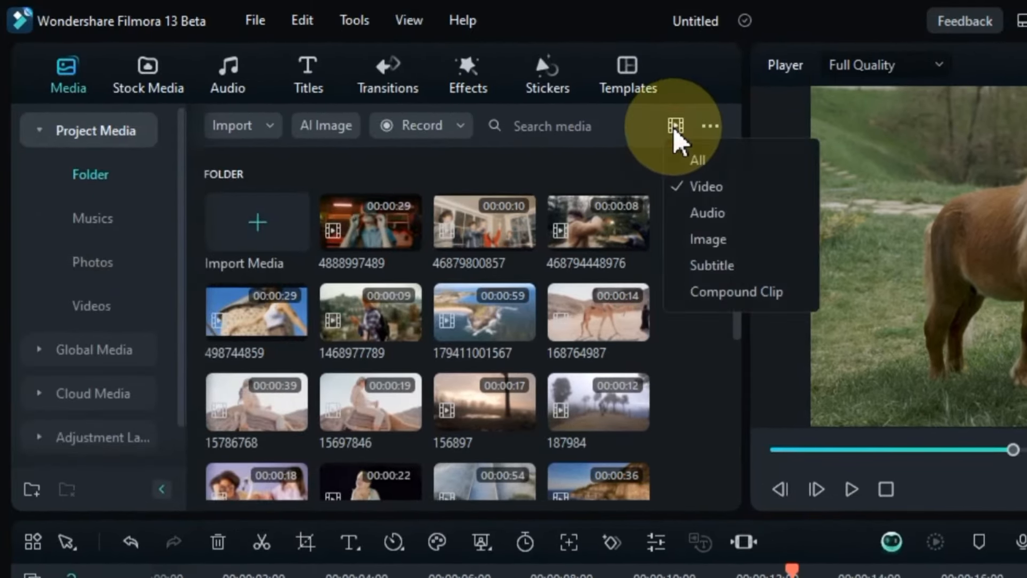
{"action": "left_click", "coordinate": [706, 238]}
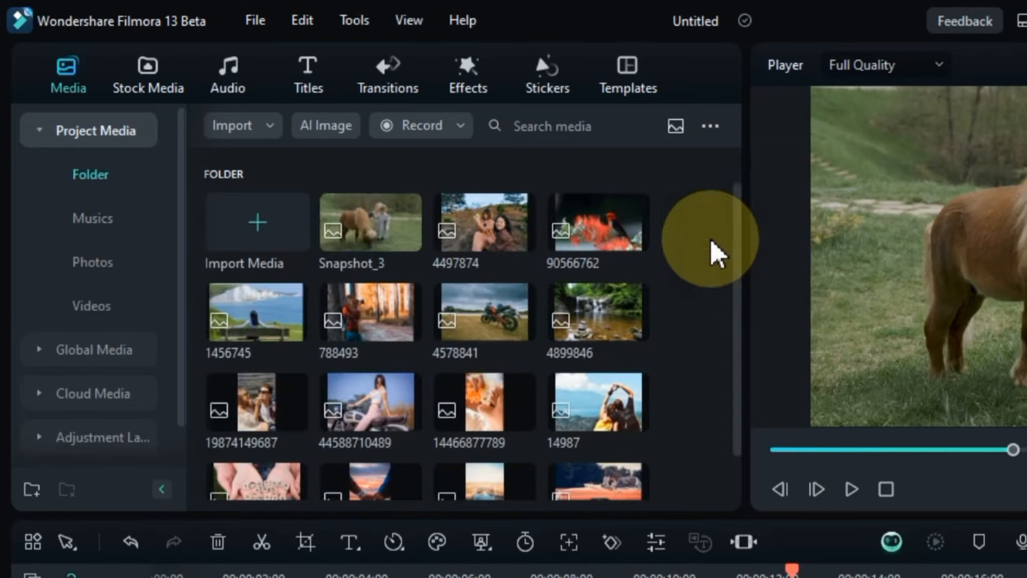
{"action": "double_click", "coordinate": [354, 216]}
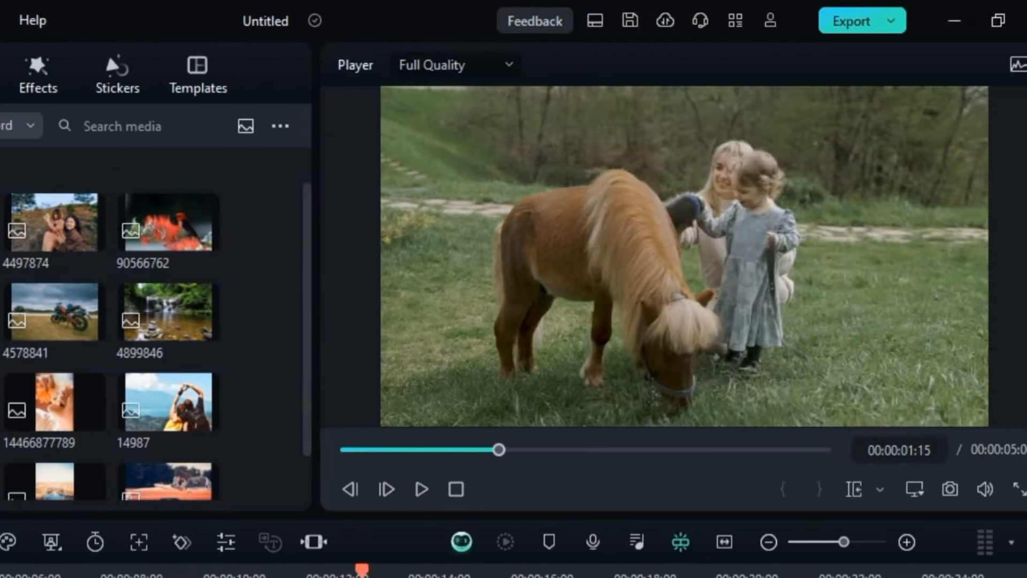
- Place the pony snapshot above clip 02469789 at 00:00:12:12, trim it to that clip's end and play it
{"action": "left_click_drag", "start_coordinate": [369, 221], "coordinate": [617, 454]}
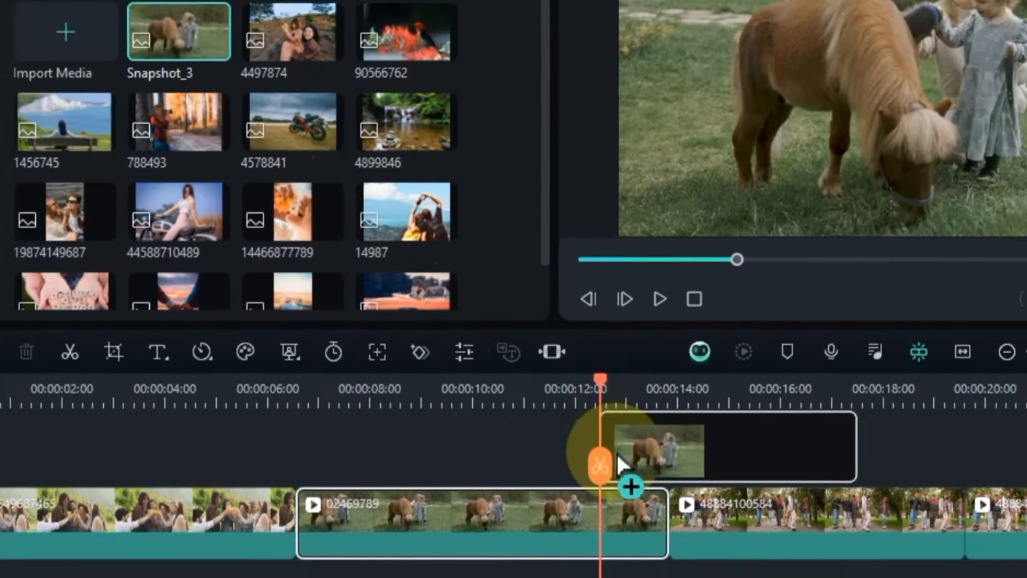
{"action": "left_click_drag", "start_coordinate": [816, 476], "coordinate": [629, 478]}
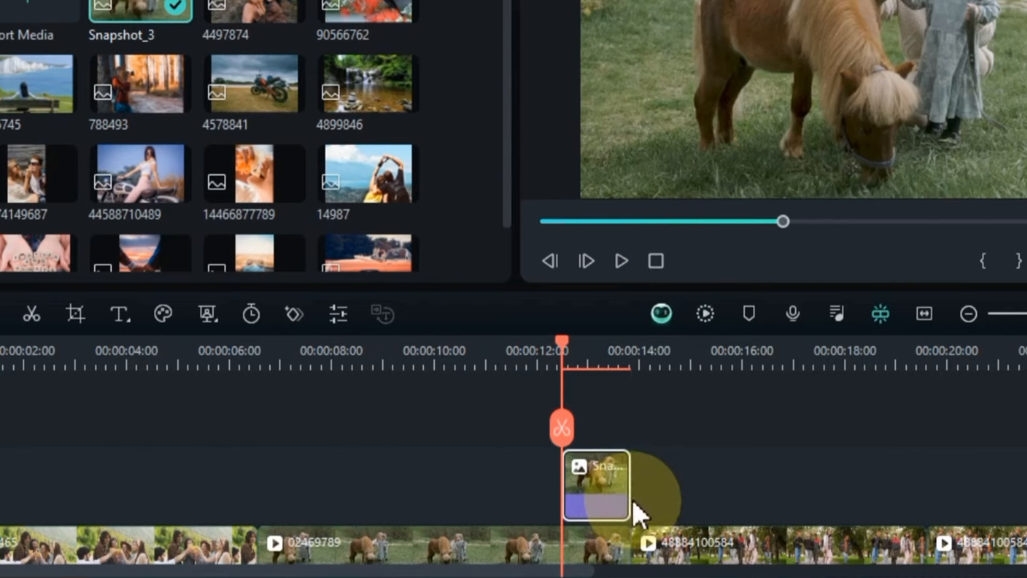
{"action": "left_click", "coordinate": [514, 357]}
{"action": "key", "text": "space"}
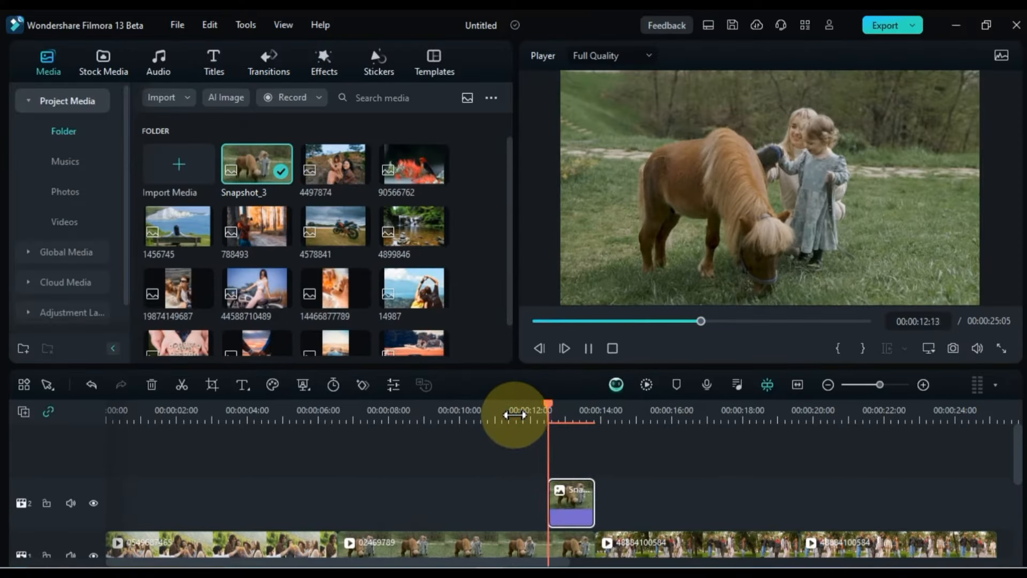
{"action": "key", "text": "space"}
- Delete the pony snapshot from the timeline's second video track
{"action": "scroll", "coordinate": [563, 512], "scroll_direction": "down", "scroll_amount": 1}
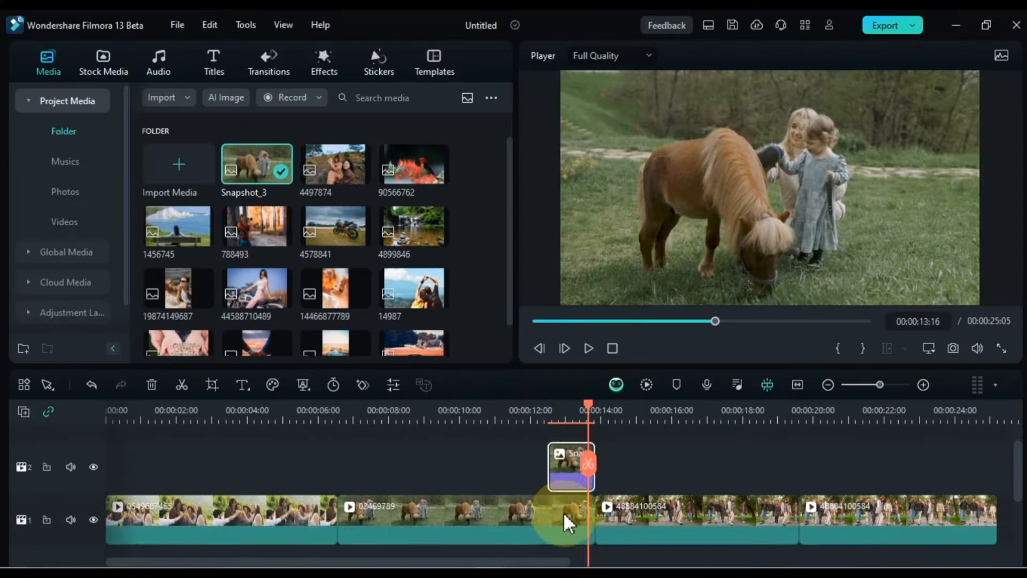
{"action": "scroll", "coordinate": [563, 512], "scroll_direction": "down", "scroll_amount": 1}
{"action": "left_click", "coordinate": [561, 509]}
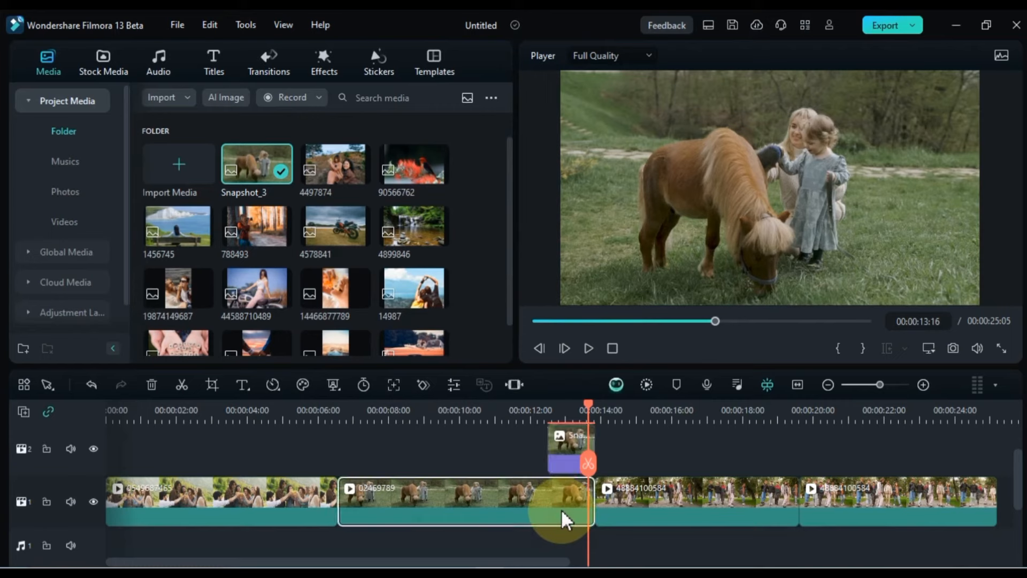
{"action": "key", "text": "Up"}
{"action": "left_click", "coordinate": [576, 445]}
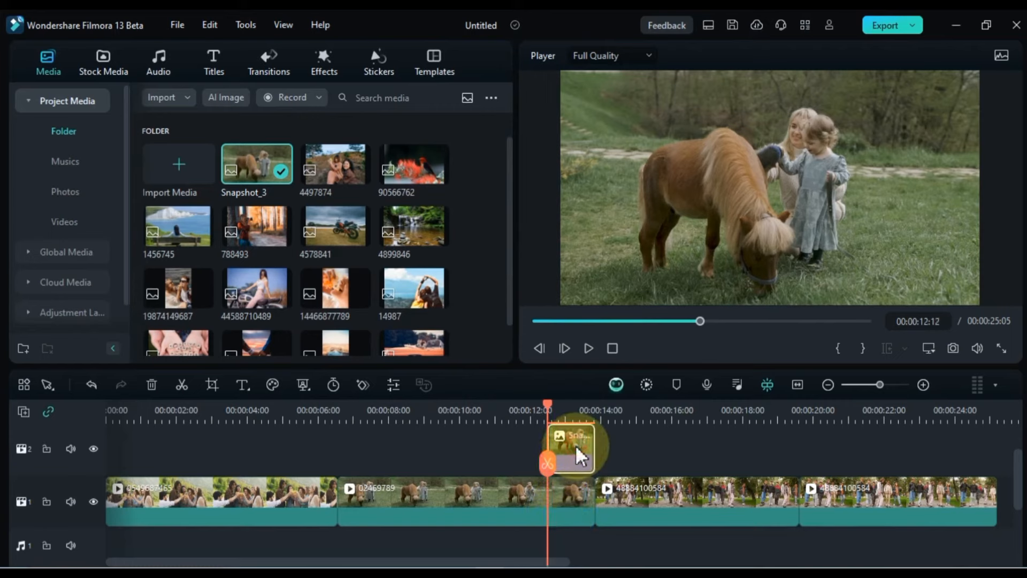
{"action": "key", "text": "Delete"}
- Add a freeze frame to clip 02469789 at 00:00:12:12 and play through it
{"action": "left_click", "coordinate": [560, 502]}
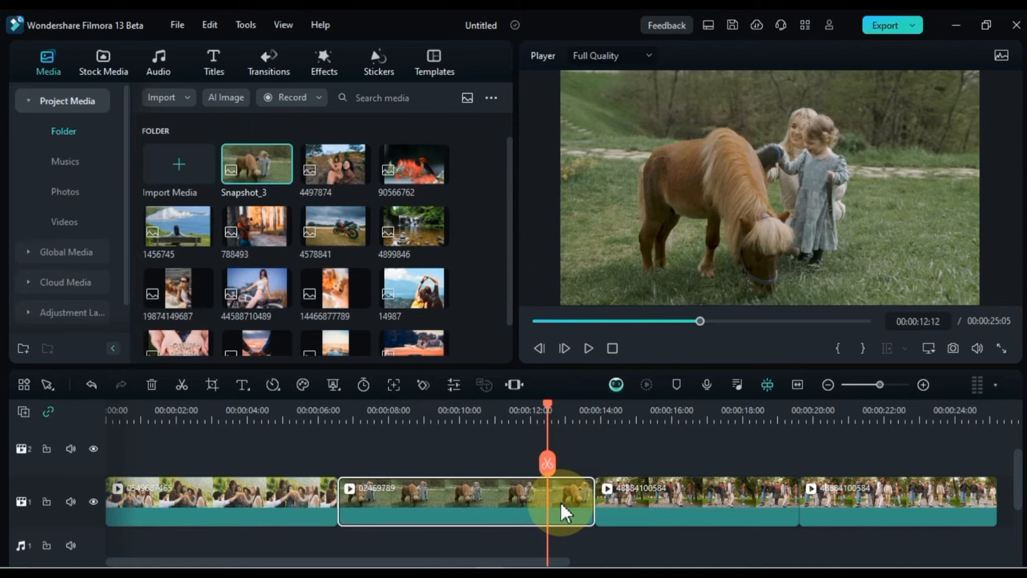
{"action": "right_click", "coordinate": [560, 502]}
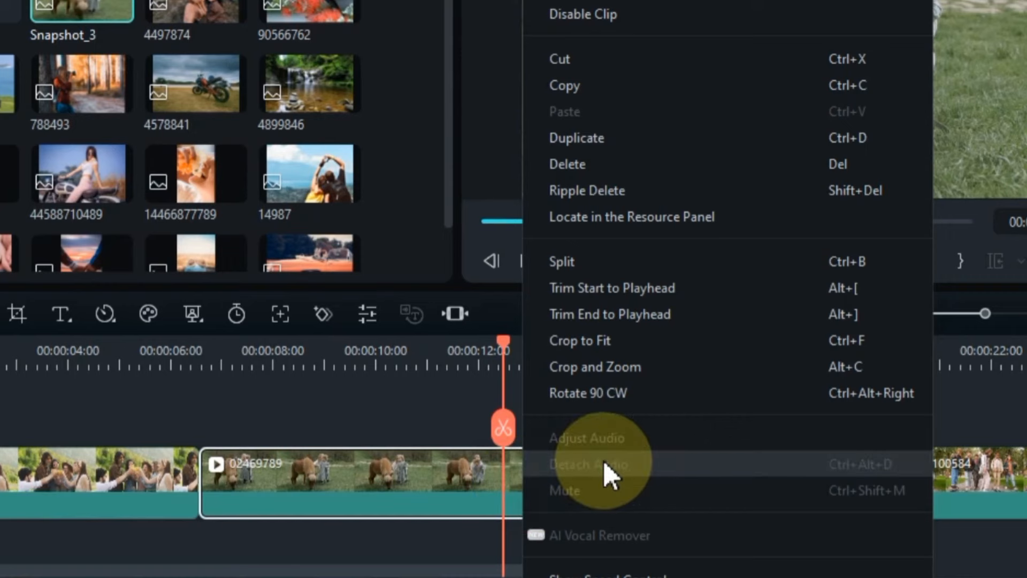
{"action": "scroll", "coordinate": [603, 460], "scroll_direction": "down", "scroll_amount": 3}
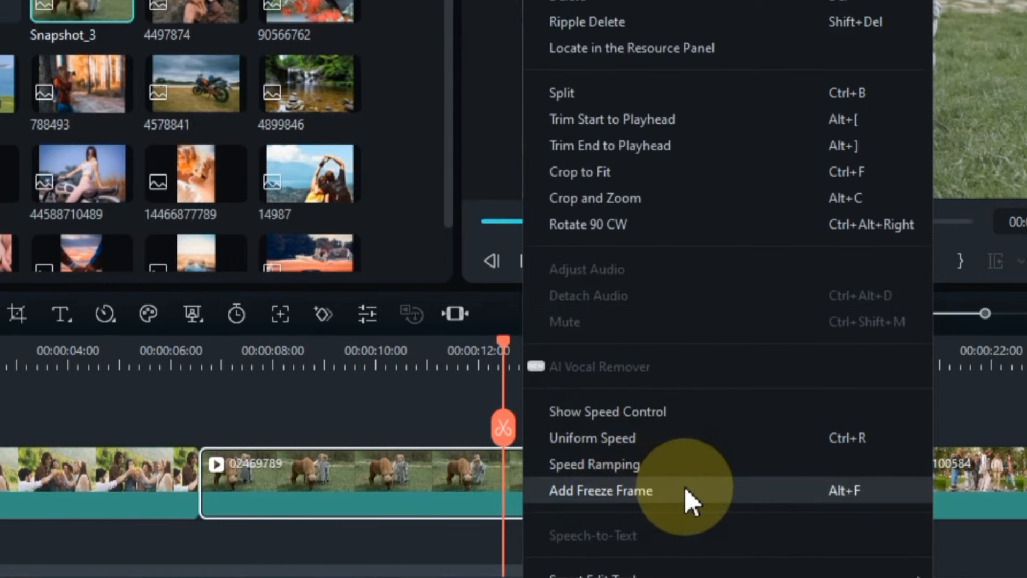
{"action": "left_click", "coordinate": [618, 489]}
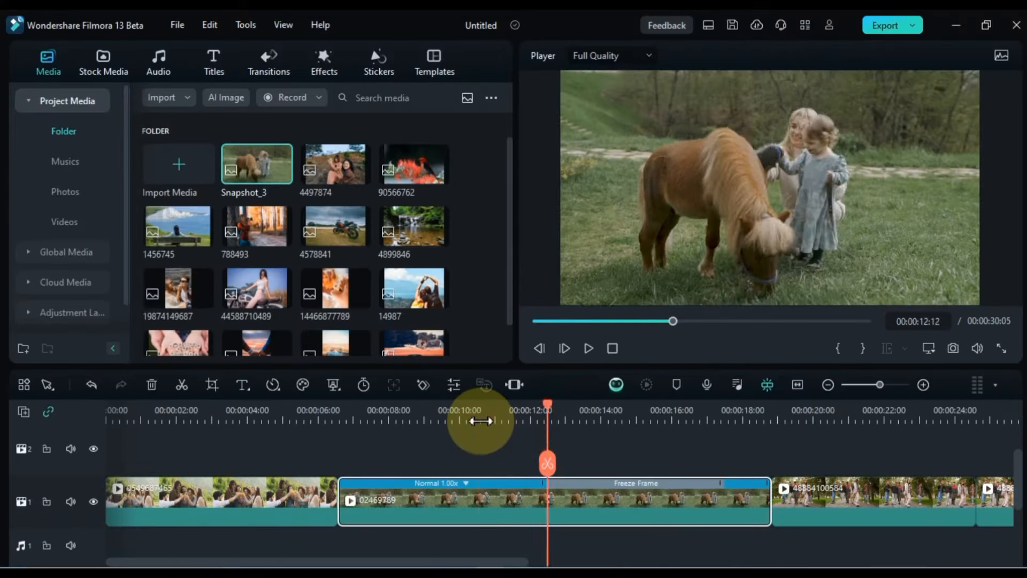
{"action": "left_click", "coordinate": [406, 366]}
{"action": "key", "text": "space"}
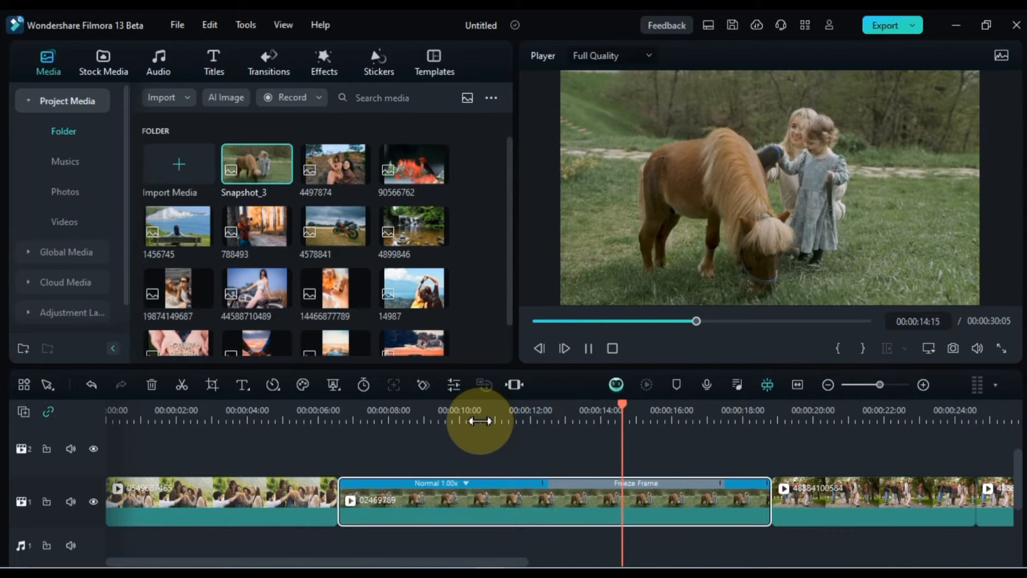
{"action": "key", "text": "space"}
- Shorten the freeze frame in clip 02469789 in two passes to about half a second, playing the result after each
{"action": "left_click_drag", "start_coordinate": [813, 455], "coordinate": [637, 480]}
{"action": "left_click", "coordinate": [525, 353]}
{"action": "key", "text": "space"}
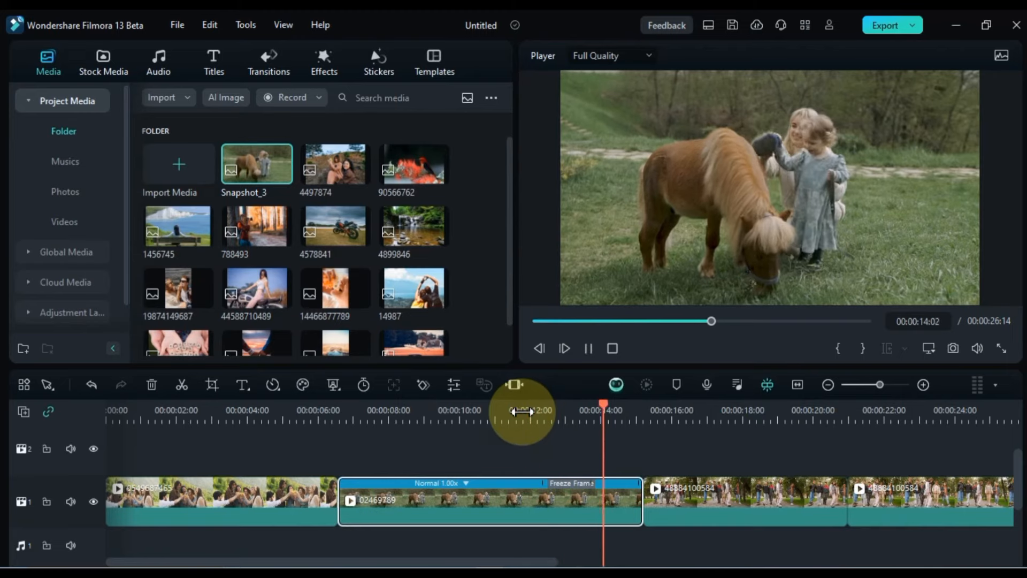
{"action": "key", "text": "space"}
{"action": "left_click_drag", "start_coordinate": [592, 486], "coordinate": [566, 487]}
{"action": "left_click", "coordinate": [530, 419]}
{"action": "key", "text": "space"}
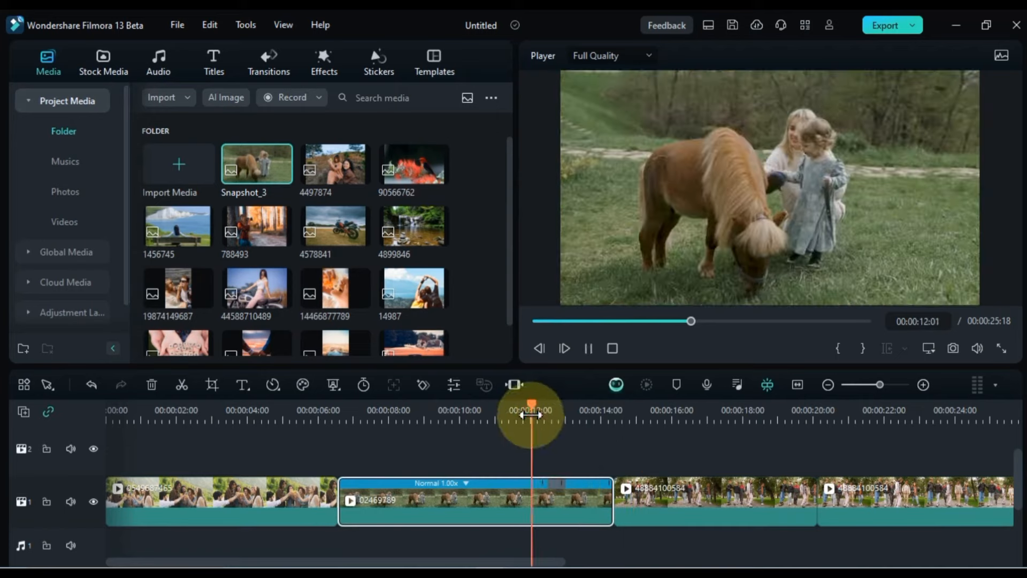
{"action": "key", "text": "space"}
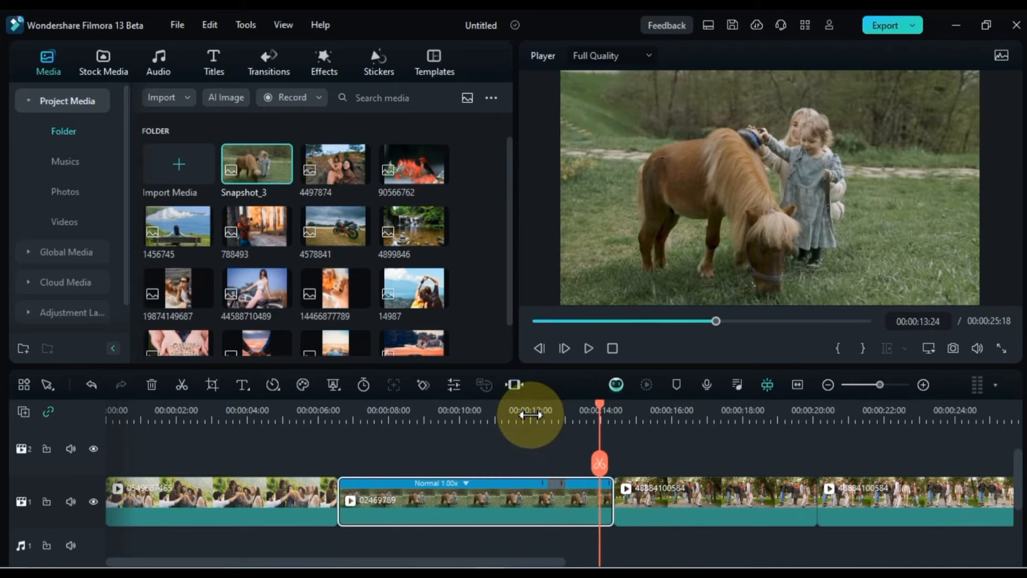
{"action": "left_click", "coordinate": [668, 494]}
{"action": "left_click", "coordinate": [661, 418]}
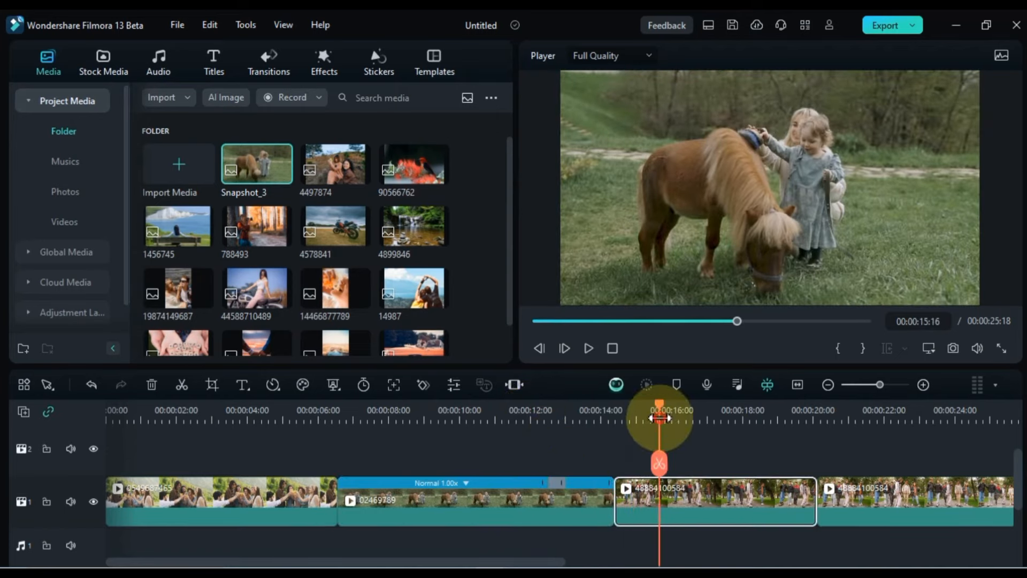
{"action": "left_click", "coordinate": [638, 419]}
{"action": "key", "text": "space"}
{"action": "key", "text": "space"}
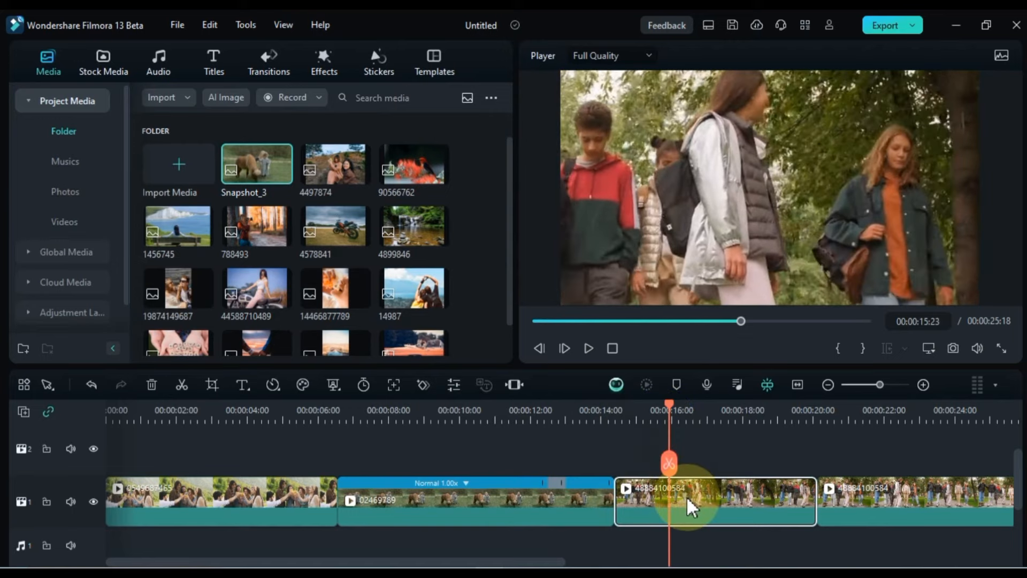
{"action": "key", "text": "alt+f"}
{"action": "left_click_drag", "start_coordinate": [845, 484], "coordinate": [717, 484]}
{"action": "left_click", "coordinate": [651, 420]}
{"action": "key", "text": "space"}
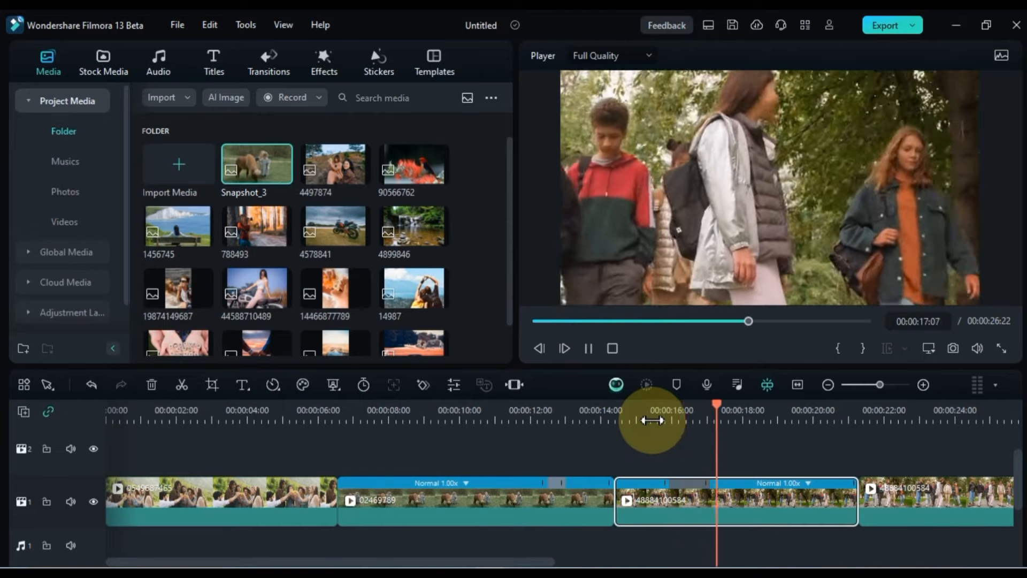
{"action": "key", "text": "space"}
{"action": "key", "text": "alt+f"}
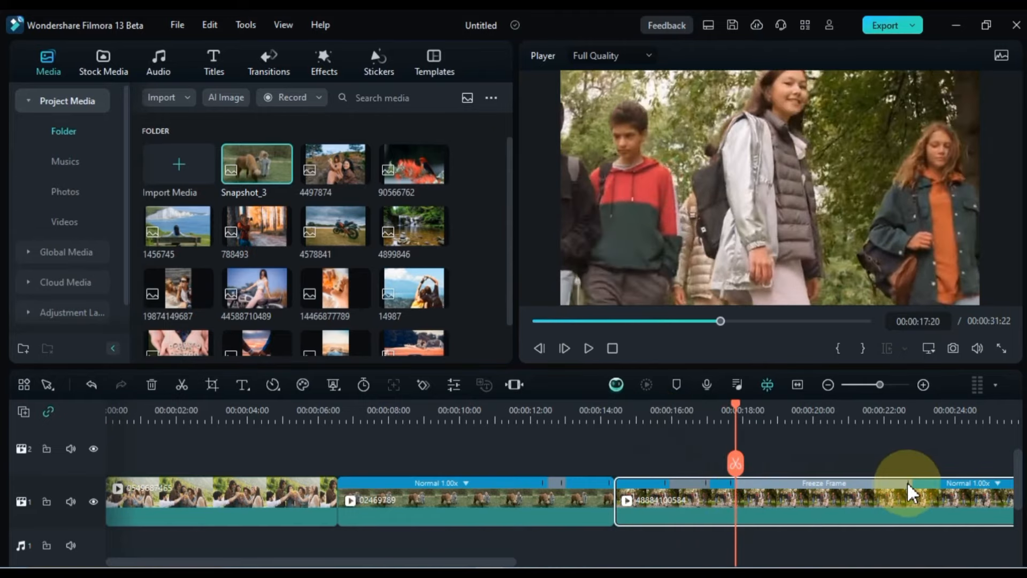
{"action": "left_click_drag", "start_coordinate": [908, 484], "coordinate": [748, 489]}
{"action": "left_click", "coordinate": [703, 429]}
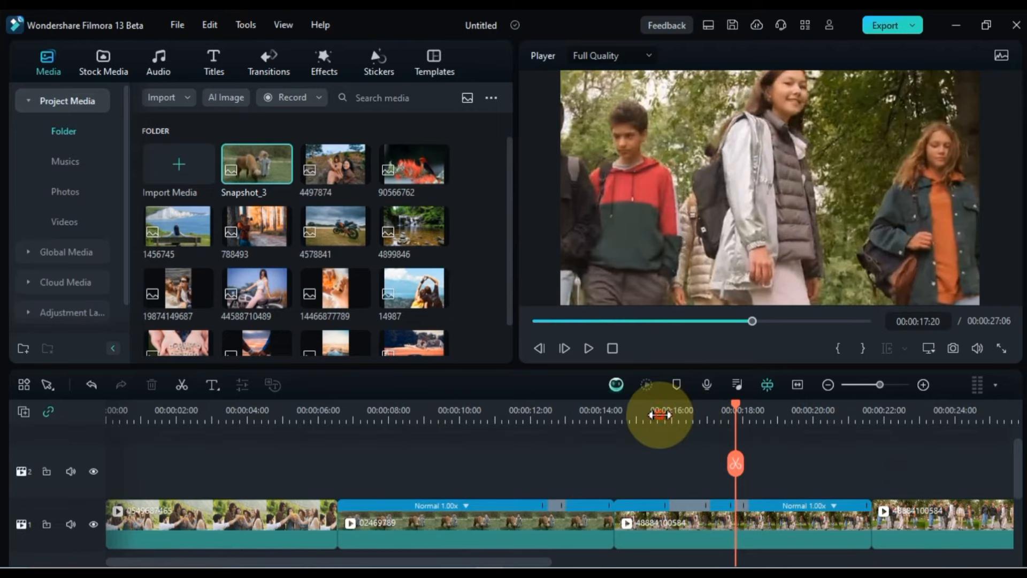
{"action": "left_click", "coordinate": [660, 414]}
{"action": "key", "text": "space"}
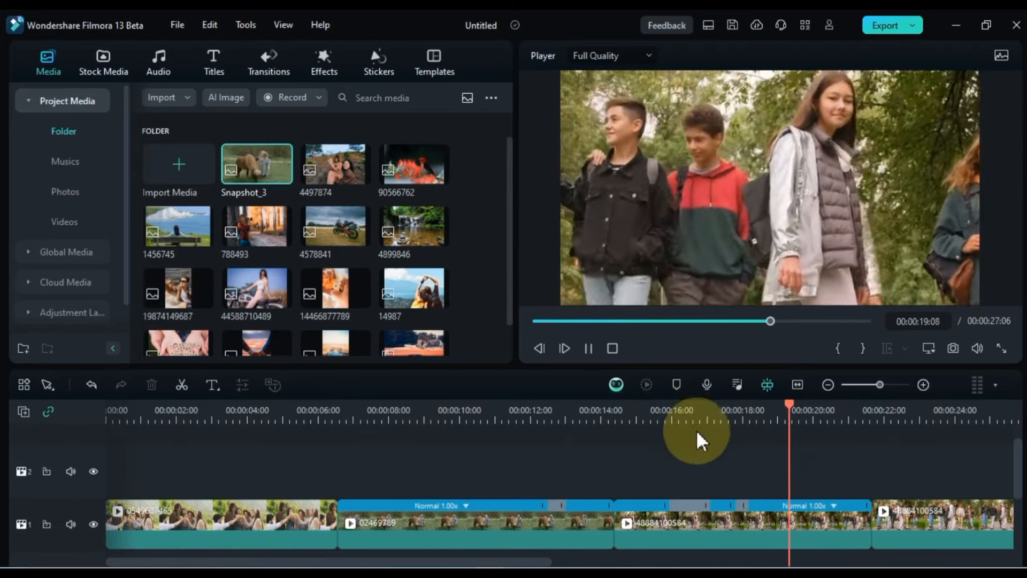
{"action": "left_click", "coordinate": [775, 480]}
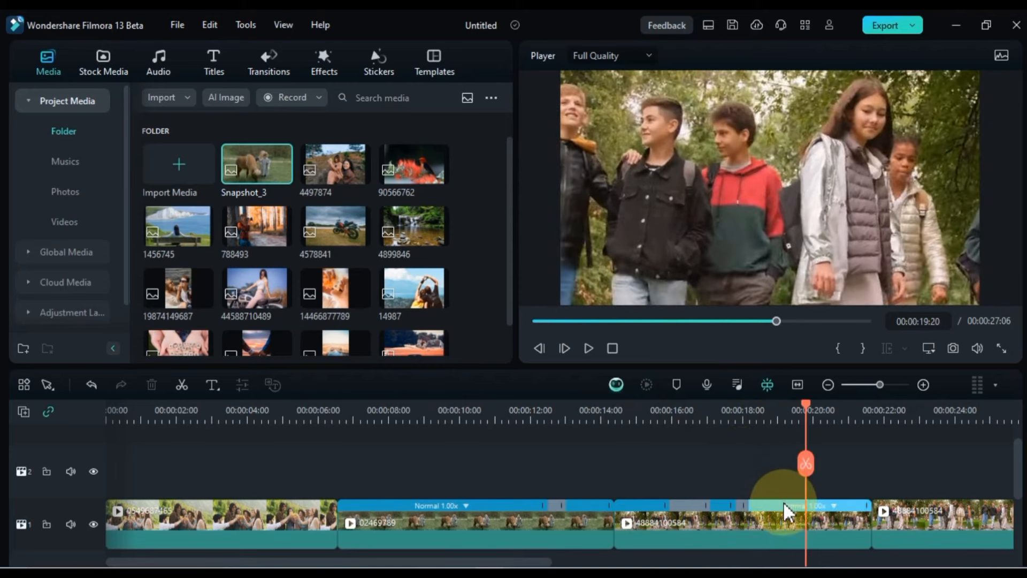
- Fit the whole project to the timeline's width and zoom the timeline out further
{"action": "left_click", "coordinate": [799, 384]}
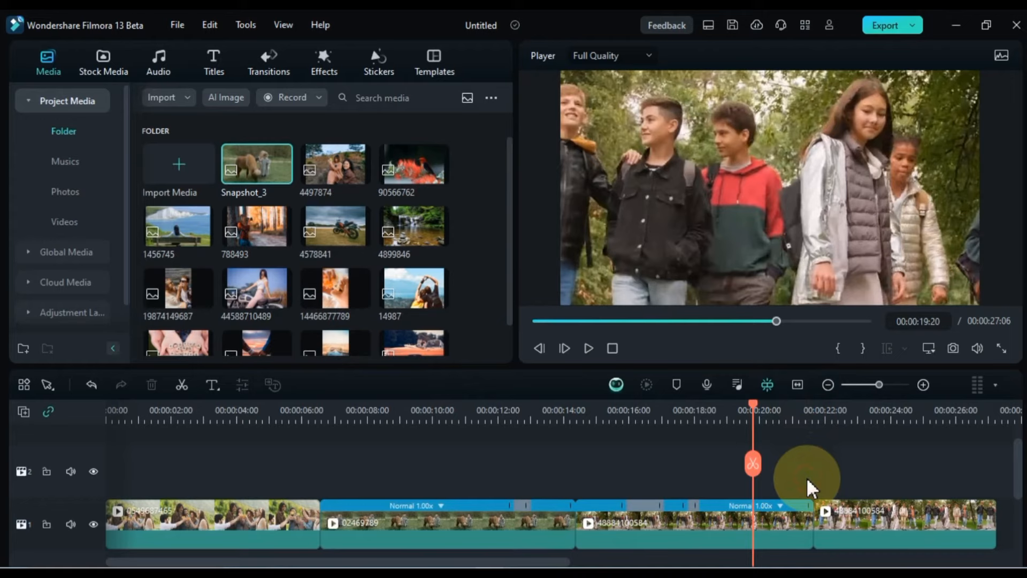
{"action": "left_click", "coordinate": [829, 385]}
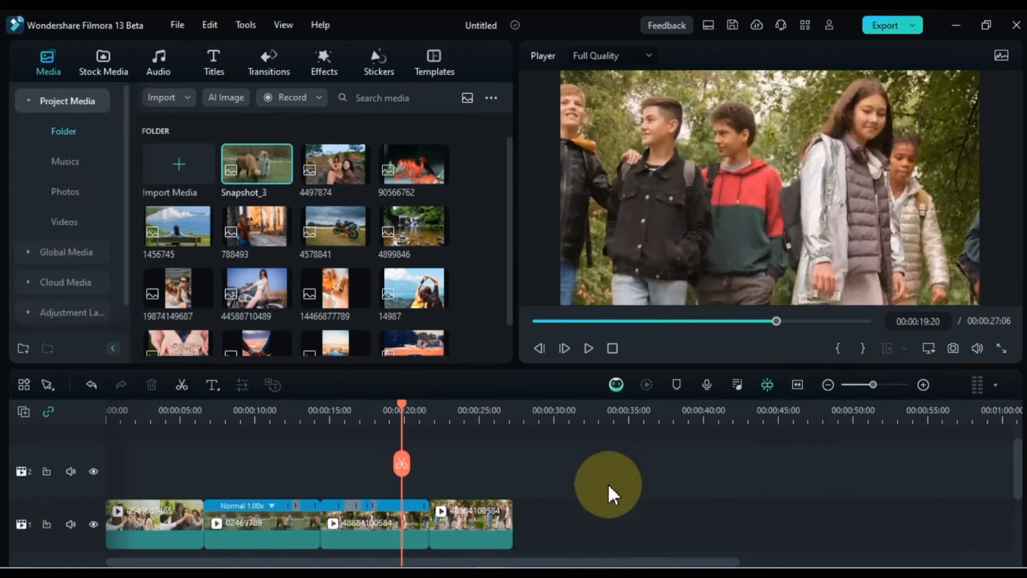
- Filter the project media to show all videos, append clip 498744859 to the end of video track 1 and play its beginning
{"action": "left_click", "coordinate": [467, 98]}
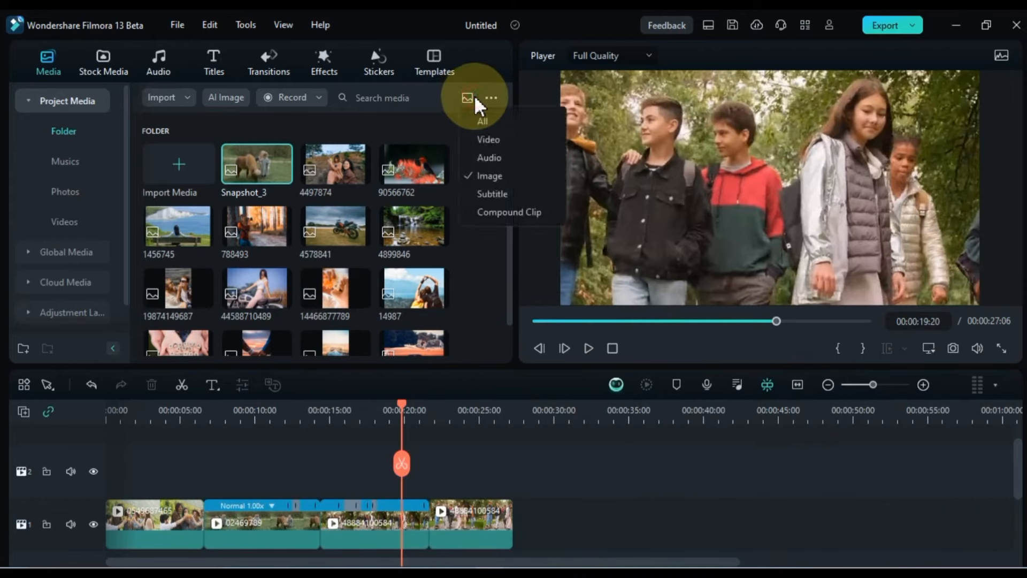
{"action": "left_click", "coordinate": [486, 124]}
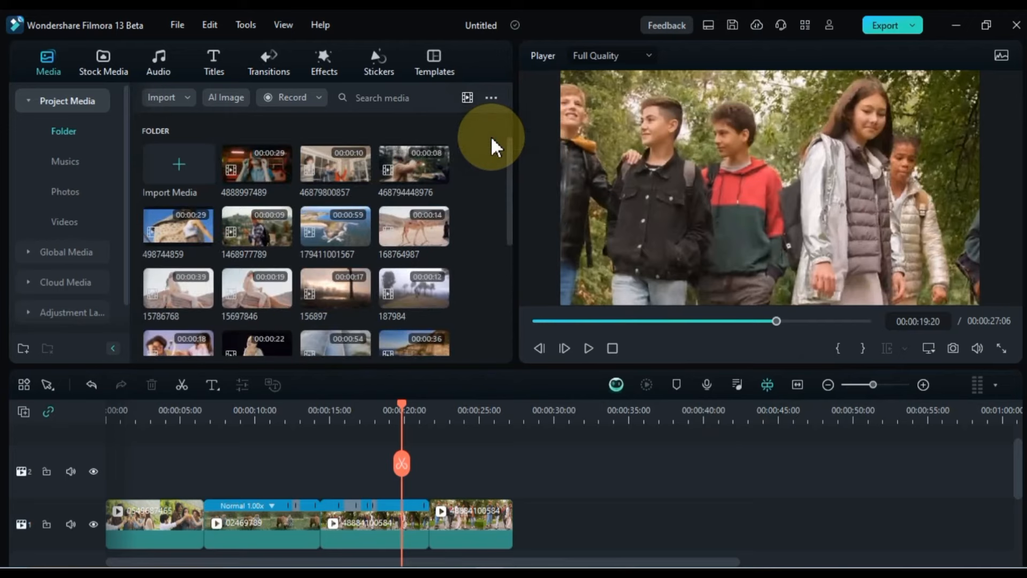
{"action": "left_click_drag", "start_coordinate": [163, 237], "coordinate": [526, 527]}
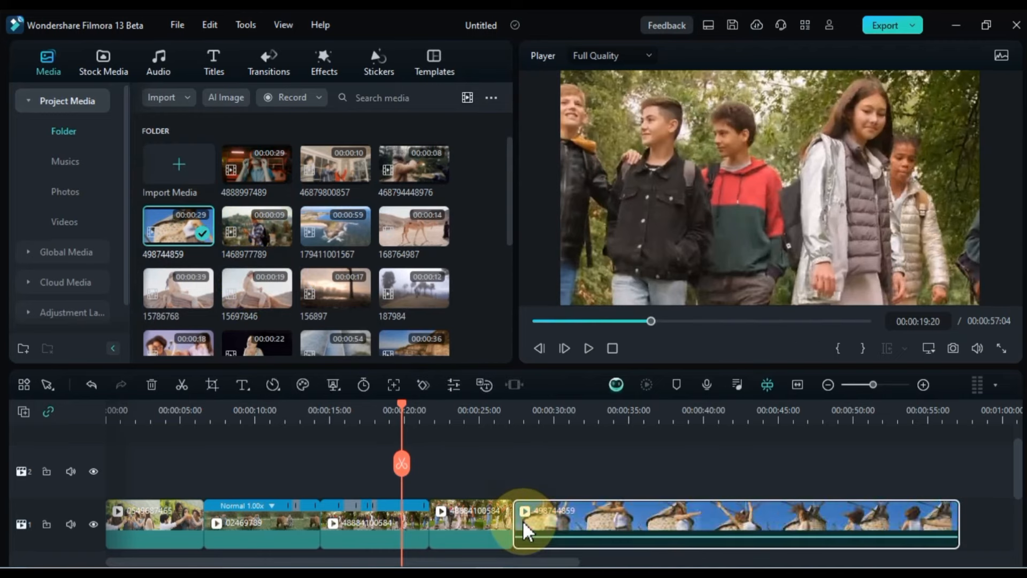
{"action": "left_click", "coordinate": [503, 416]}
{"action": "key", "text": "space"}
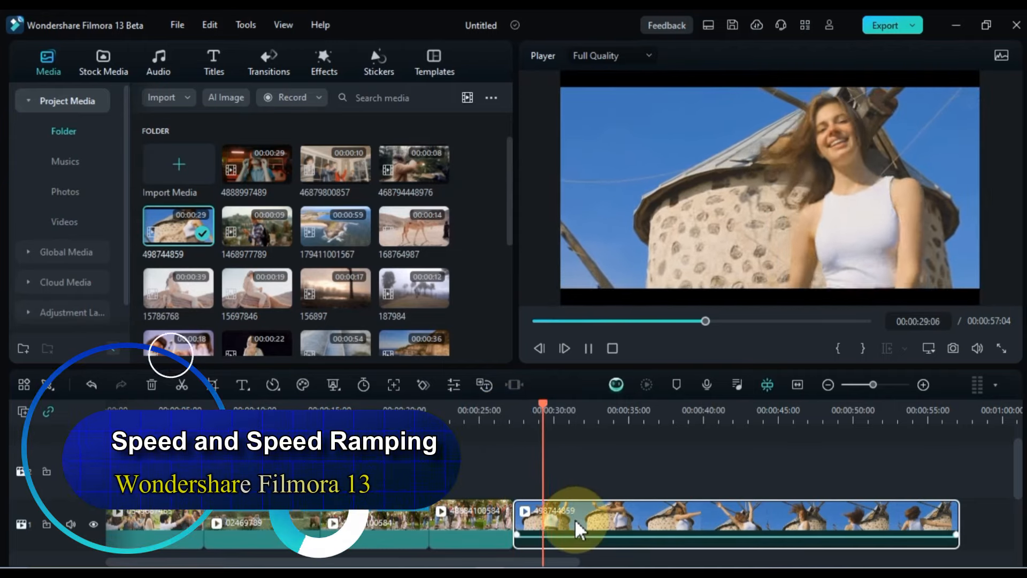
{"action": "key", "text": "space"}
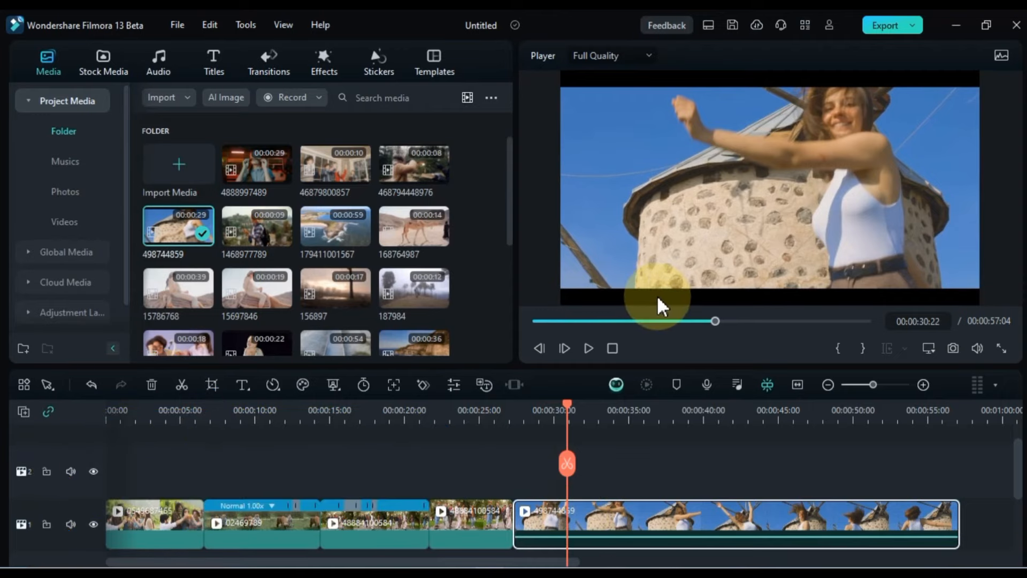
- Crop clip 498744859 to a 16:9 ratio and play the cropped footage
{"action": "left_click", "coordinate": [212, 386]}
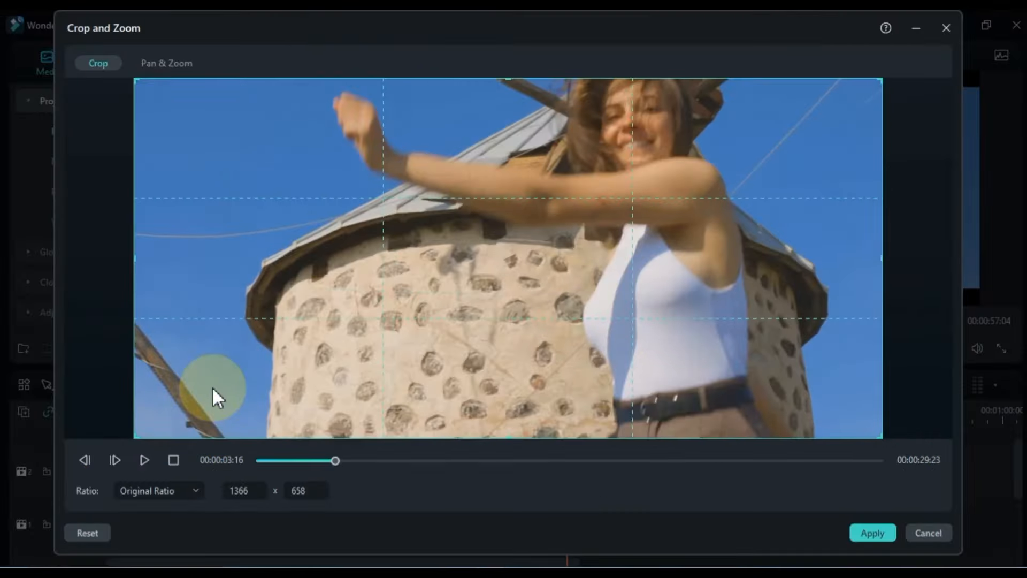
{"action": "left_click", "coordinate": [155, 488]}
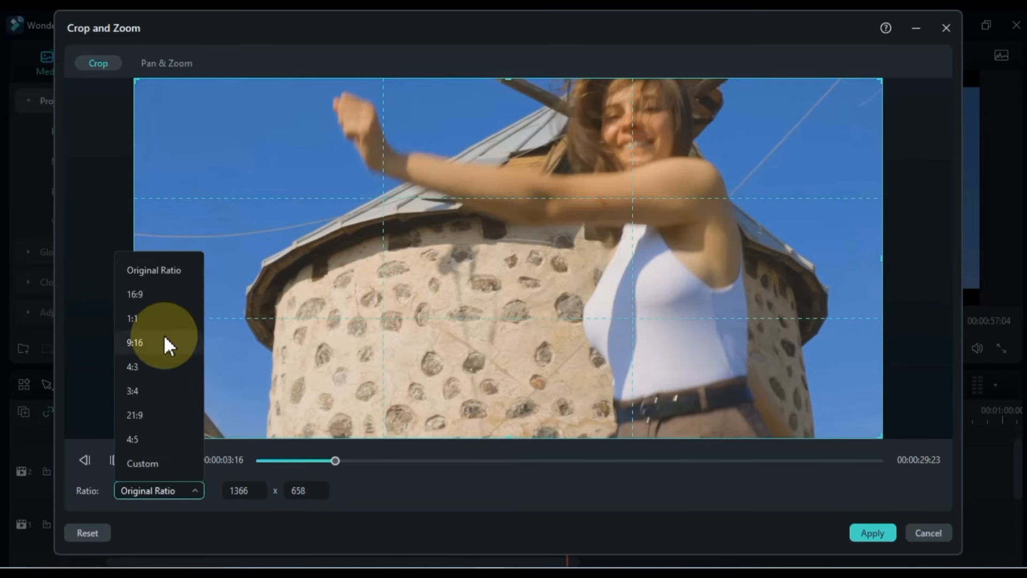
{"action": "left_click", "coordinate": [163, 289]}
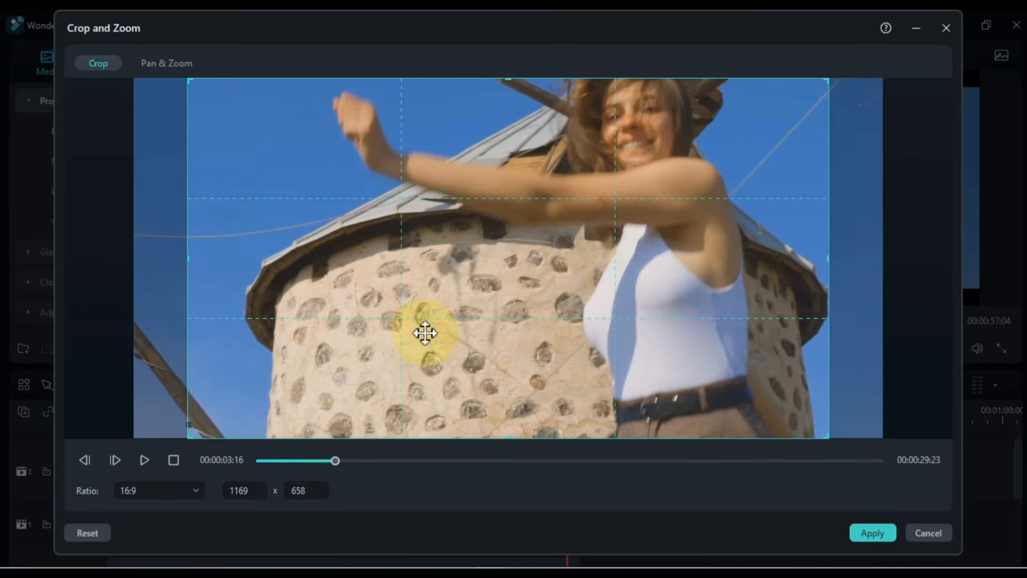
{"action": "left_click", "coordinate": [864, 531]}
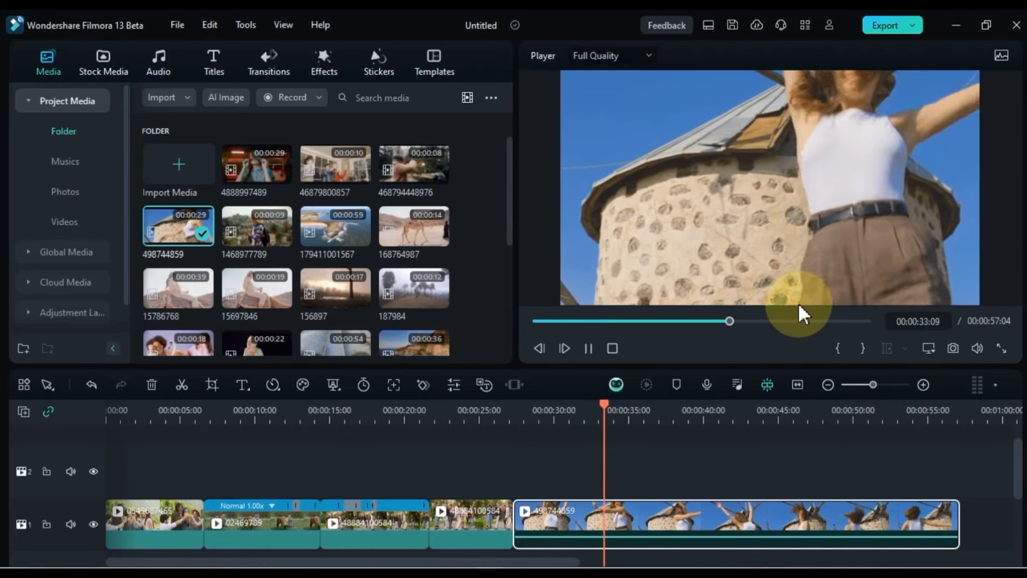
{"action": "key", "text": "space"}
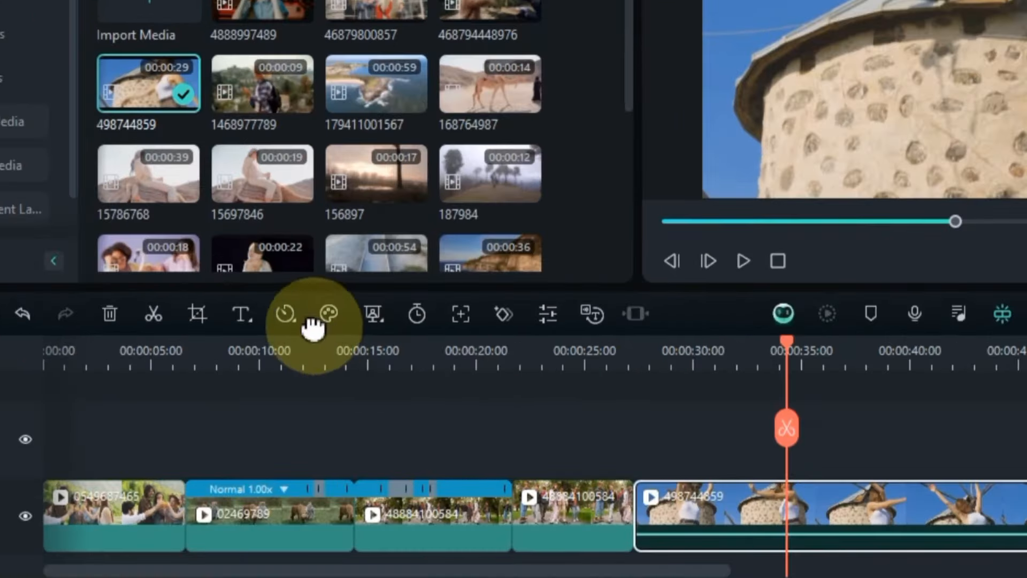
- Speed up clip 498744859 with the Fast 2x preset and play it
{"action": "left_click", "coordinate": [273, 385]}
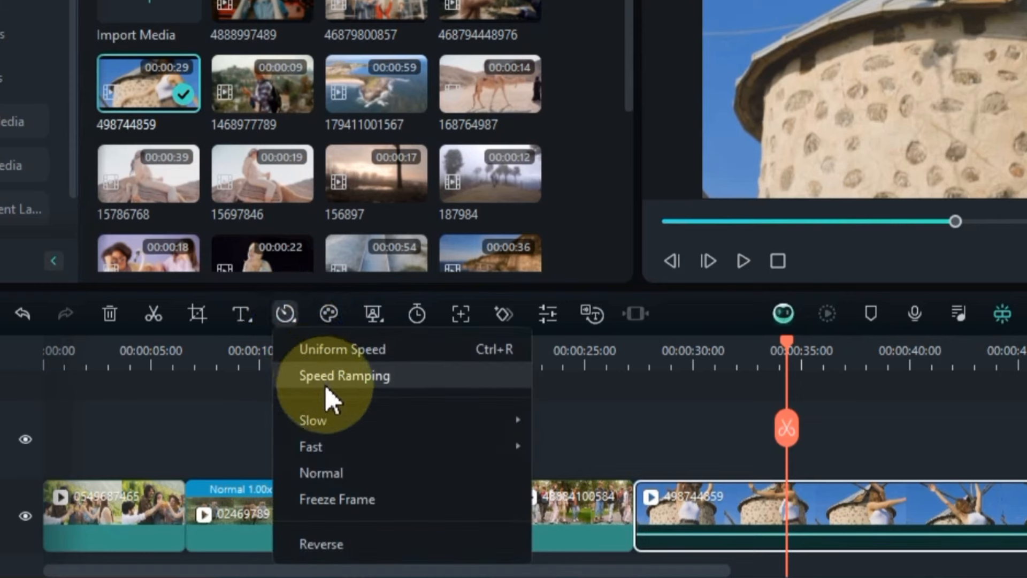
{"action": "mouse_move", "coordinate": [339, 443]}
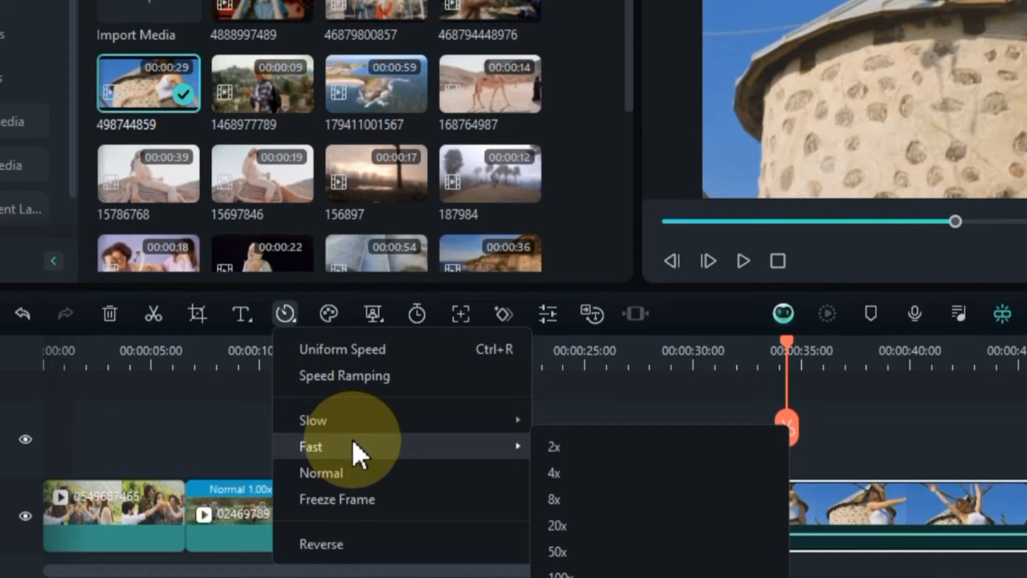
{"action": "left_click", "coordinate": [571, 448]}
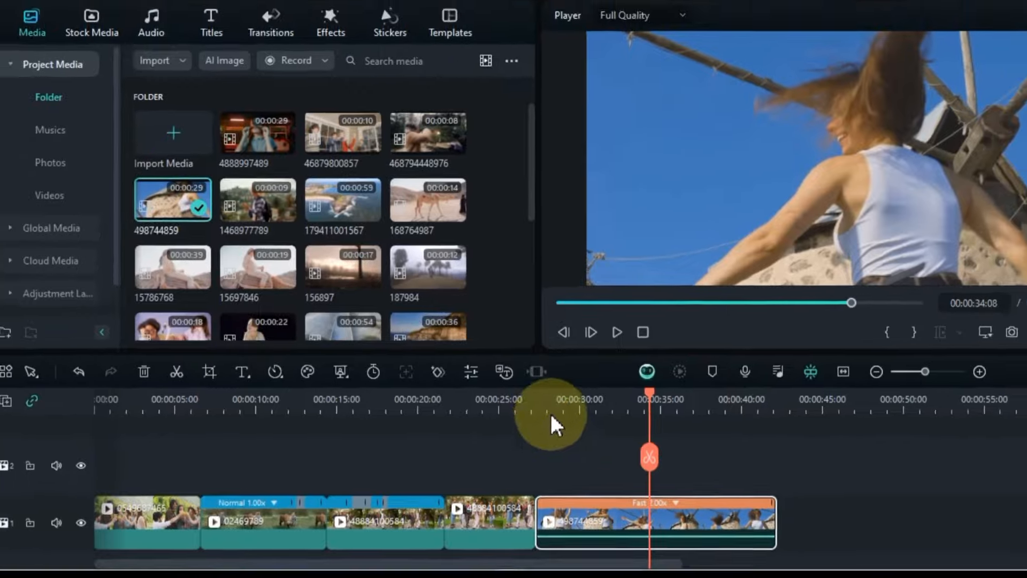
{"action": "left_click", "coordinate": [659, 356]}
{"action": "key", "text": "space"}
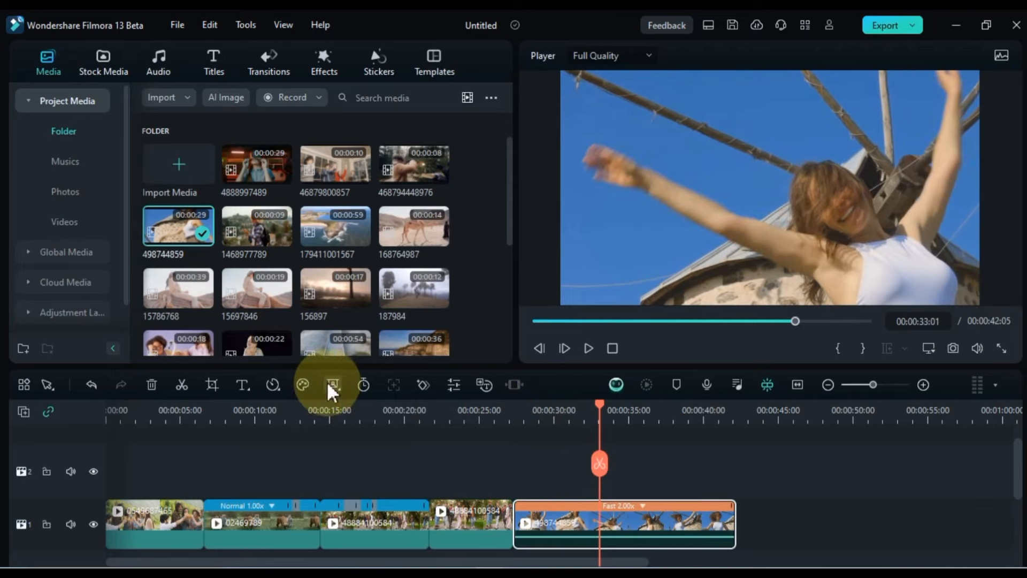
- Raise clip 498744859 to the Fast 4x speed preset and play it from around its start
{"action": "left_click", "coordinate": [274, 386]}
{"action": "mouse_move", "coordinate": [325, 478]}
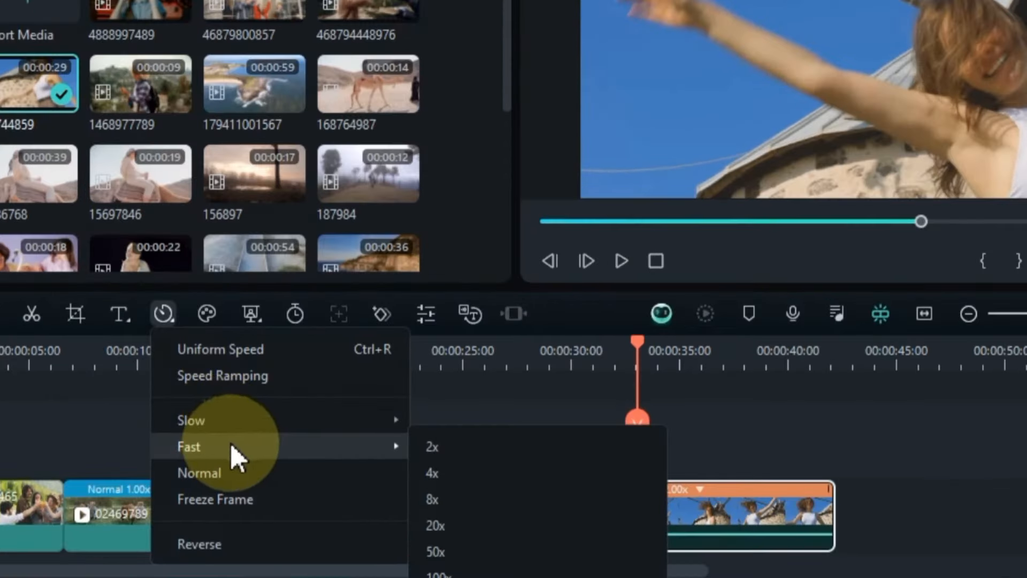
{"action": "left_click", "coordinate": [477, 473]}
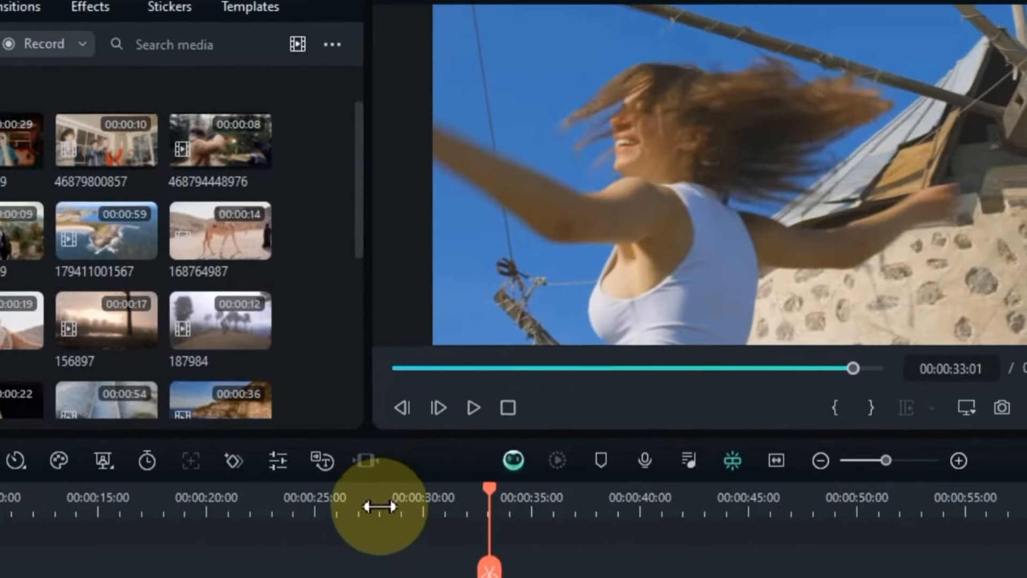
{"action": "left_click", "coordinate": [380, 506]}
{"action": "key", "text": "space"}
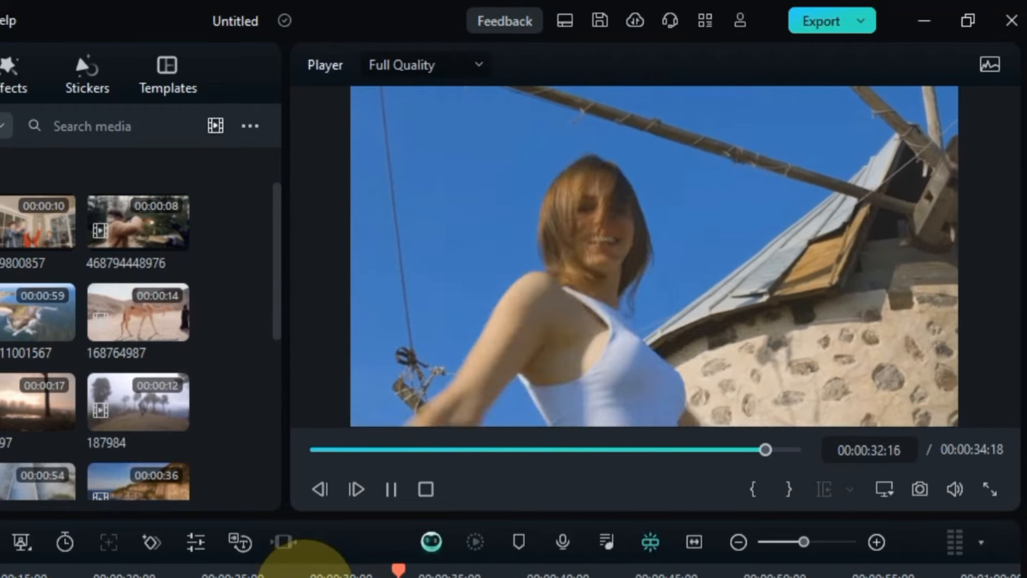
{"action": "key", "text": "space"}
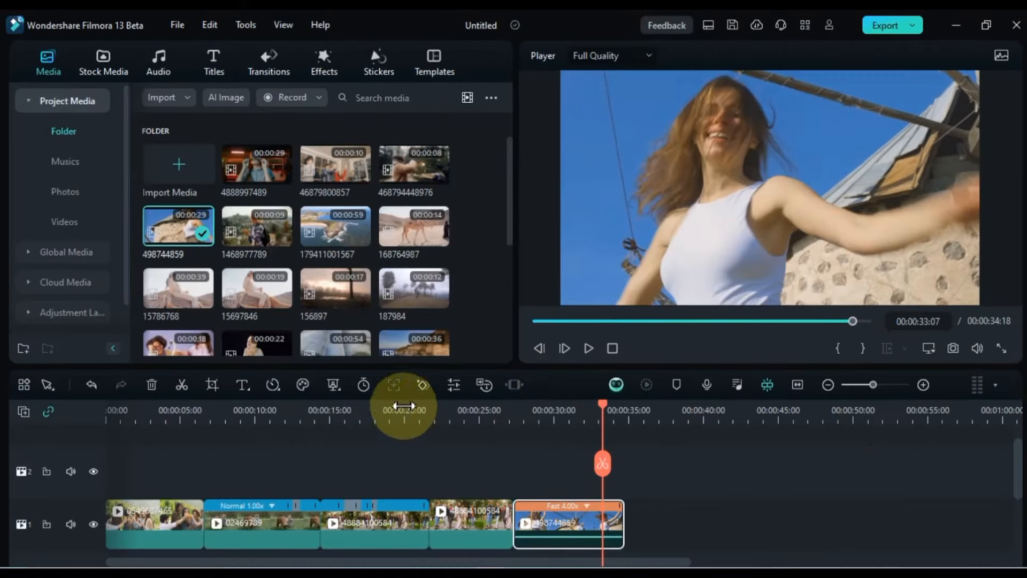
- Slow clip 498744859 down with the Slow 0.5x preset and play the slow motion
{"action": "left_click", "coordinate": [273, 388]}
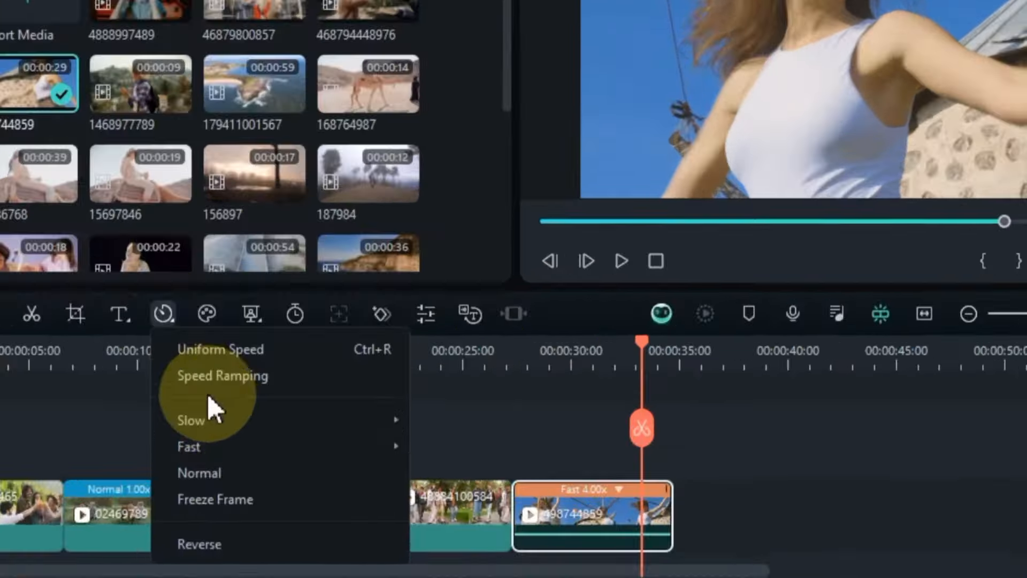
{"action": "mouse_move", "coordinate": [313, 461]}
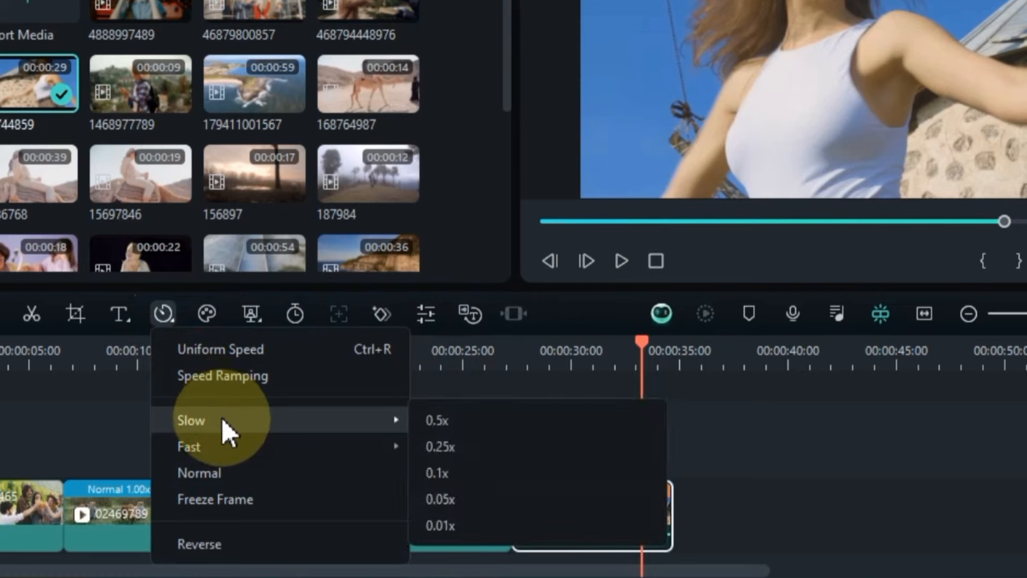
{"action": "left_click", "coordinate": [456, 418]}
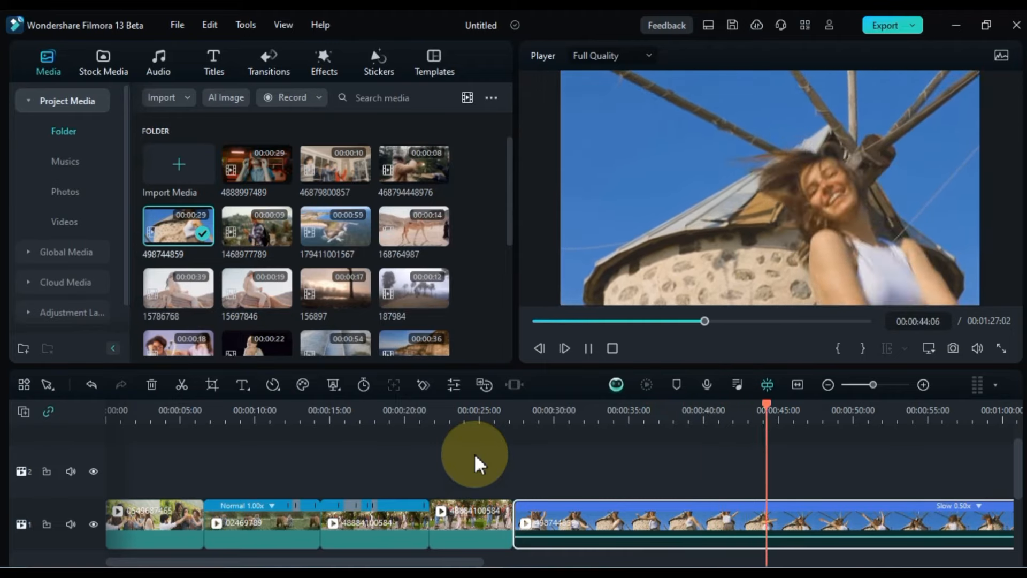
{"action": "key", "text": "space"}
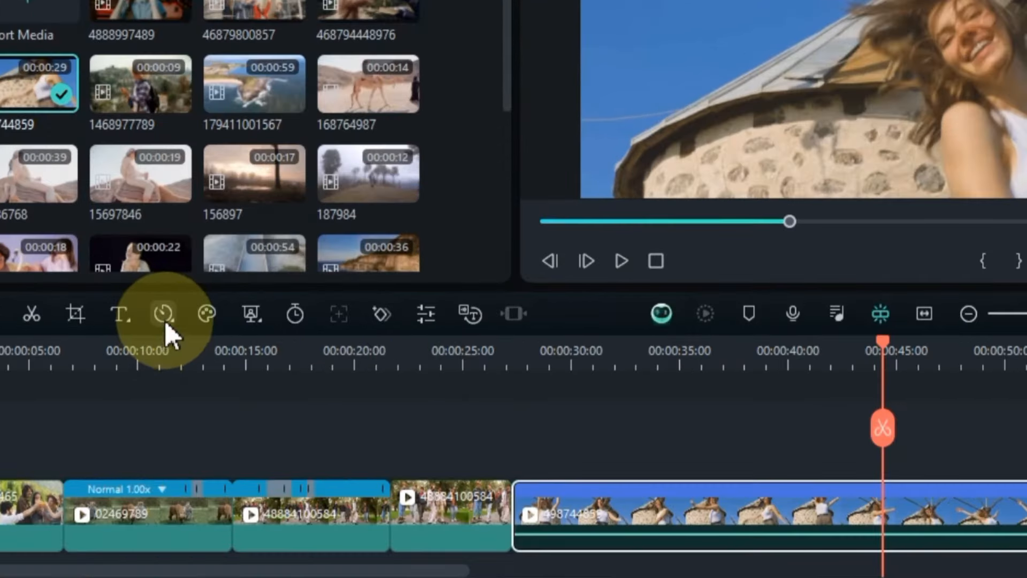
- Return clip 498744859 to Normal speed and play it from its start
{"action": "left_click", "coordinate": [164, 314]}
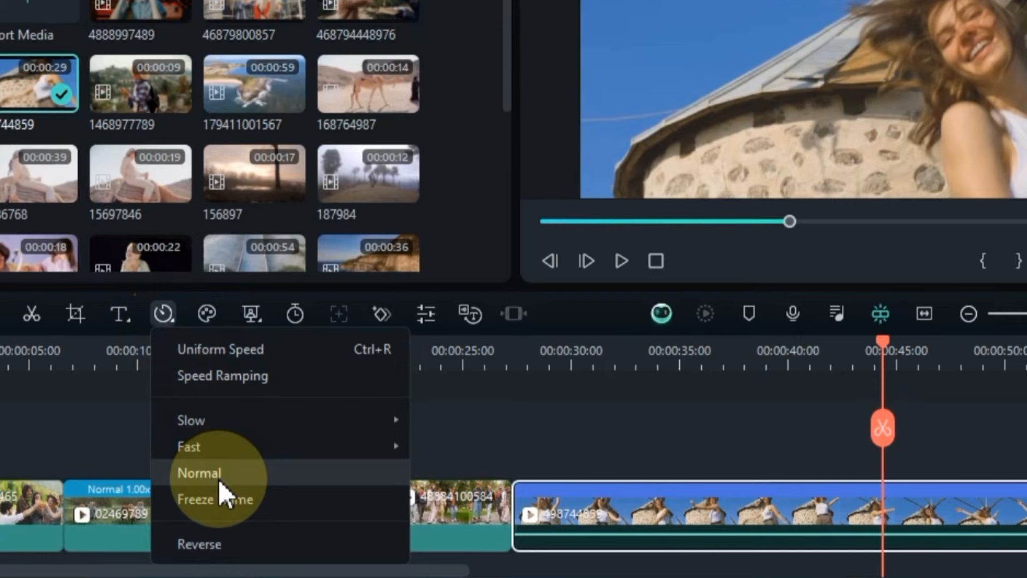
{"action": "left_click", "coordinate": [219, 480]}
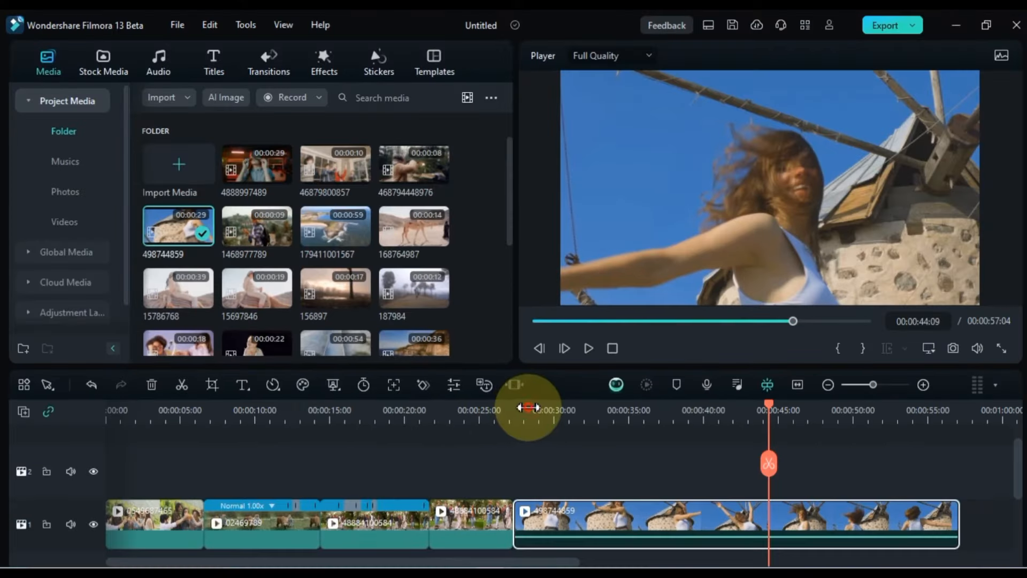
{"action": "left_click", "coordinate": [528, 408]}
{"action": "key", "text": "space"}
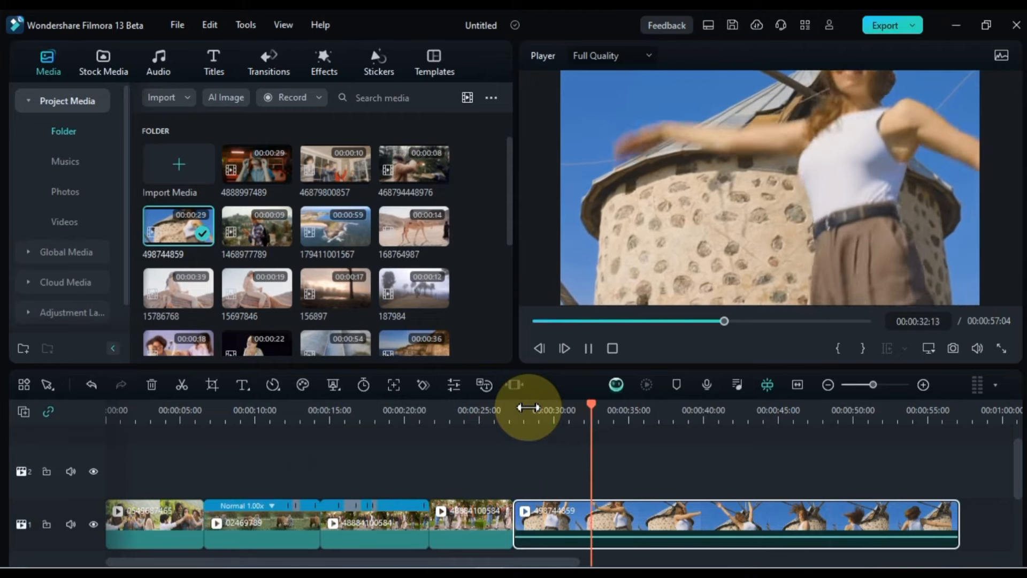
{"action": "key", "text": "space"}
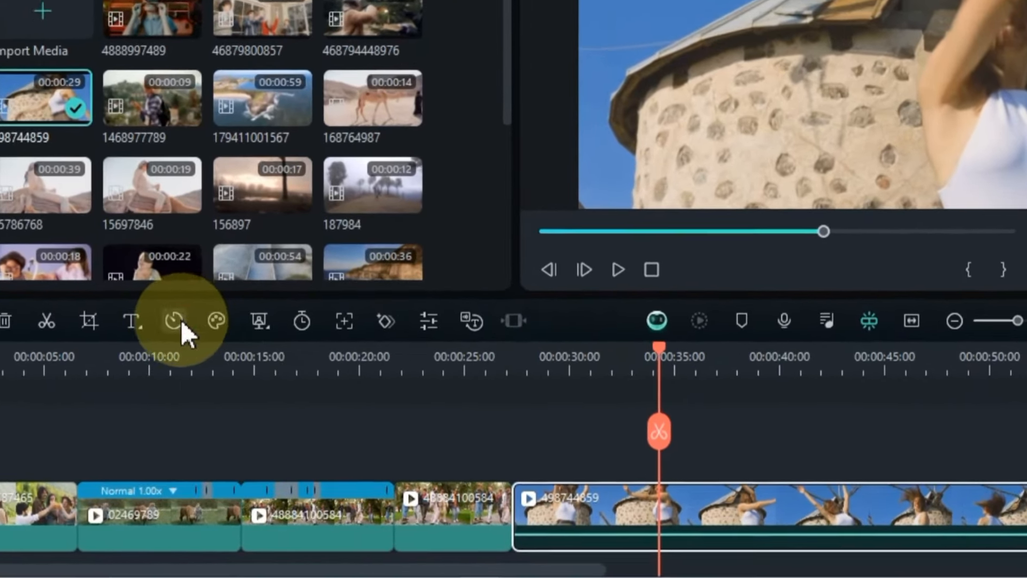
- Reverse clip 498744859 and play it backwards
{"action": "left_click", "coordinate": [176, 322]}
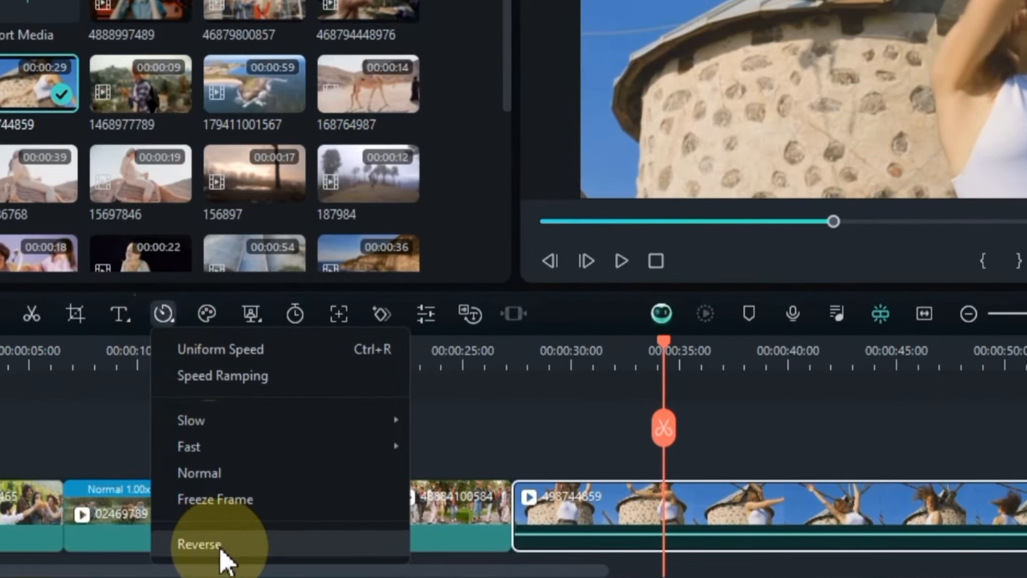
{"action": "left_click", "coordinate": [221, 547]}
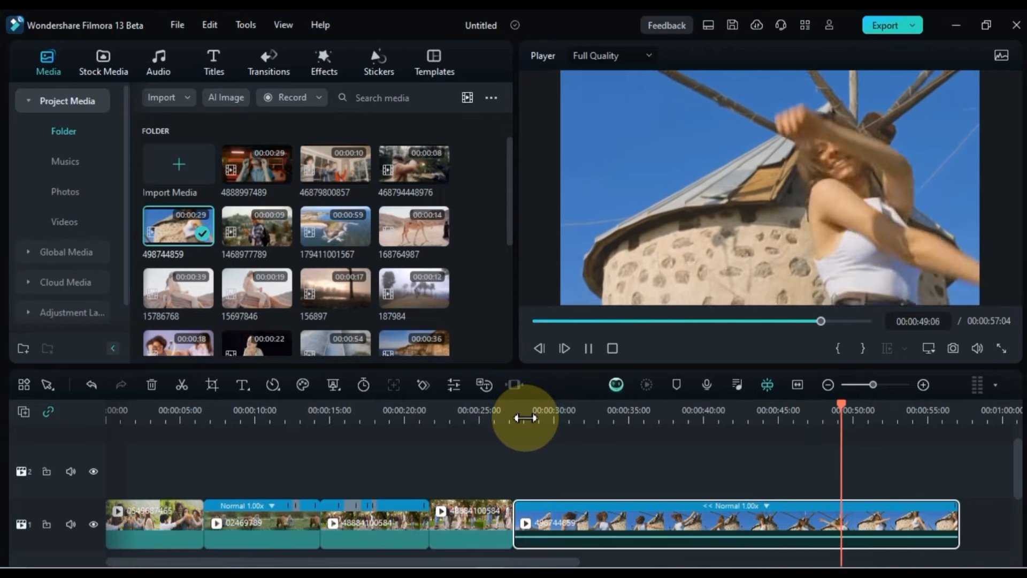
{"action": "key", "text": "space"}
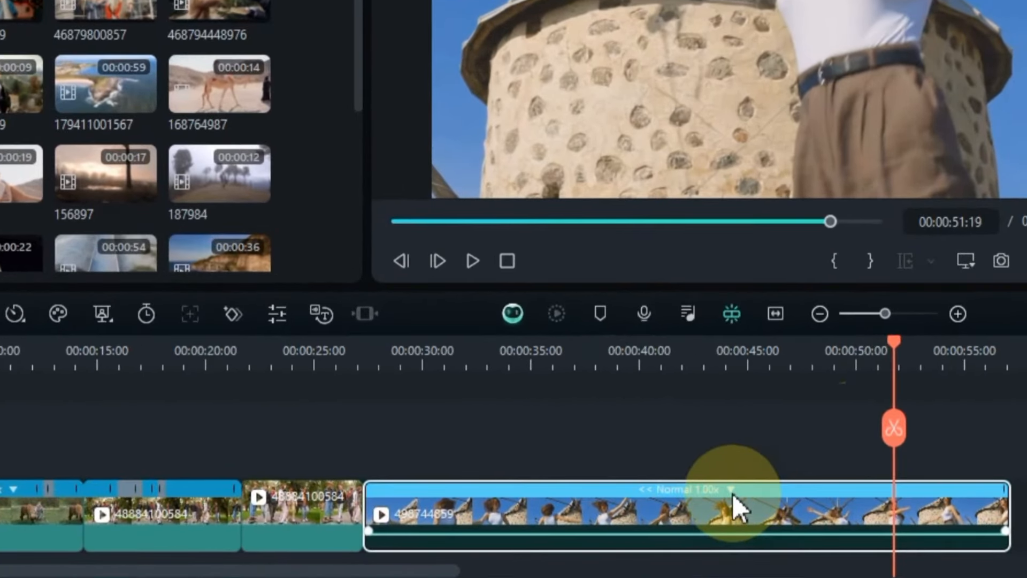
- Open the custom speed settings of the reversed clip 498744859, set its uniform speed to about 0.43 and play it
{"action": "left_click", "coordinate": [733, 494]}
{"action": "mouse_move", "coordinate": [791, 422]}
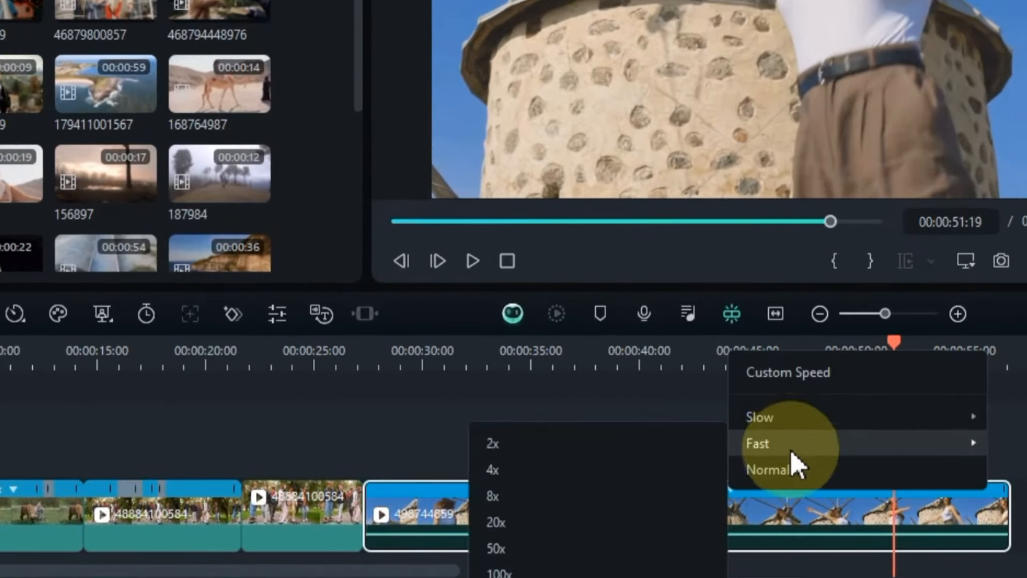
{"action": "left_click", "coordinate": [798, 378]}
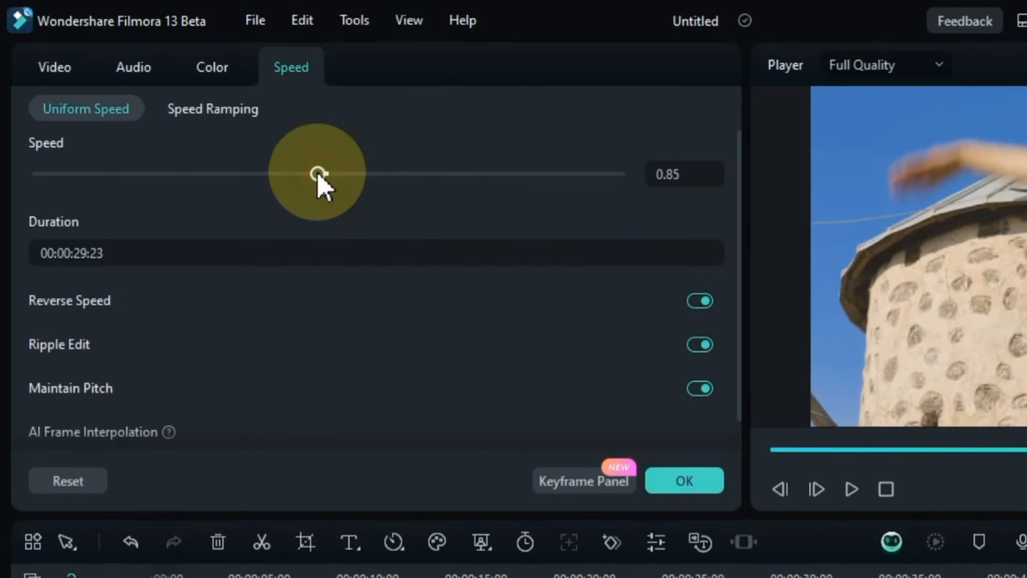
{"action": "left_click_drag", "start_coordinate": [317, 173], "coordinate": [275, 174]}
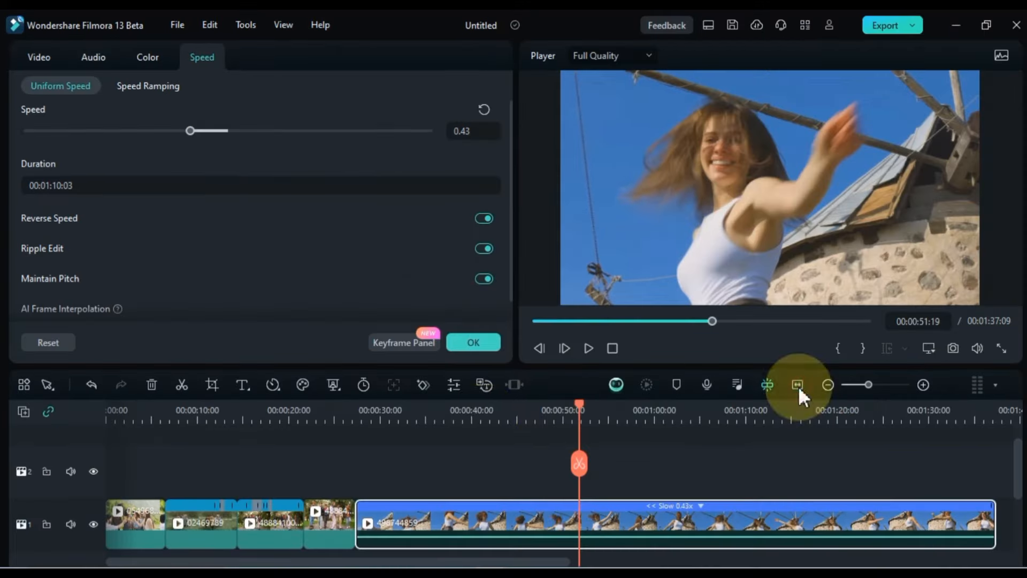
{"action": "left_click", "coordinate": [451, 420]}
{"action": "key", "text": "space"}
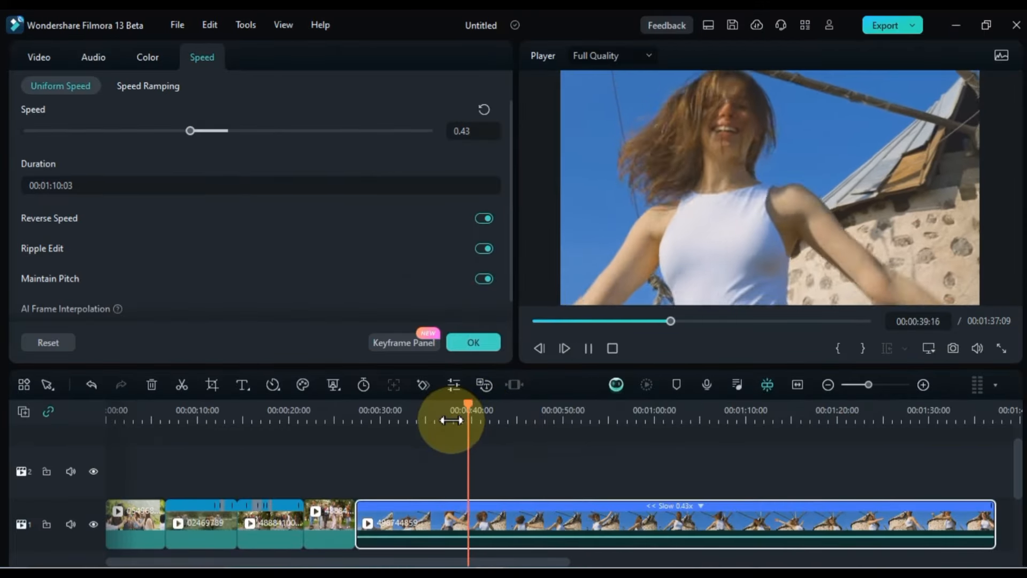
- Try a uniform speed of about 2.19 on the reversed clip 498744859, and slow it down to about 0.58
{"action": "left_click_drag", "start_coordinate": [190, 130], "coordinate": [261, 131]}
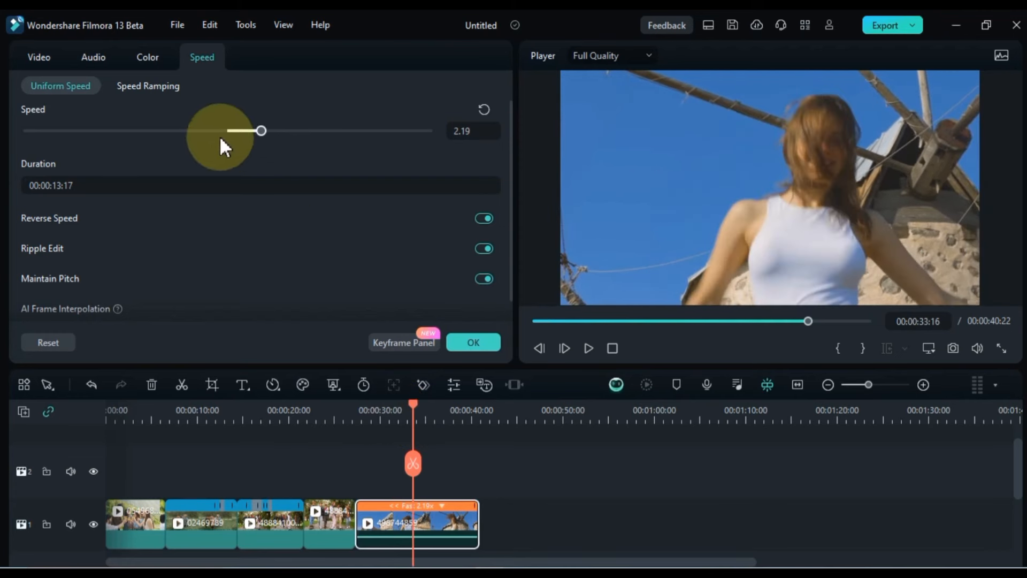
{"action": "left_click_drag", "start_coordinate": [217, 131], "coordinate": [204, 133]}
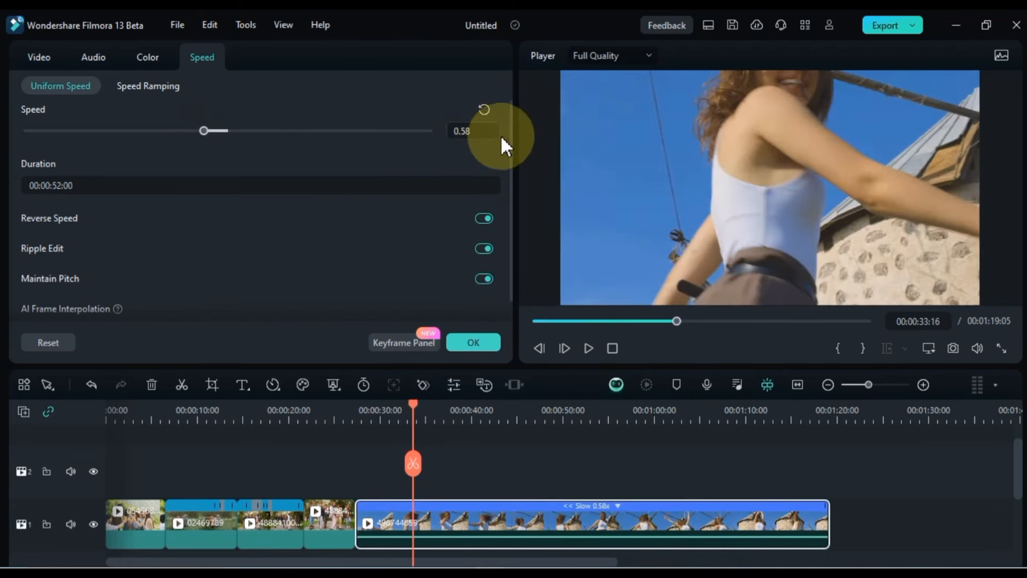
- Set the AI frame interpolation of the reversed clip 498744859 to Frame Blending and play it
{"action": "scroll", "coordinate": [508, 143], "scroll_direction": "down", "scroll_amount": 1}
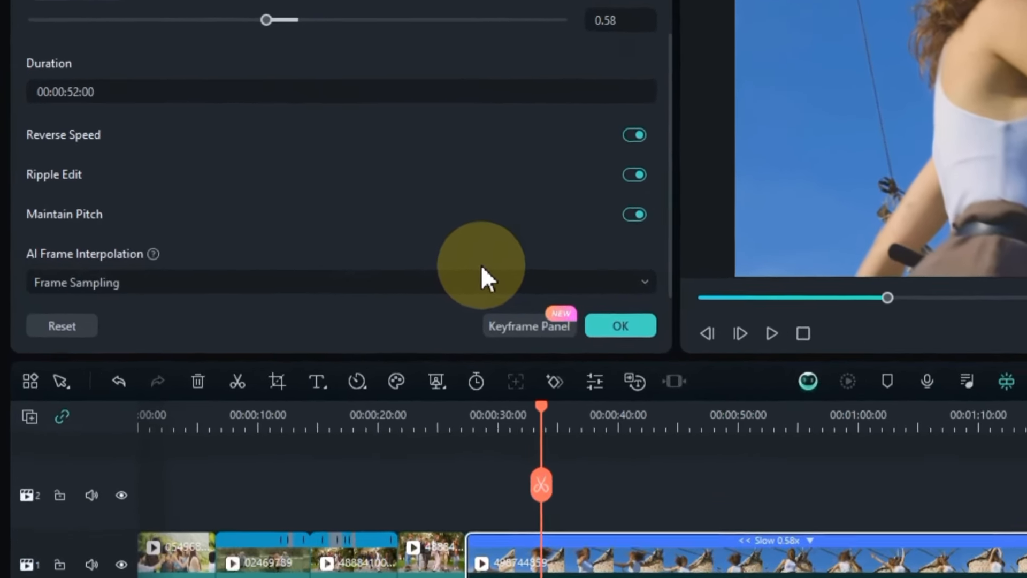
{"action": "left_click", "coordinate": [352, 310]}
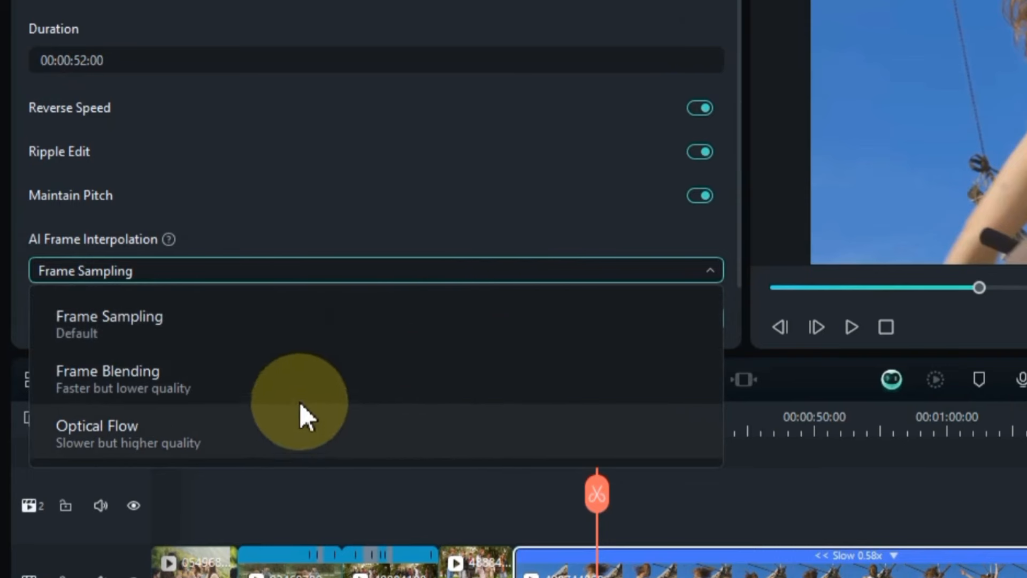
{"action": "left_click", "coordinate": [303, 376]}
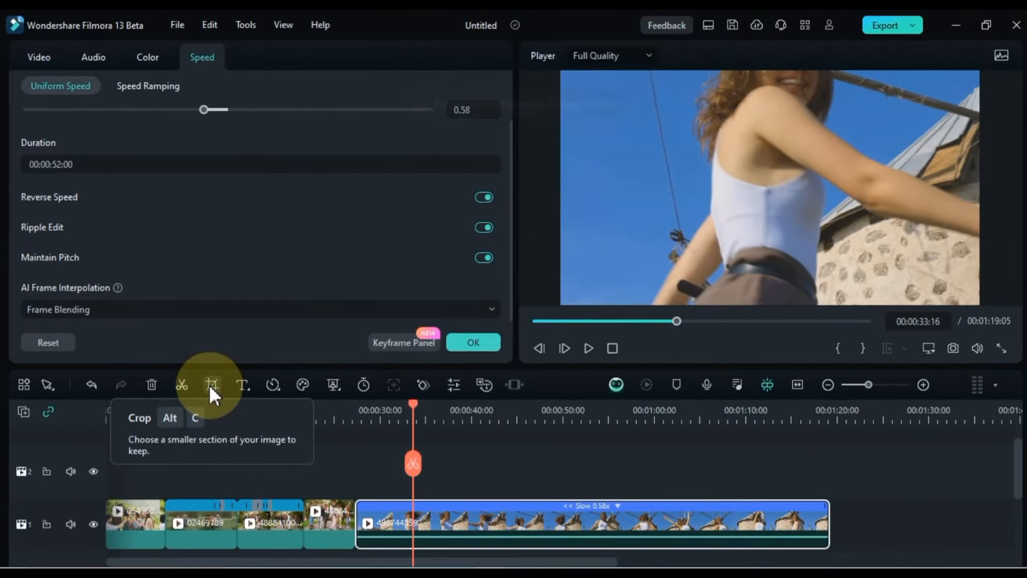
{"action": "key", "text": "space"}
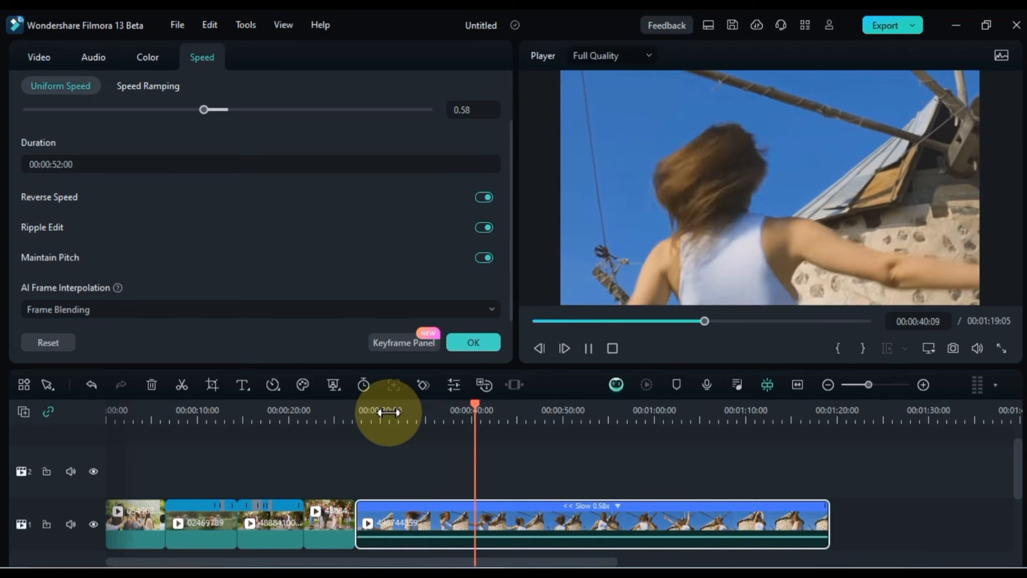
- Turn off Reverse Speed for clip 498744859 and play it forwards at the slow speed
{"action": "key", "text": "space"}
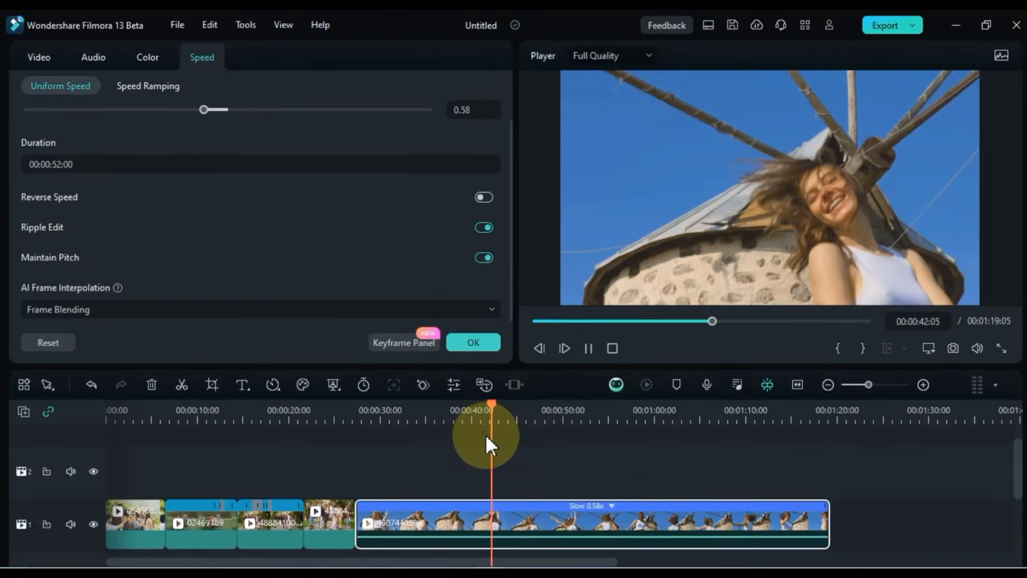
{"action": "key", "text": "space"}
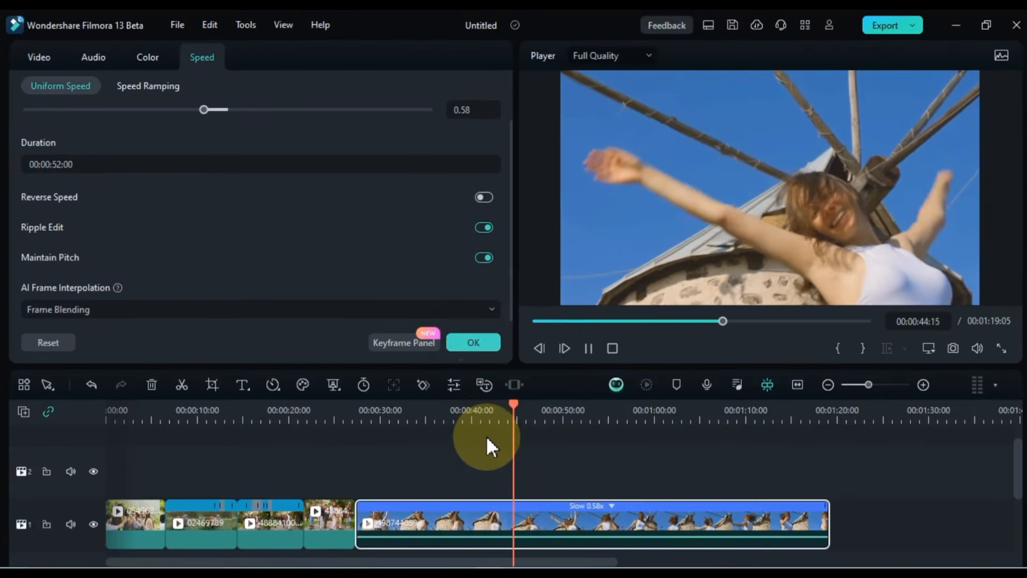
{"action": "key", "text": "space"}
- Set AI frame interpolation to Optical Flow, play the slowed clip, and switch Maintain Pitch off and on again
{"action": "left_click", "coordinate": [284, 309]}
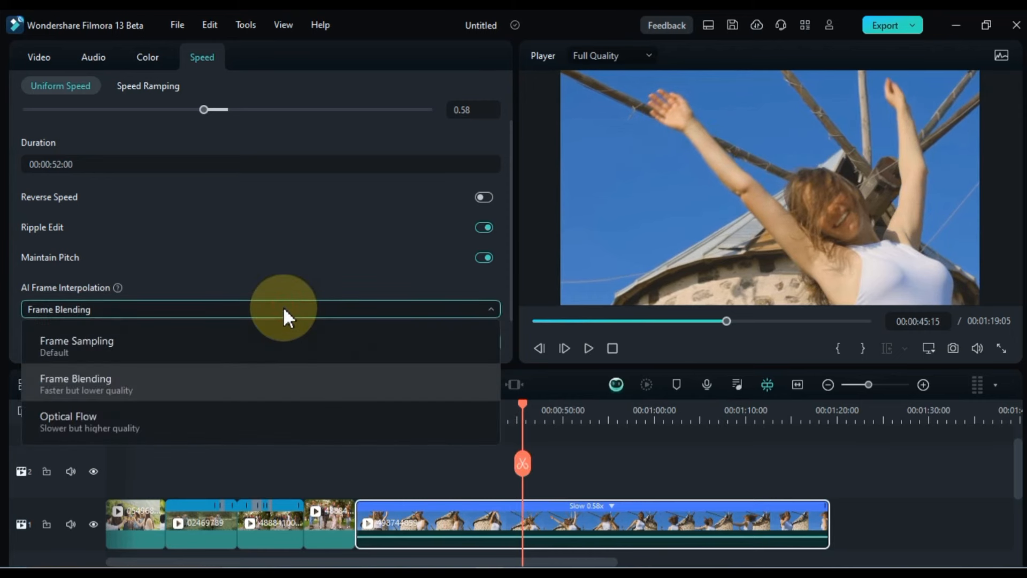
{"action": "left_click", "coordinate": [224, 416]}
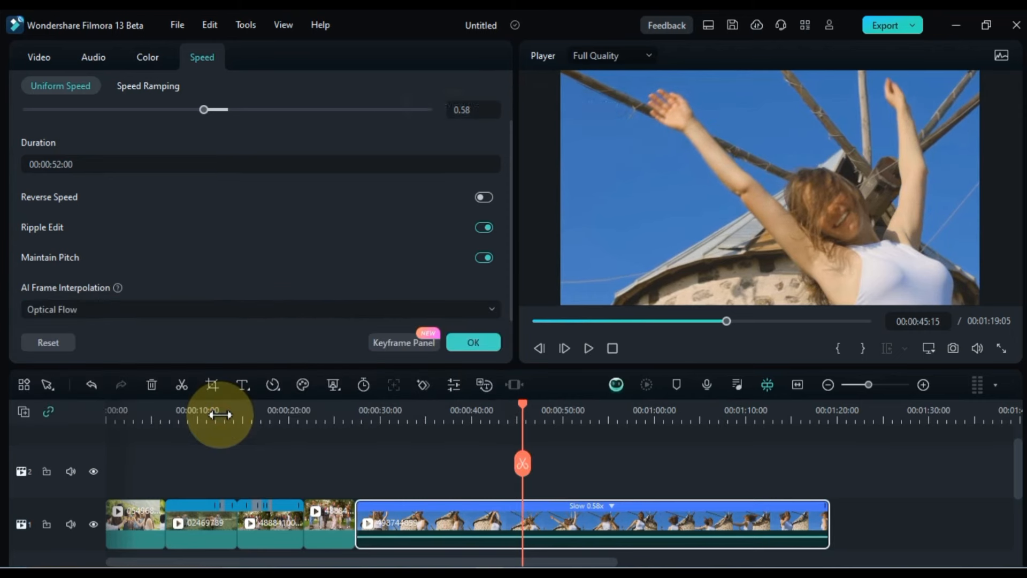
{"action": "key", "text": "space"}
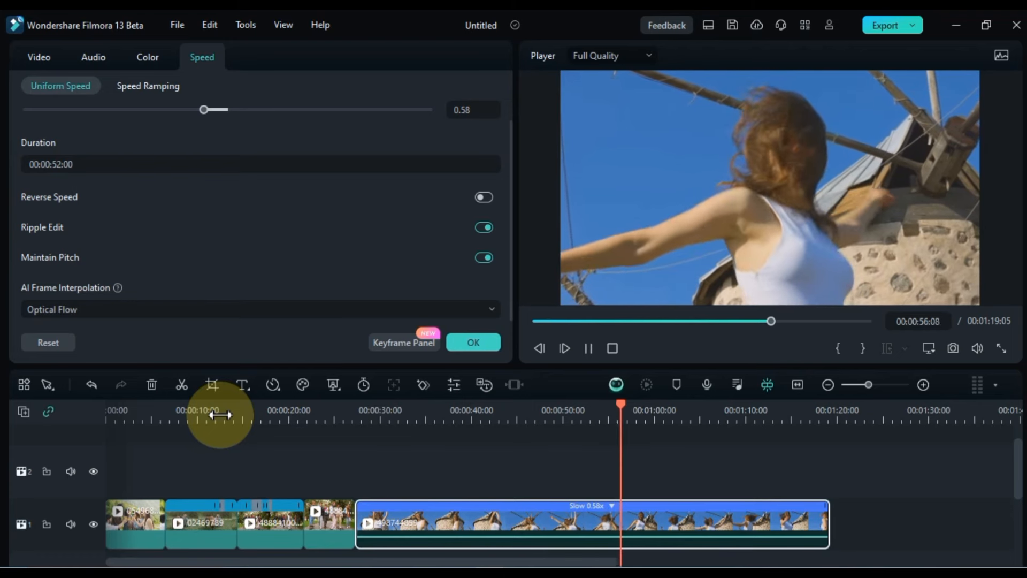
{"action": "key", "text": "space"}
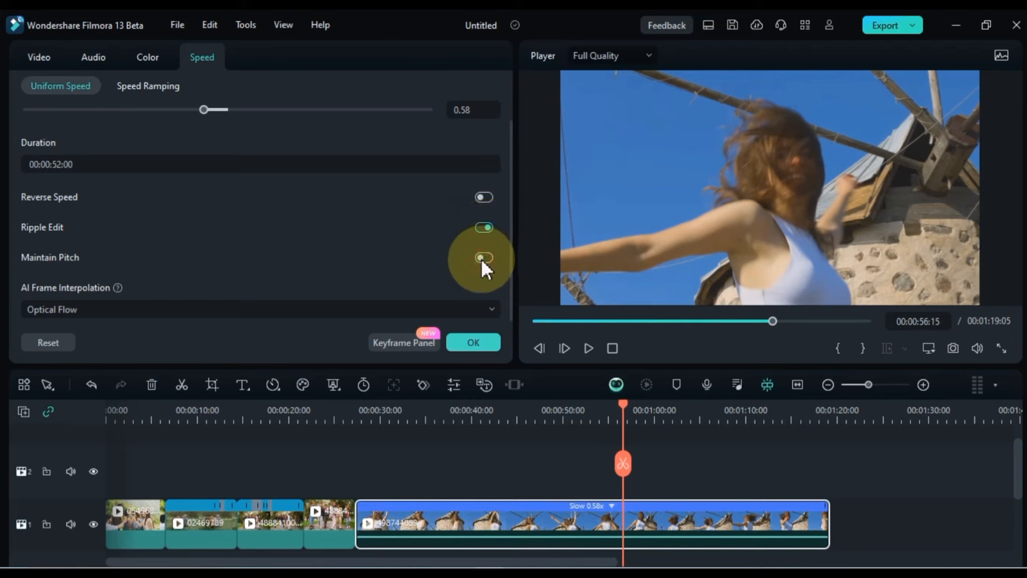
{"action": "left_click", "coordinate": [480, 258]}
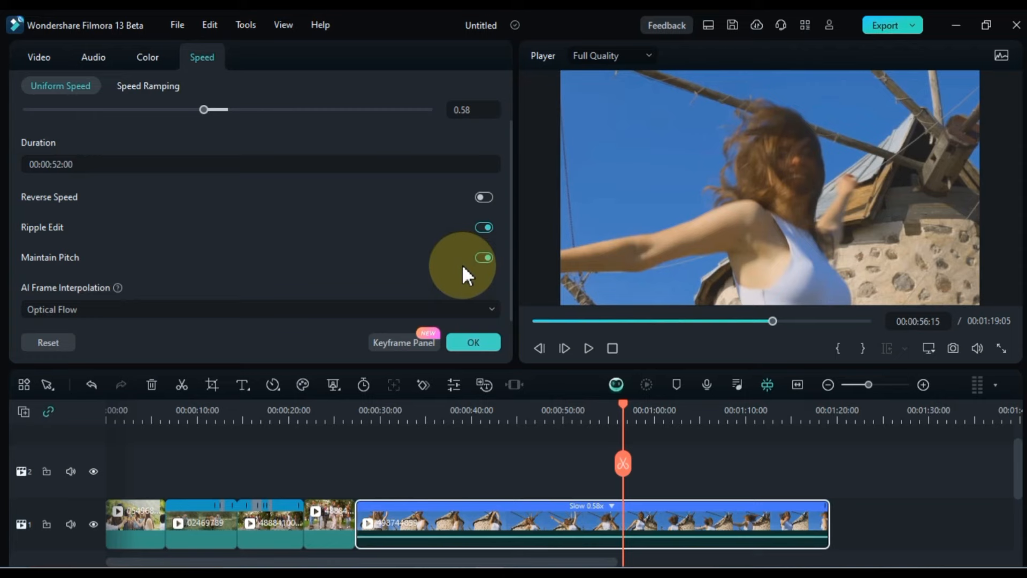
{"action": "scroll", "coordinate": [462, 264], "scroll_direction": "up", "scroll_amount": 1}
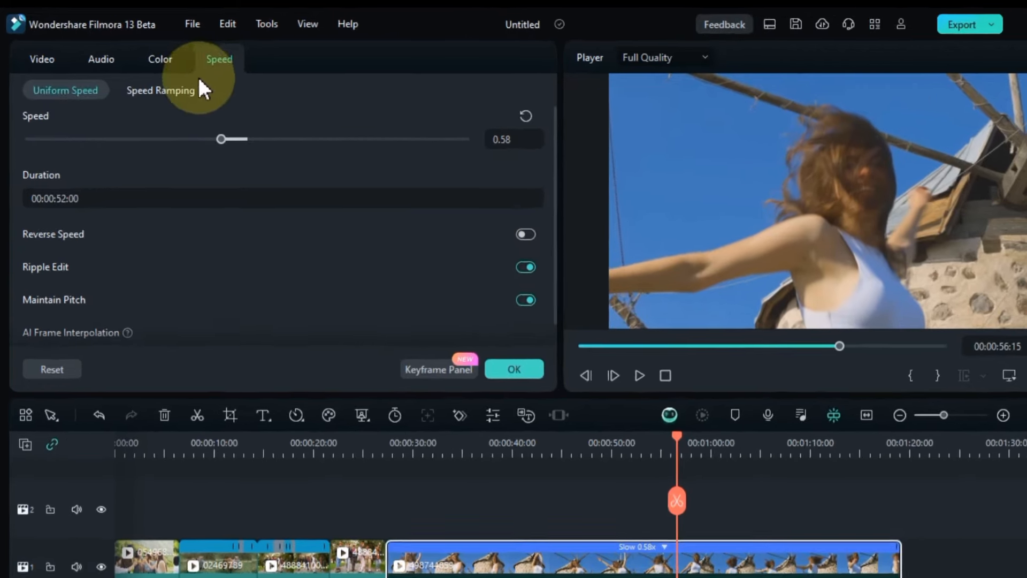
- Open the speed ramping settings and return clip 498744859 to Normal speed
{"action": "left_click", "coordinate": [167, 95]}
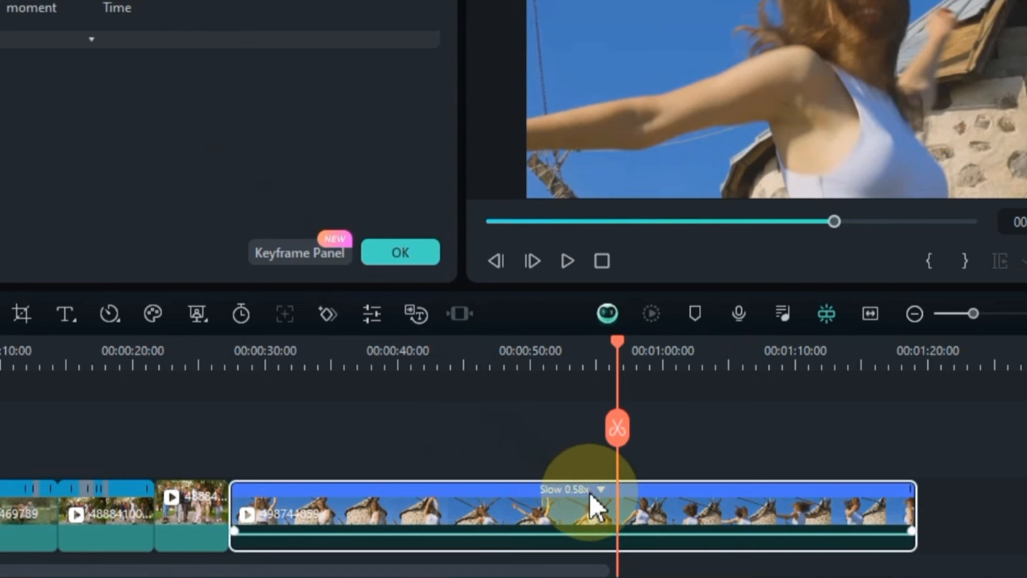
{"action": "left_click", "coordinate": [590, 493]}
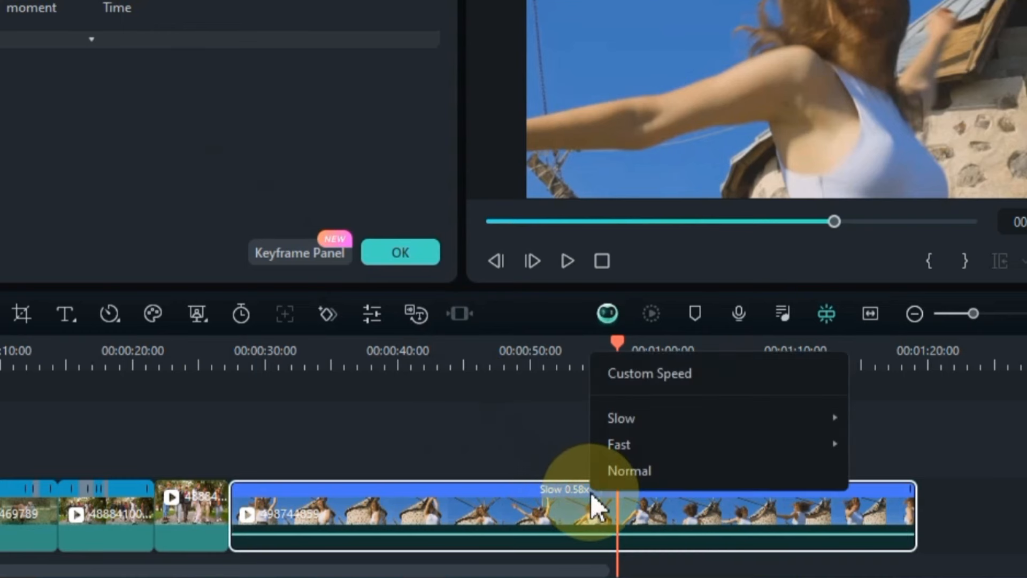
{"action": "left_click", "coordinate": [637, 467]}
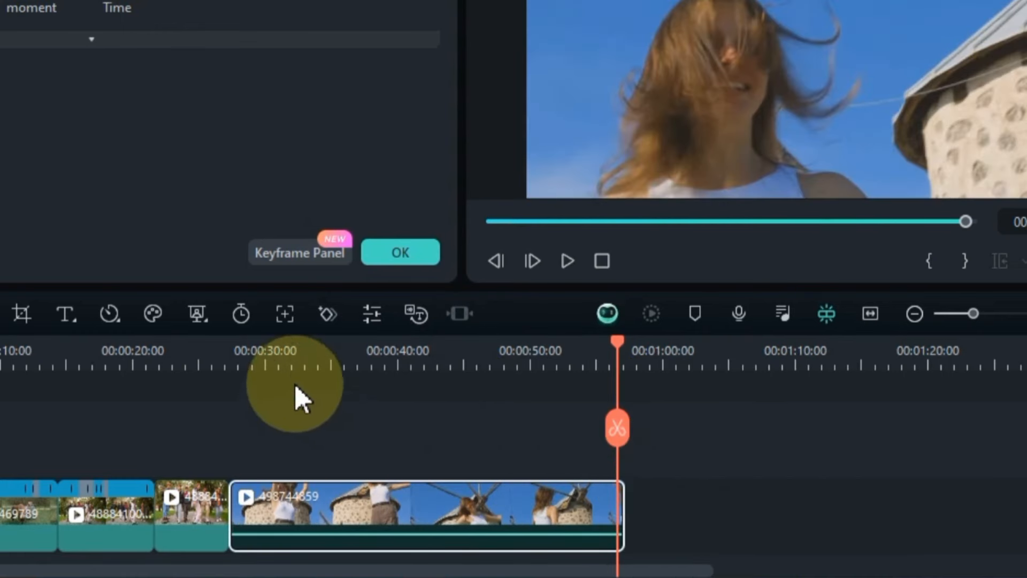
- Apply the Montage speed ramping preset to clip 498744859 and play it from its start
{"action": "left_click", "coordinate": [255, 367]}
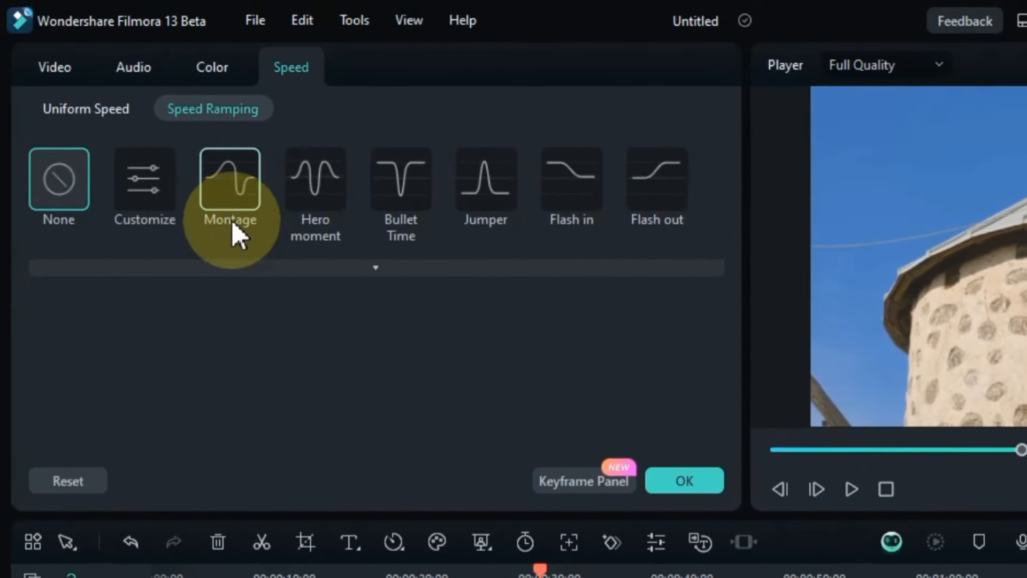
{"action": "left_click", "coordinate": [220, 189]}
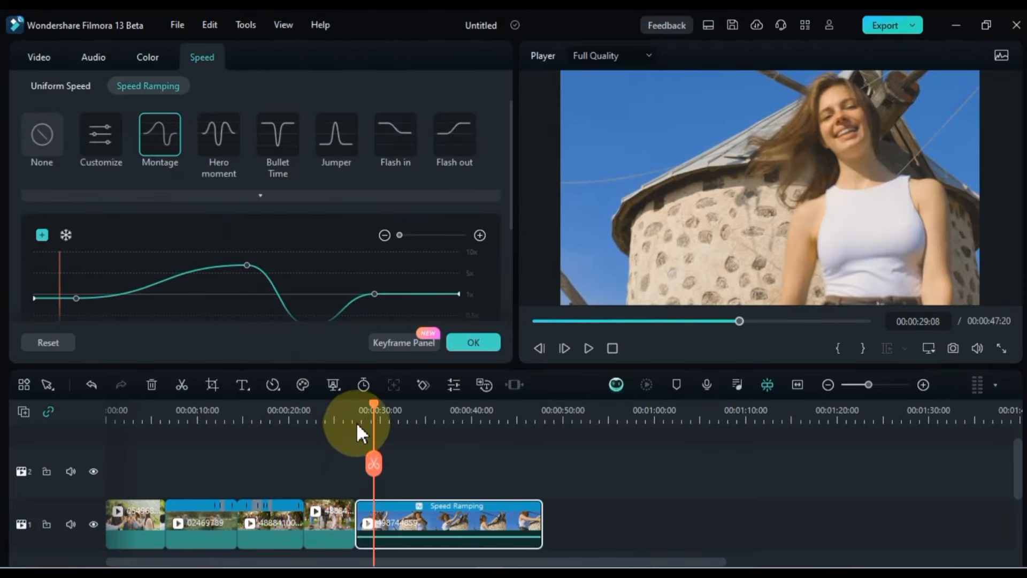
{"action": "left_click", "coordinate": [358, 419]}
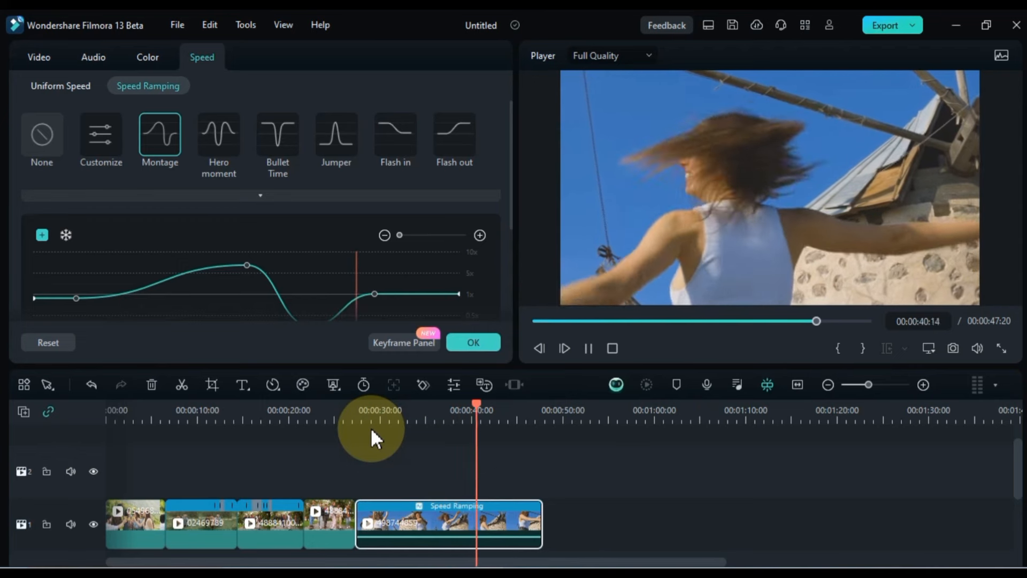
{"action": "key", "text": "space"}
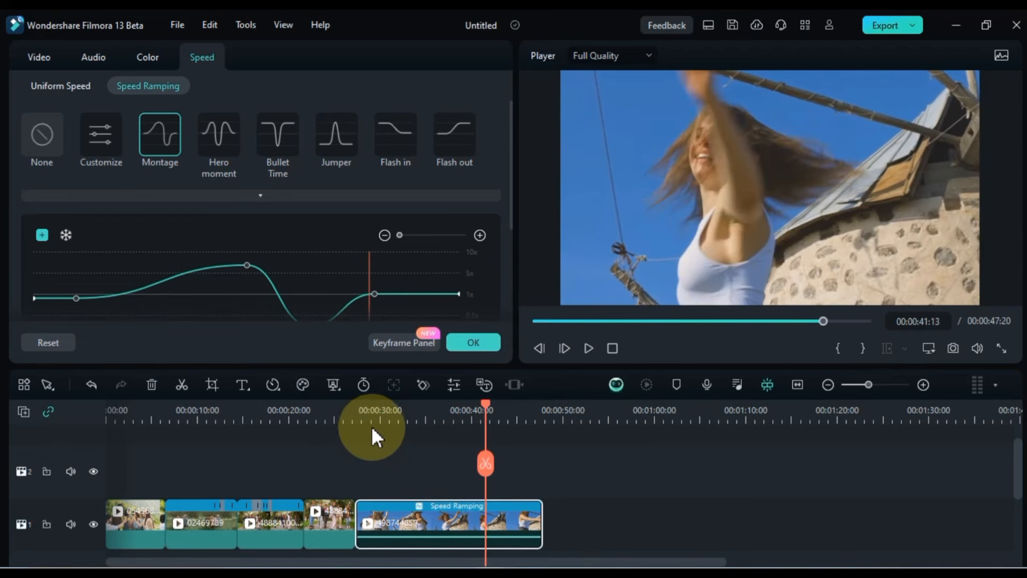
- Try the Hero moment, Bullet Time, Jumper, Flash in and Flash out ramping presets on the clip, playing the Hero moment version
{"action": "left_click", "coordinate": [220, 147]}
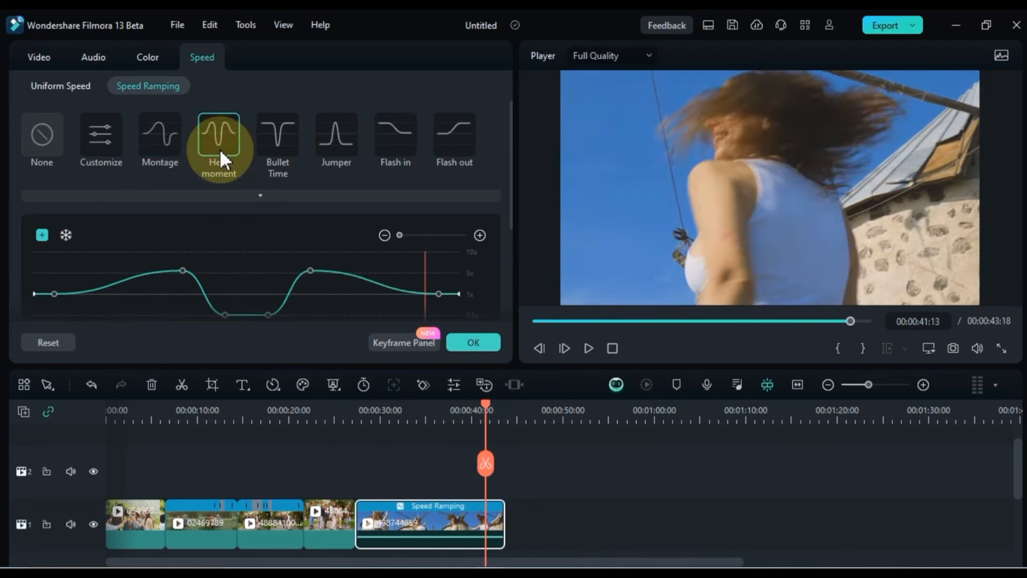
{"action": "left_click", "coordinate": [364, 413]}
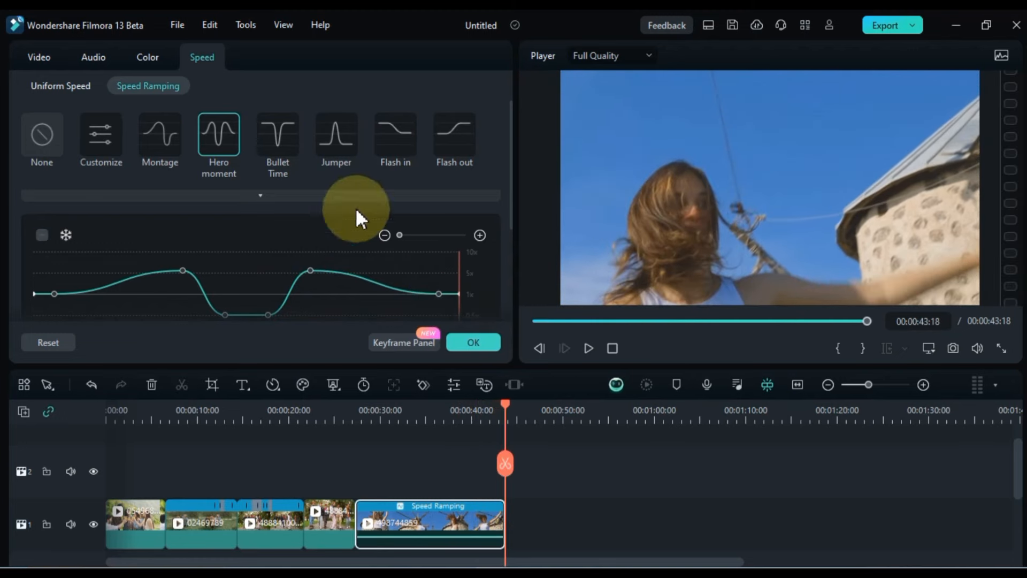
{"action": "left_click", "coordinate": [275, 133]}
{"action": "left_click", "coordinate": [338, 144]}
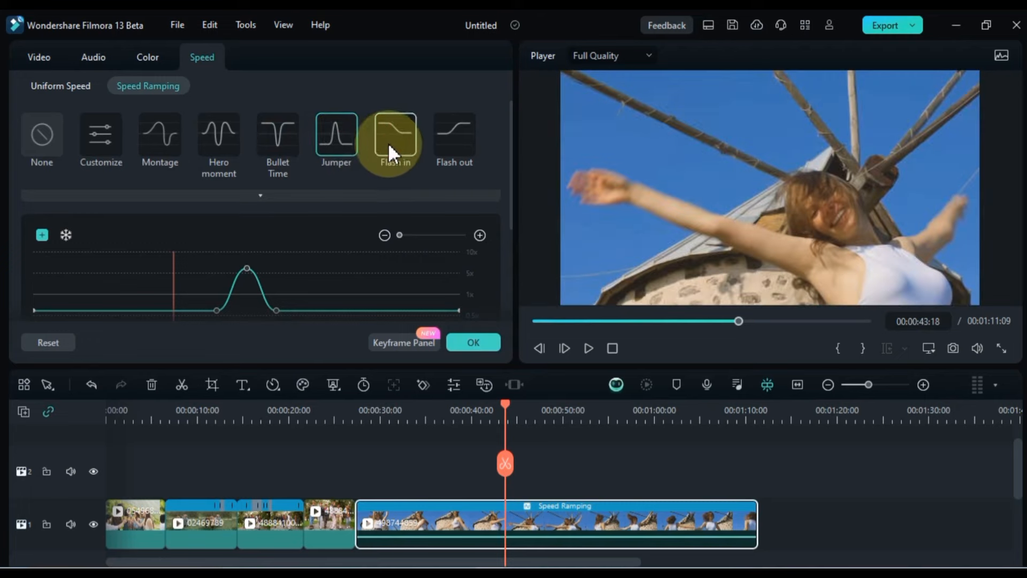
{"action": "left_click", "coordinate": [392, 143]}
{"action": "left_click", "coordinate": [456, 141]}
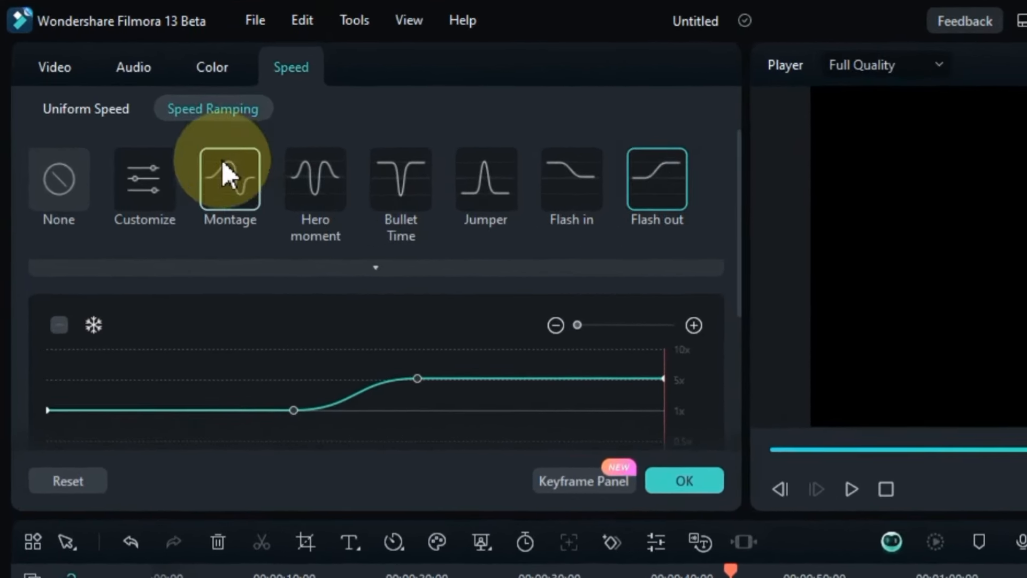
- Customize the speed ramp, raising the first point to just below 10x and lowering the second to about 0.4x, and play the clip
{"action": "left_click", "coordinate": [125, 154]}
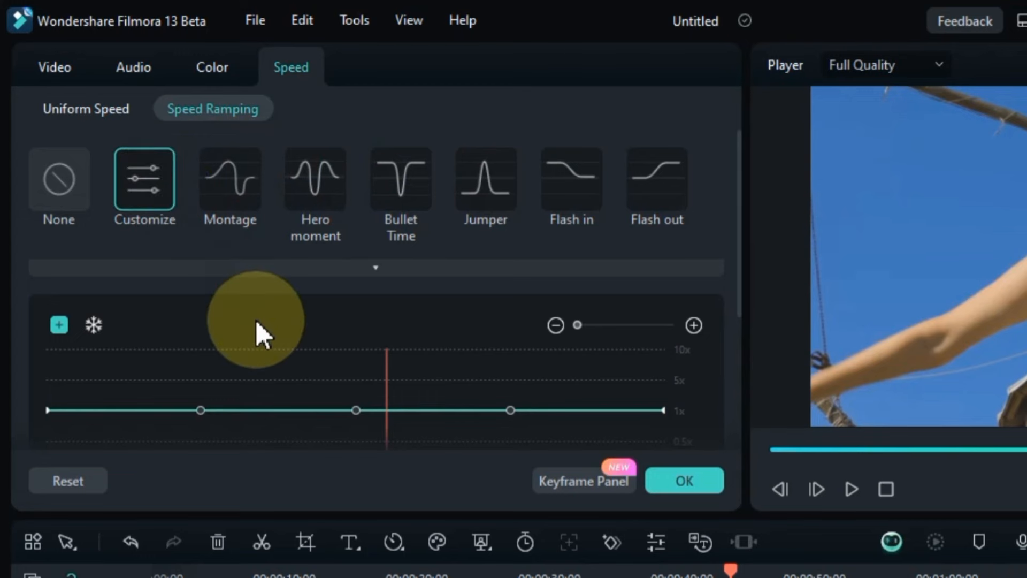
{"action": "scroll", "coordinate": [256, 319], "scroll_direction": "down", "scroll_amount": 1}
{"action": "left_click_drag", "start_coordinate": [201, 343], "coordinate": [192, 292]}
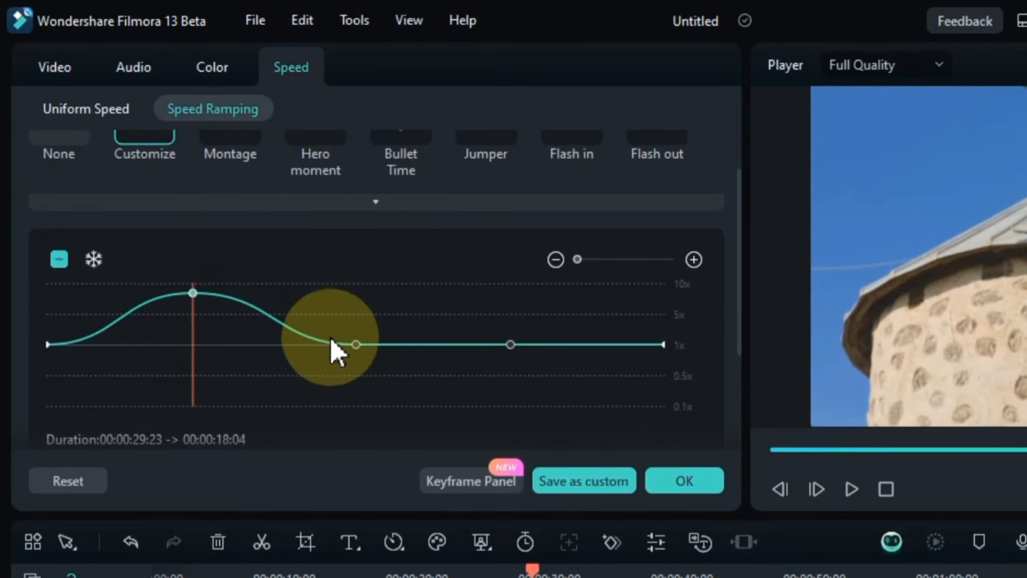
{"action": "left_click", "coordinate": [353, 345]}
{"action": "left_click_drag", "start_coordinate": [353, 345], "coordinate": [288, 383]}
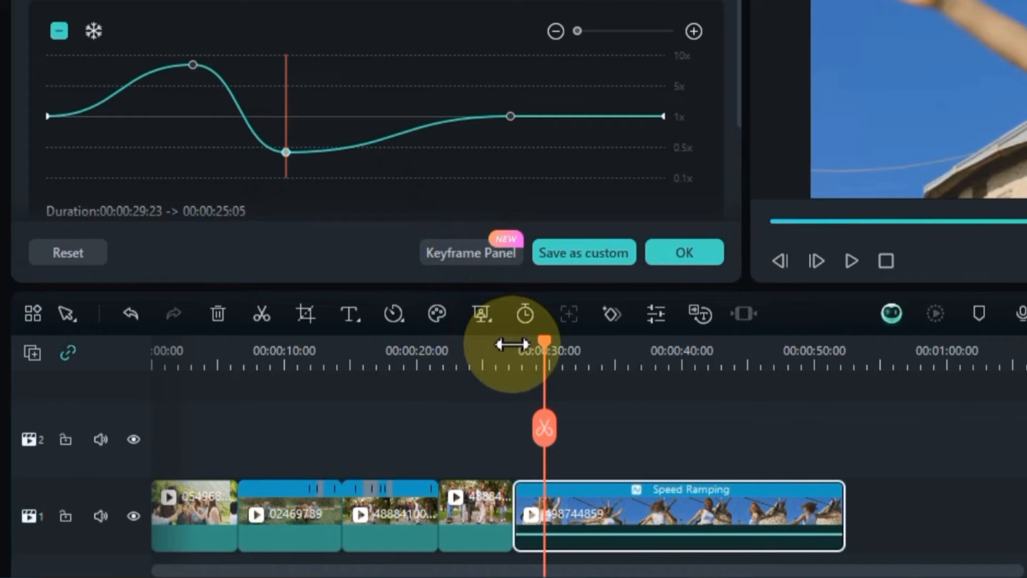
{"action": "left_click", "coordinate": [512, 344]}
{"action": "key", "text": "space"}
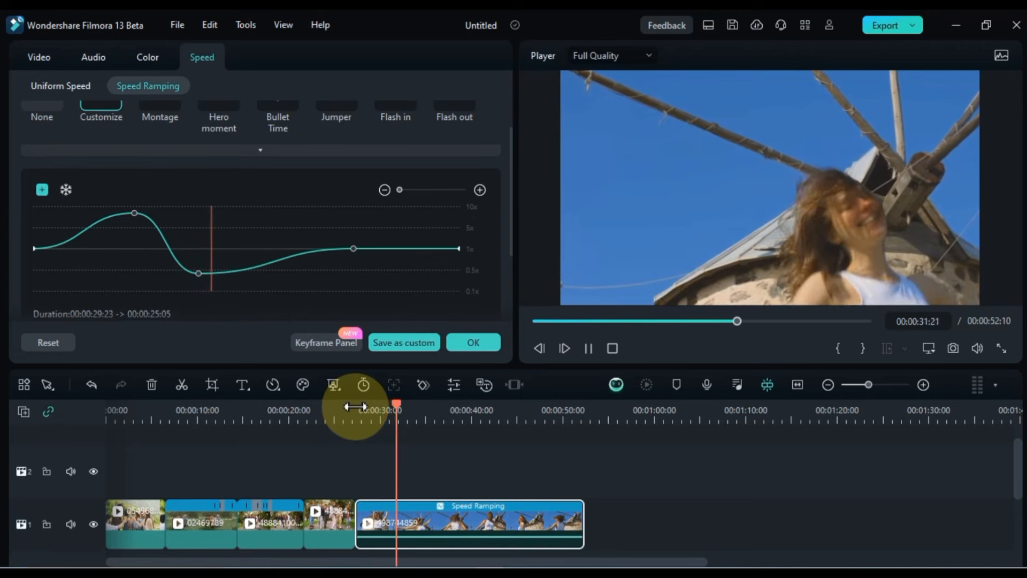
- Move the third speed ramp point earlier and up to about 7x, and replay the clip from its start
{"action": "left_click_drag", "start_coordinate": [350, 247], "coordinate": [287, 219]}
{"action": "left_click", "coordinate": [356, 411]}
{"action": "key", "text": "space"}
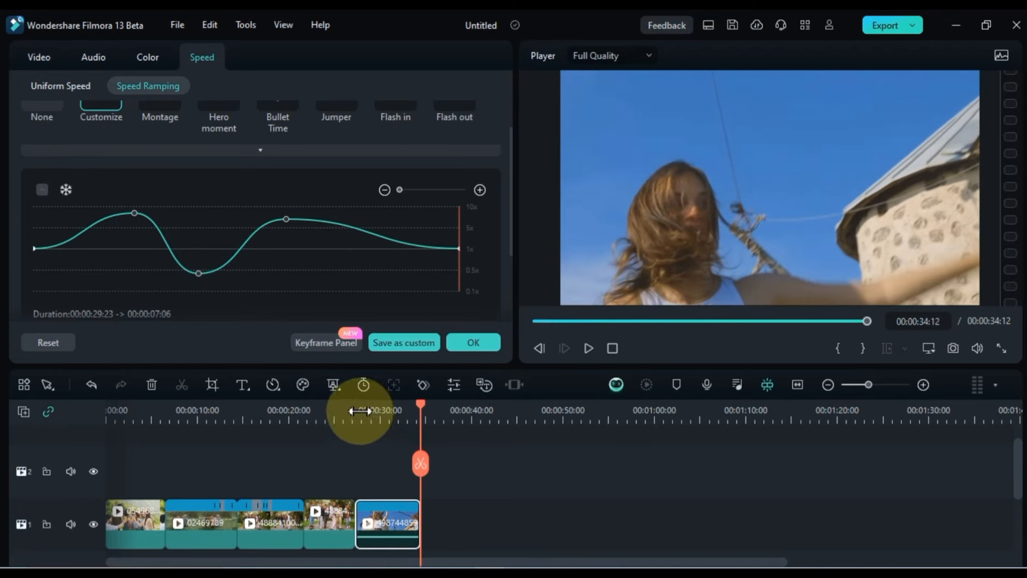
{"action": "left_click", "coordinate": [359, 411]}
{"action": "key", "text": "space"}
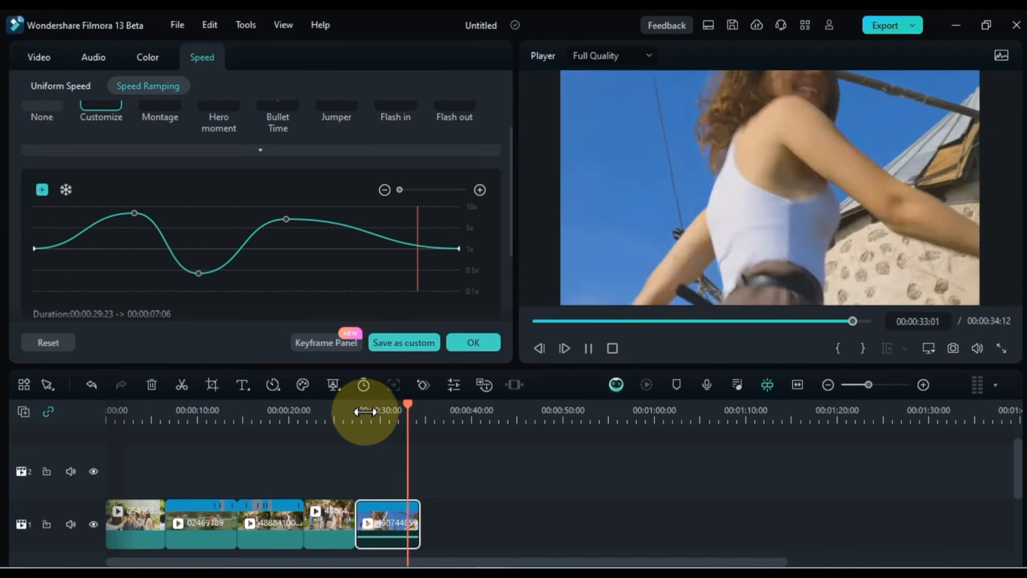
{"action": "left_click_drag", "start_coordinate": [394, 412], "coordinate": [364, 421]}
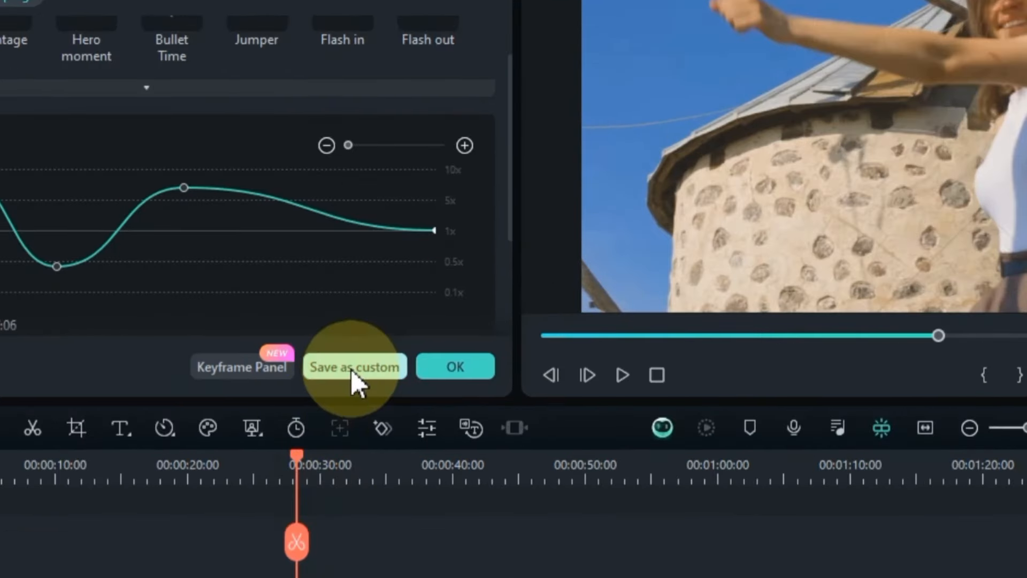
- Save the custom speed ramp as a preset named New Speed Ramping and expand the preset list to show it
{"action": "left_click", "coordinate": [351, 369]}
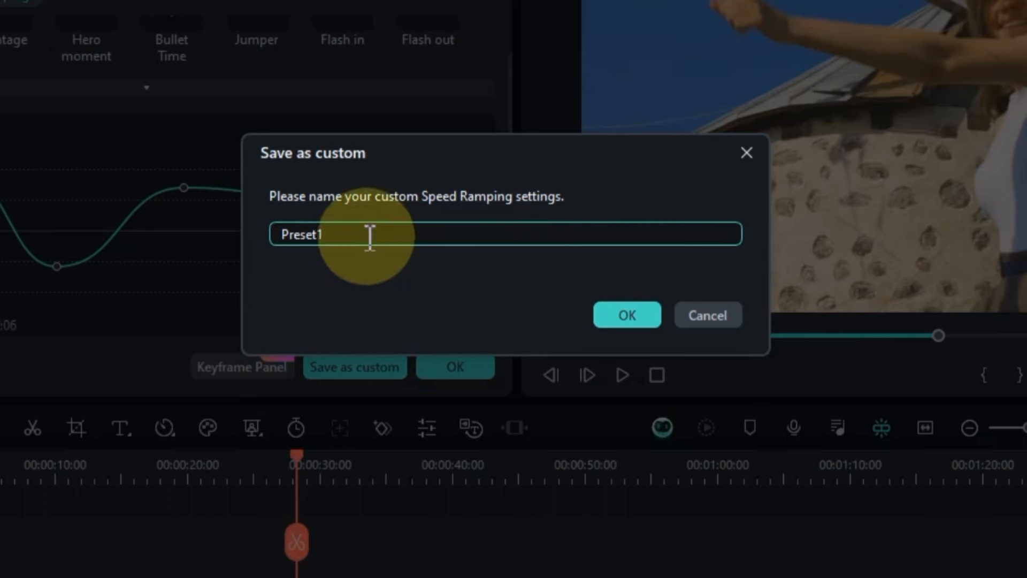
{"action": "left_click_drag", "start_coordinate": [369, 236], "coordinate": [238, 241]}
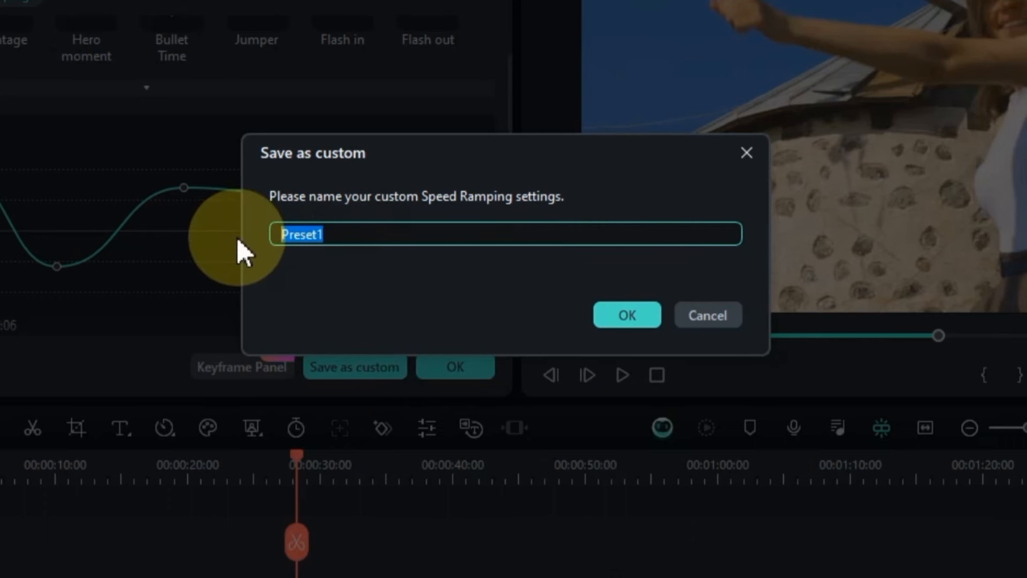
{"action": "type", "text": "New Speed "}
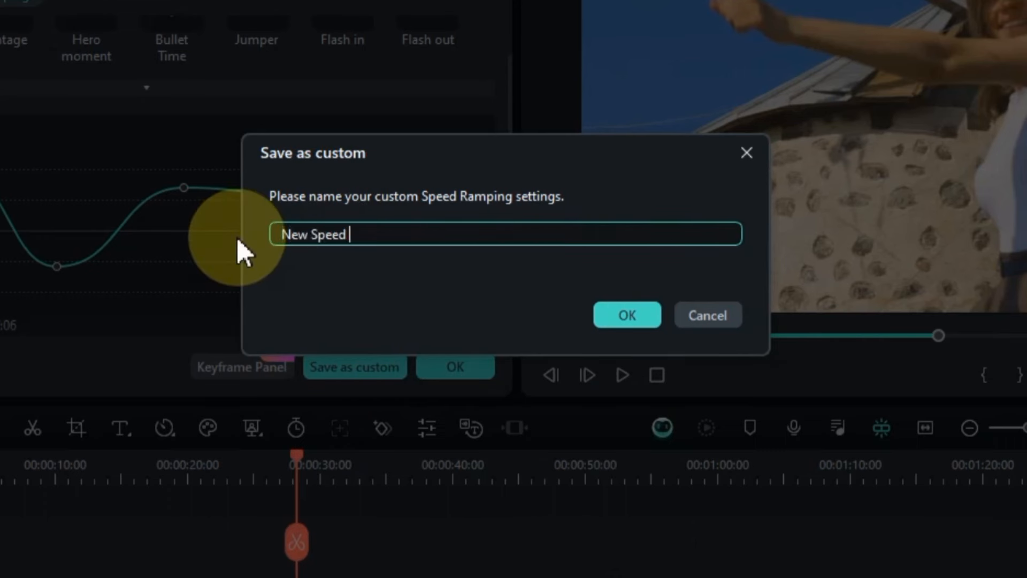
{"action": "type", "text": "Ramping"}
{"action": "left_click", "coordinate": [615, 322]}
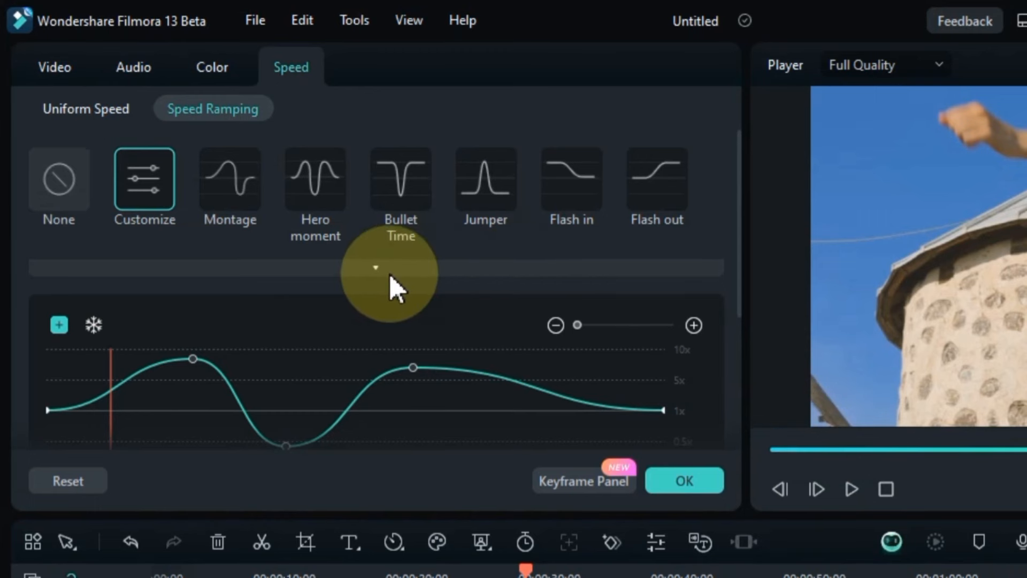
{"action": "left_click", "coordinate": [376, 268]}
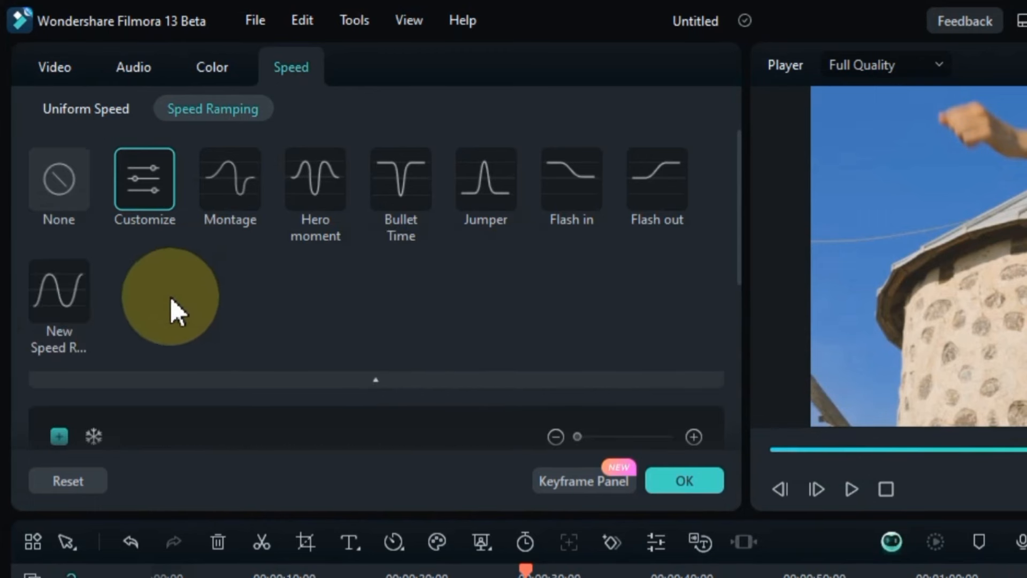
- Apply the saved New Speed Ramping preset to the clip, switch to Montage, and return to the saved preset
{"action": "left_click", "coordinate": [50, 306]}
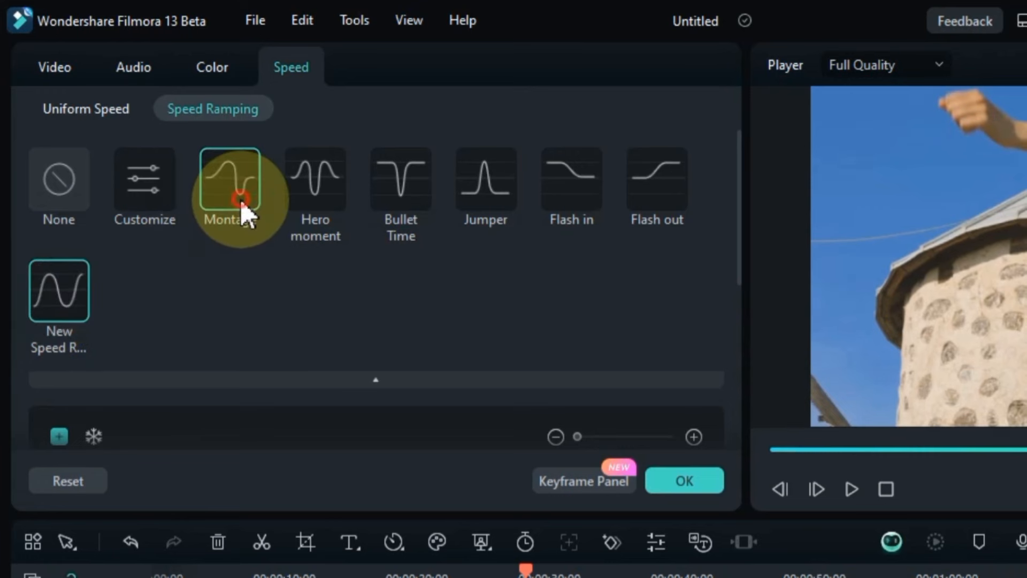
{"action": "left_click", "coordinate": [241, 200]}
{"action": "left_click", "coordinate": [52, 299]}
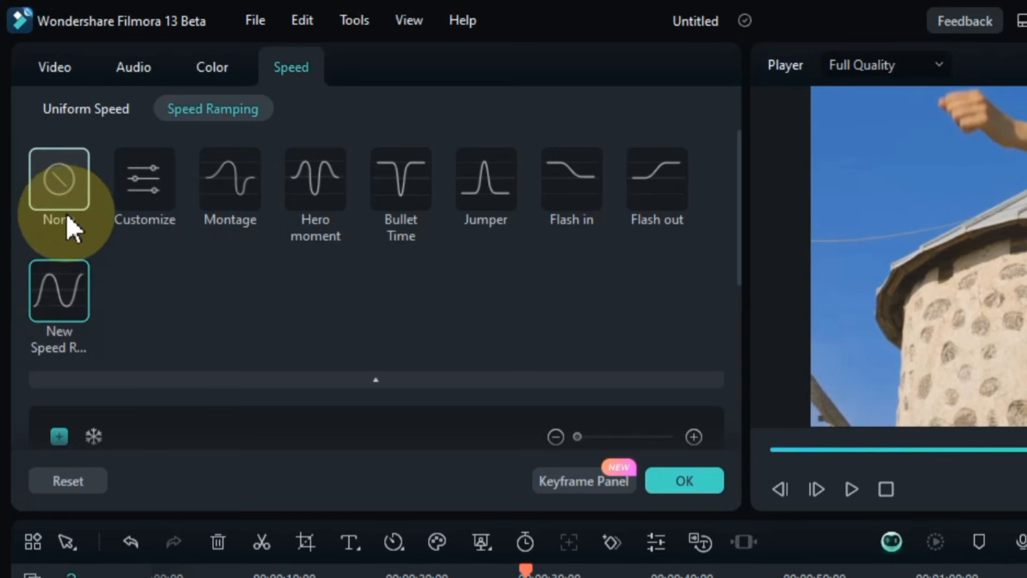
- Delete the saved New Speed Ramping preset, leaving the option to skip future delete confirmations turned off
{"action": "left_click", "coordinate": [76, 271]}
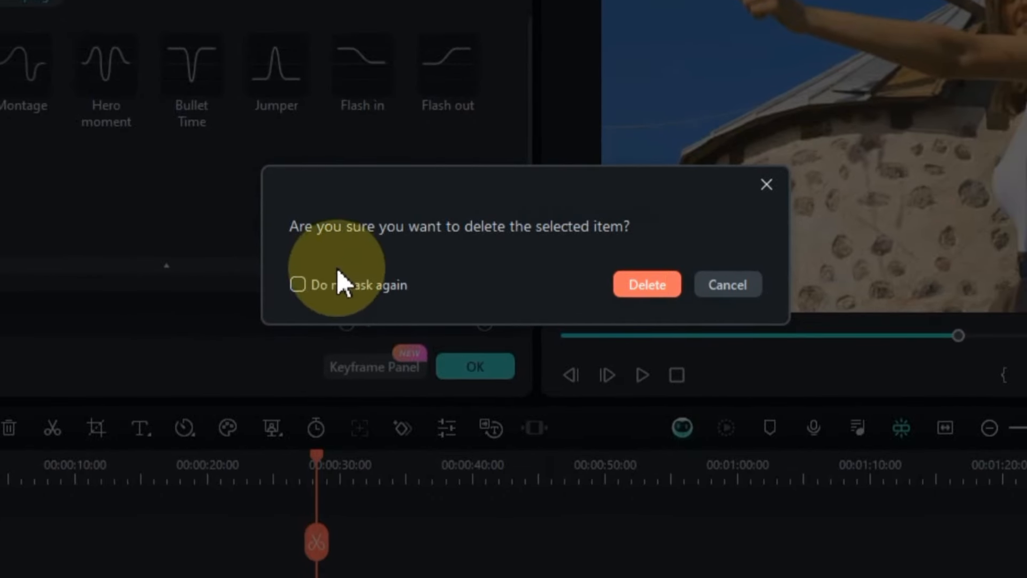
{"action": "left_click", "coordinate": [300, 285]}
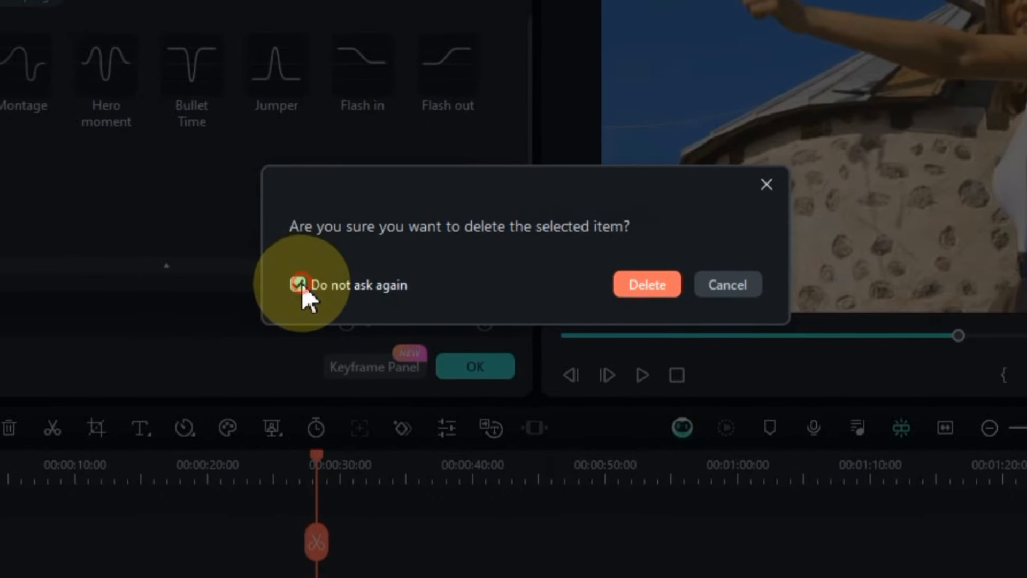
{"action": "left_click", "coordinate": [300, 285]}
{"action": "left_click", "coordinate": [642, 284]}
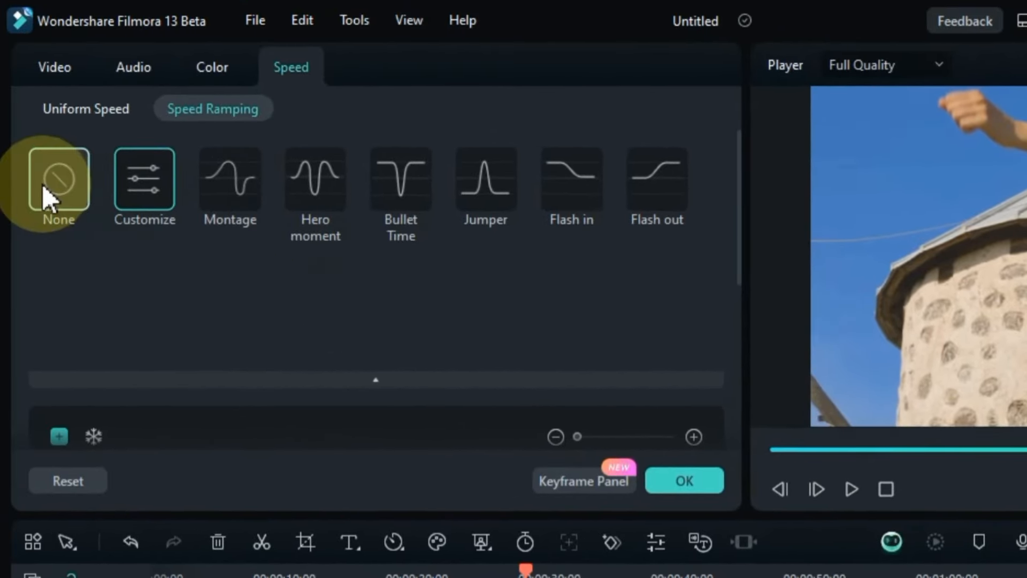
- Clear the clip's speed ramp and apply the Montage ramping preset instead
{"action": "left_click", "coordinate": [44, 186]}
{"action": "left_click", "coordinate": [166, 152]}
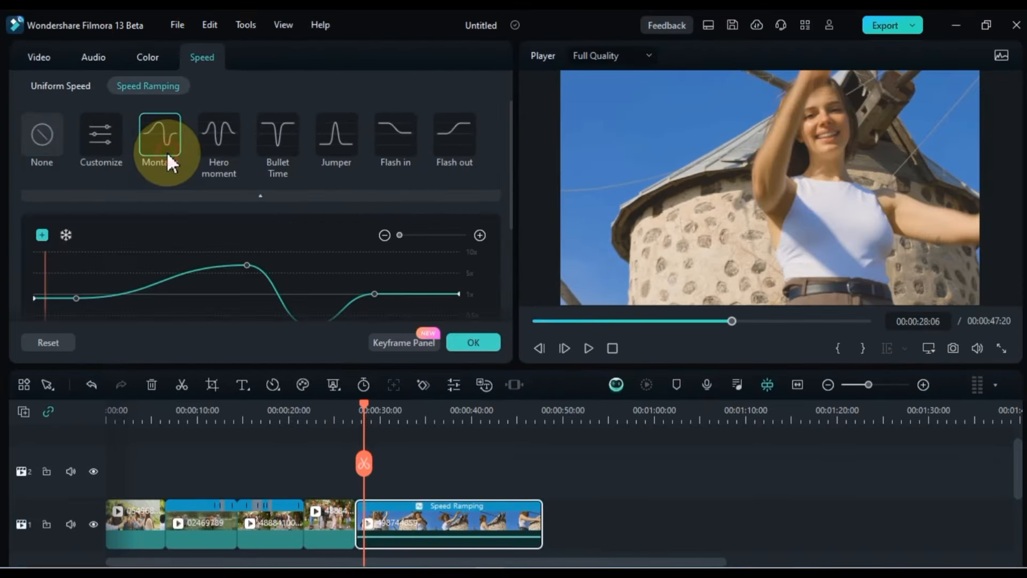
{"action": "left_click", "coordinate": [473, 337]}
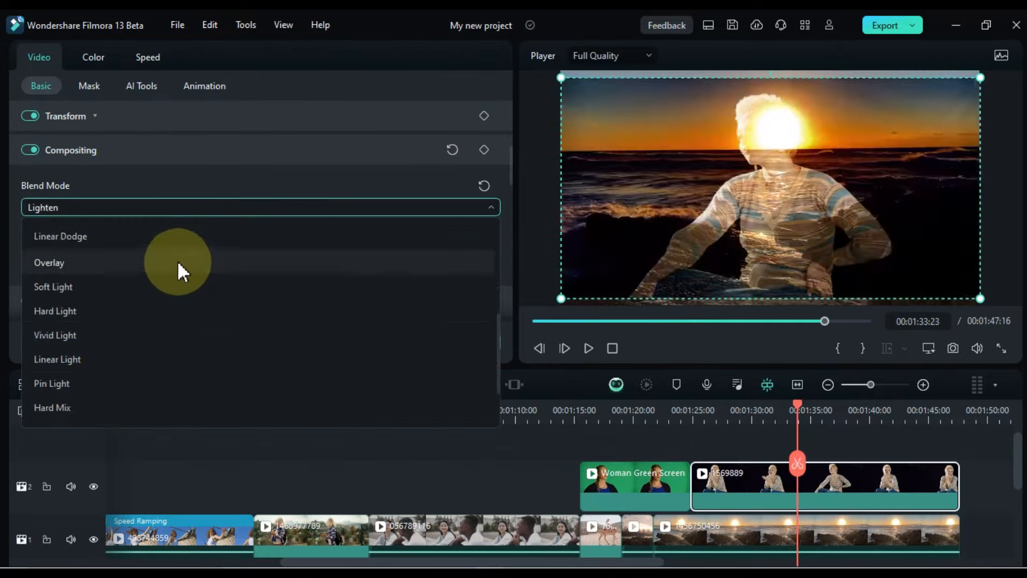
{"action": "scroll", "coordinate": [179, 259], "scroll_direction": "up", "scroll_amount": 3}
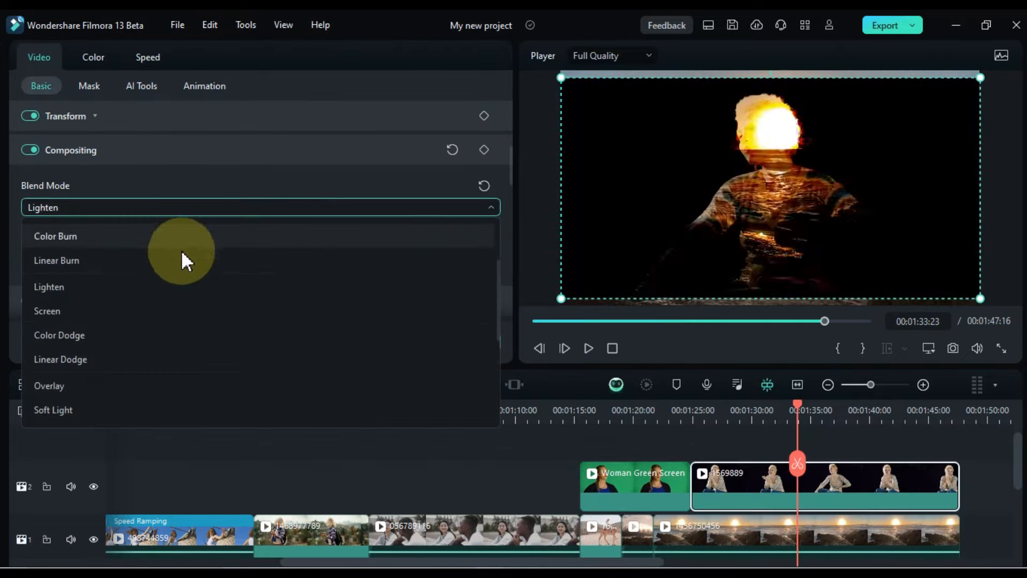
{"action": "left_click", "coordinate": [587, 348]}
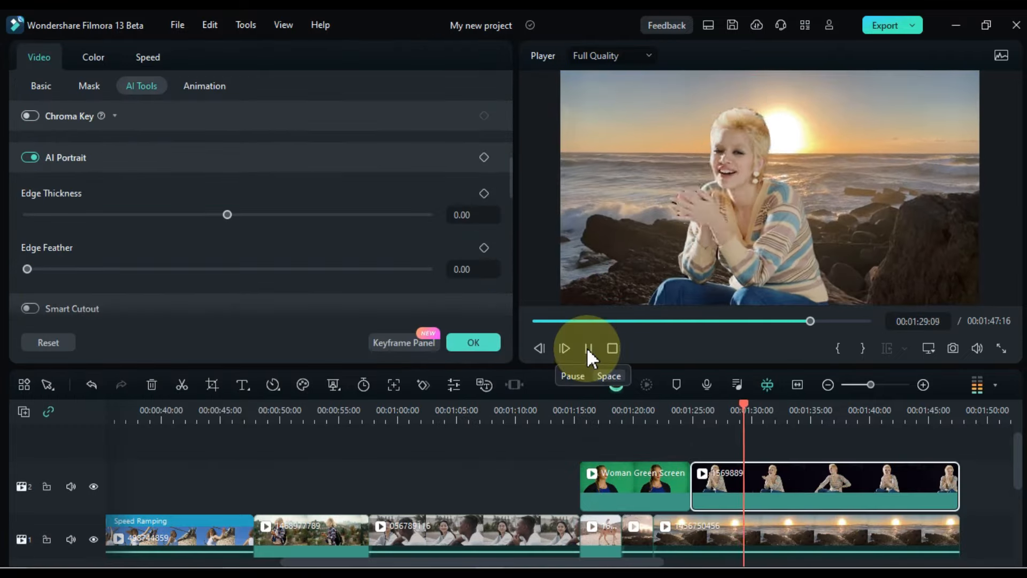
{"action": "left_click", "coordinate": [586, 347]}
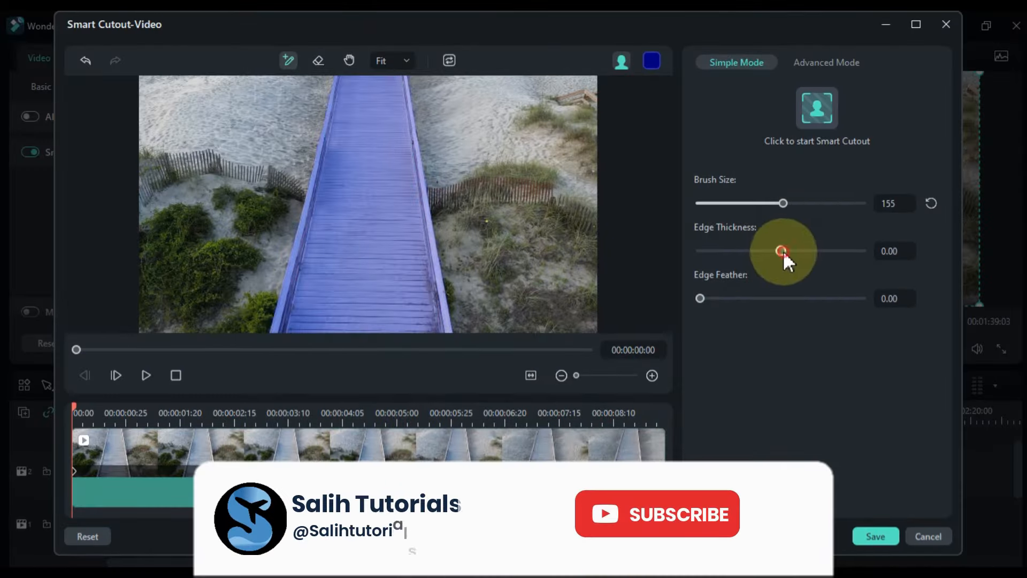
{"action": "left_click_drag", "start_coordinate": [782, 251], "coordinate": [747, 251]}
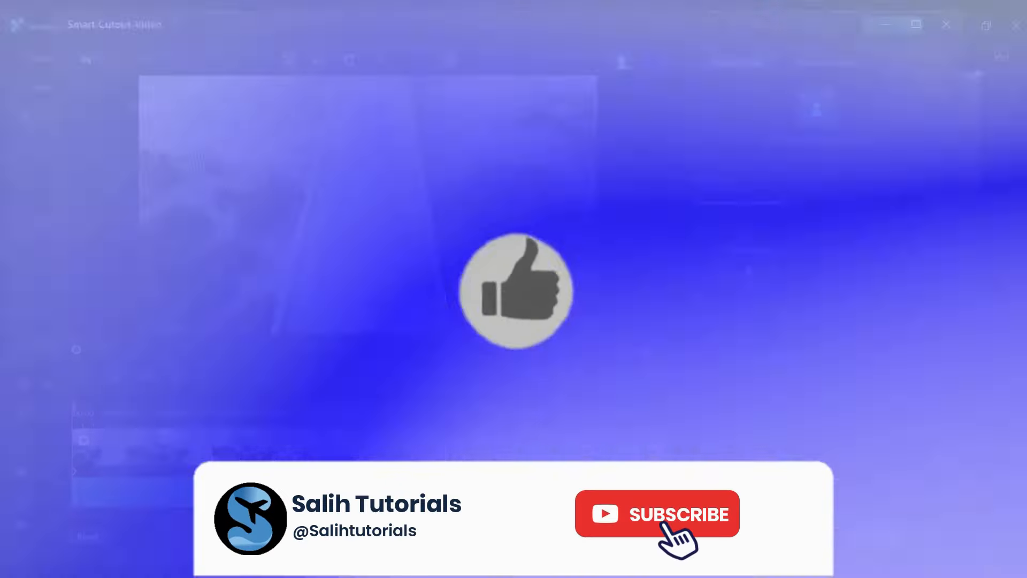